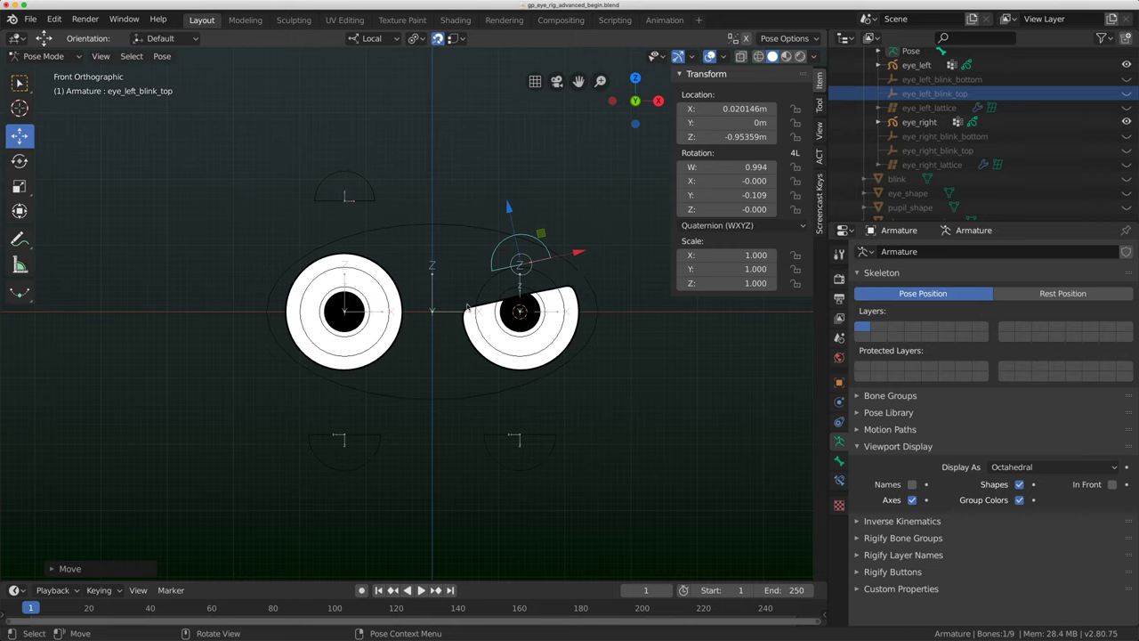
- Move the left eye's bottom blink control bone upward toward the eye
left_click(536, 442)
key("g")
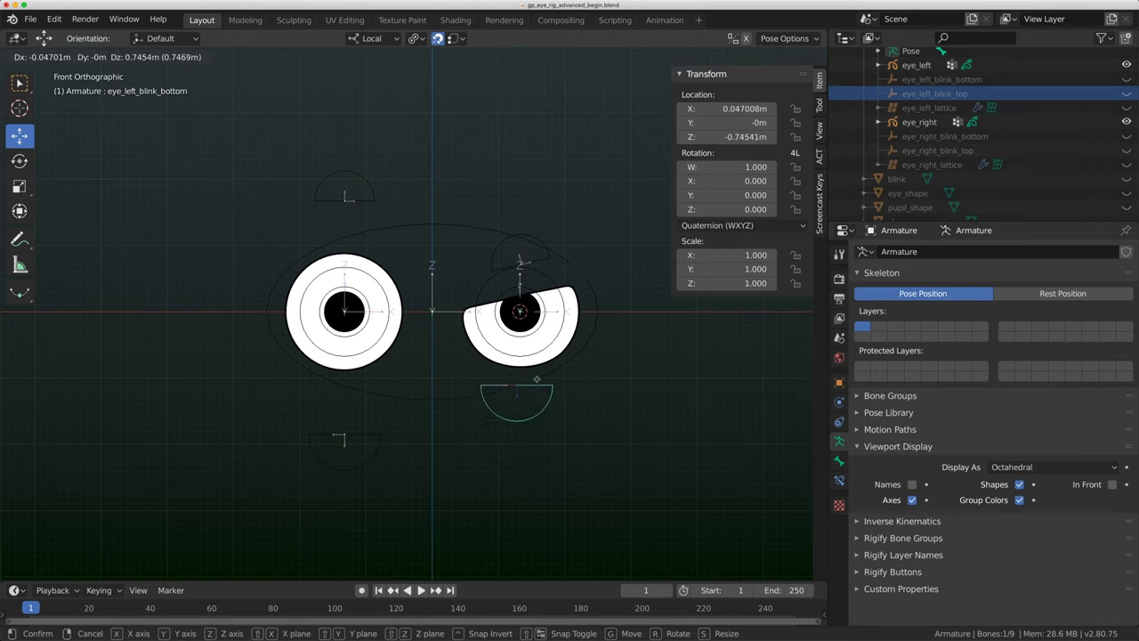
left_click(537, 349)
- Reset the rotation and location of all the rig's bones and return to Object Mode
key("a")
key("alt+r")
key("alt+g")
middle_click_drag(447, 314, 480, 287, "shift")
key("ctrl+Tab")
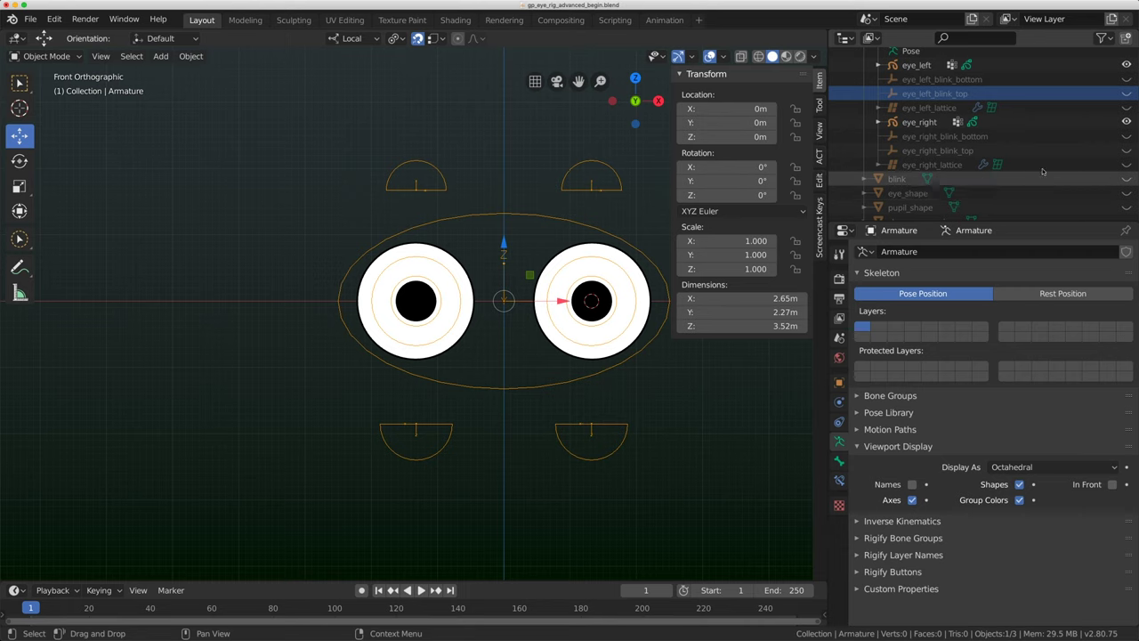
- Unhide eye_right_blink_bottom, eye_right_blink_top and eye_right_lattice, and delete all three objects
left_click_drag(1128, 138, 1127, 167)
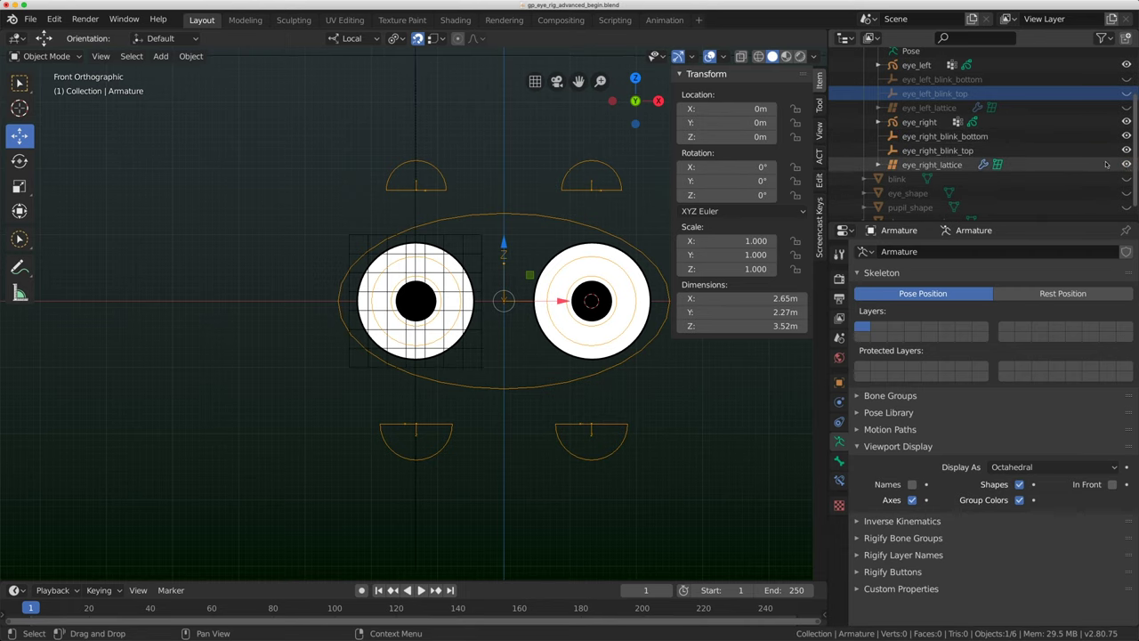
left_click(924, 164)
left_click(924, 151, "shift")
left_click(923, 137, "shift")
key("KP_Decimal")
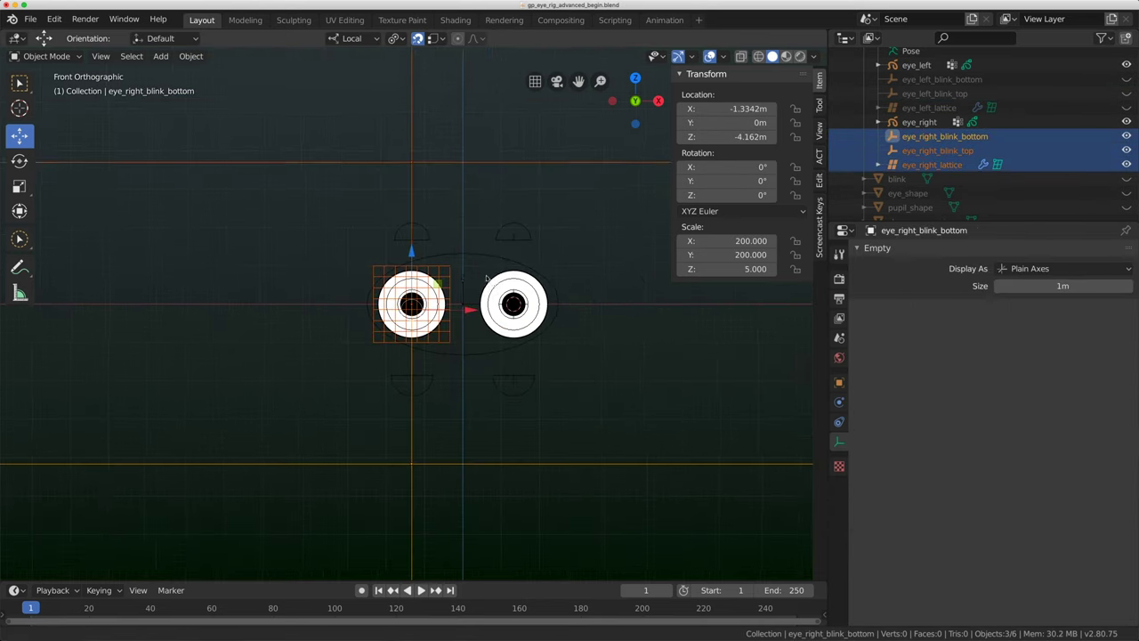
key("x")
left_click(461, 283)
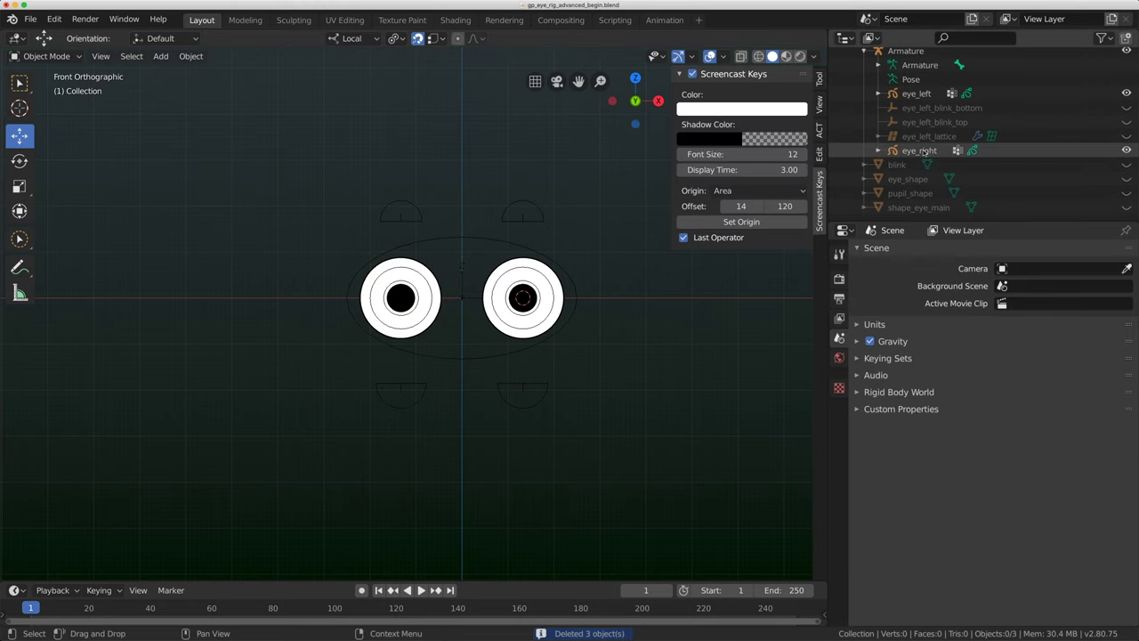
- Delete the eye_right object so only the left eye's artwork is kept
left_click(921, 151)
key("x")
left_click(409, 283)
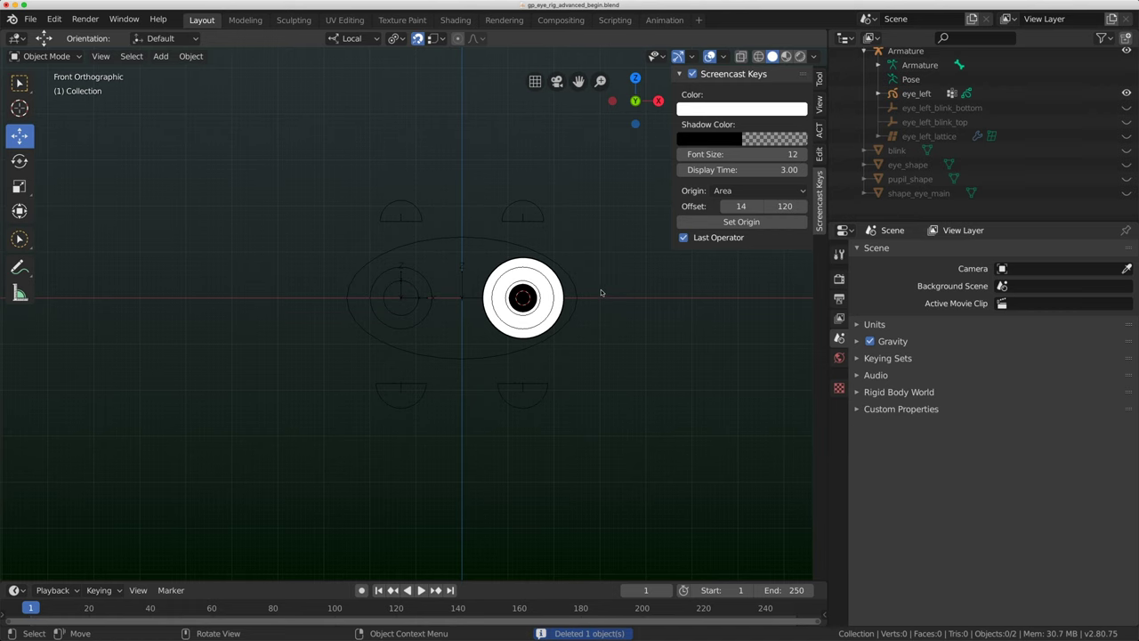
key("Home")
scroll(1103, 142, "up", 1)
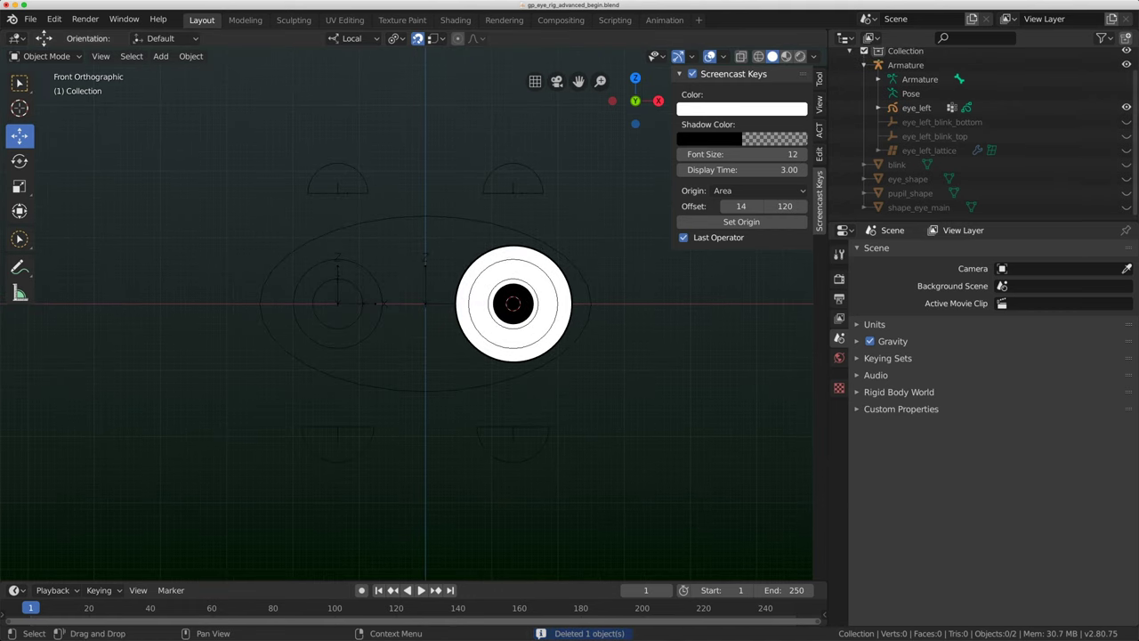
- Unhide eye_left_blink_bottom, eye_left_blink_top and eye_left_lattice, inspect the two blink empties, and select the lattice
left_click_drag(1127, 136, 1127, 149)
left_click(925, 151)
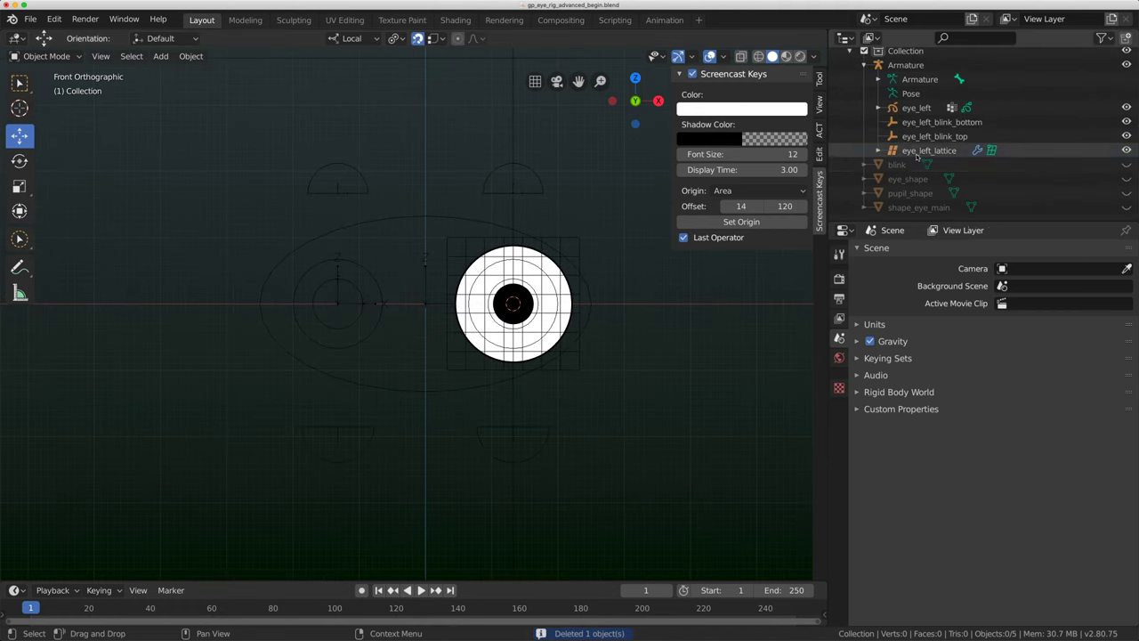
left_click(926, 136)
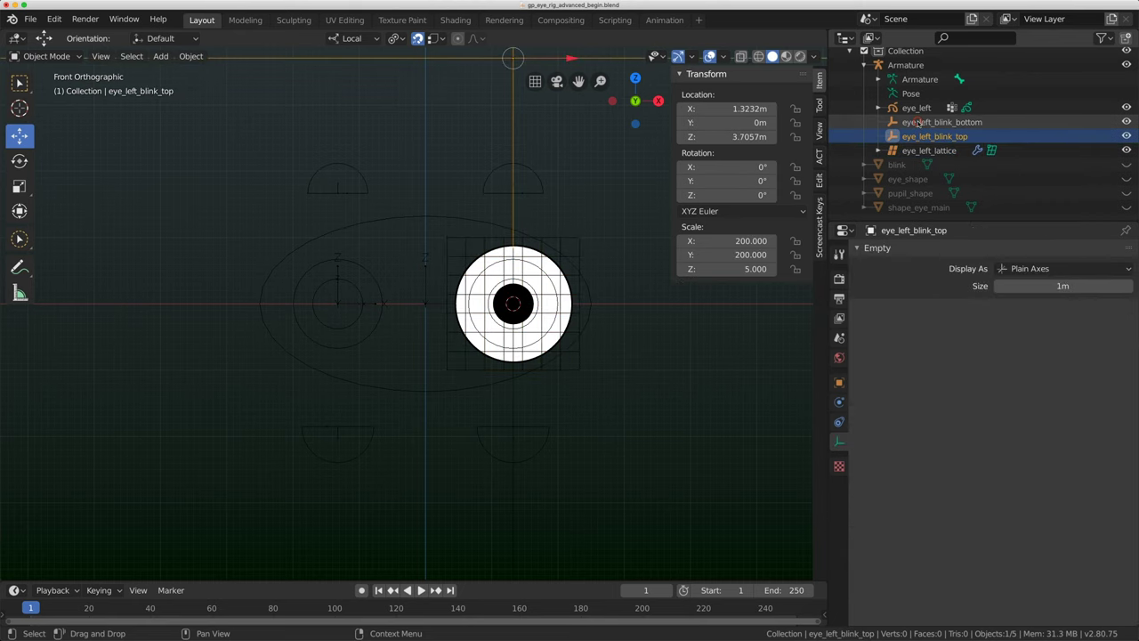
left_click(920, 126)
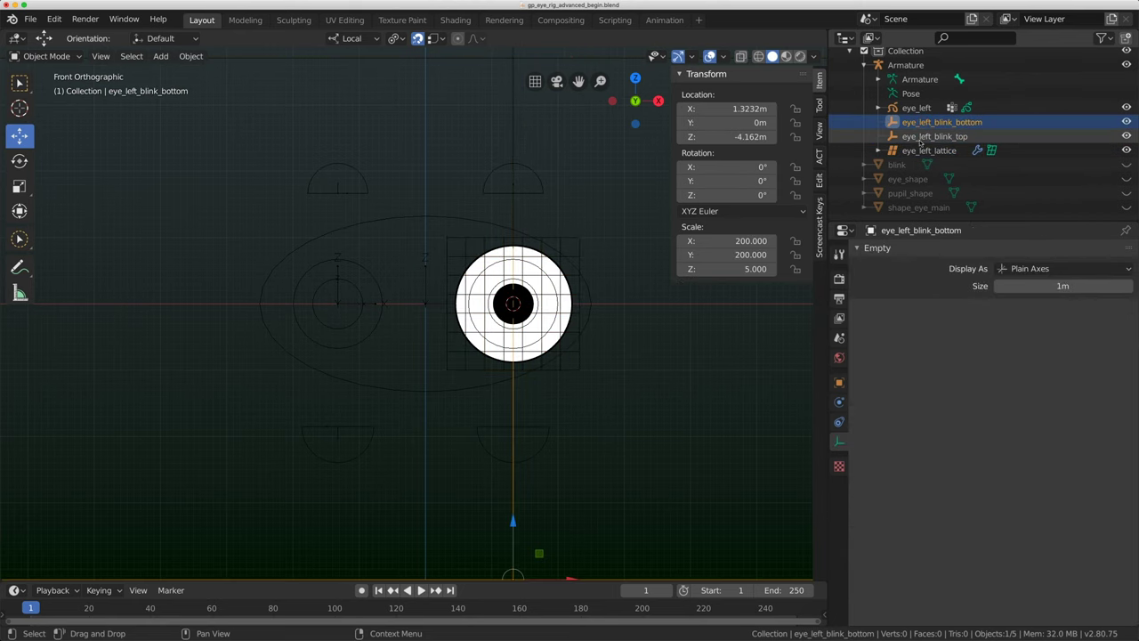
left_click(925, 150)
scroll(574, 252, "up", 5)
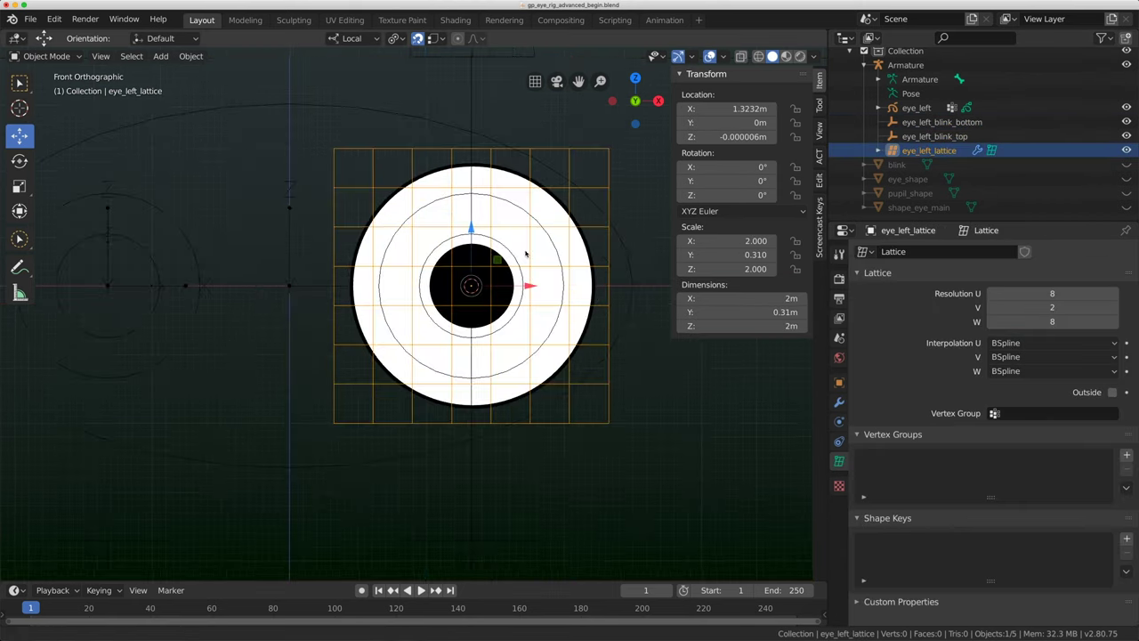
scroll(579, 218, "down", 2)
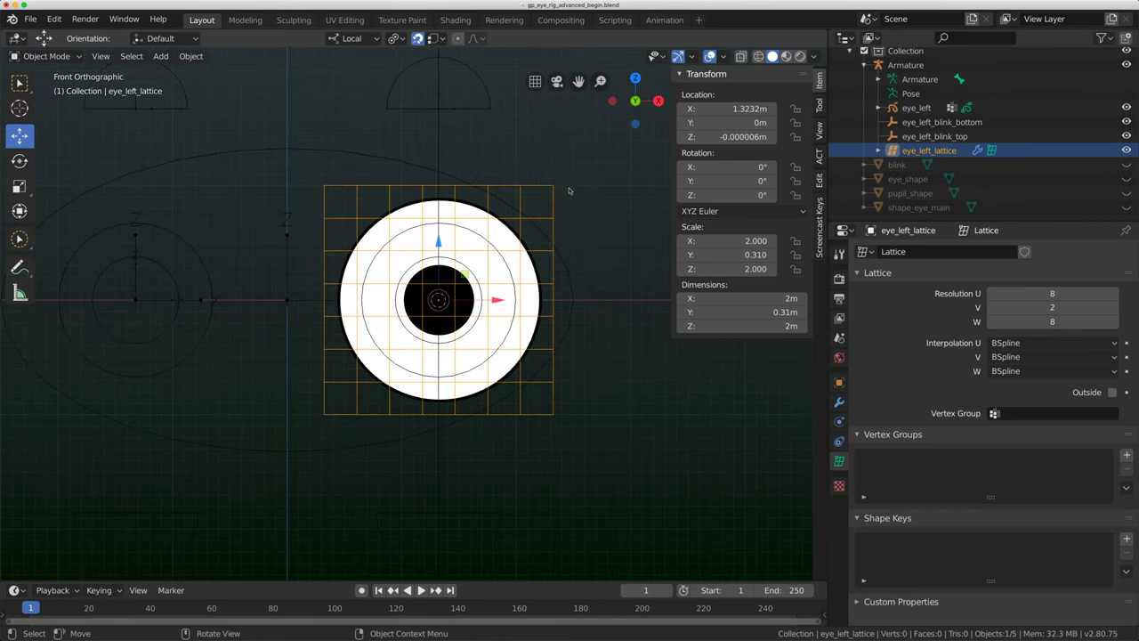
- Set the eye_left_lattice resolution to 5 in U and 9 in W
left_click(1062, 299)
type("5")
key("Return")
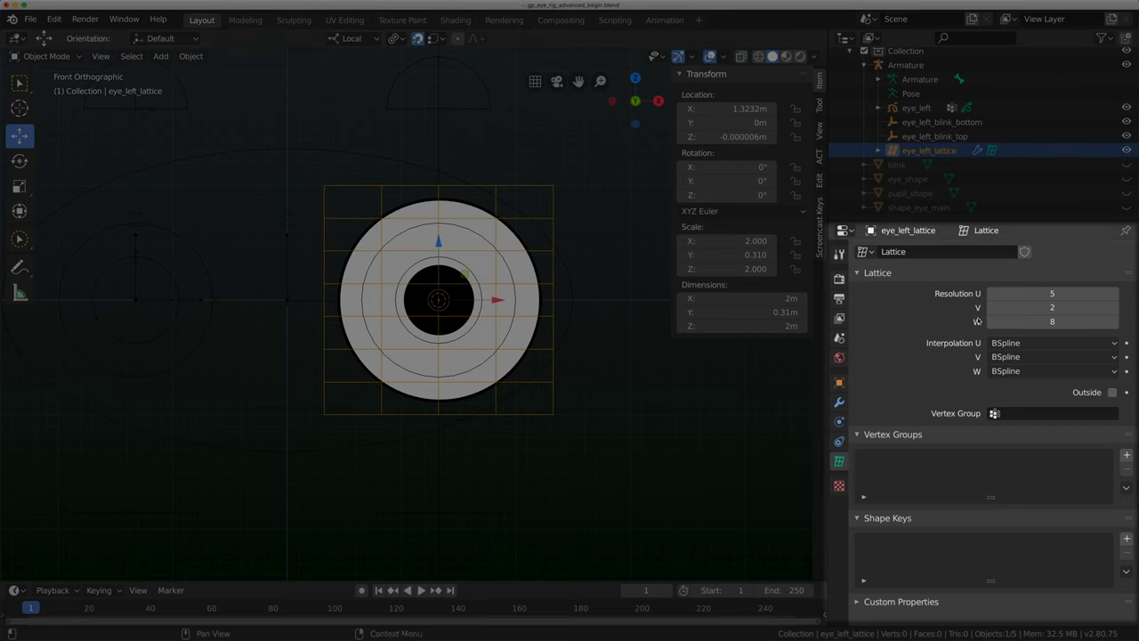
left_click(1020, 322)
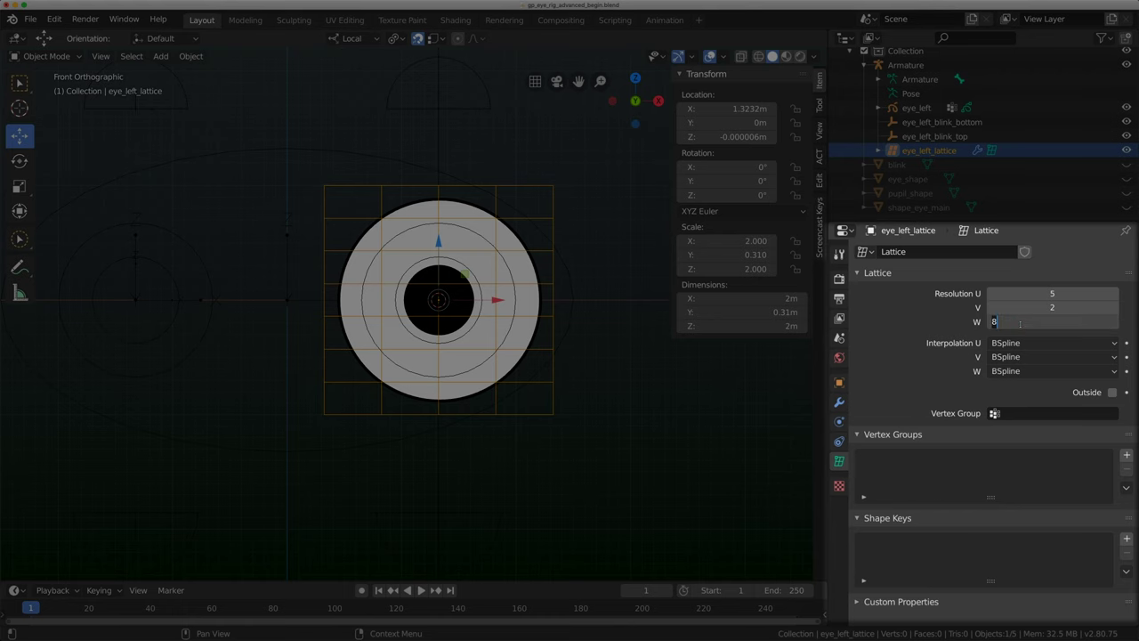
type("9")
key("Return")
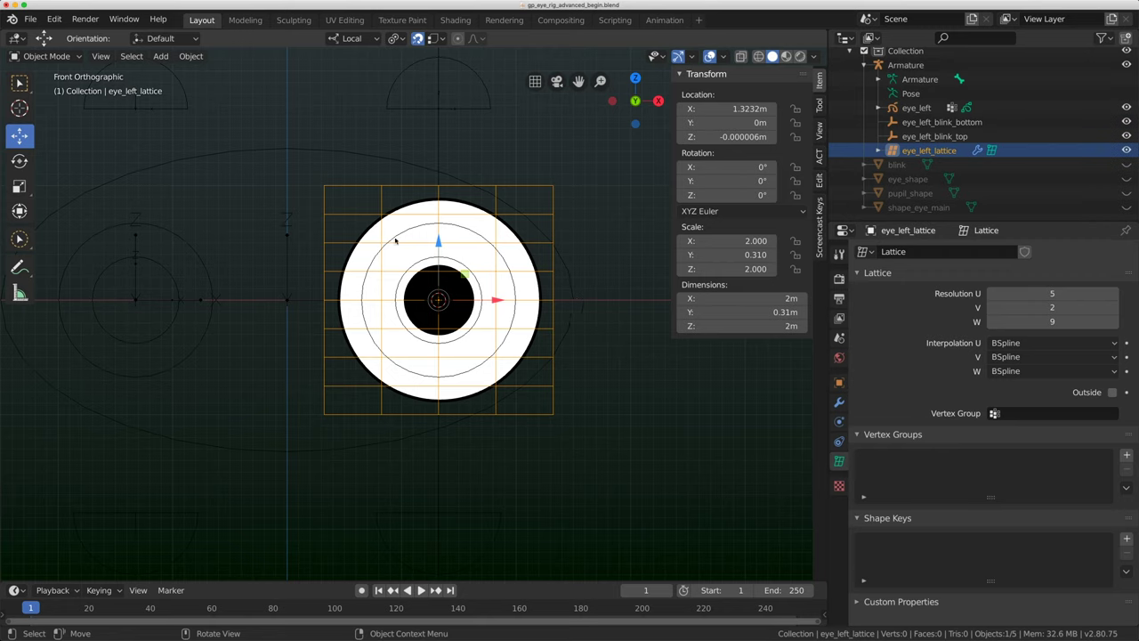
- Isolate eye_left_lattice in Local View
left_click(101, 56)
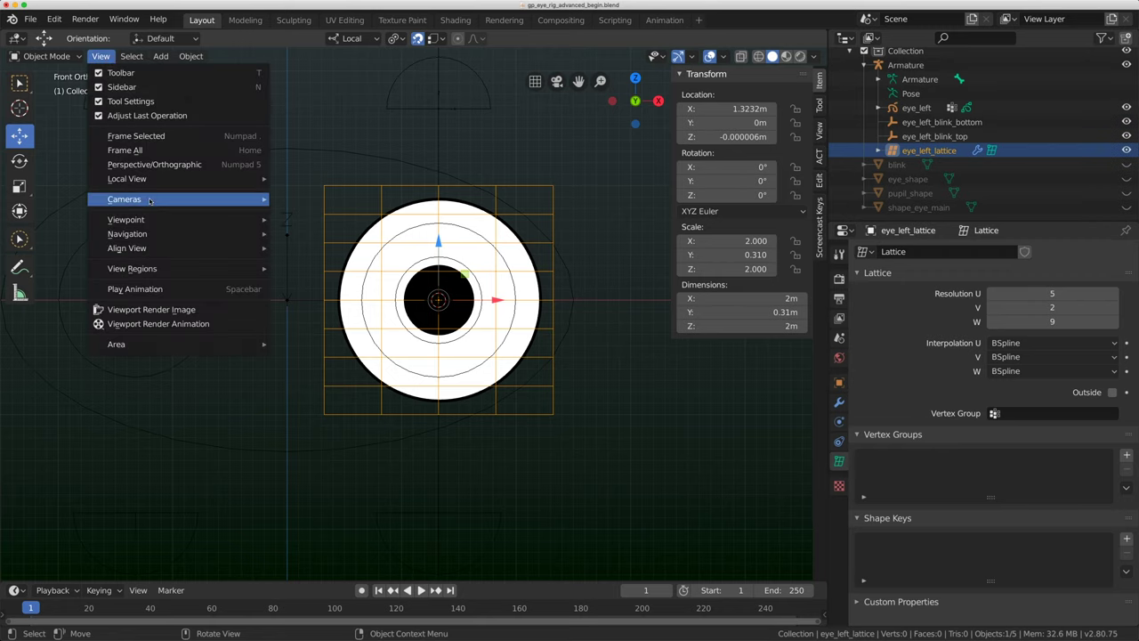
mouse_move(151, 179)
left_click(294, 179)
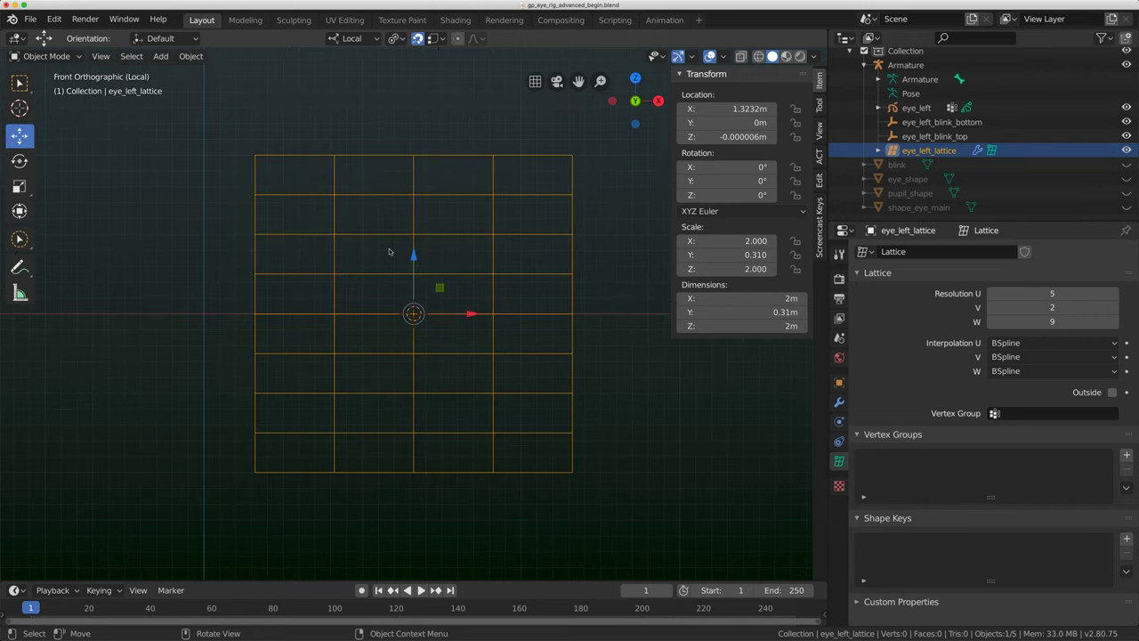
- Reset the 3D cursor to the world origin and add a new armature there
key("shift+c")
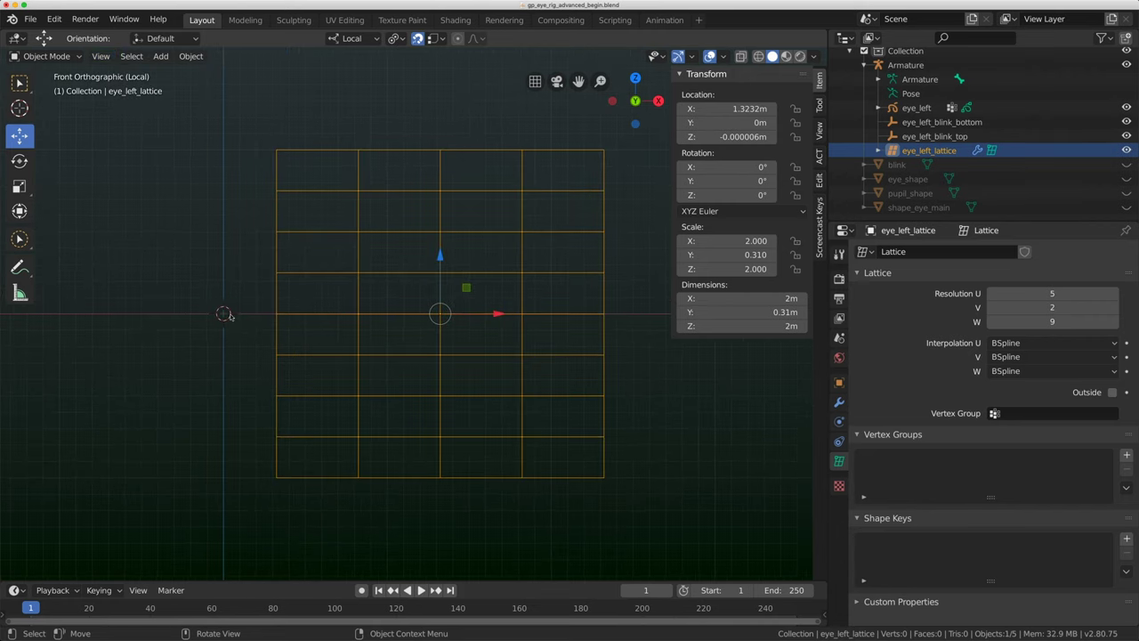
left_click(190, 56)
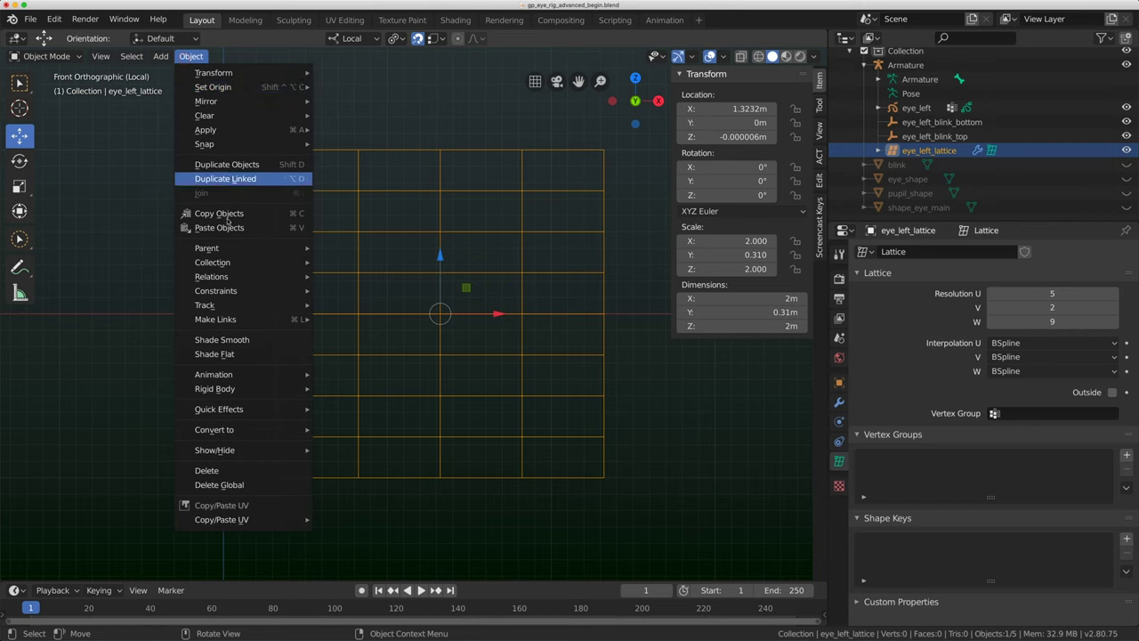
left_click(161, 56)
mouse_move(186, 164)
left_click(330, 165)
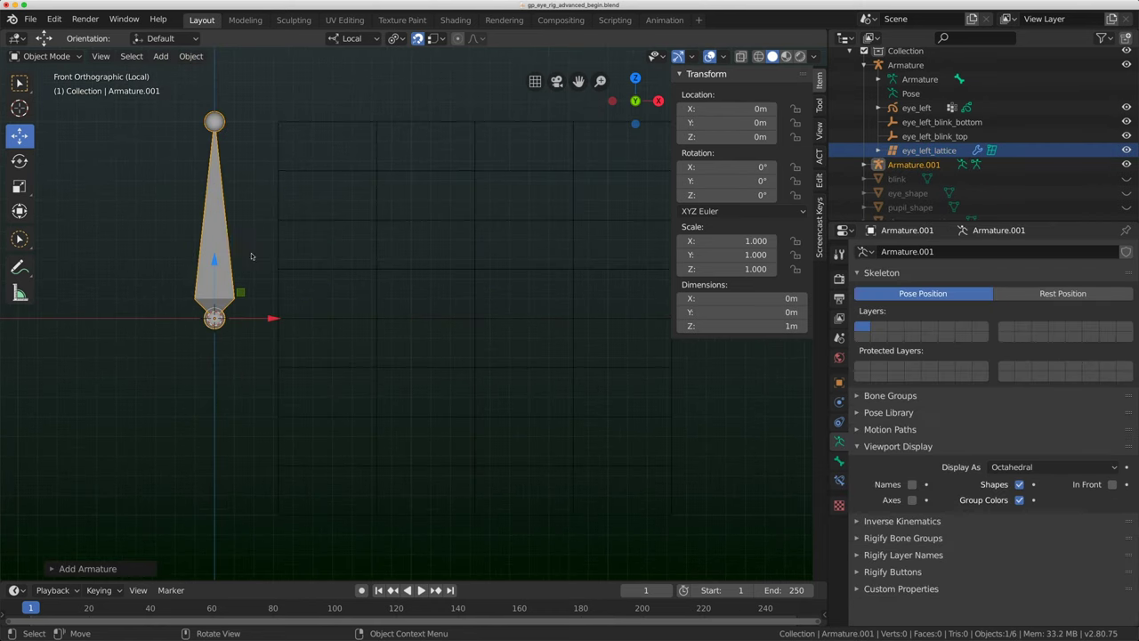
- In Edit Mode, snap the new bone's tip to the 3D cursor and move it 1 m along the Y axis
middle_click_drag(237, 255, 338, 233)
key("Tab")
key("shift+s")
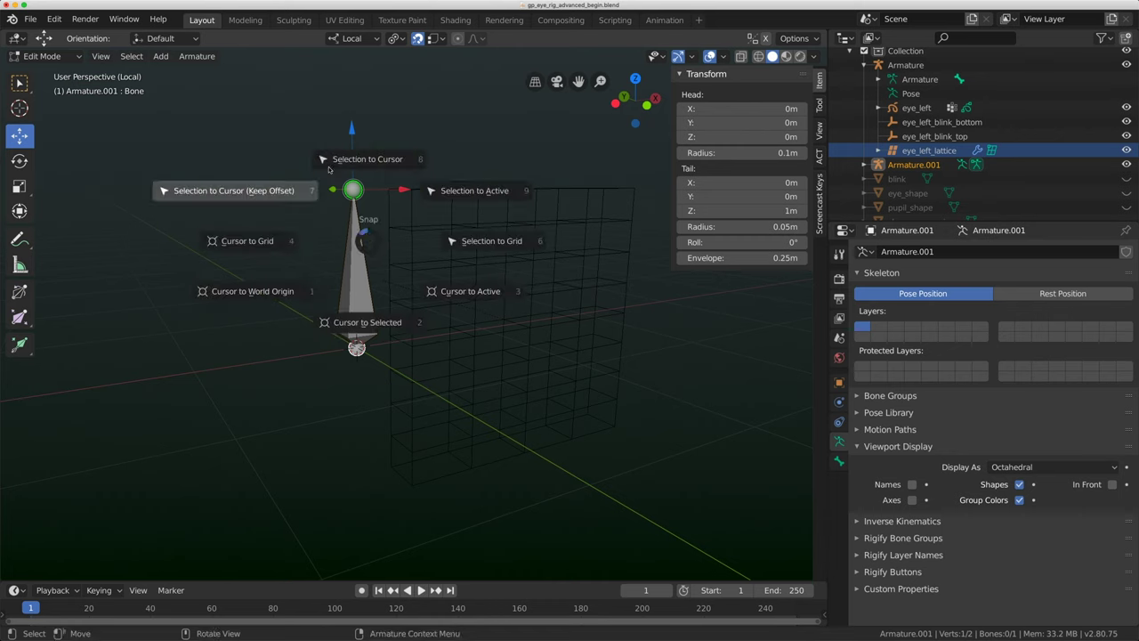
left_click(360, 161)
key("g")
key("y")
key("1")
key("Return")
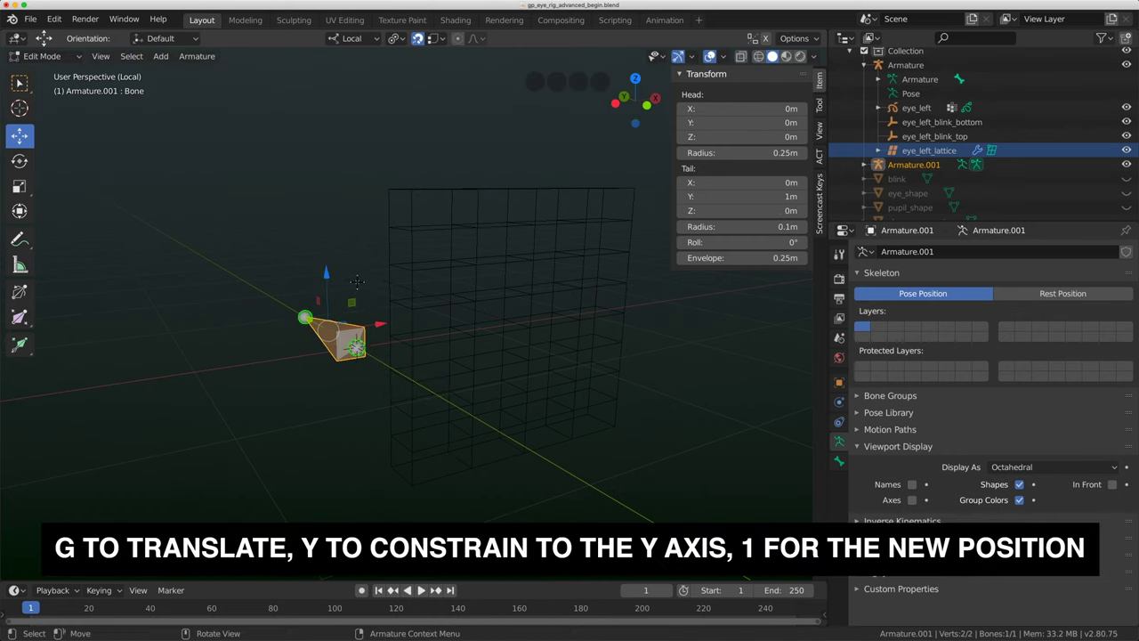
middle_click_drag(420, 196, 416, 210)
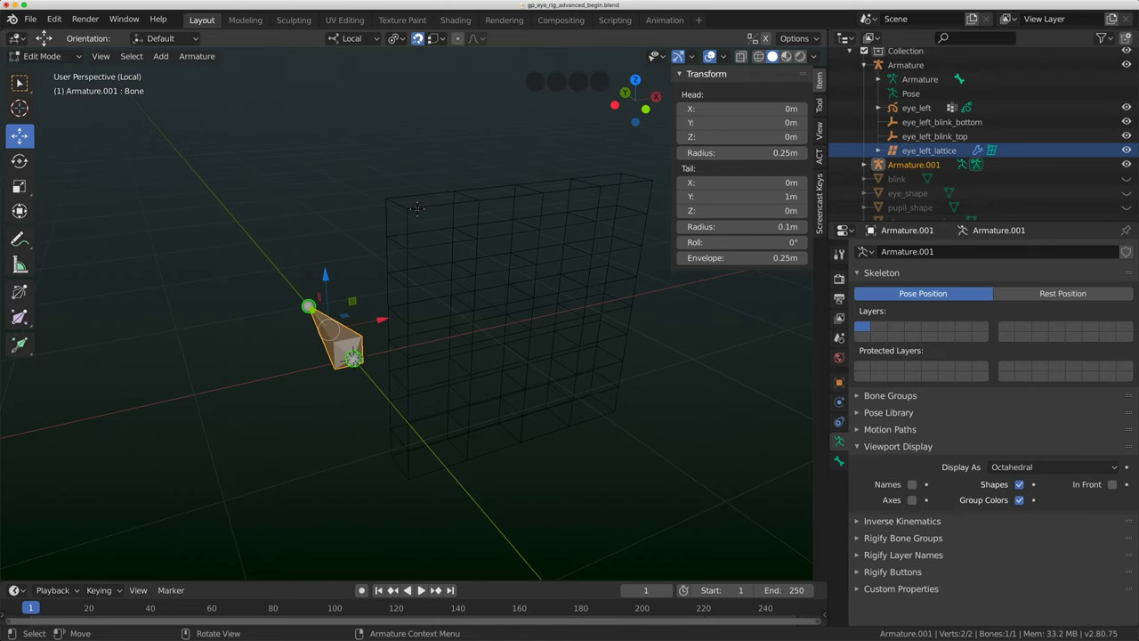
key("g")
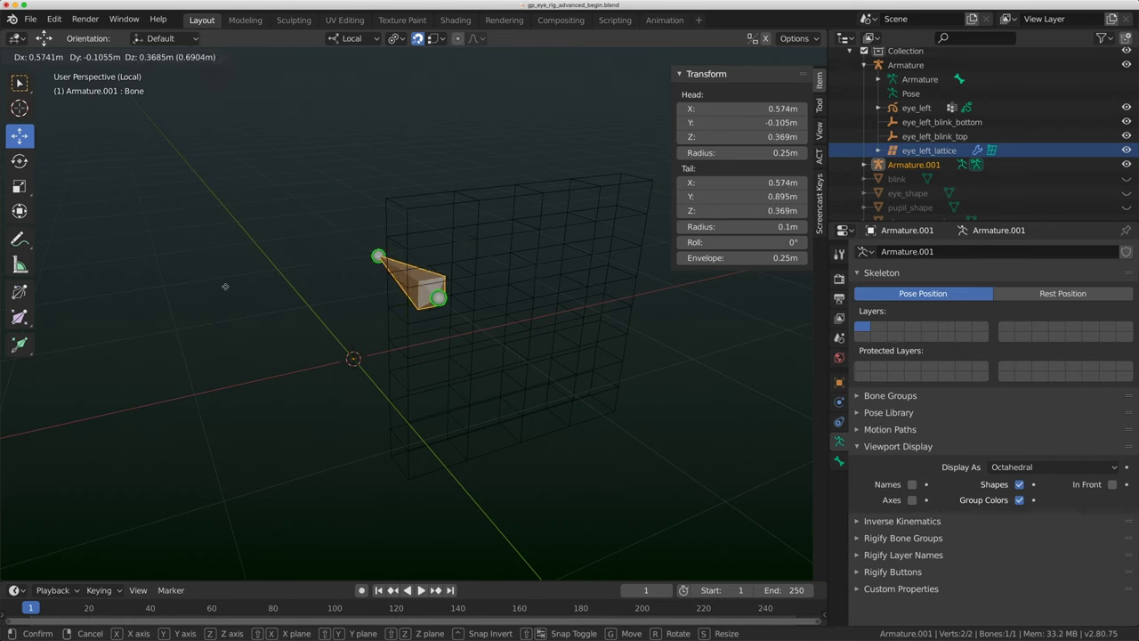
right_click(342, 241)
- Edit eye_left_lattice and snap the 3D cursor to the selected pair of points at its upper corner nearest the bone
key("Tab")
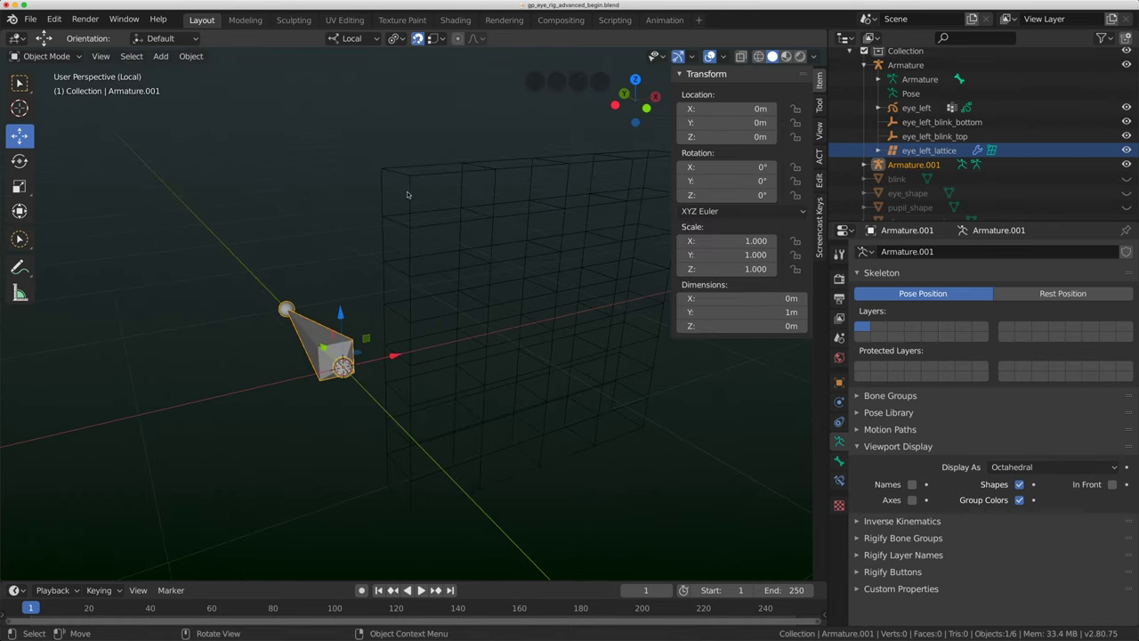
left_click(404, 181)
key("Tab")
left_click(409, 175)
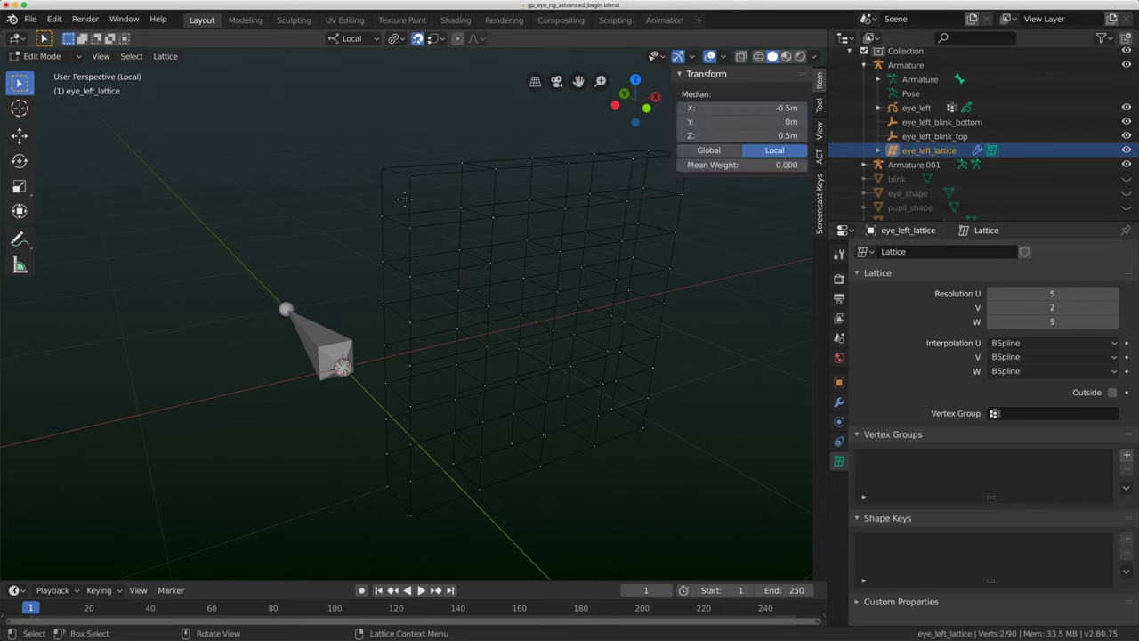
key("shift+s")
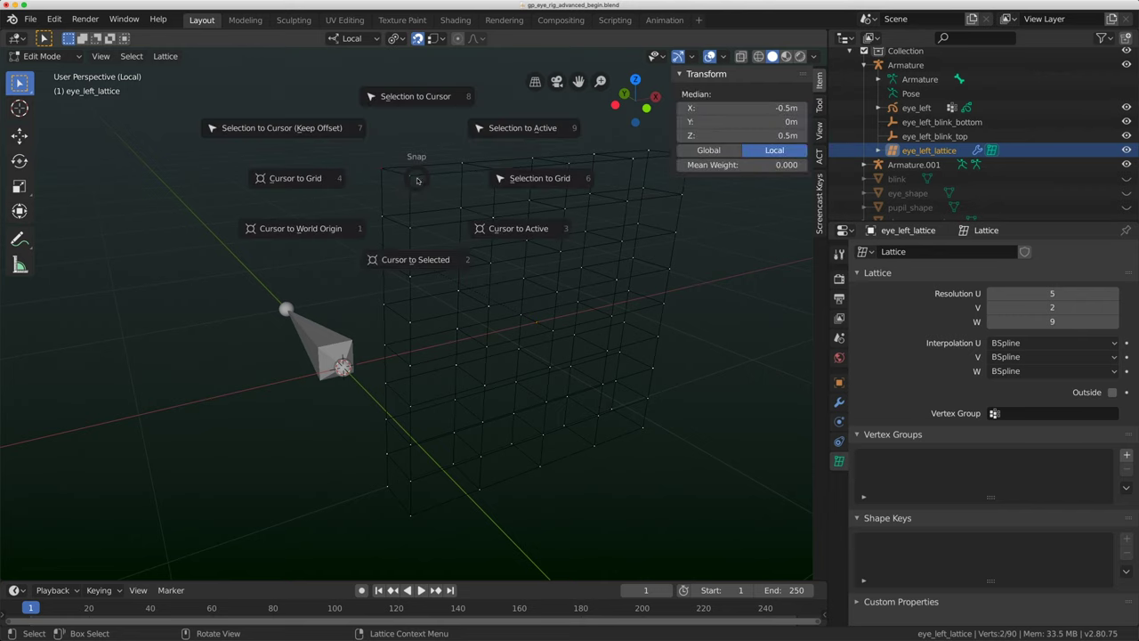
left_click(405, 266)
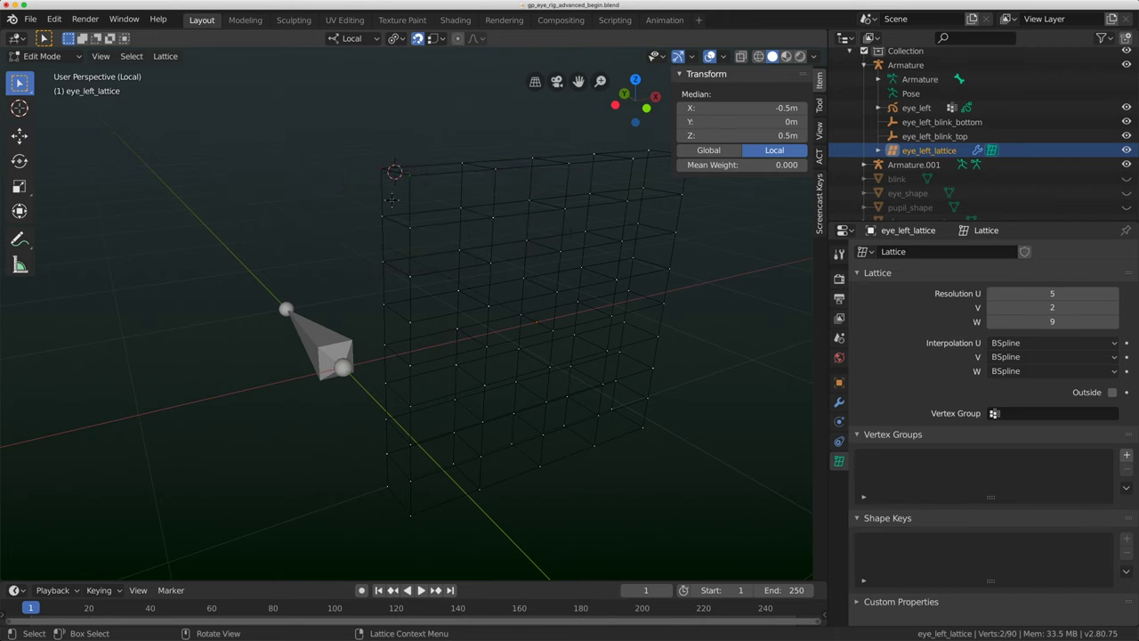
- Edit the new armature and snap its bone to the 3D cursor at the lattice corner
key("Tab")
left_click(341, 333)
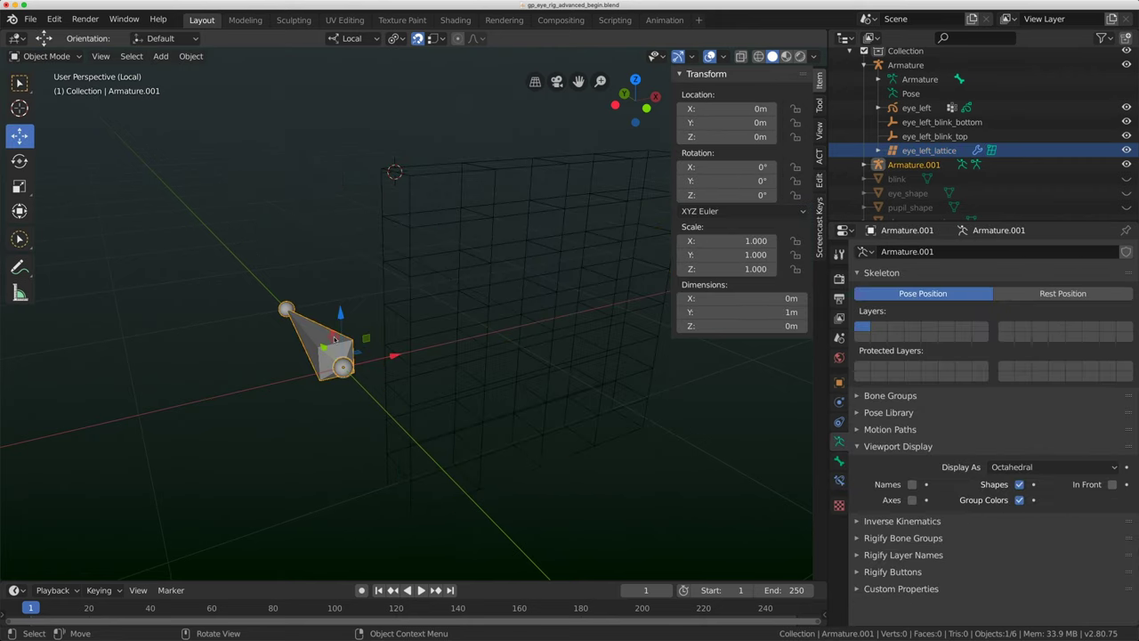
key("Tab")
key("shift+s")
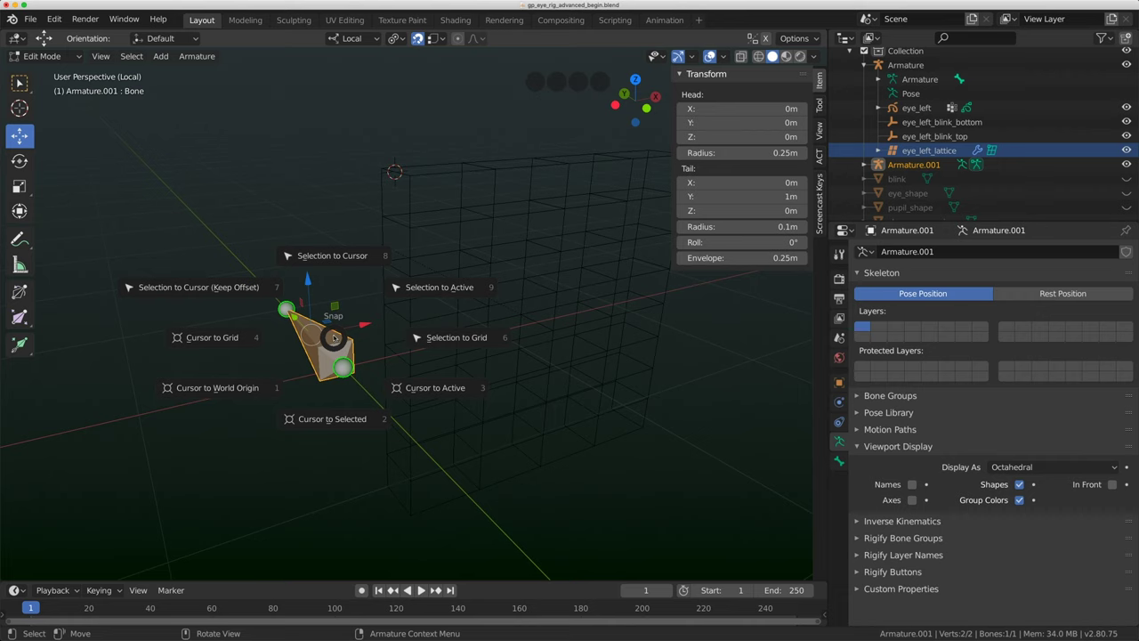
left_click(331, 256)
- Rename the bone as lattice_top.001
scroll(447, 228, "up", 3)
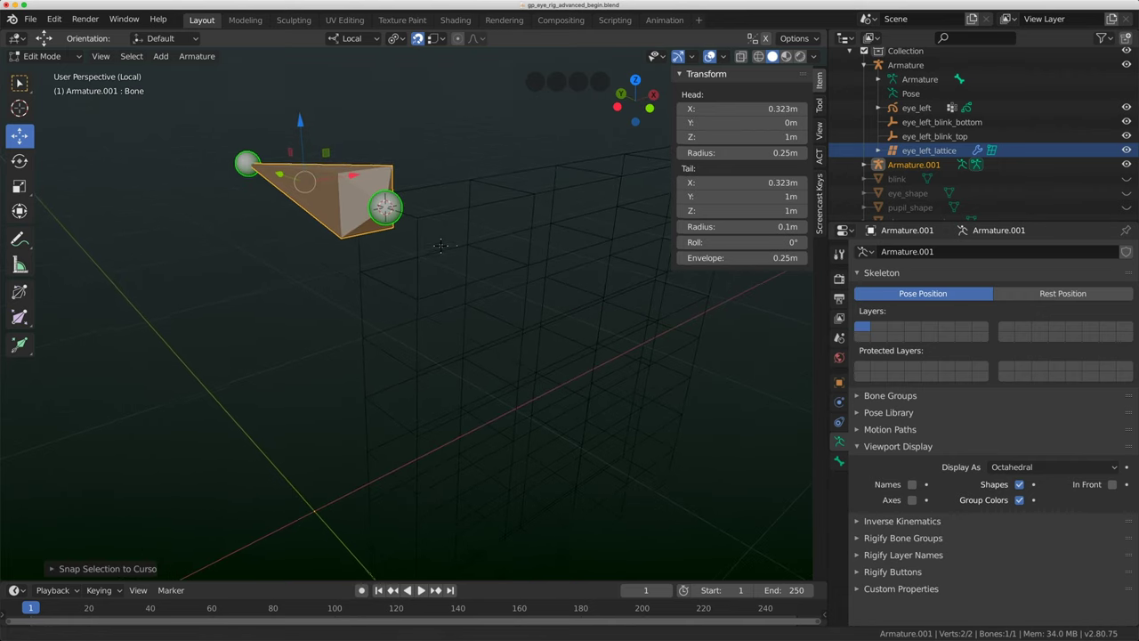
left_click(838, 460)
left_click(934, 250)
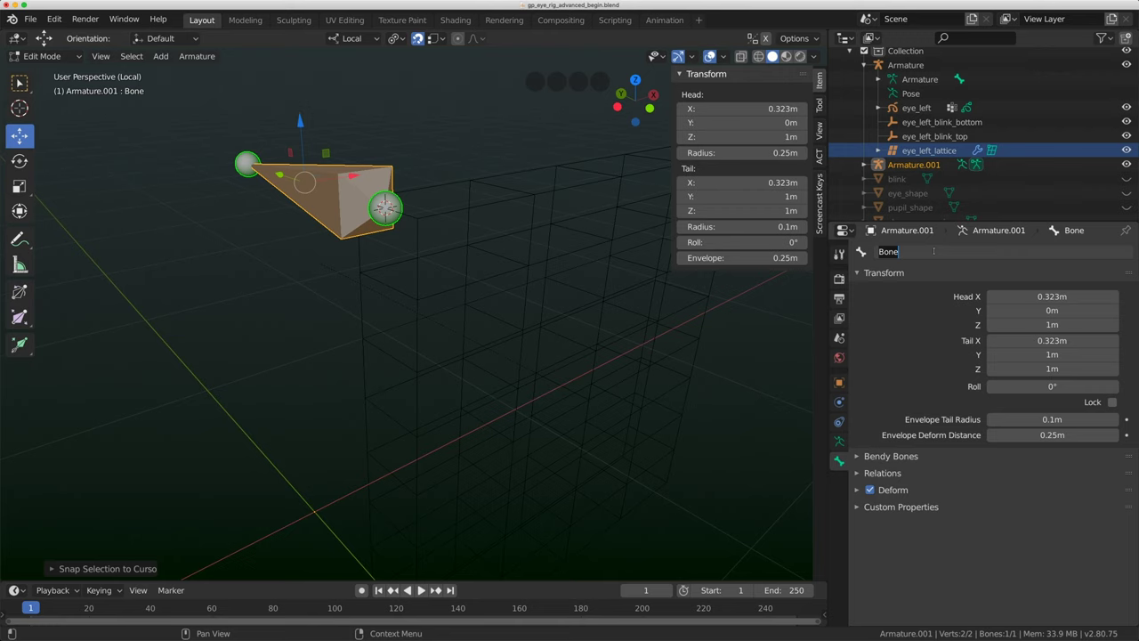
type("lattice_top.001")
key("Return")
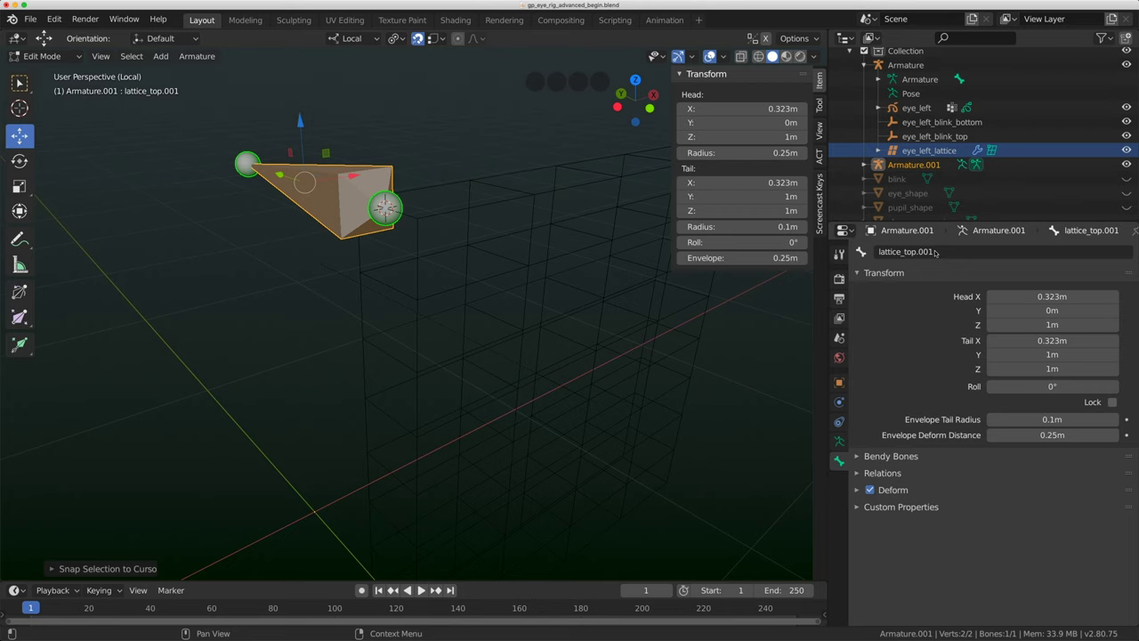
- Edit eye_left_lattice and snap the 3D cursor to the second pair of points along its top edge
mouse_move(480, 249)
middle_mouse_down()
mouse_move(454, 247)
mouse_move(469, 247)
middle_mouse_up()
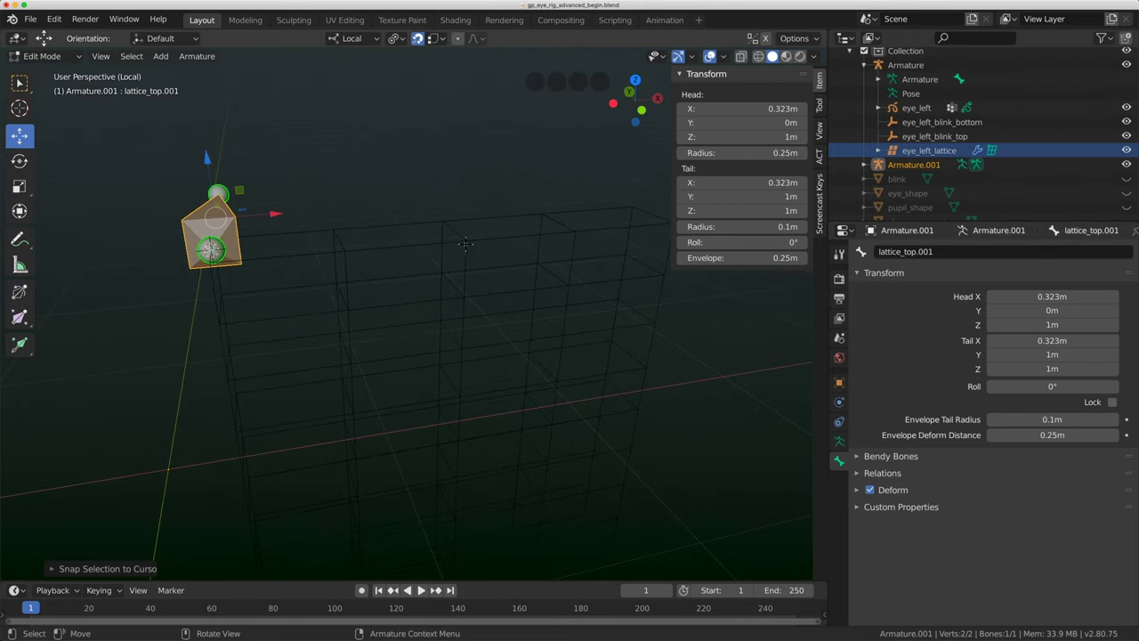
left_click(331, 240)
left_click(56, 19)
left_click(57, 20)
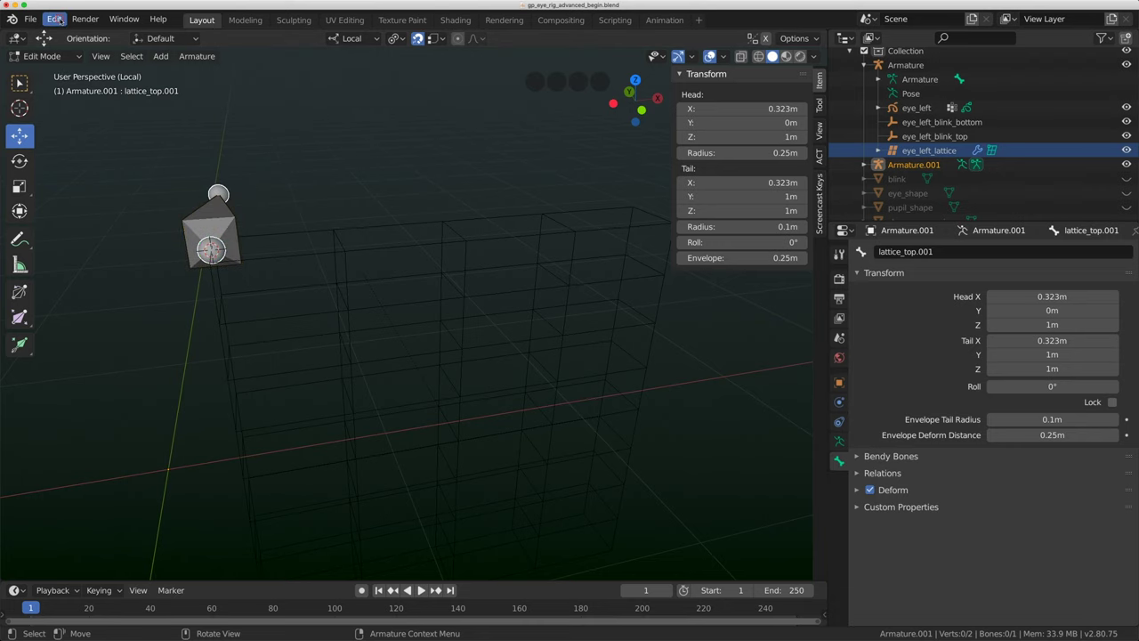
left_click(42, 56)
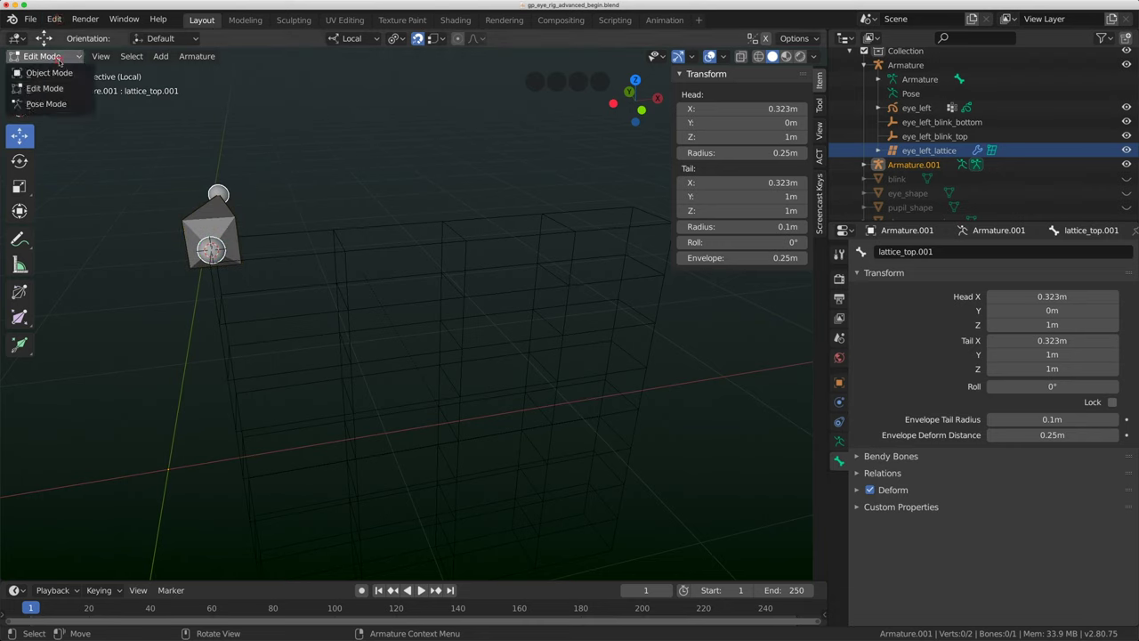
left_click(46, 73)
left_click(316, 231)
key("Tab")
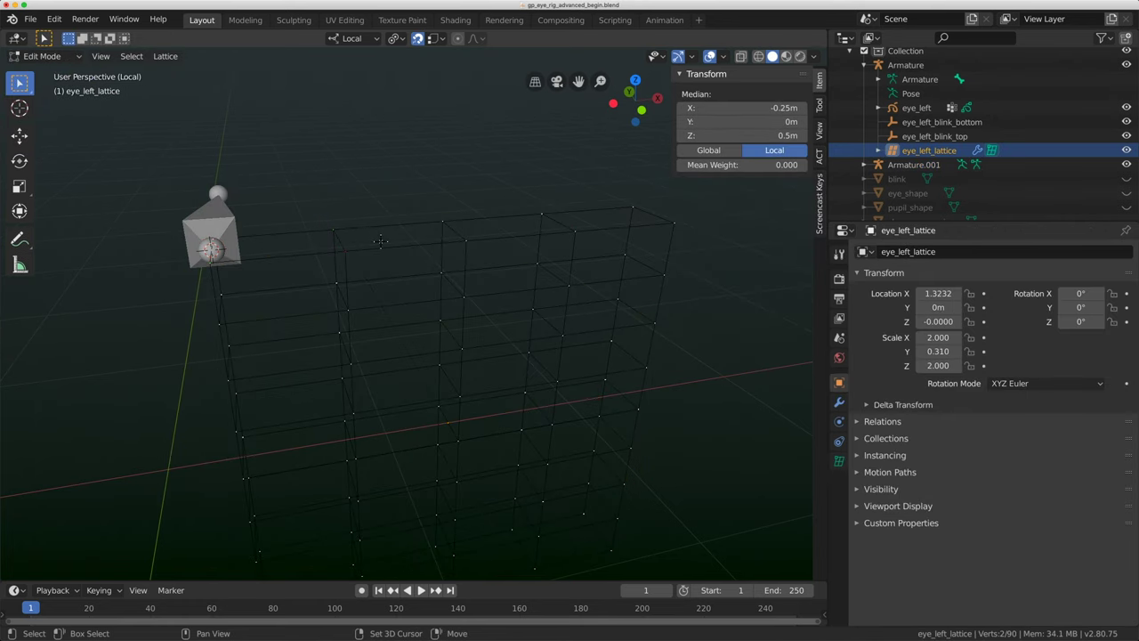
left_click(390, 321)
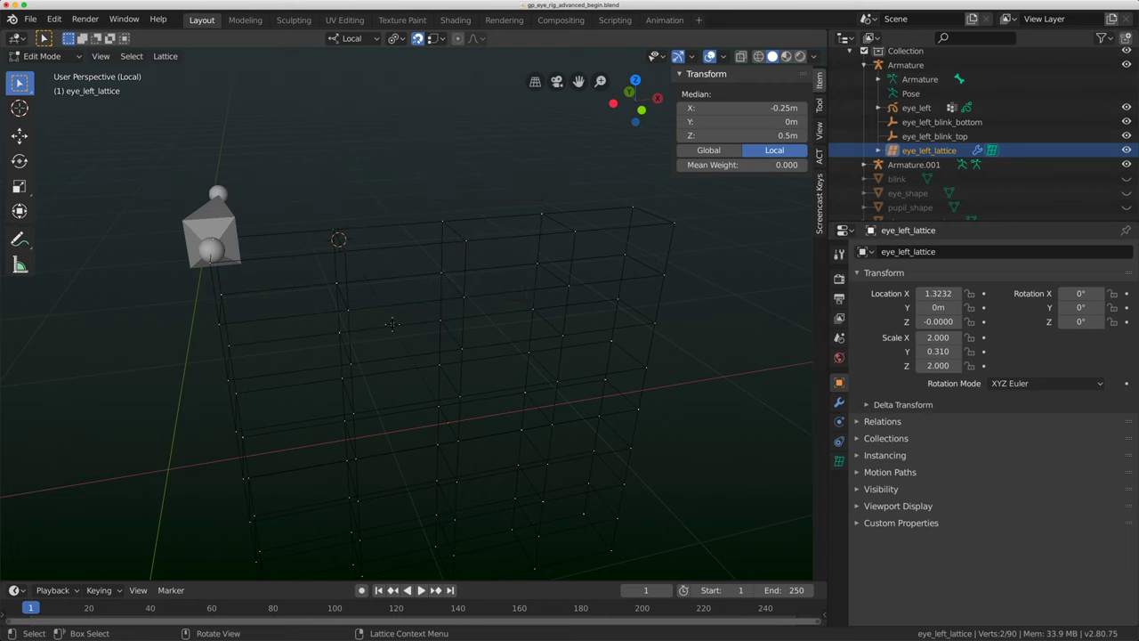
- Duplicate the lattice_top.001 bone in the new armature and snap the copy to the 3D cursor at the second top column
left_click(899, 165)
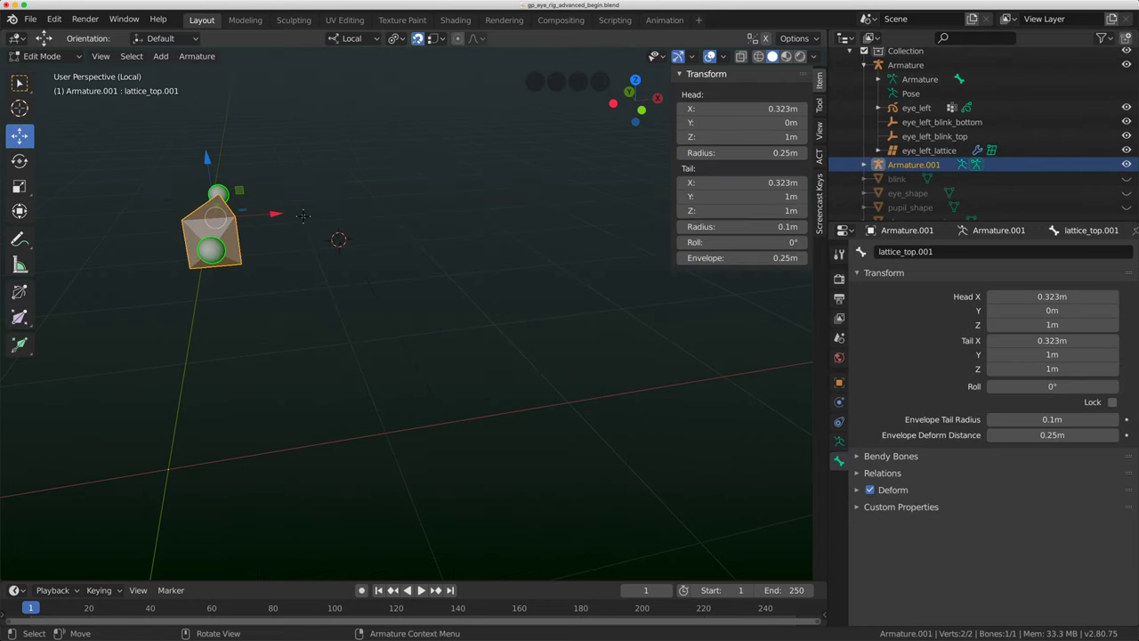
key("shift+d")
left_click(352, 184)
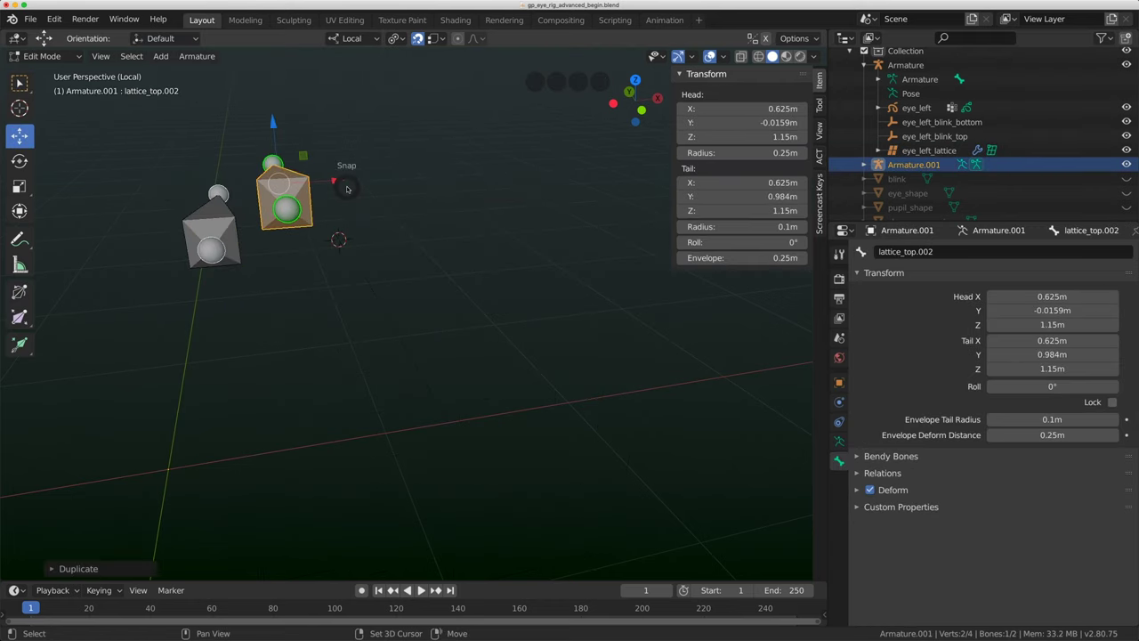
key("shift+s")
left_click(337, 106)
- Edit eye_left_lattice and snap the 3D cursor to the middle pair of points along its top edge
left_click(929, 150)
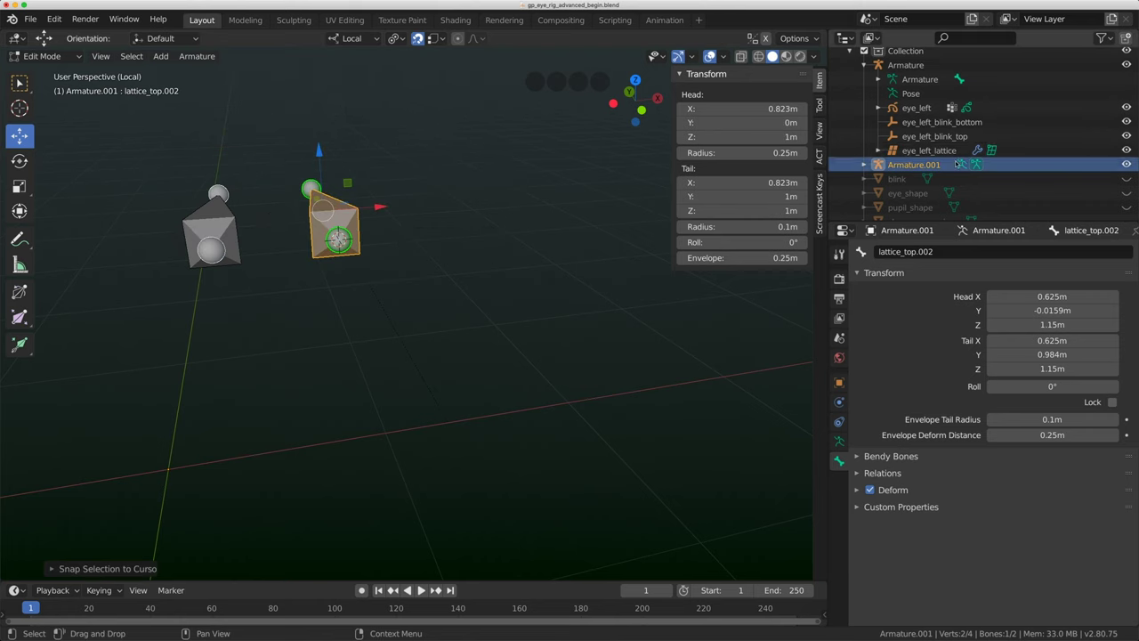
left_click(434, 213)
middle_click_drag(470, 239, 453, 239, "shift")
left_click(453, 240, "shift")
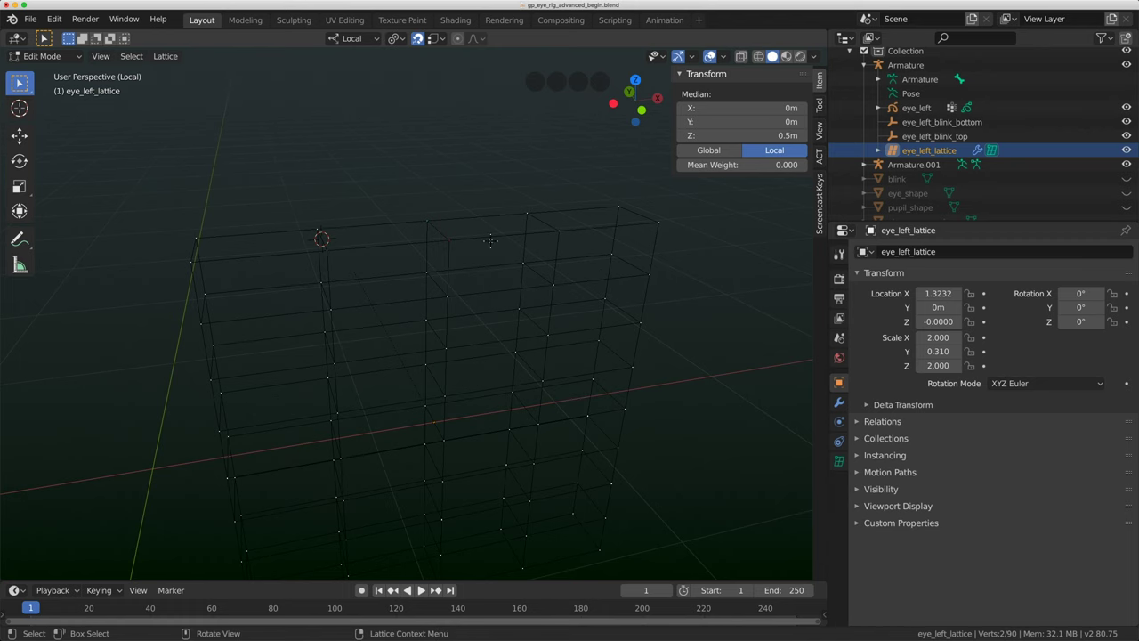
key("shift+s")
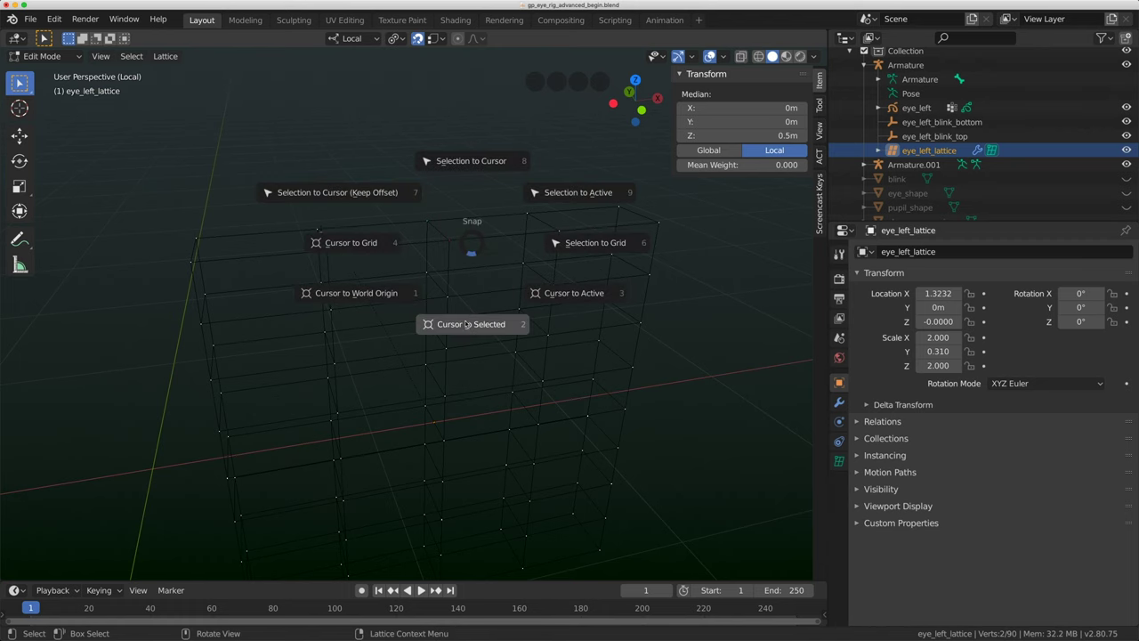
left_click(466, 325)
- Duplicate the second top bone in Armature.001 and snap the copy to the 3D cursor at the lattice's top middle
key("Tab")
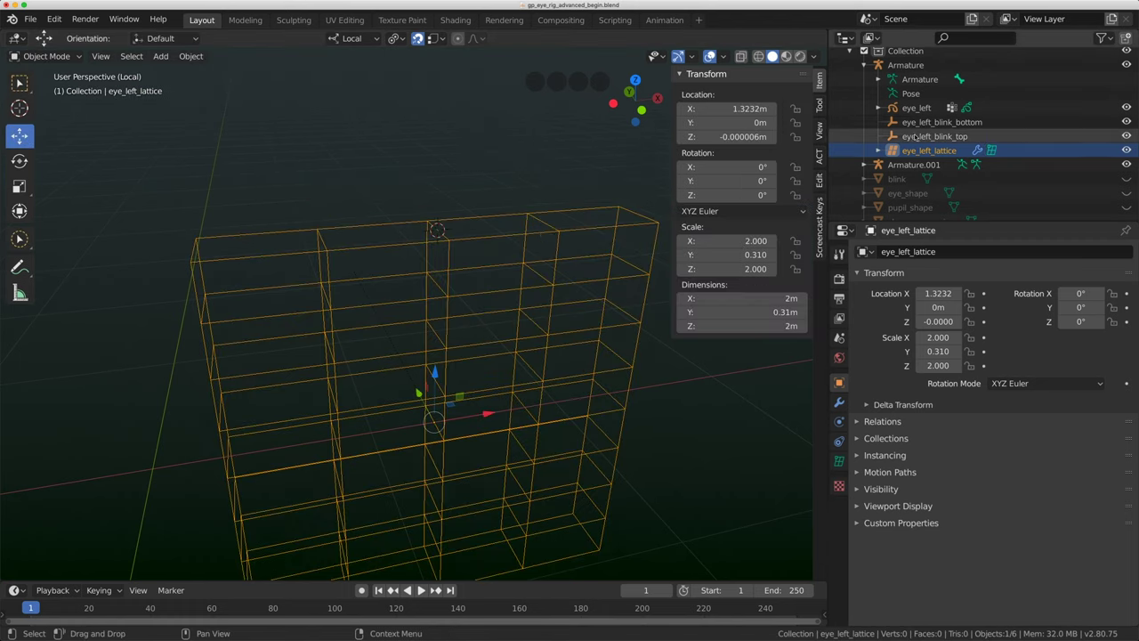
left_click(911, 165)
key("Tab")
key("shift+d")
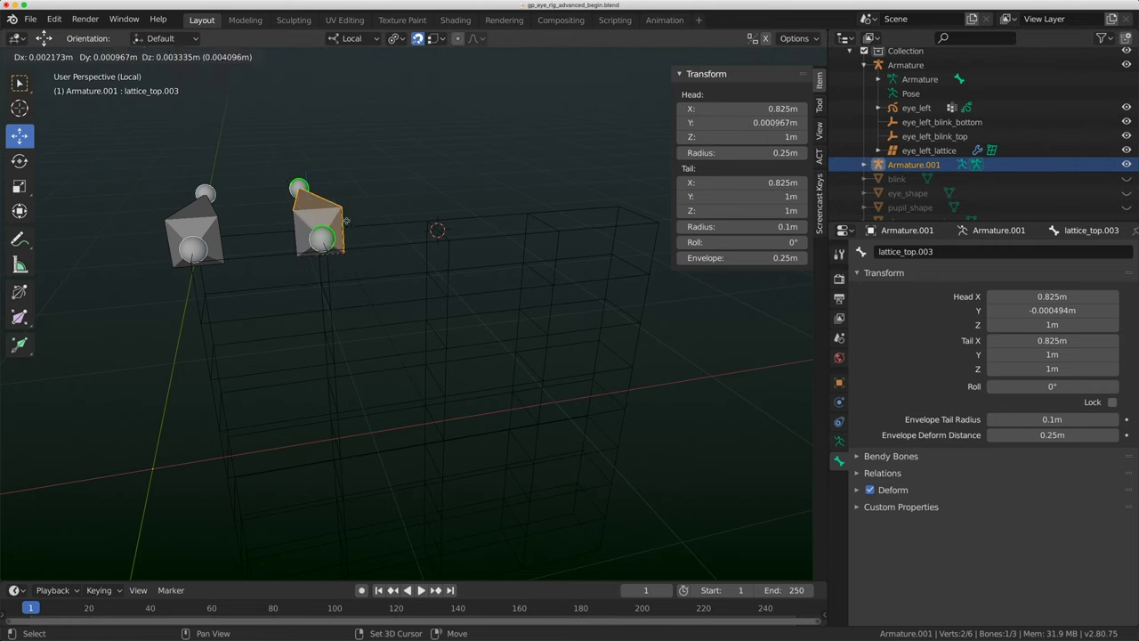
left_click(414, 178)
key("shift+s")
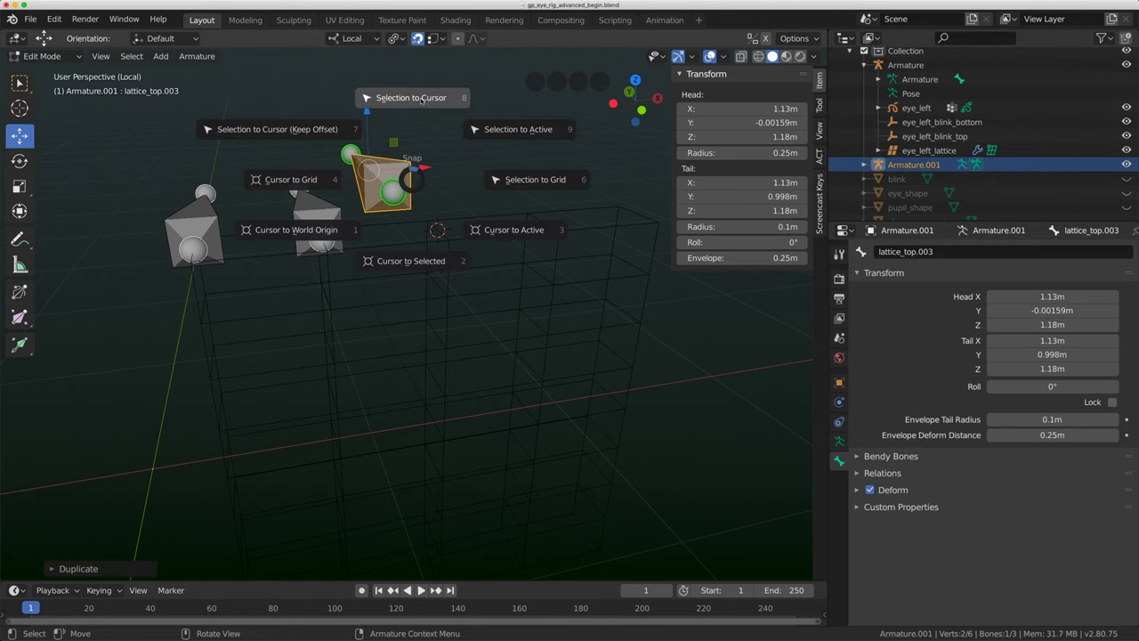
left_click(429, 100)
- Edit eye_left_lattice and snap the 3D cursor to the fourth pair of points along its top edge
middle_click_drag(490, 203, 388, 199, "shift")
key("Tab")
left_click(437, 210)
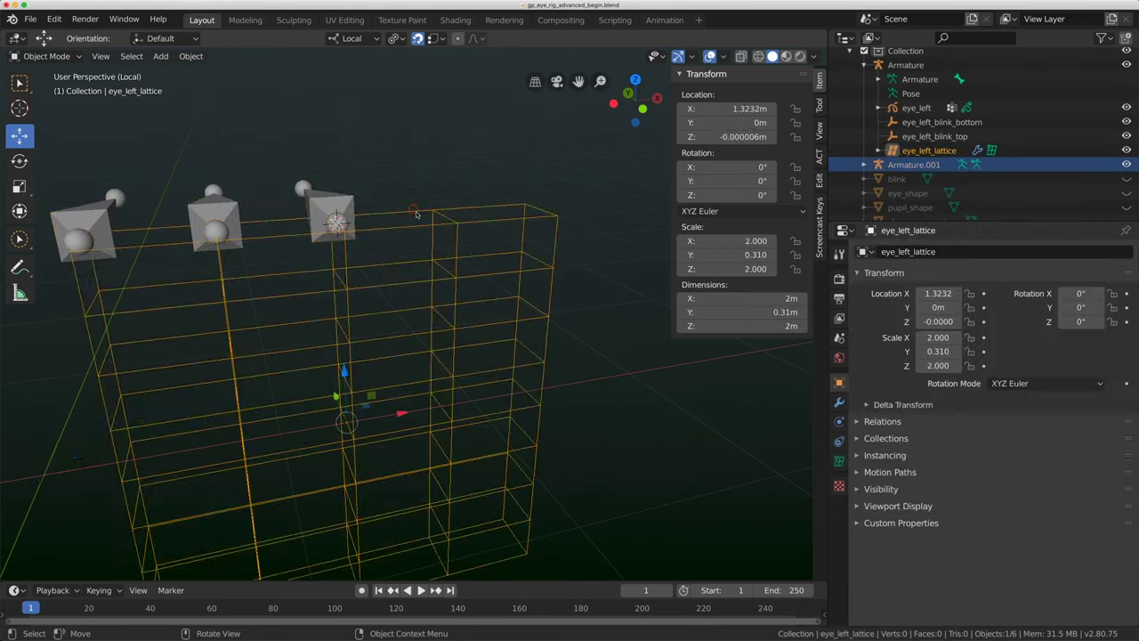
key("Tab")
key("shift+s")
left_click(426, 284)
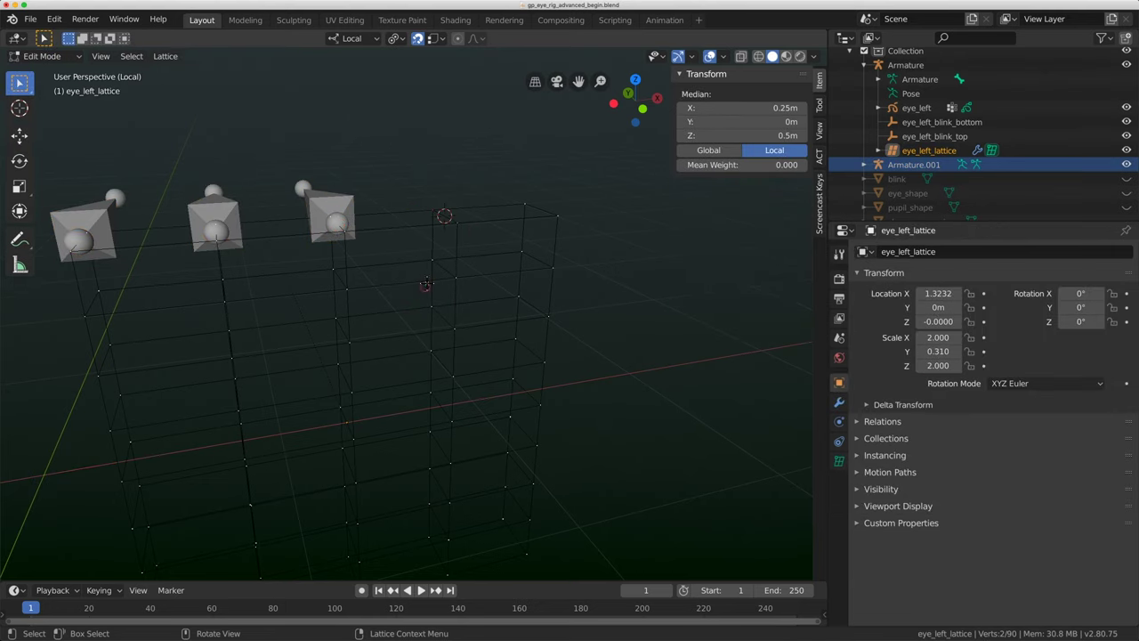
- Duplicate the third top bone in Armature.001 and snap the copy to the 3D cursor at the fourth top column
key("Tab")
left_click(321, 203)
key("Tab")
left_click(367, 171)
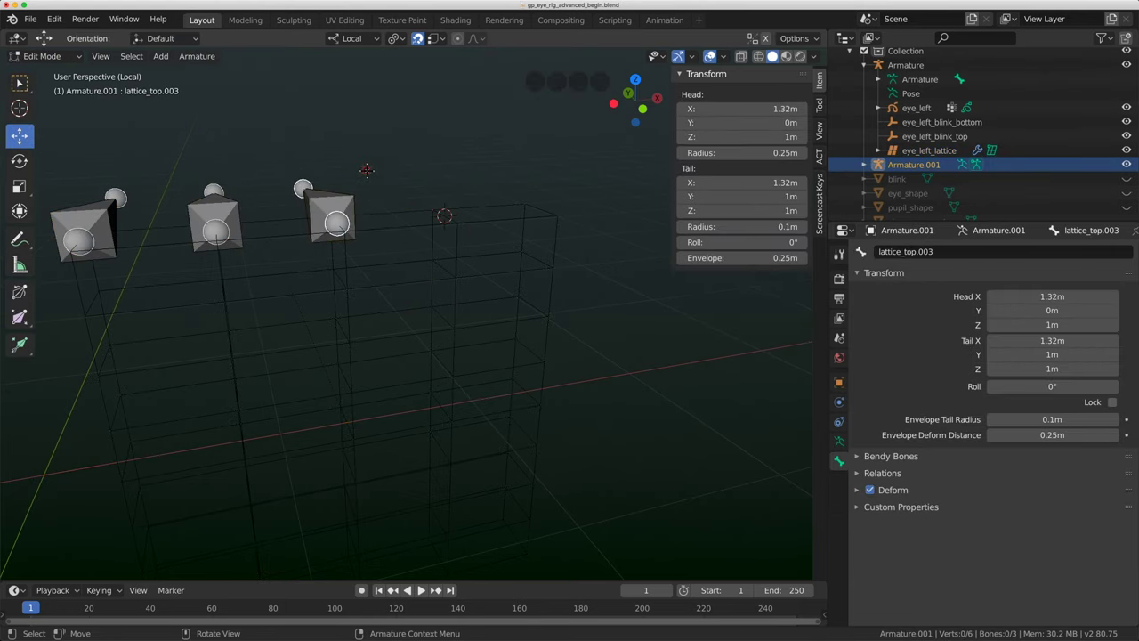
left_click(343, 199)
key("shift+d")
left_click(396, 160)
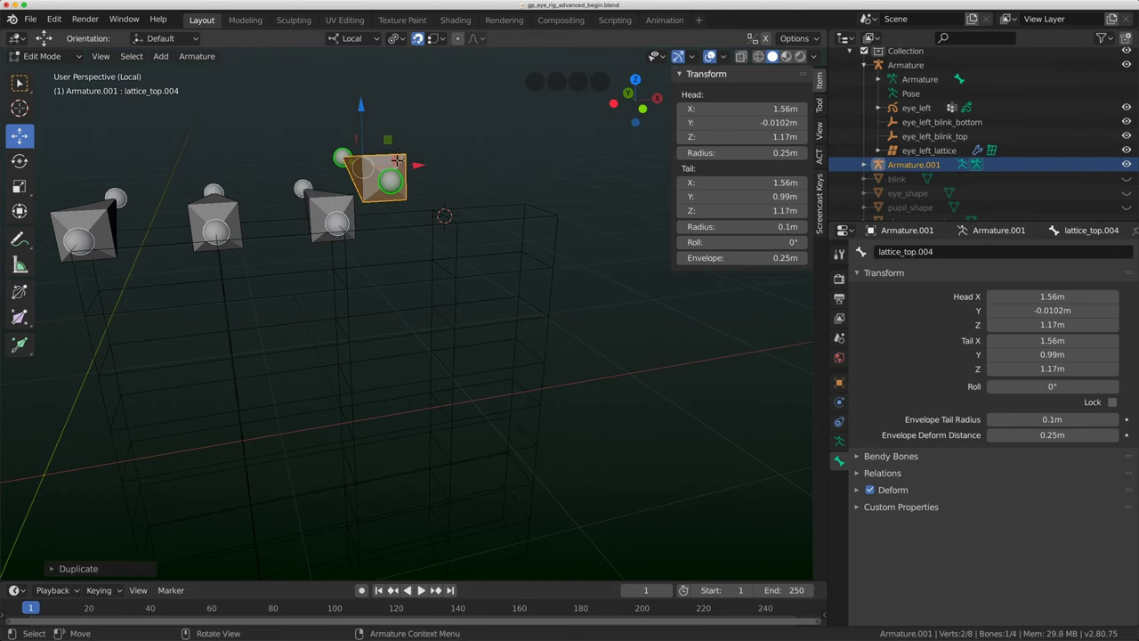
key("shift+s")
left_click(397, 80)
- Edit eye_left_lattice and snap the 3D cursor to the last pair of points at its far upper corner
middle_click_drag(424, 187, 401, 196)
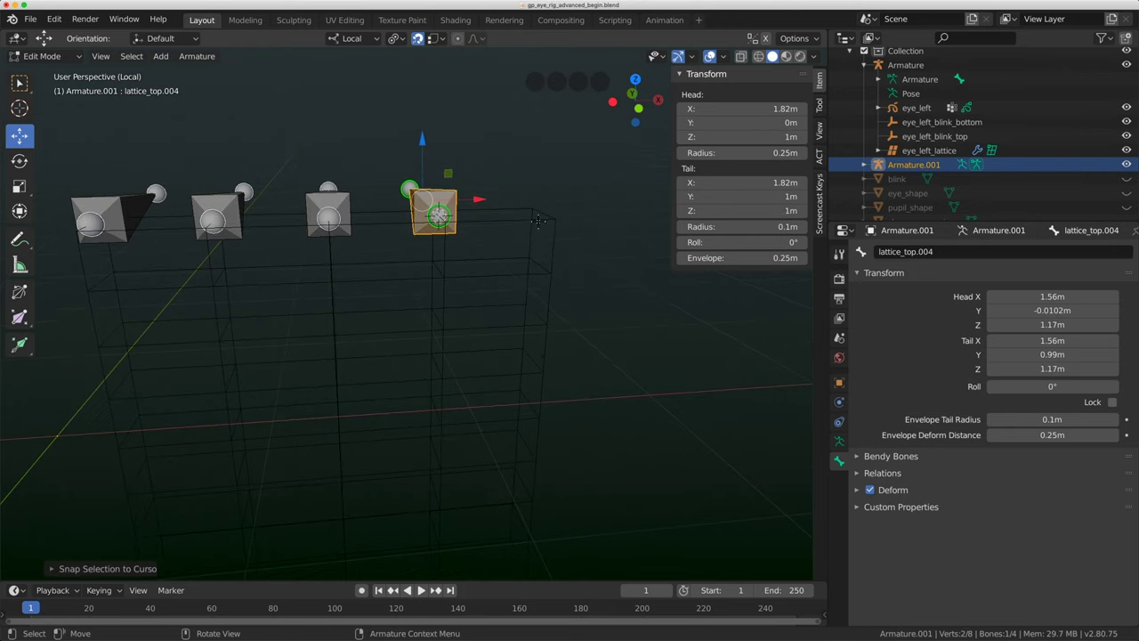
key("Tab")
left_click(520, 213)
key("Tab")
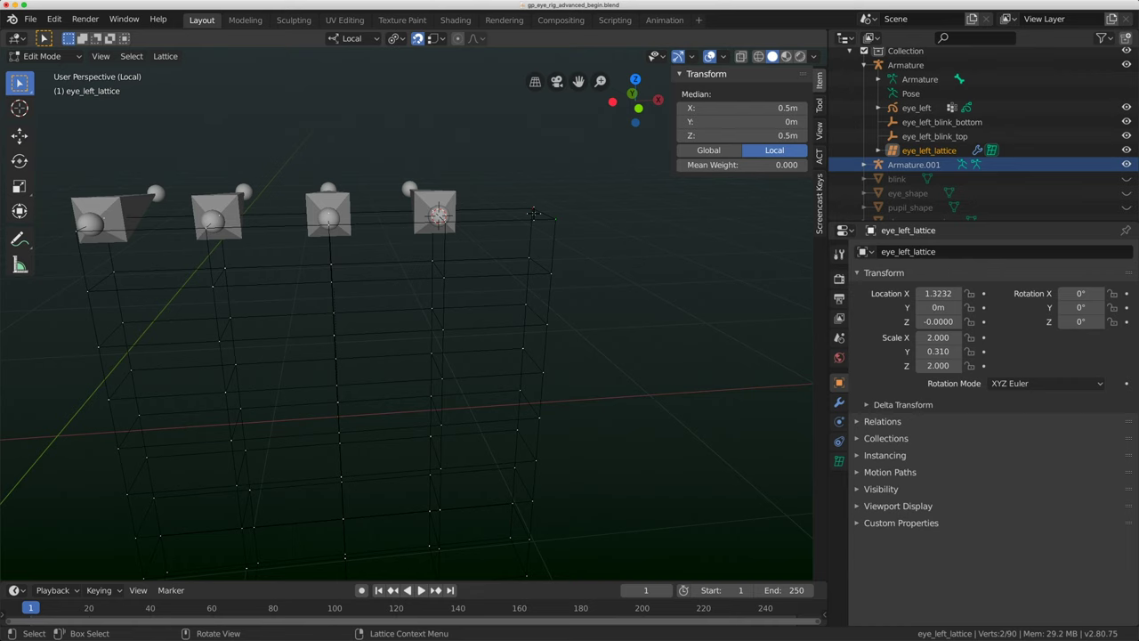
key("shift+s")
left_click(534, 297)
- Duplicate the fourth top bone in Armature.001 and snap the copy to the 3D cursor at the far upper corner
key("Tab")
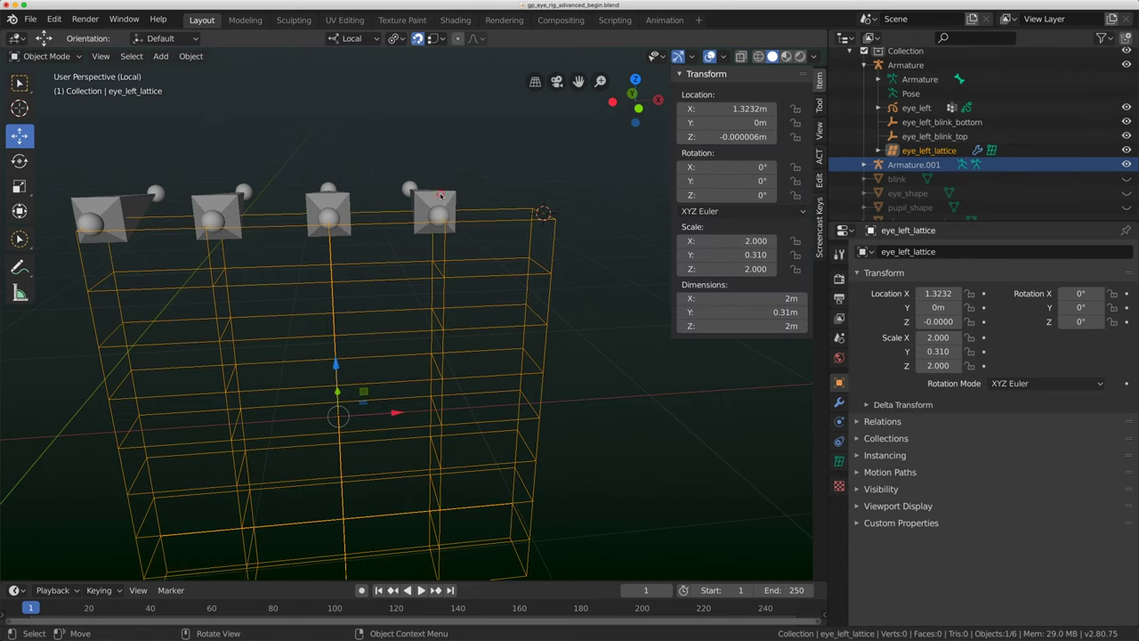
left_click(441, 194)
key("Tab")
key("shift+d")
right_click(449, 191)
key("shift+s")
left_click(490, 89)
scroll(476, 178, "down", 1)
middle_click_drag(436, 272, 482, 266)
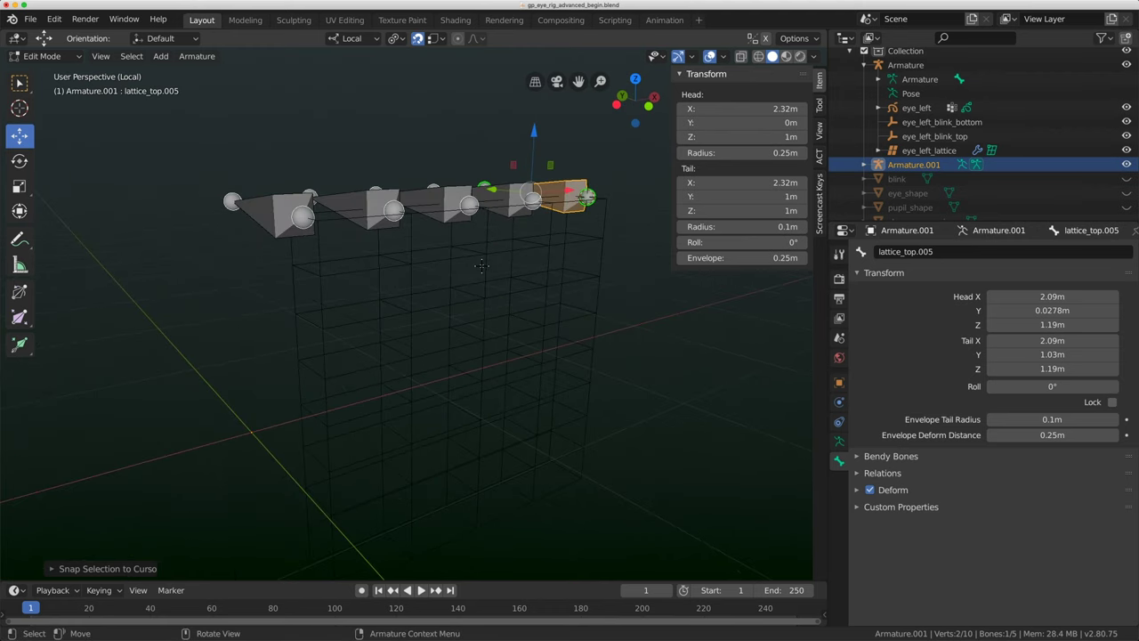
- Edit eye_left_lattice, select its middle row of points and snap the 3D cursor to them
key("Tab")
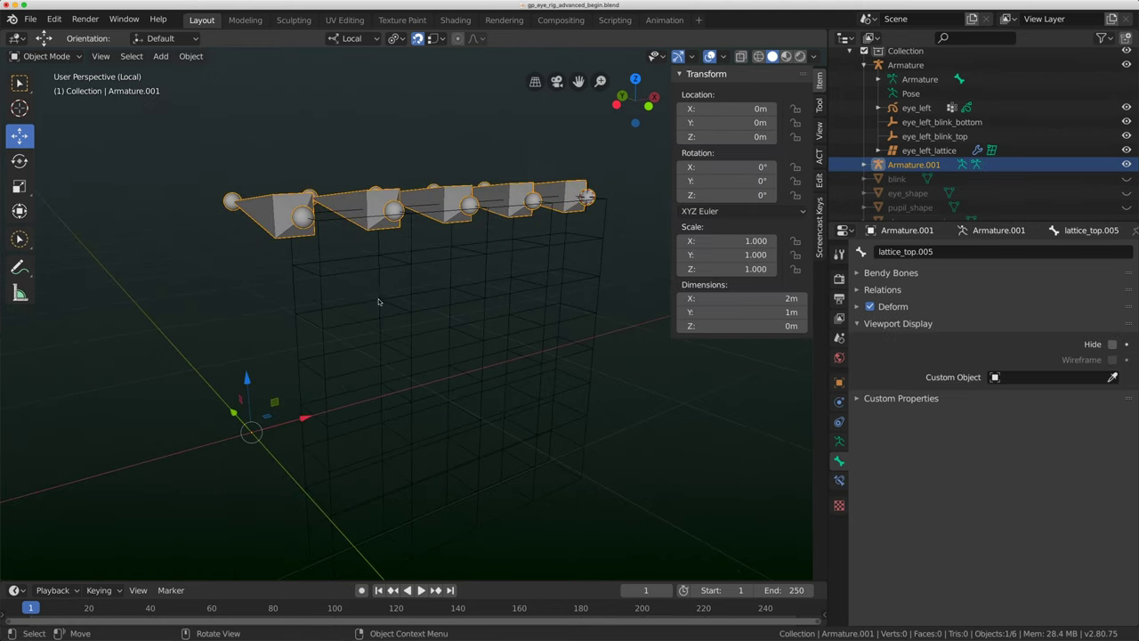
middle_click_drag(385, 345, 385, 333)
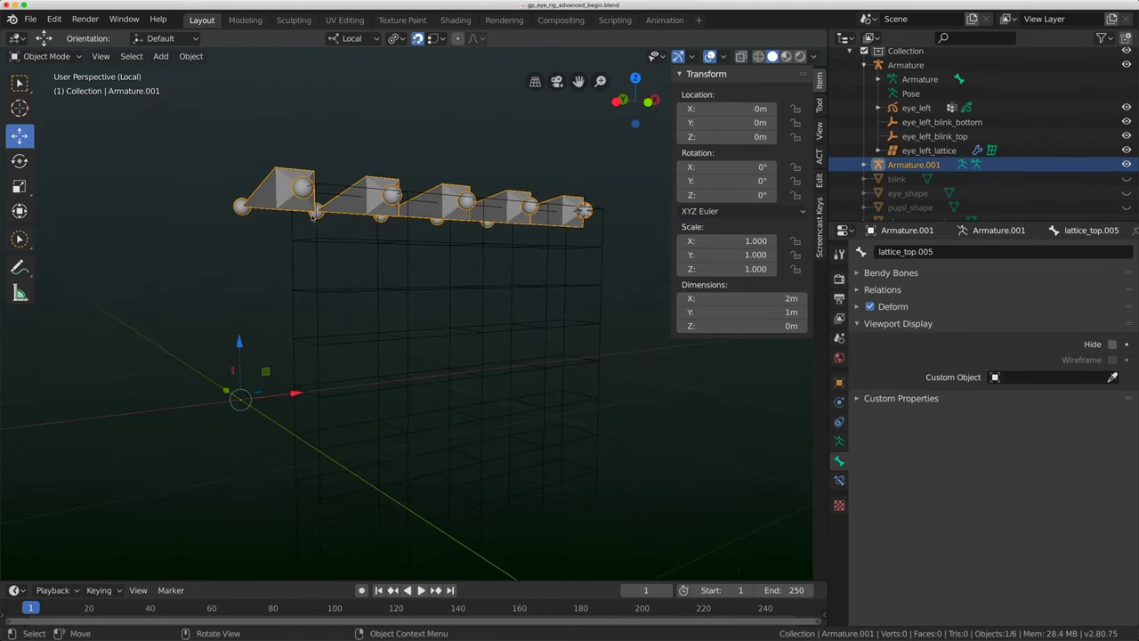
middle_click_drag(406, 392, 415, 391)
left_click(408, 390)
key("Tab")
middle_click_drag(339, 381, 330, 383)
left_click_drag(241, 391, 212, 388)
middle_click_drag(418, 388, 430, 386)
key("shift+s")
left_click(431, 453)
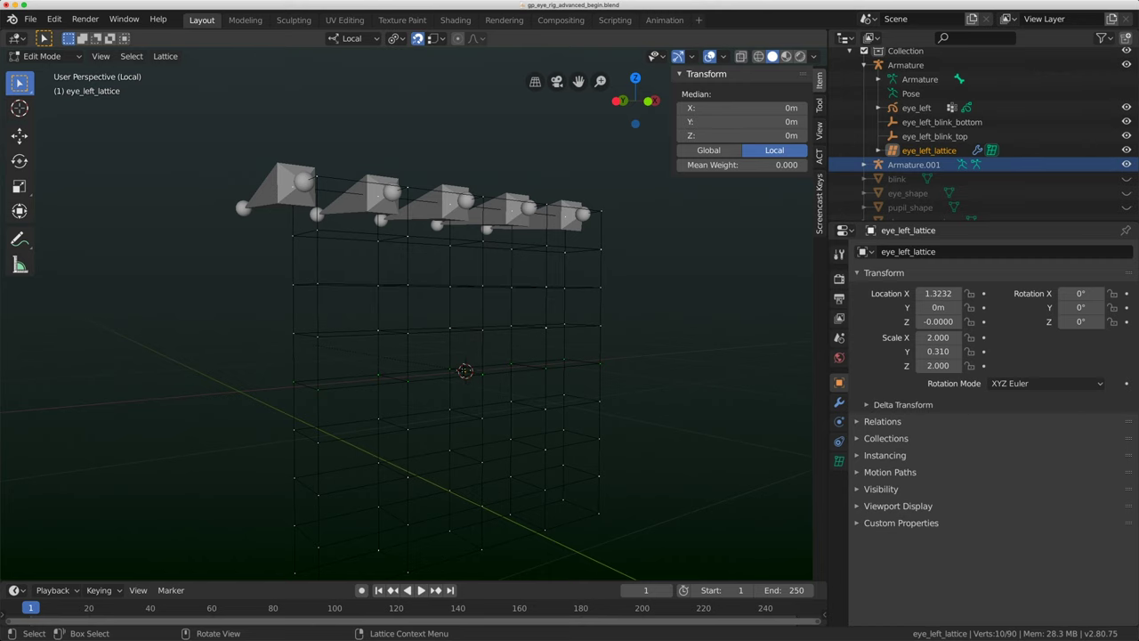
- Switch from the lattice to Armature.001 in Edit Mode and undo a trial bone move
key("Tab")
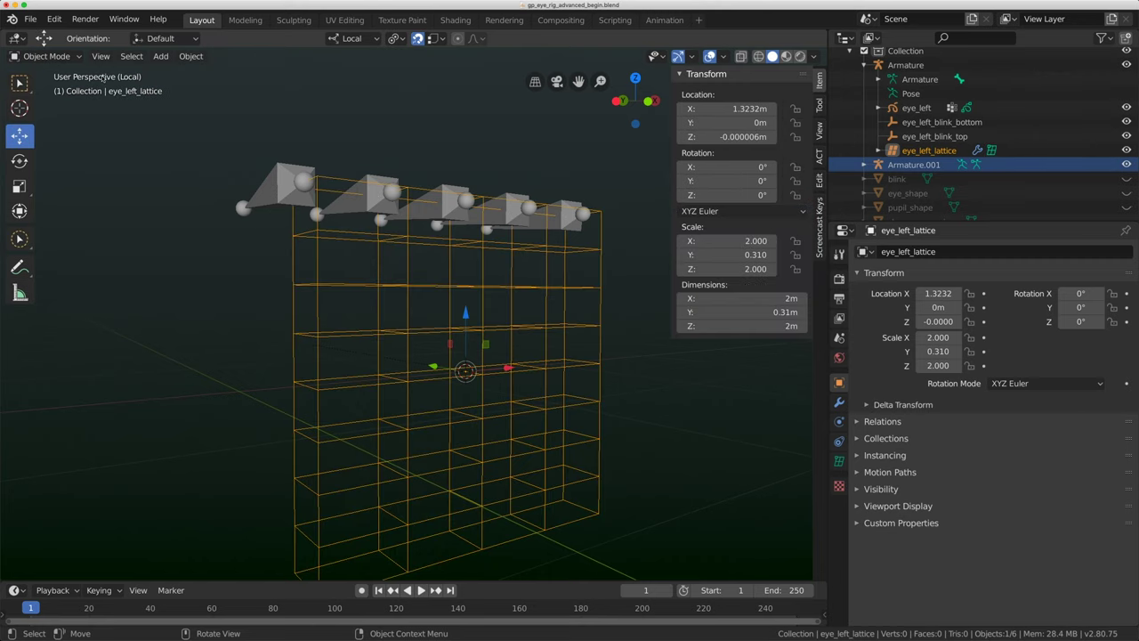
left_click(272, 185)
left_click(47, 56)
left_click(40, 56)
left_click(35, 86)
key("g")
left_click(442, 170)
key("ctrl+z")
- Select all five top bones and place a duplicate row about 0.5 m below them
key("b")
left_click_drag(190, 98, 675, 289)
scroll(451, 256, "down", 2)
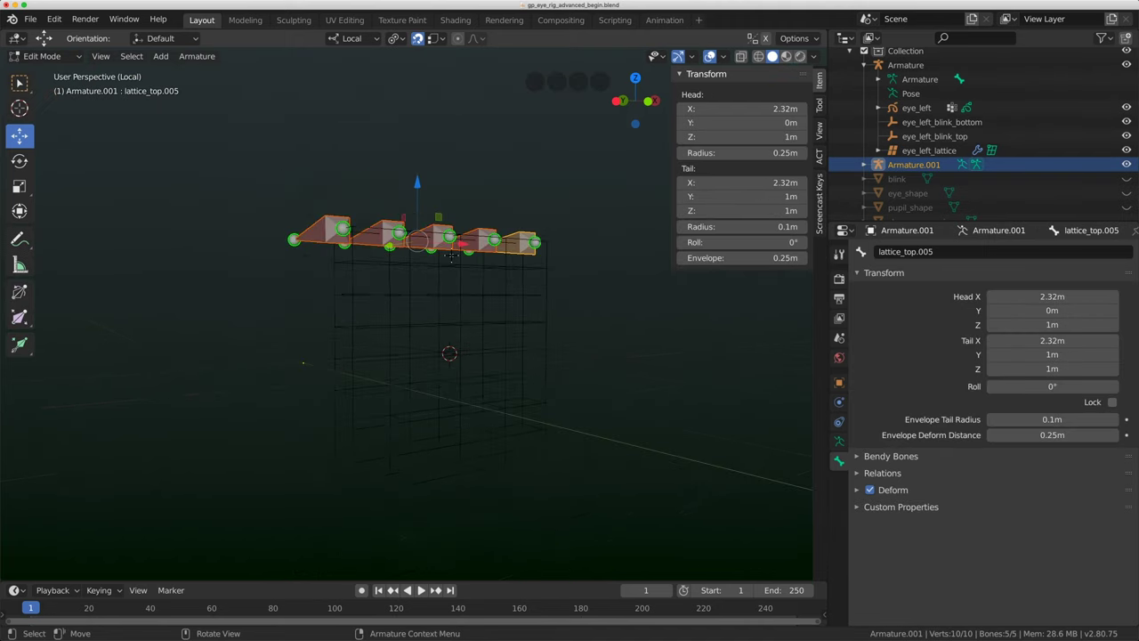
middle_click_drag(451, 255, 459, 267)
key("shift+d")
left_click(474, 309)
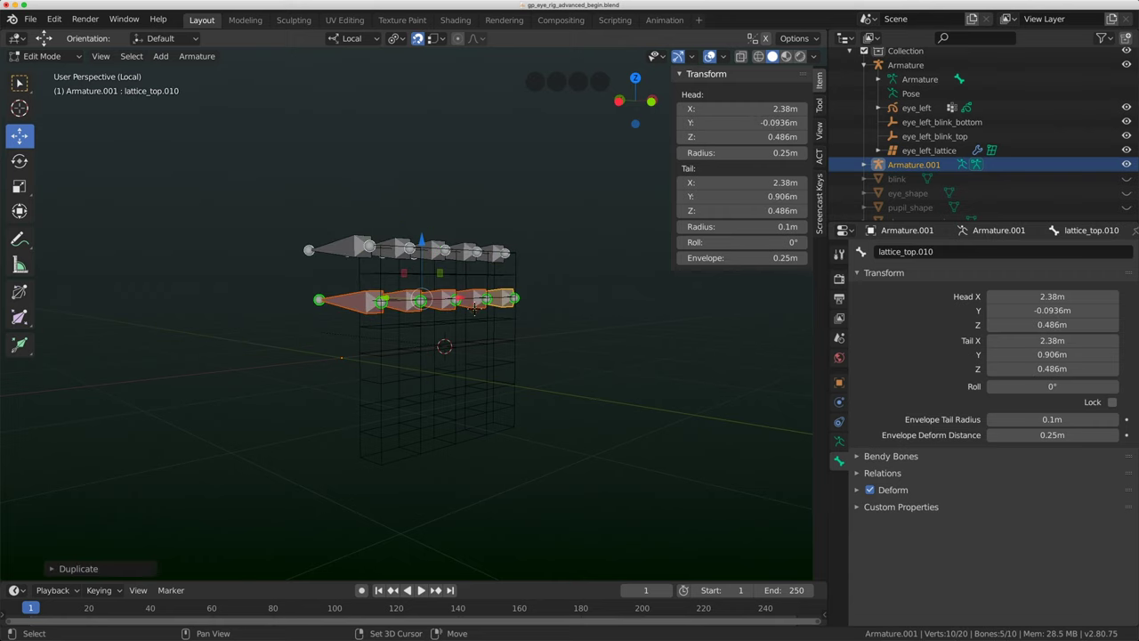
- Try snapping the duplicated bone row to the 3D cursor without keeping offsets, and undo it
key("shift+s")
left_click(469, 228)
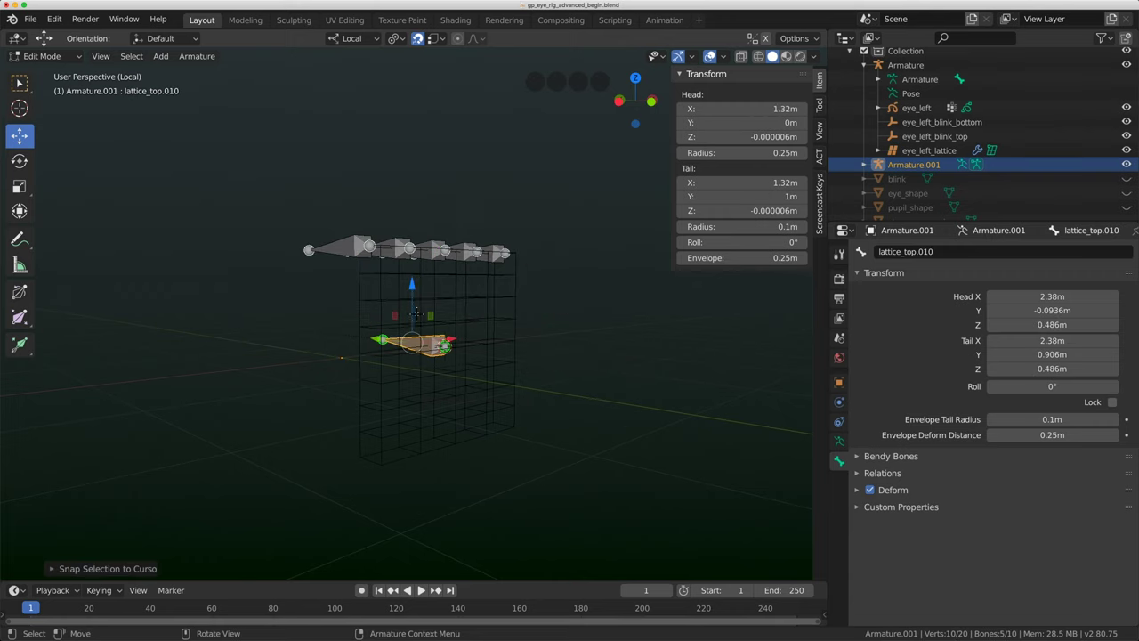
middle_click_drag(455, 349, 468, 360)
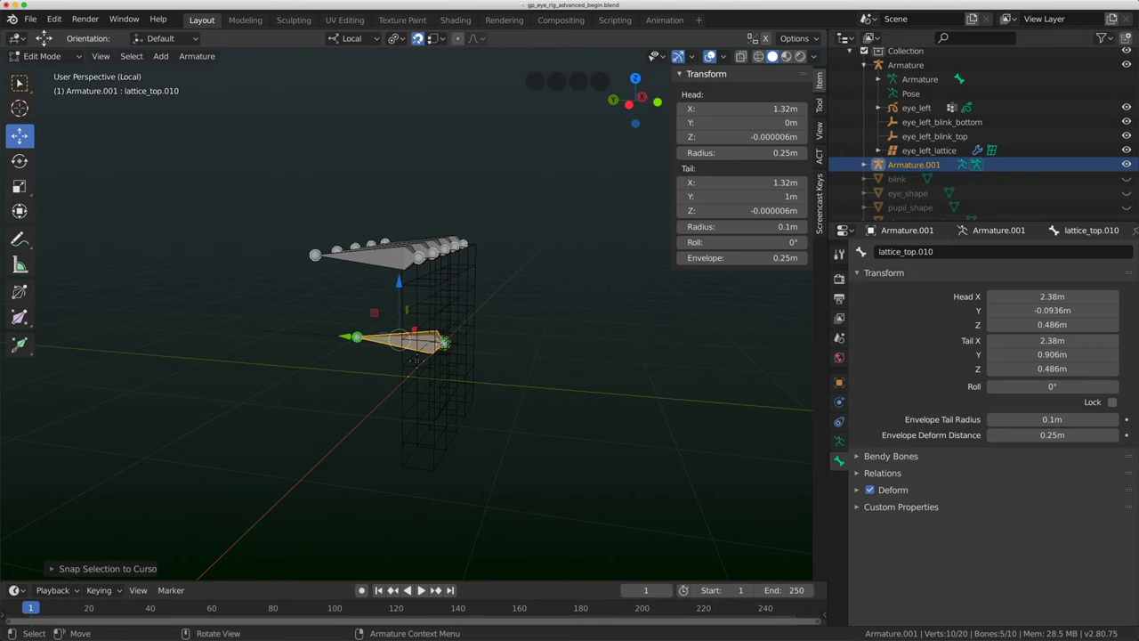
middle_click_drag(411, 342, 411, 350)
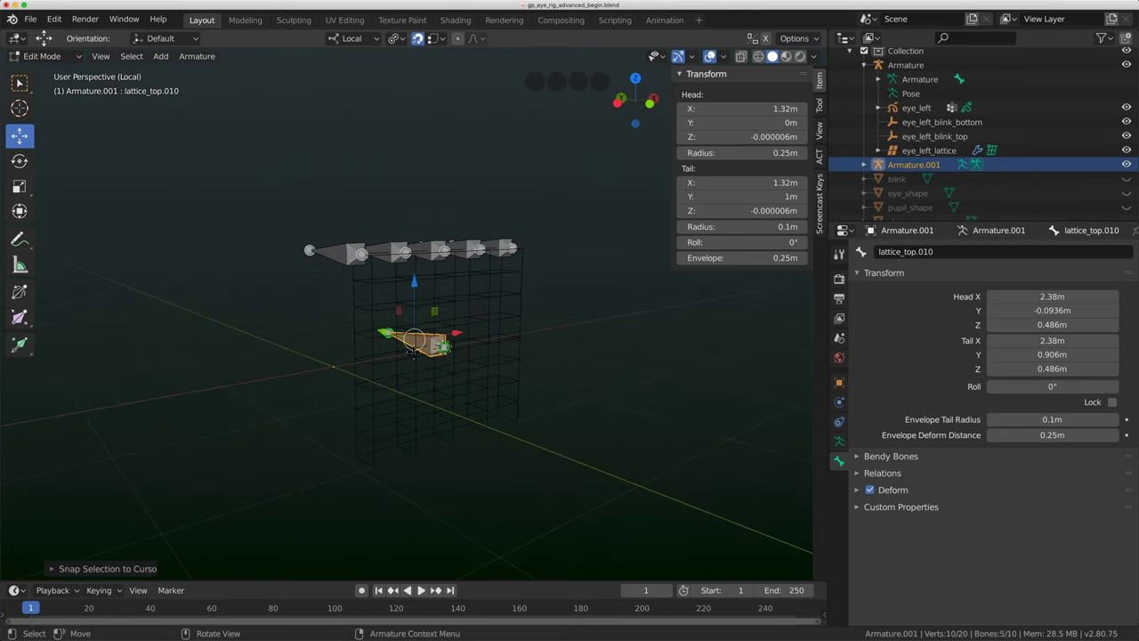
key("ctrl+z")
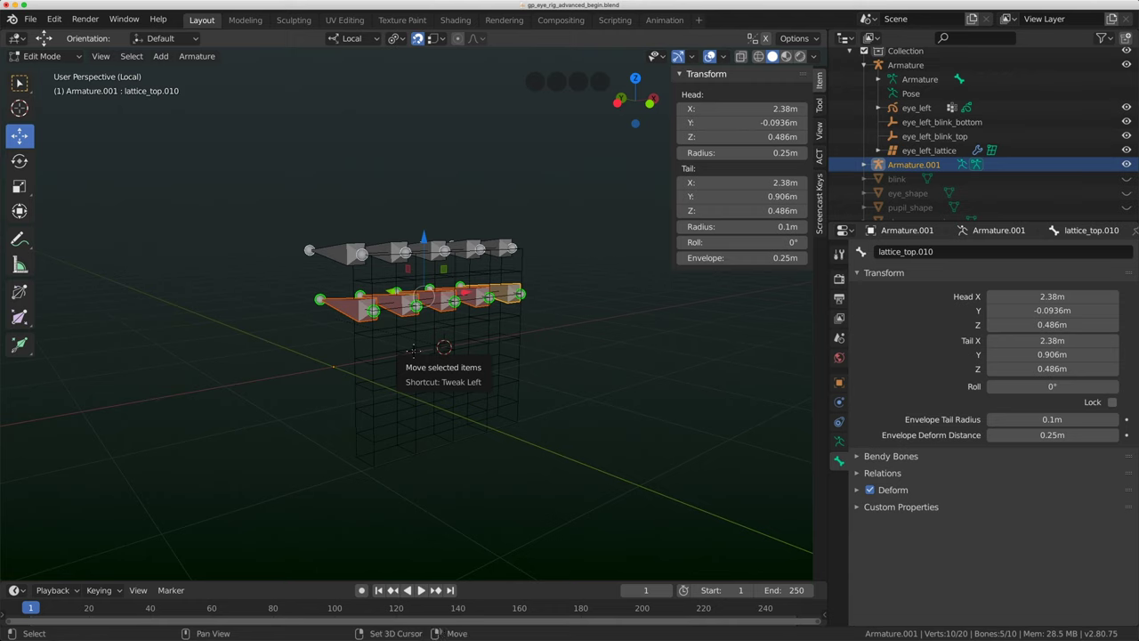
- Snap the duplicated bone row to the 3D cursor at the lattice's middle with Keep Offset
key("shift+s")
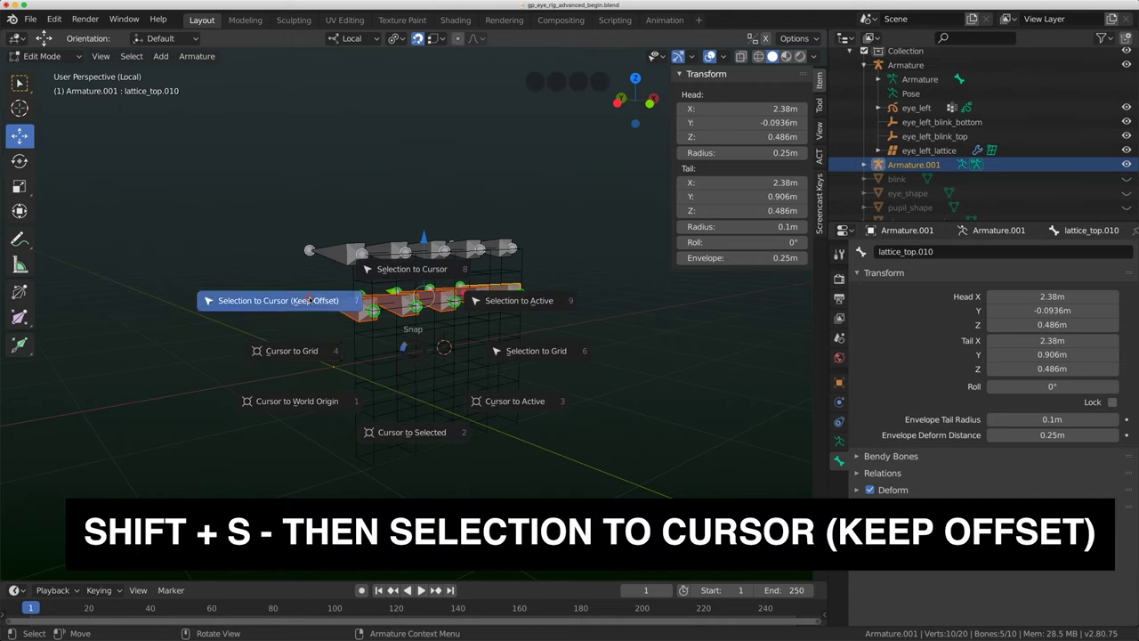
left_click(308, 300)
middle_click_drag(355, 338, 430, 338)
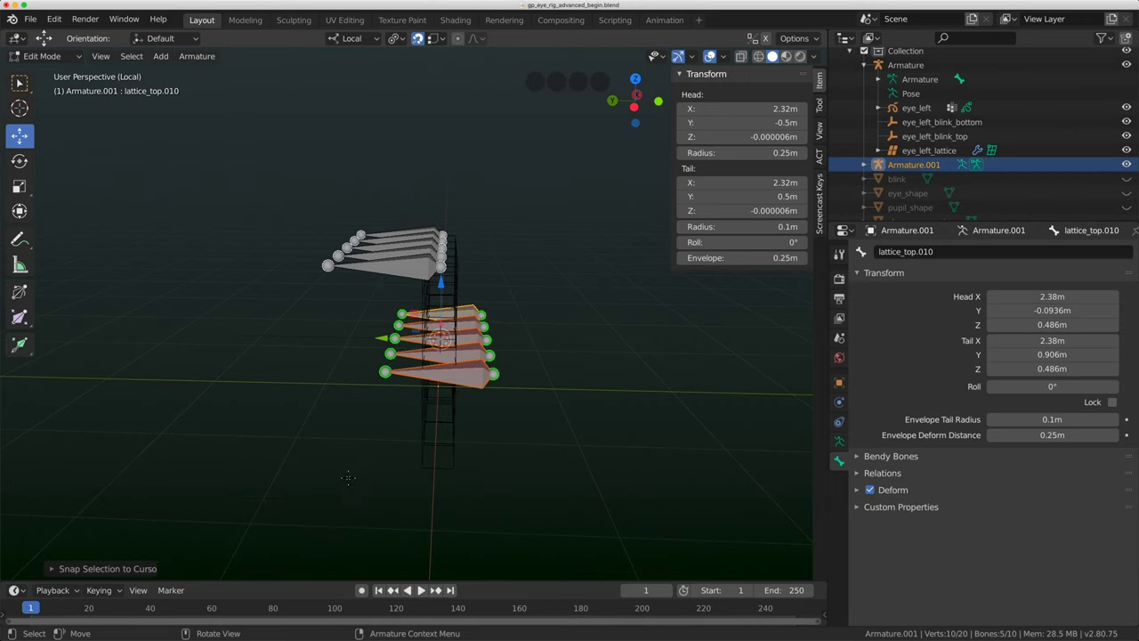
- Select only the tails of the middle row's five bones and move them 0.5 m along Y, to Y 1 m
left_click(346, 472)
right_click(390, 350, "shift")
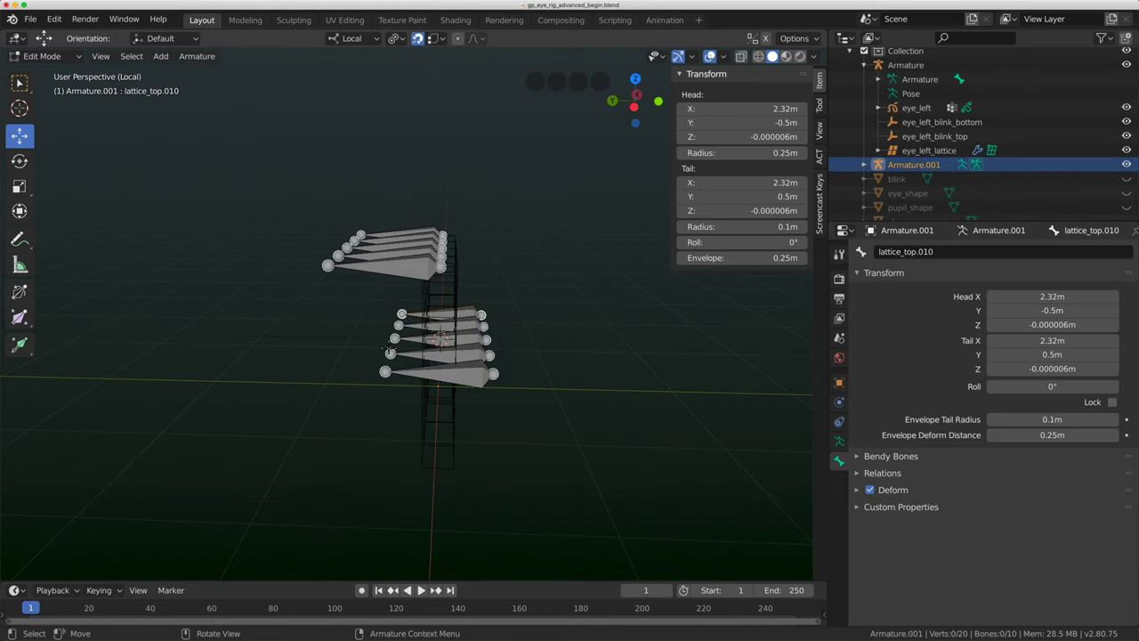
left_click_drag(361, 299, 417, 413)
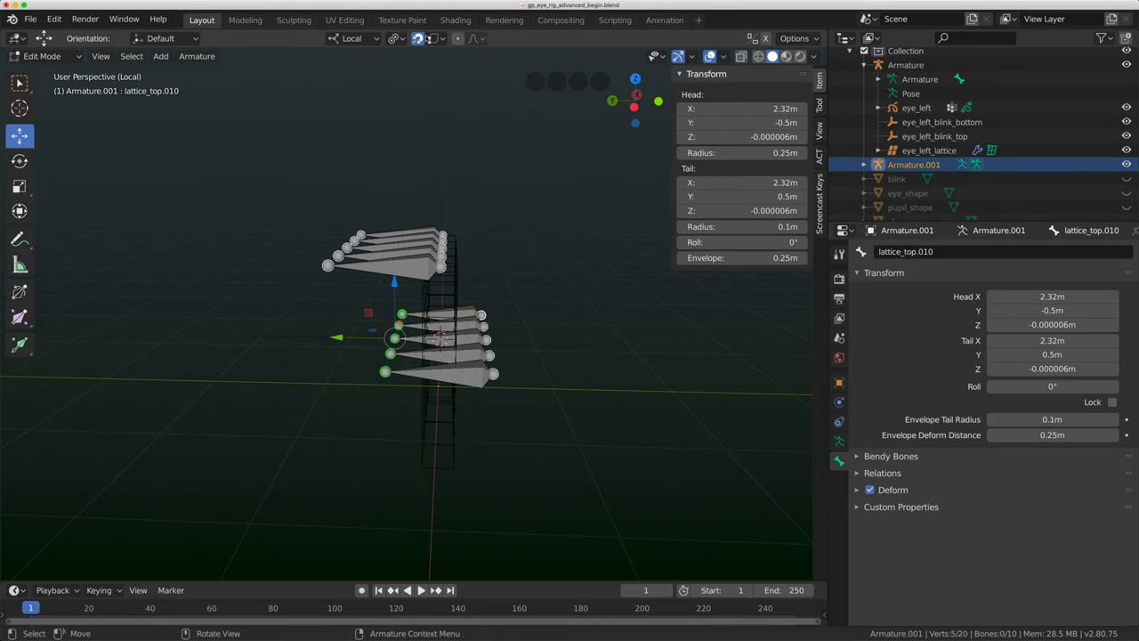
key("g")
left_click(334, 331)
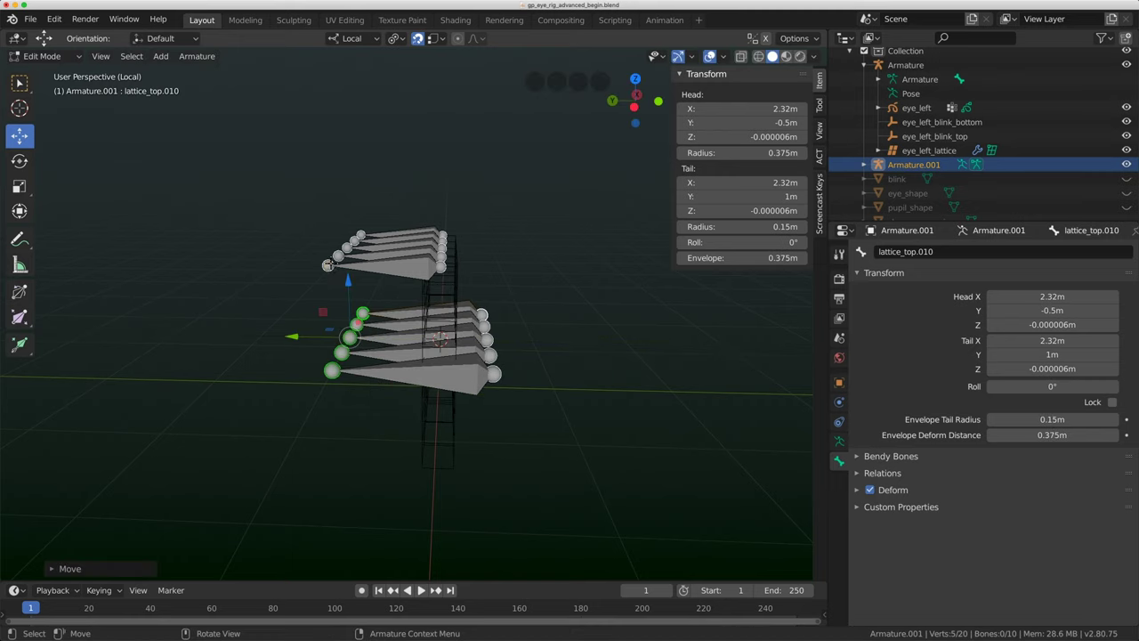
- Select the heads of the middle bone row and move them 0.5 m along local Y onto the lattice, to Y 0 m
key("alt+a")
key("b")
left_click_drag(554, 259, 477, 422)
key("g")
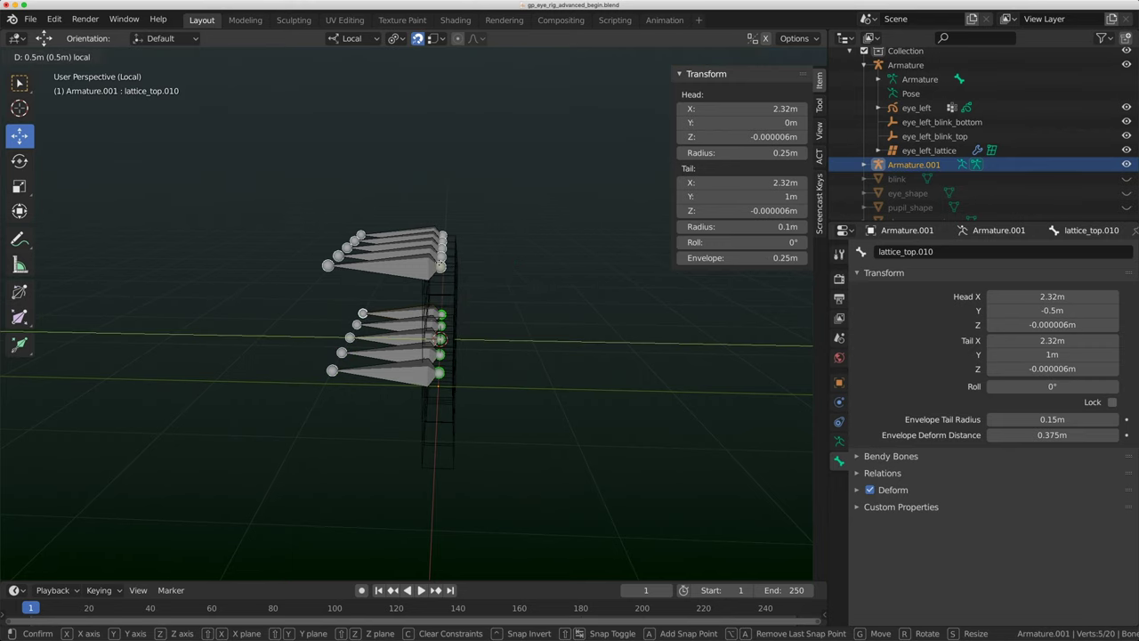
left_click(441, 264)
- Select the bottom row of points of eye_left_lattice in Edit Mode and snap the 3D cursor to them
middle_click_drag(485, 378, 423, 405)
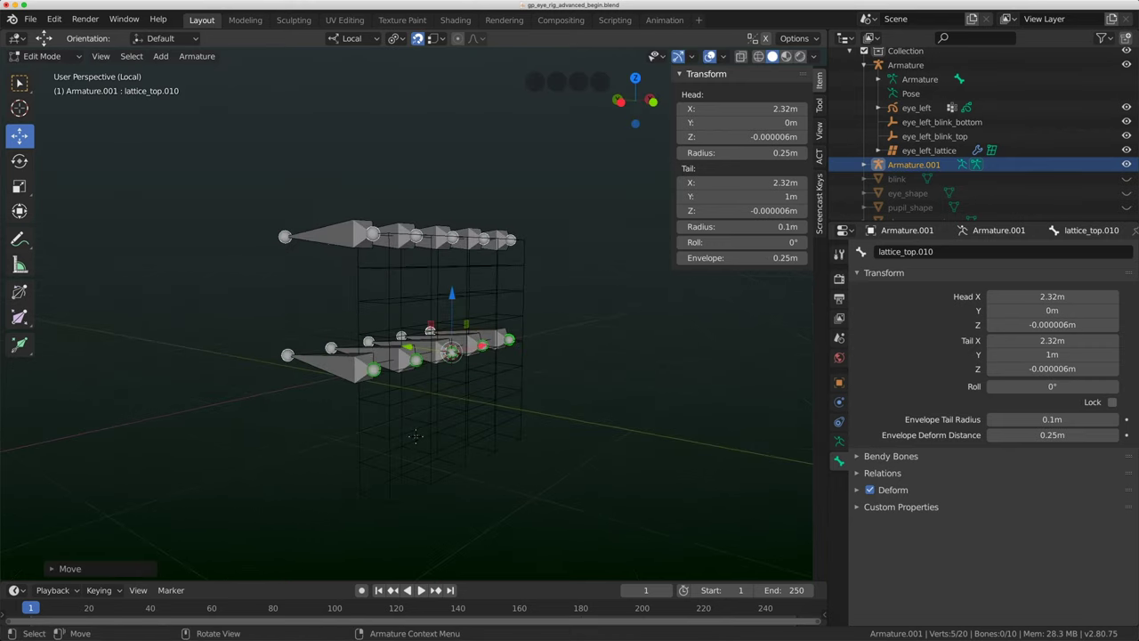
key("Tab")
left_click(396, 440)
key("Tab")
middle_click_drag(411, 444, 422, 365)
left_click_drag(355, 377, 639, 317)
key("shift+s")
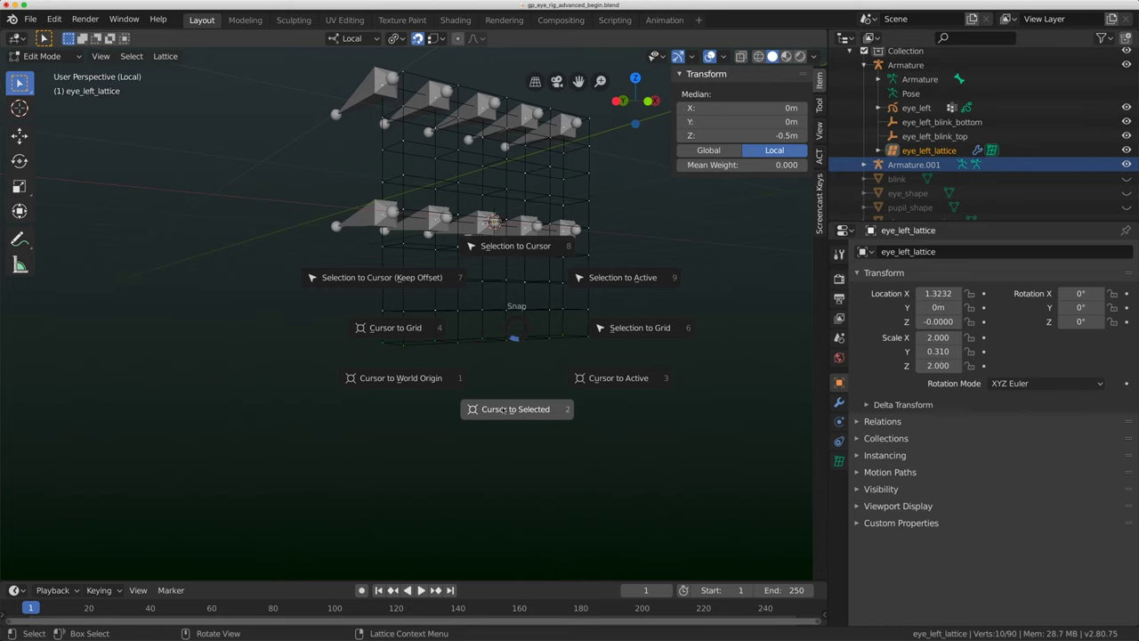
left_click(511, 415)
middle_click_drag(499, 374, 456, 307)
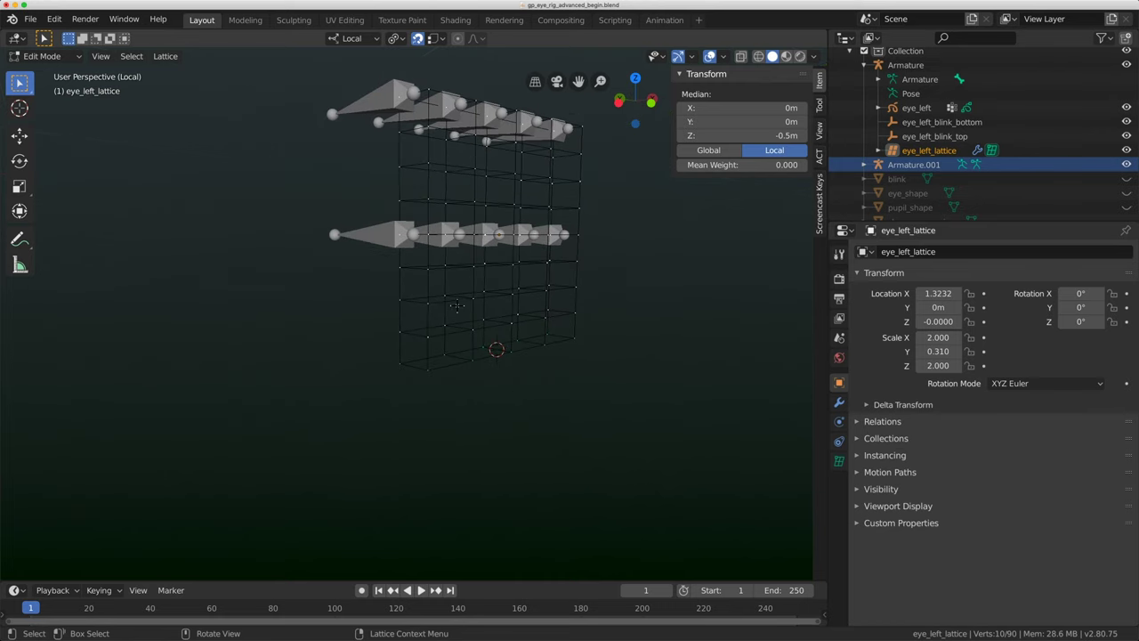
- Duplicate the middle bone row of Armature.001 and snap the copy to the 3D cursor with Keep Offset
left_click(49, 57)
left_click(45, 69)
left_click(404, 240)
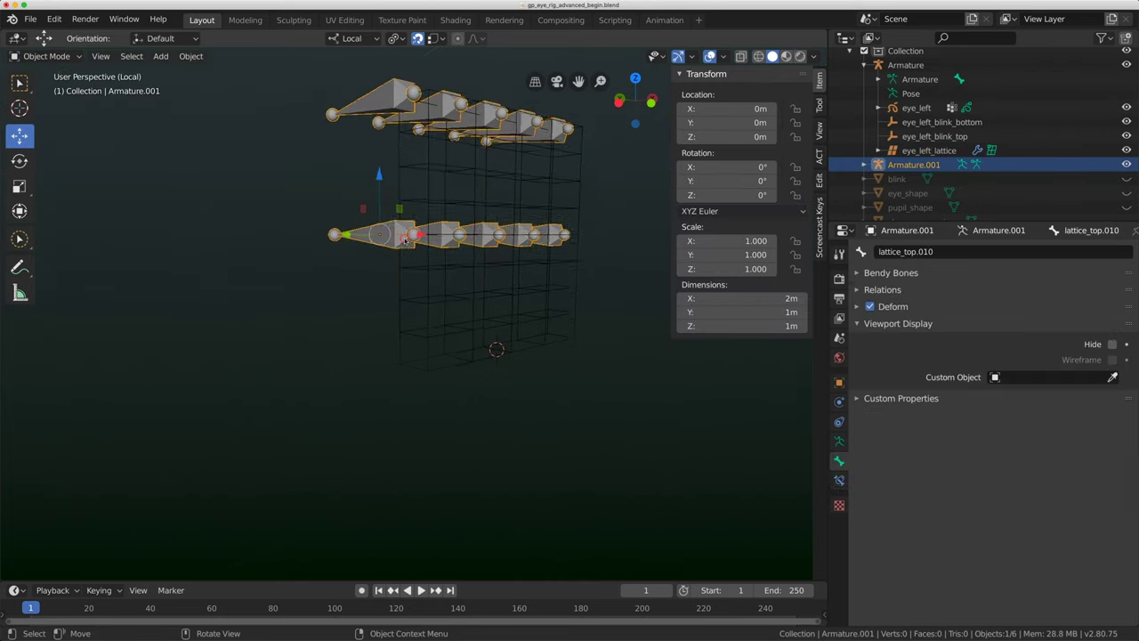
key("Tab")
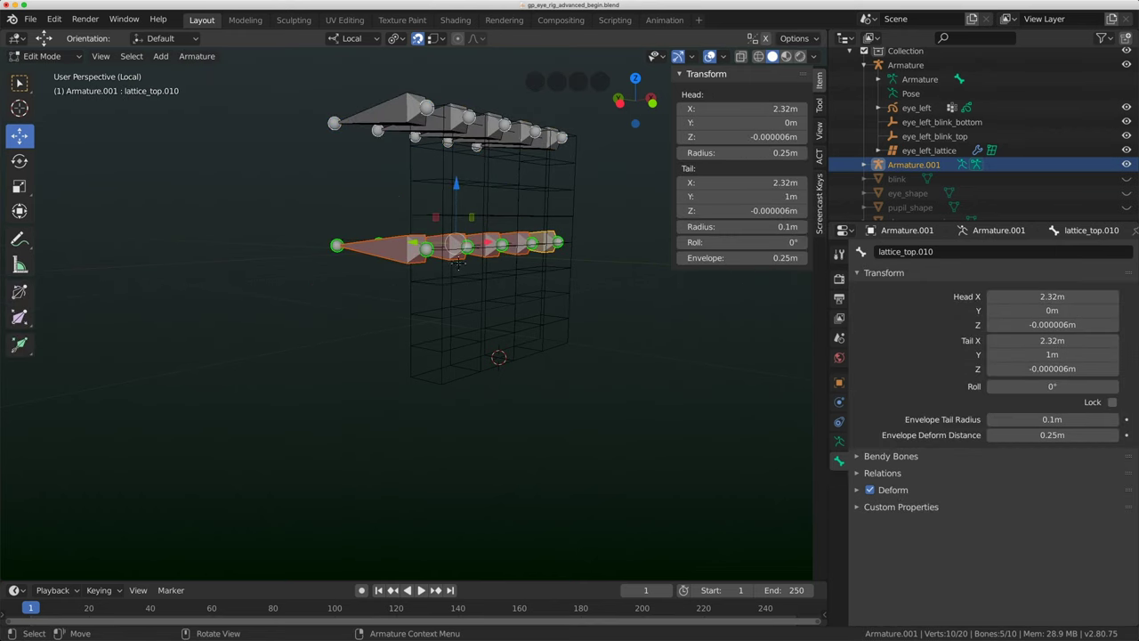
key("shift+d")
left_click(470, 307)
key("shift+s")
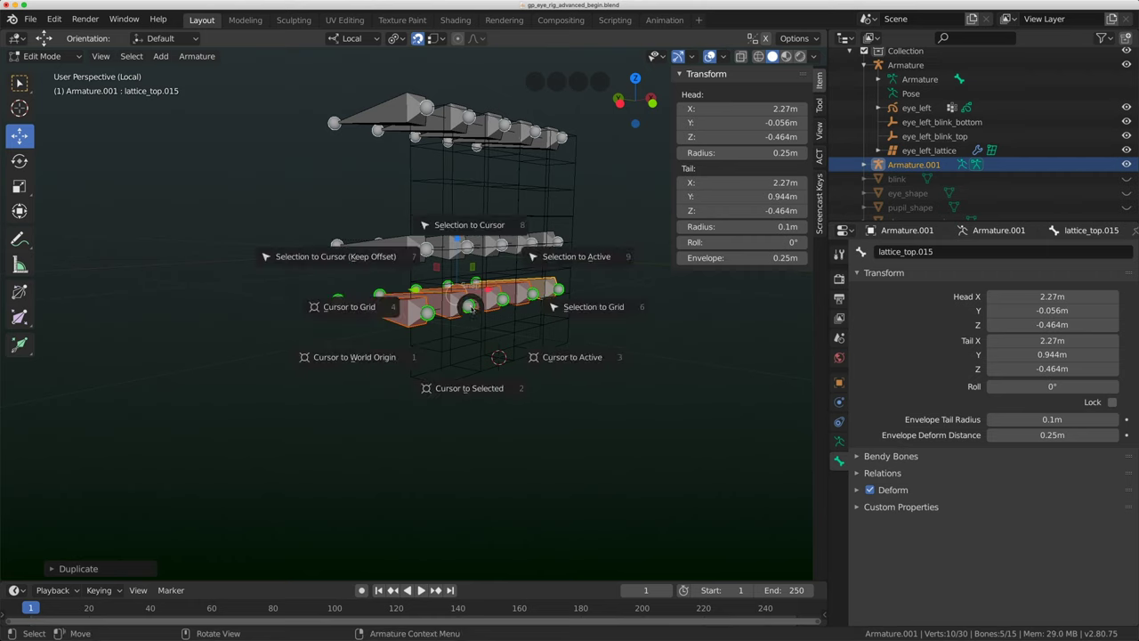
left_click(325, 257)
middle_click_drag(511, 305, 492, 294)
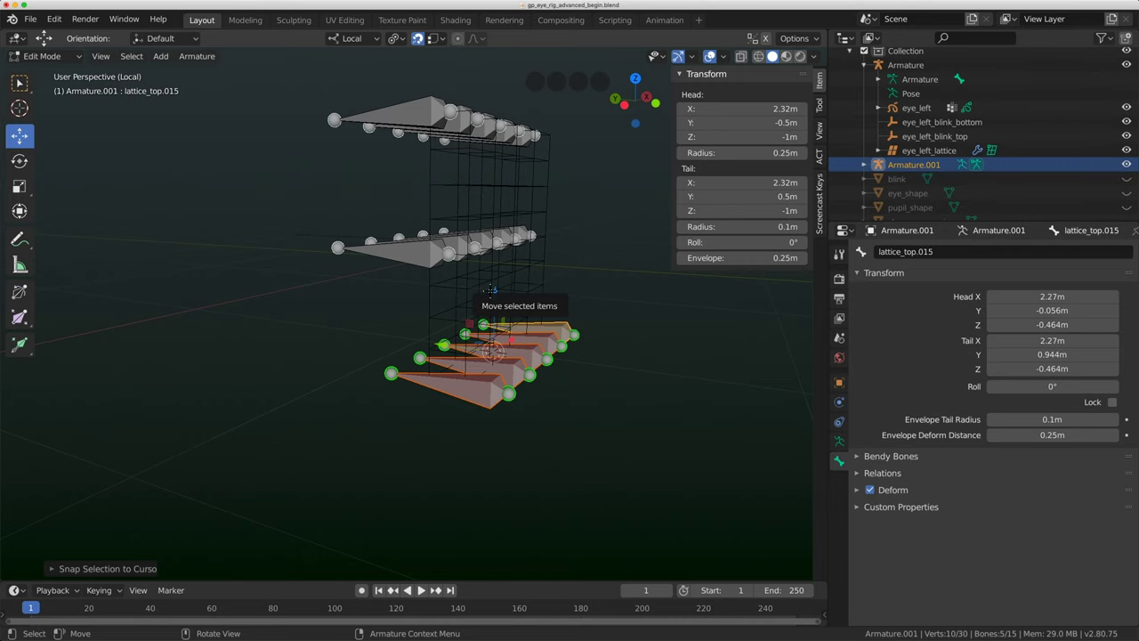
- Select only the tails of the bottom bone row and move them 0.5 m along Y, to Y 1 m
middle_click_drag(491, 291, 378, 294)
key("alt+a")
key("b")
left_click_drag(376, 294, 458, 409)
left_click_drag(359, 341, 308, 343)
- Select the heads of the bottom bone row and move them 0.5 m along local Y onto the lattice, to Y 0 m
middle_click_drag(601, 322, 570, 324)
left_click(570, 324)
left_click_drag(599, 258, 518, 442)
key("g")
key("y")
key("y")
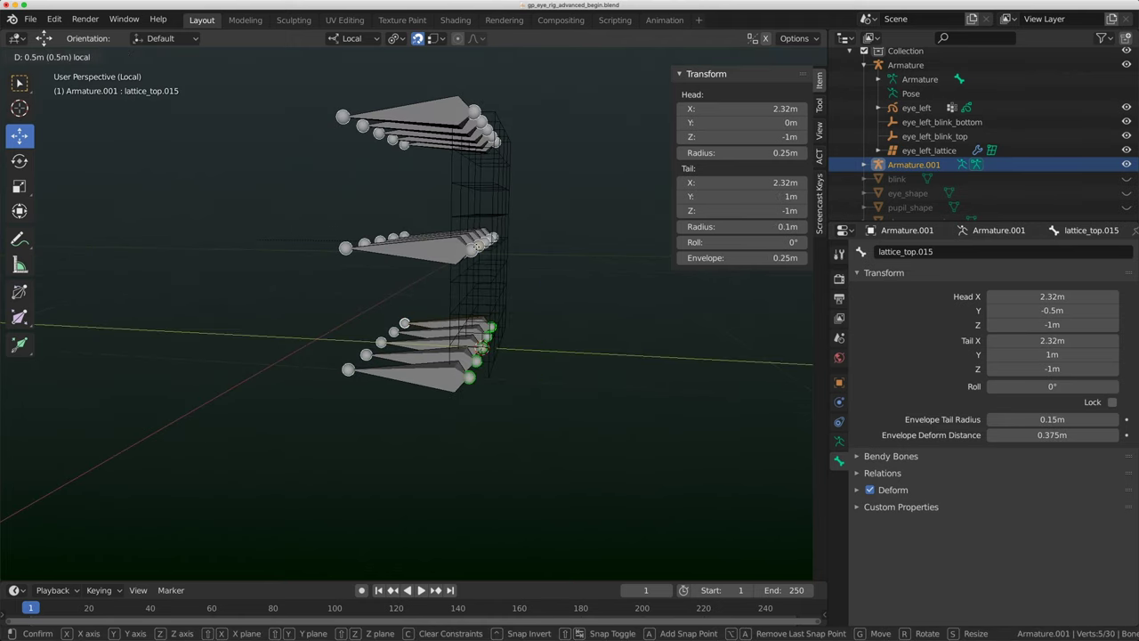
key("Return")
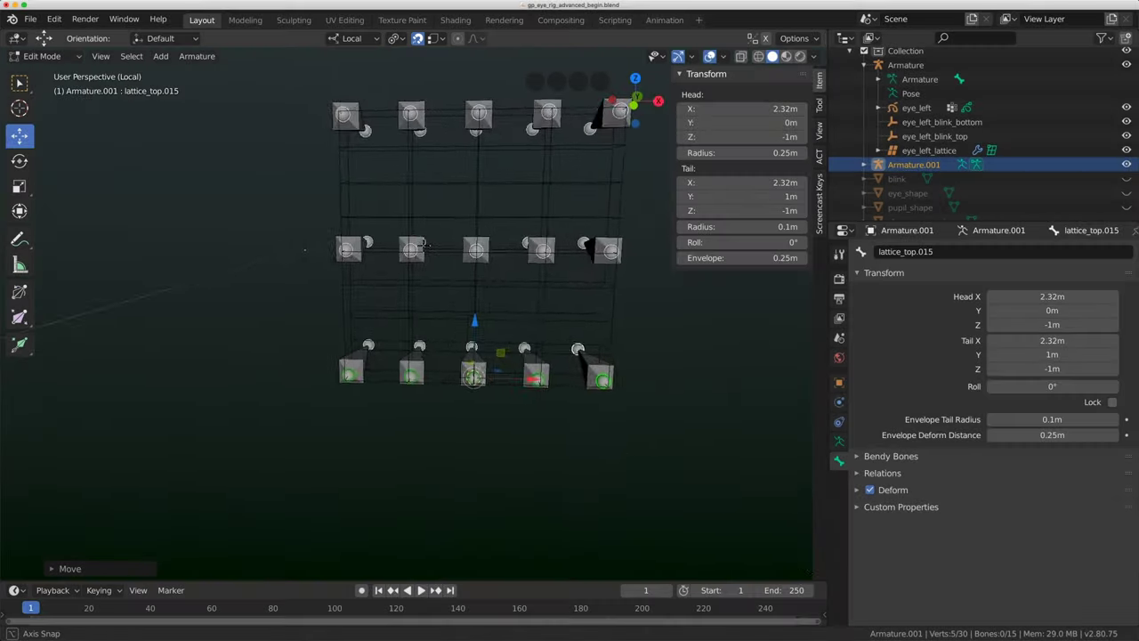
- Add an Armature modifier to eye_left_lattice and set its object to Armature.001
middle_click_drag(543, 222, 454, 252)
key("Tab")
left_click(457, 239)
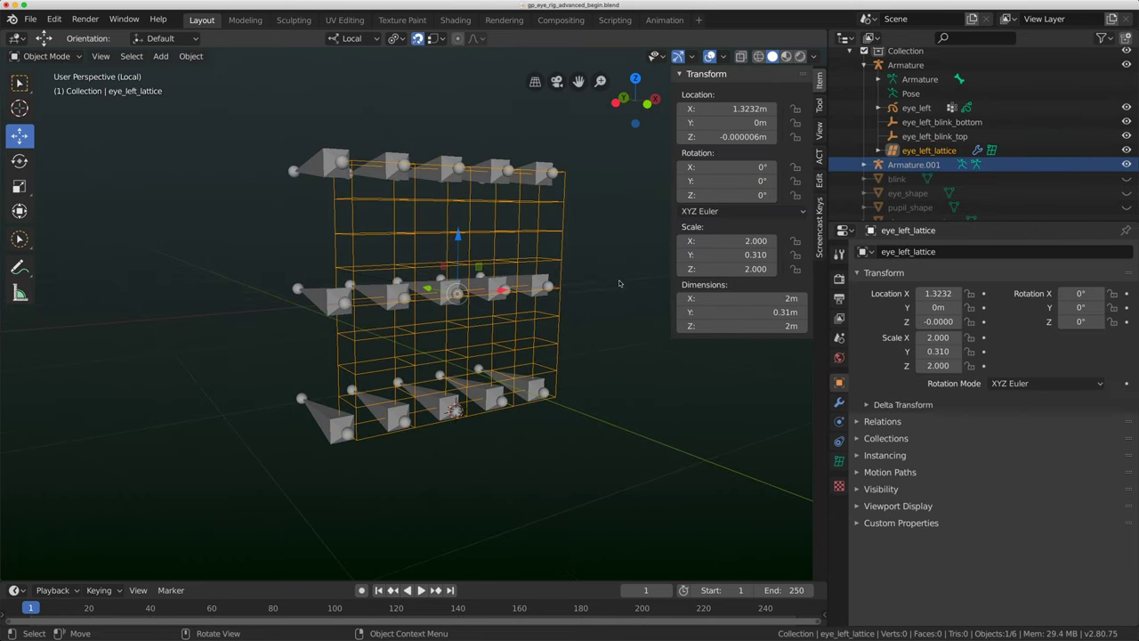
left_click(839, 402)
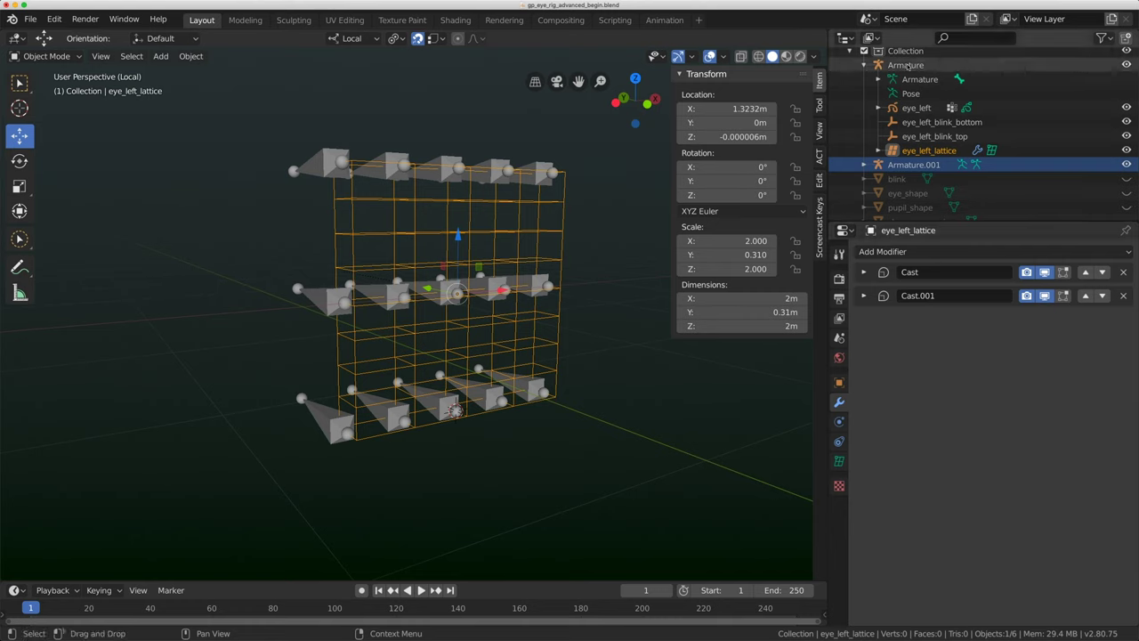
left_click(906, 253)
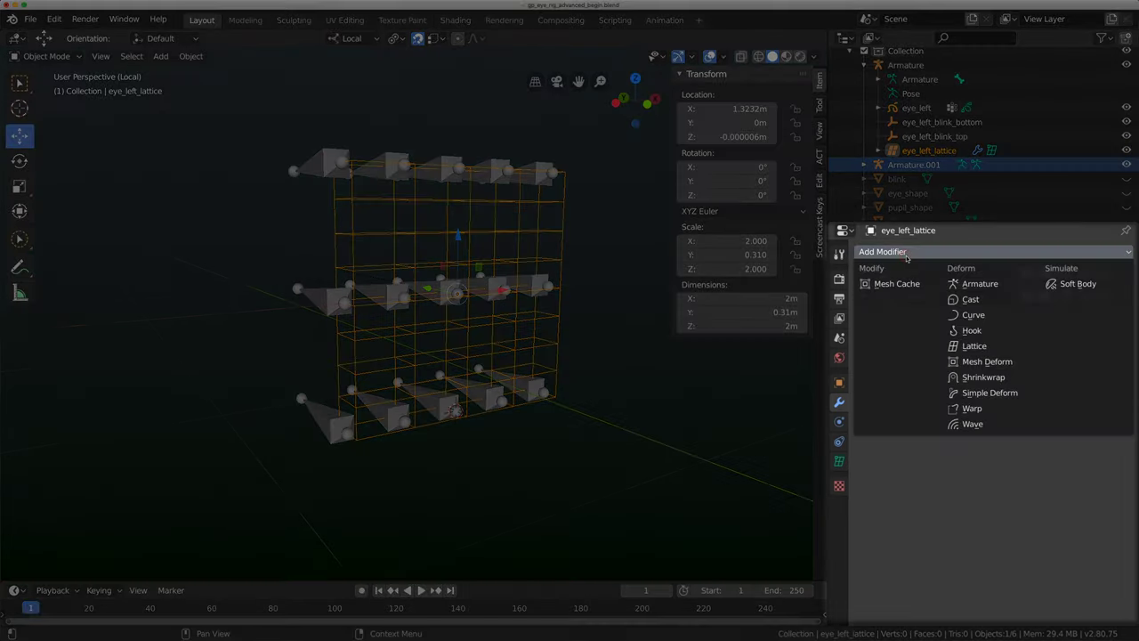
left_click(978, 285)
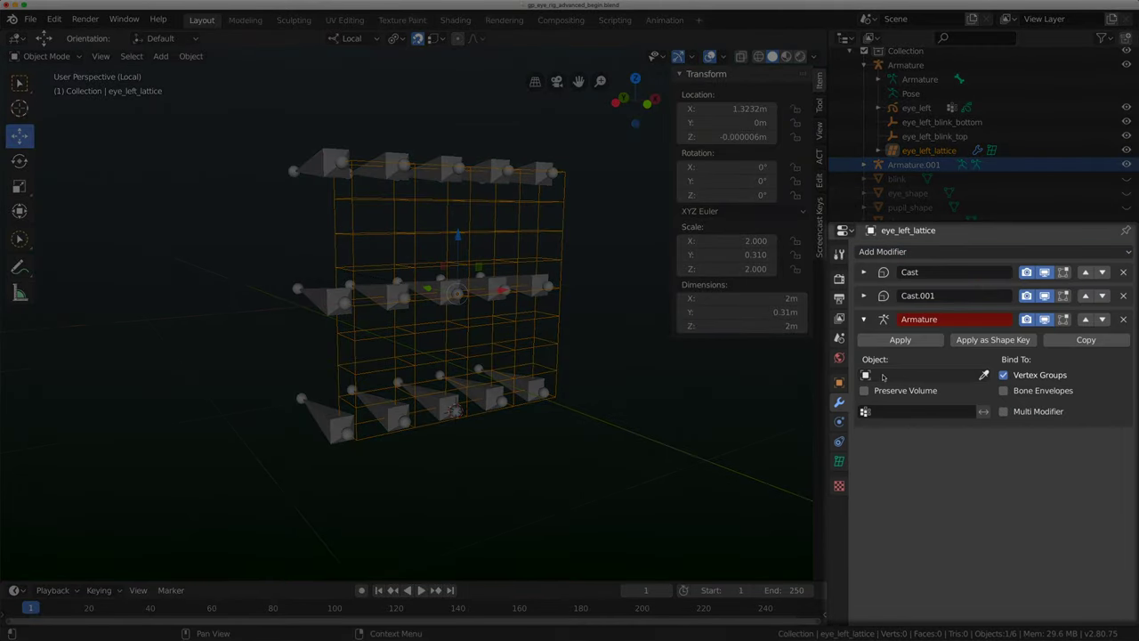
left_click(895, 375)
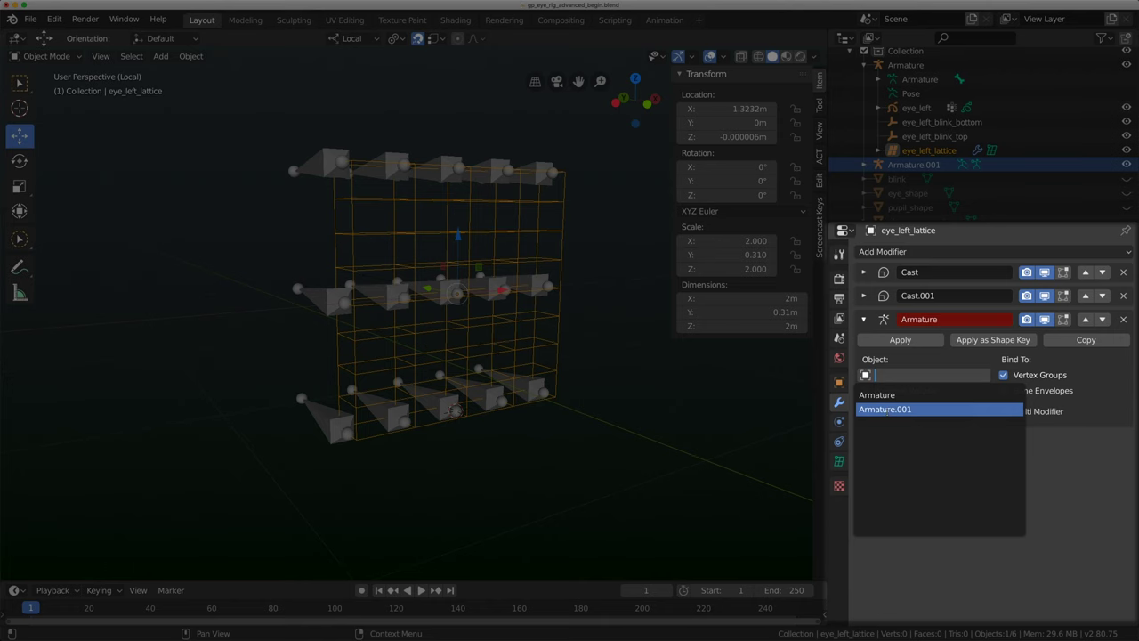
left_click(885, 409)
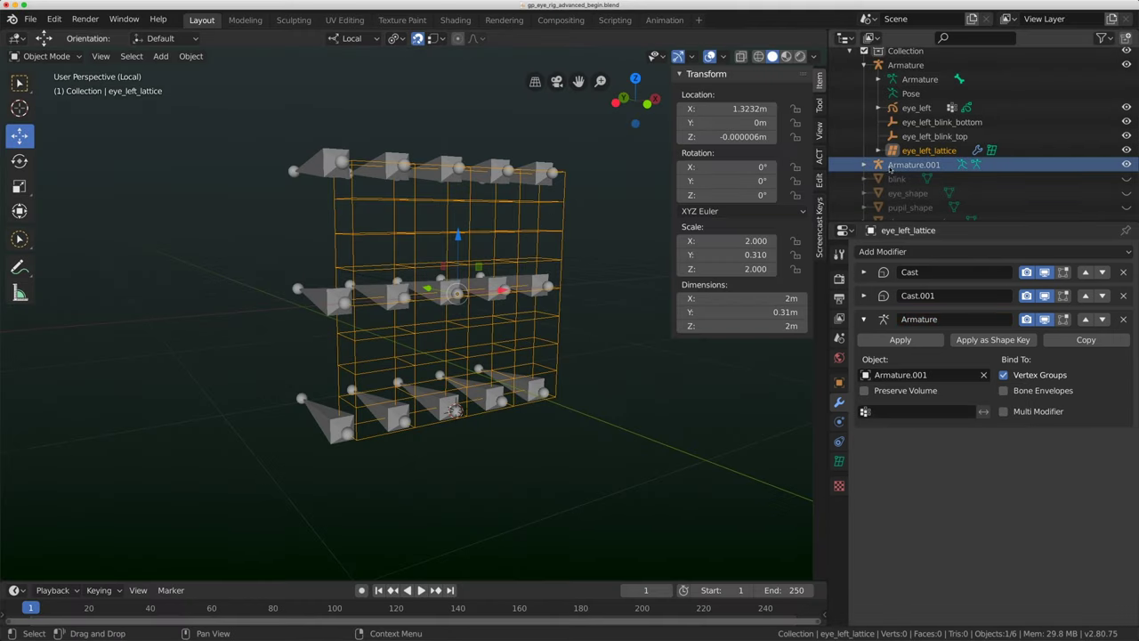
- Rename the Armature.001 object to lattice_deform and the original Armature object to control_rig
left_click(893, 165)
type("lattice_")
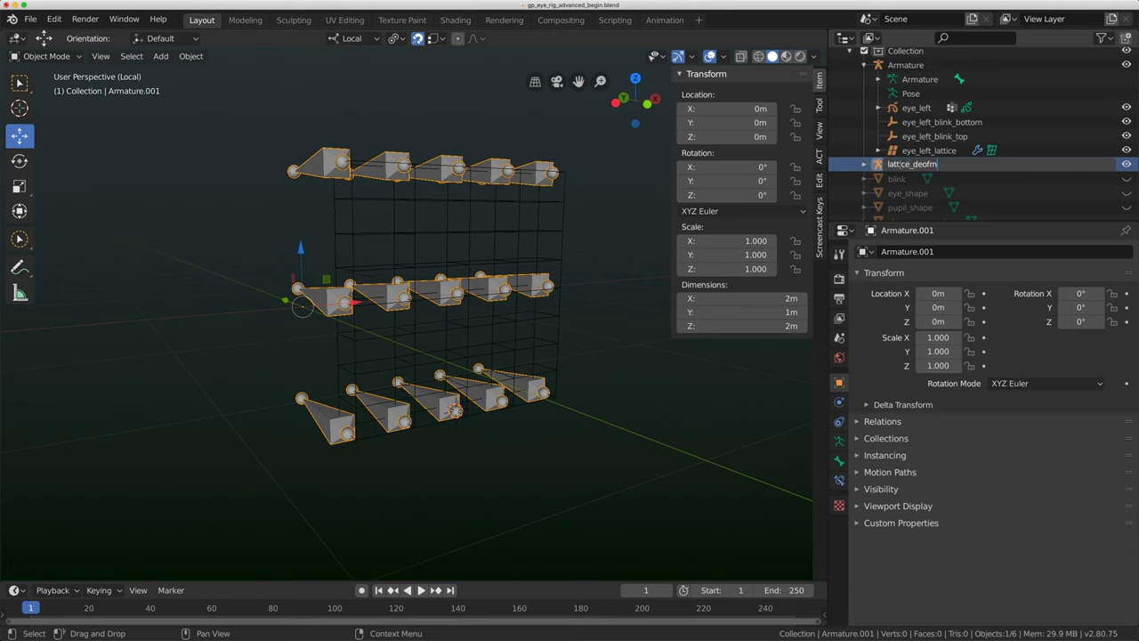
type("deform")
key("Return")
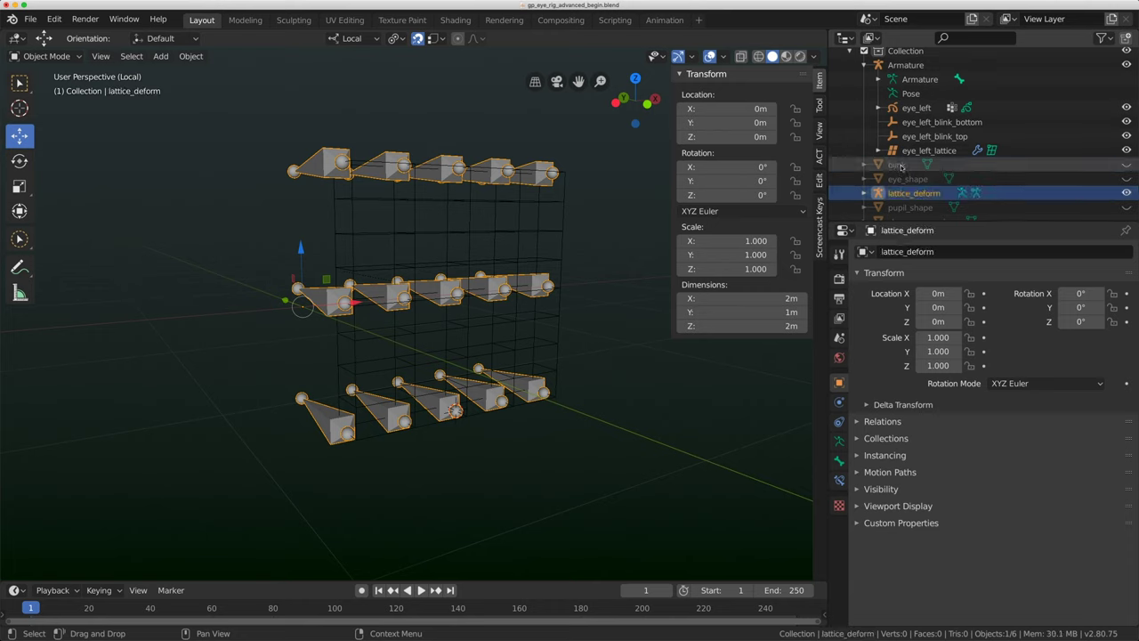
double_click(906, 64)
type("cont")
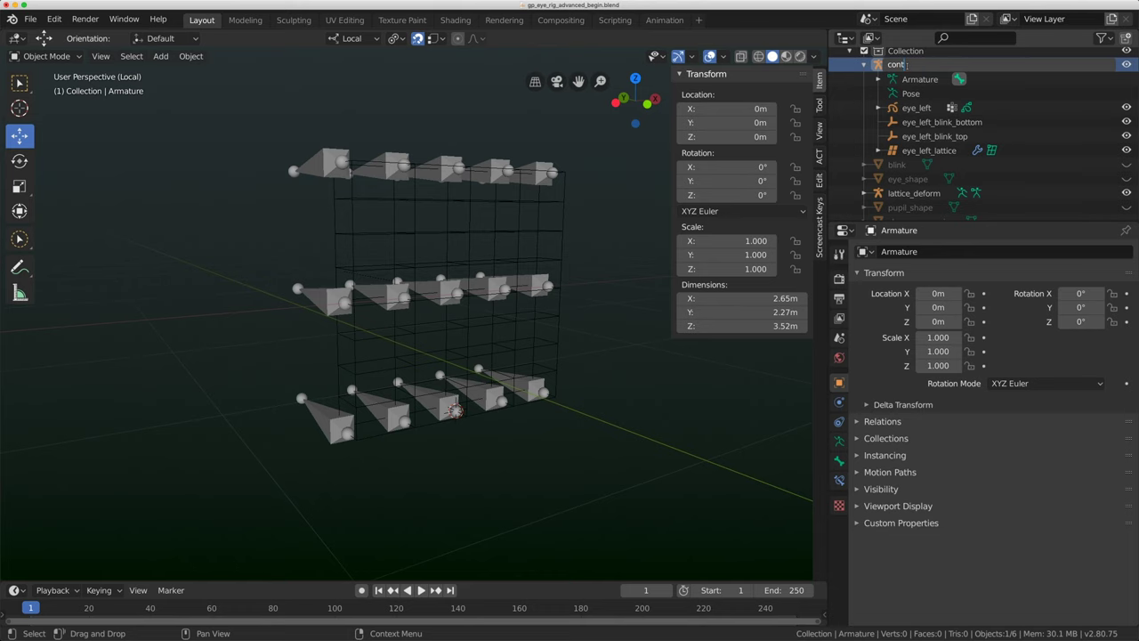
type("rol_rig")
- In lattice_deform's Edit Mode, rename the middle row's first bone, at X 0.323 m, to lattice_middle.001
left_click(918, 196)
middle_click_drag(516, 219, 486, 263)
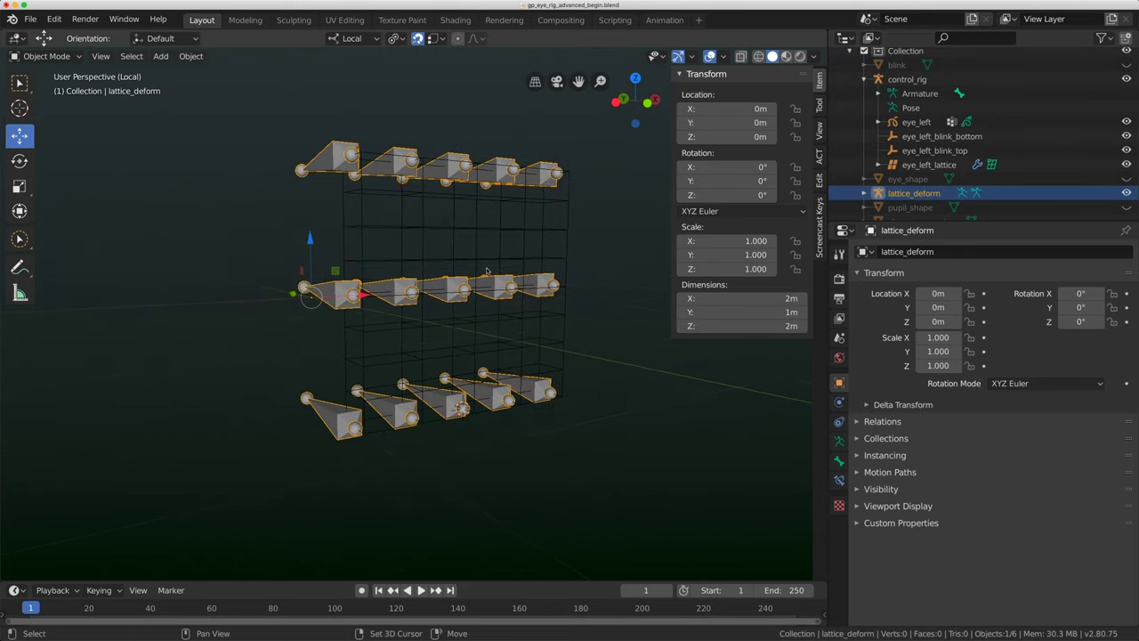
left_click(840, 462)
key("Tab")
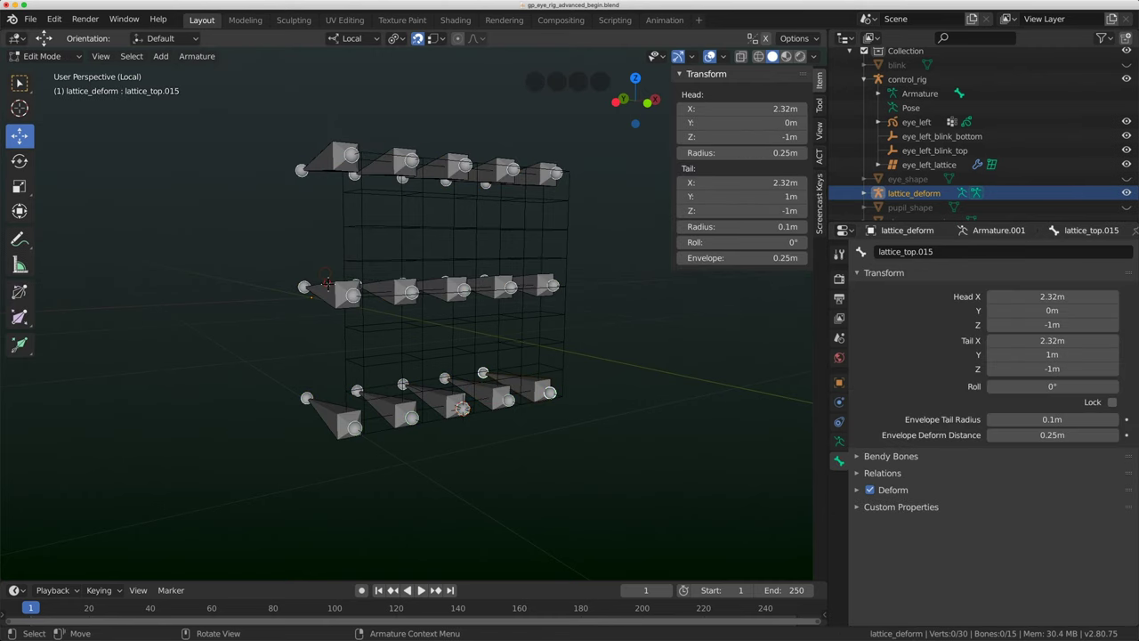
left_click(328, 287)
type("lat")
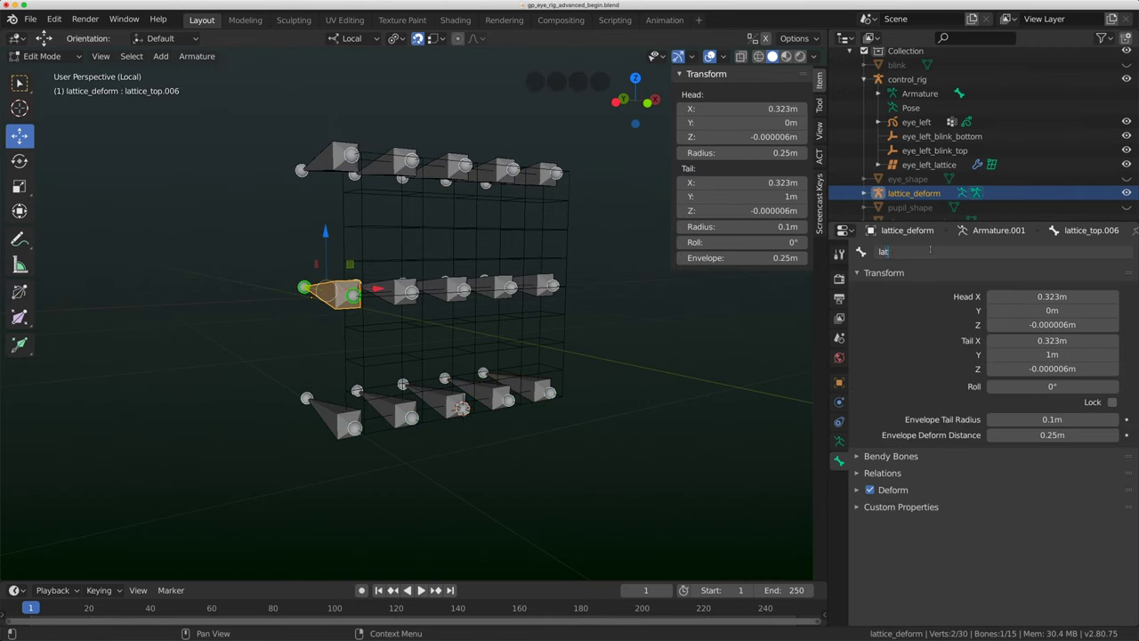
type("tice_")
key("Escape")
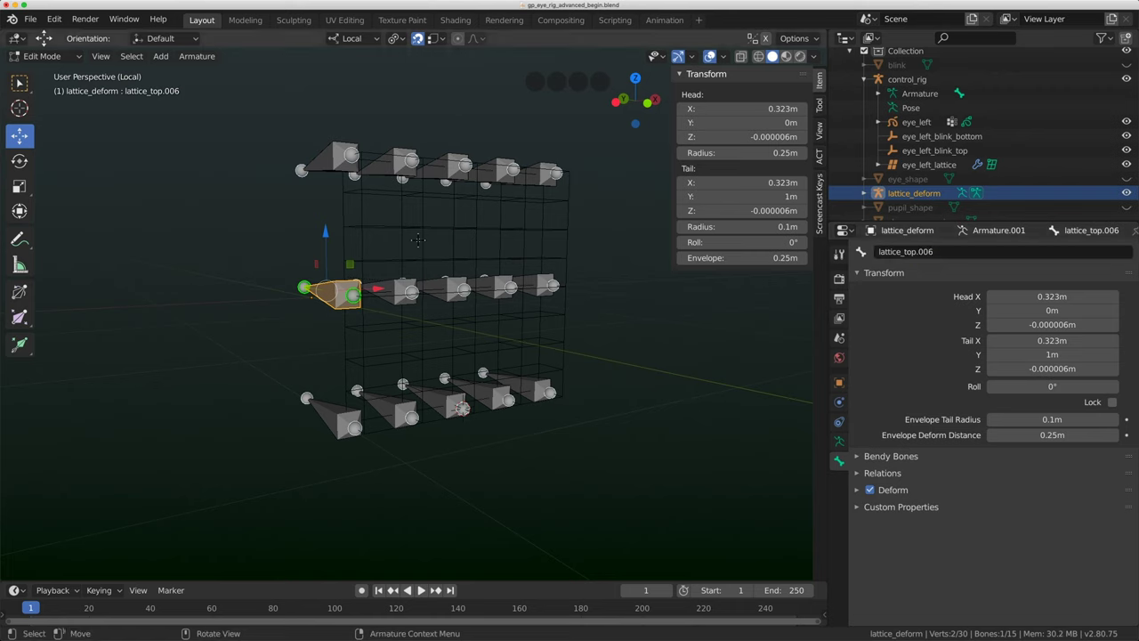
type("lattice_middl")
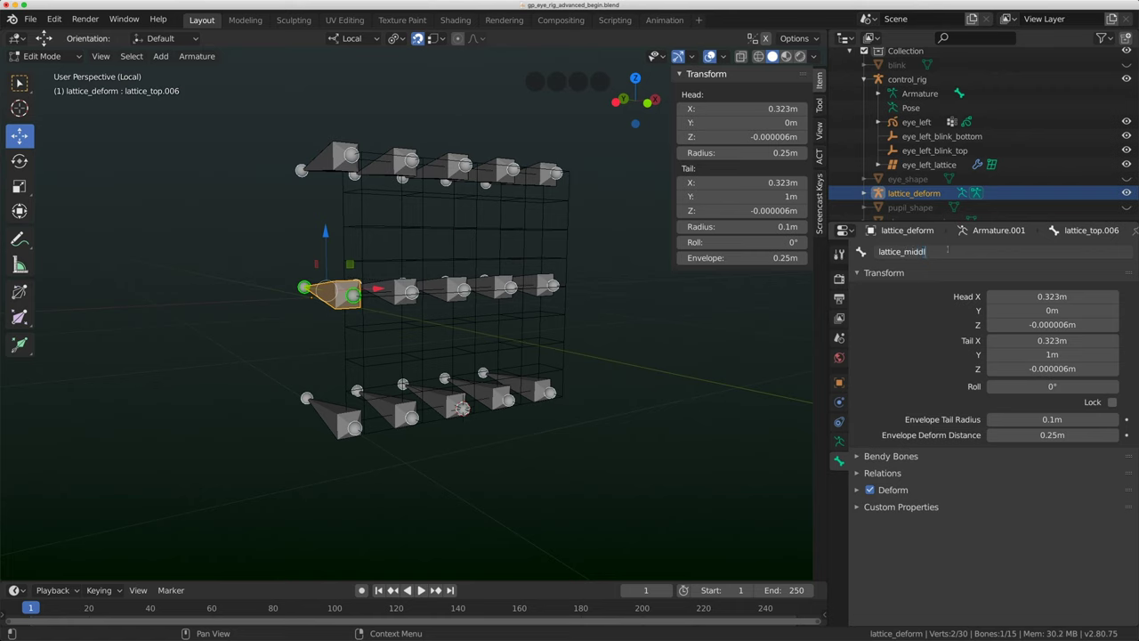
type("e.001")
key("Return")
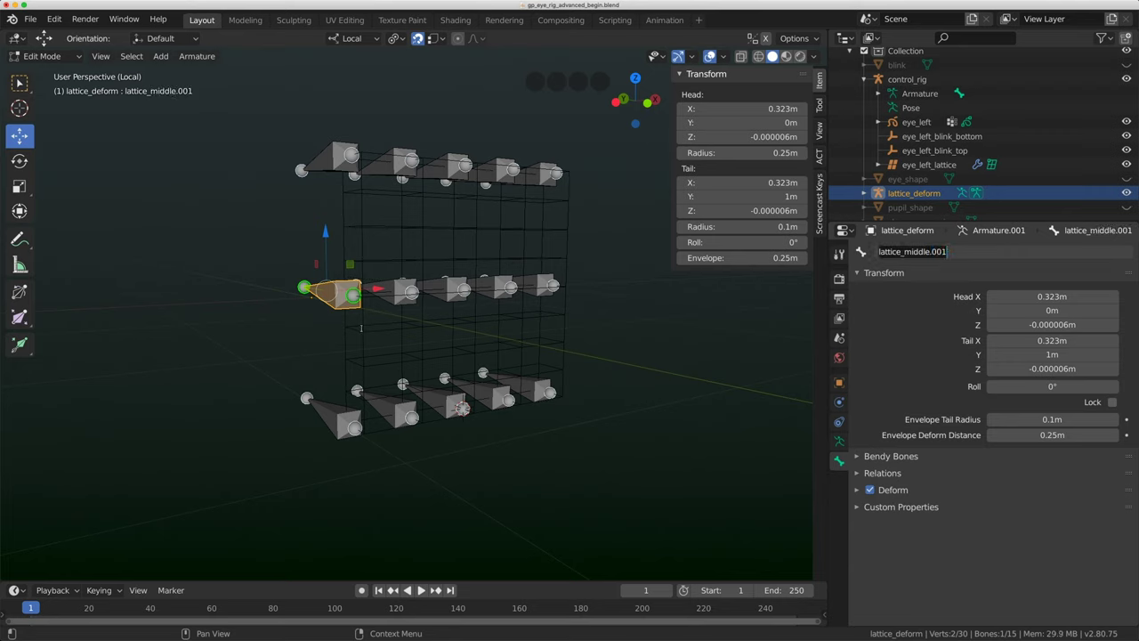
- Rename the other four middle-row bones in order of increasing X, continuing the numbering from lattice_middle.002
left_click(392, 291)
type("lattice_middle.002")
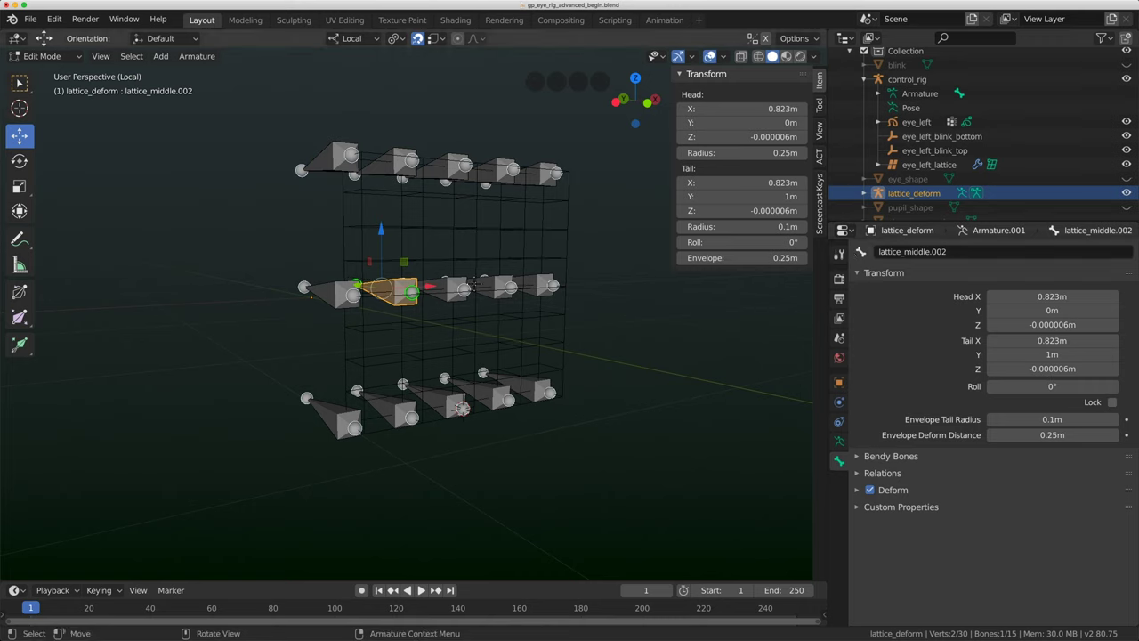
left_click(450, 289)
type("lattice_middle.003")
left_click(496, 287)
type("lattice_middle.004")
left_click(540, 280)
key("ctrl+v")
- Rename the bottom row's first bone, at X 0.323 m, to lattice_bottom.001
middle_click_drag(374, 380, 401, 347, "shift")
left_click(373, 388)
left_click(934, 252)
type("battice_")
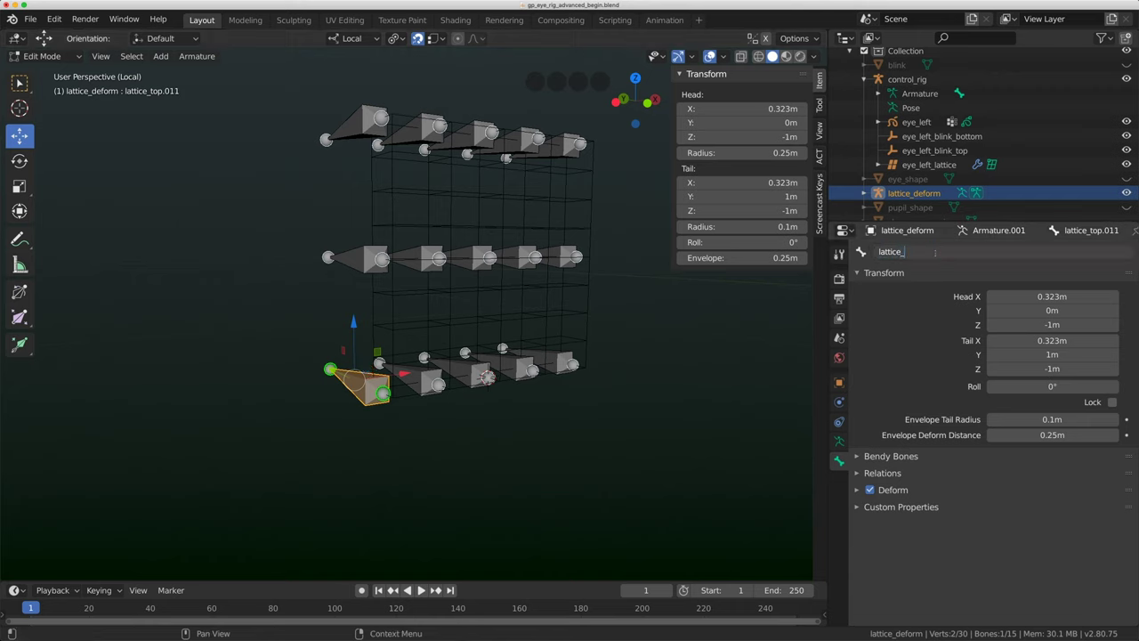
type("botto1")
key("Return")
- Copy the first bottom bone's name to the other four bottom-row bones, numbering them lattice_bottom.002 to lattice_bottom.005
left_click(937, 252)
key("ctrl+c")
key("Return")
left_click(442, 371)
key("ctrl+v")
left_click(472, 374)
key("ctrl+v")
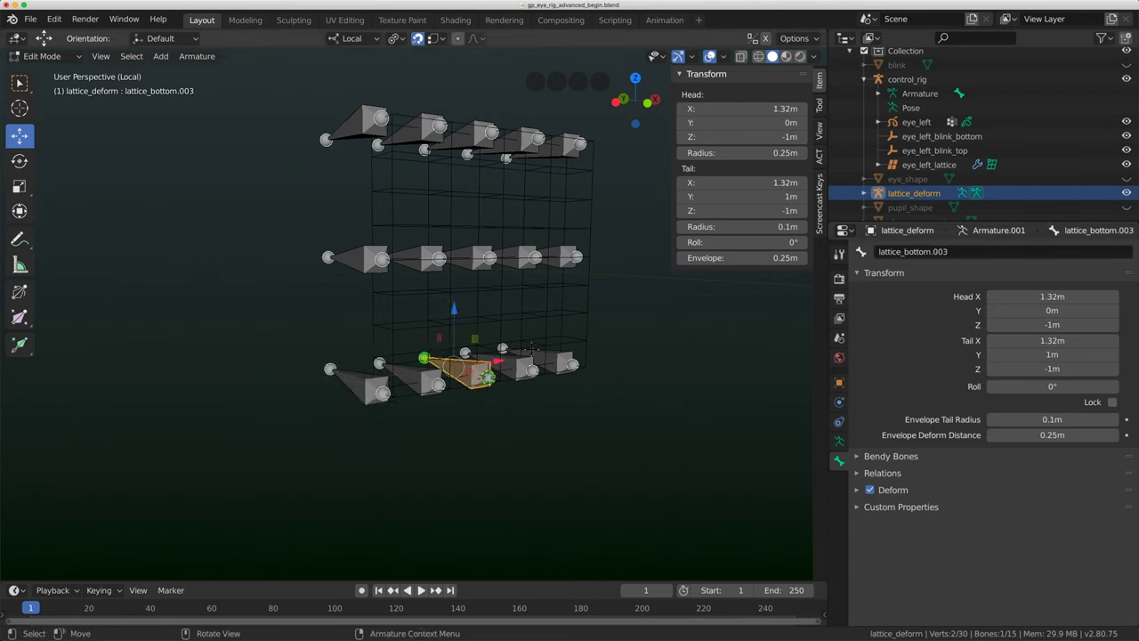
left_click(521, 365)
key("ctrl+v")
left_click(568, 360)
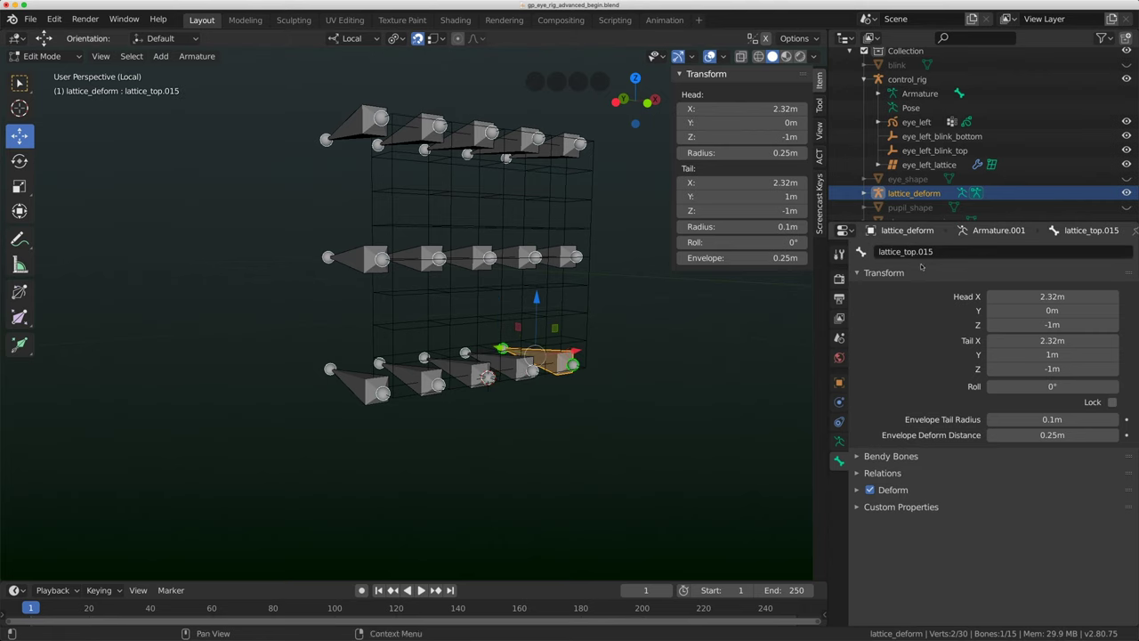
key("ctrl+v")
- Leave the armature's Edit Mode, select eye_left_lattice and add fifteen vertex groups to its lattice data
middle_click_drag(594, 318, 568, 315)
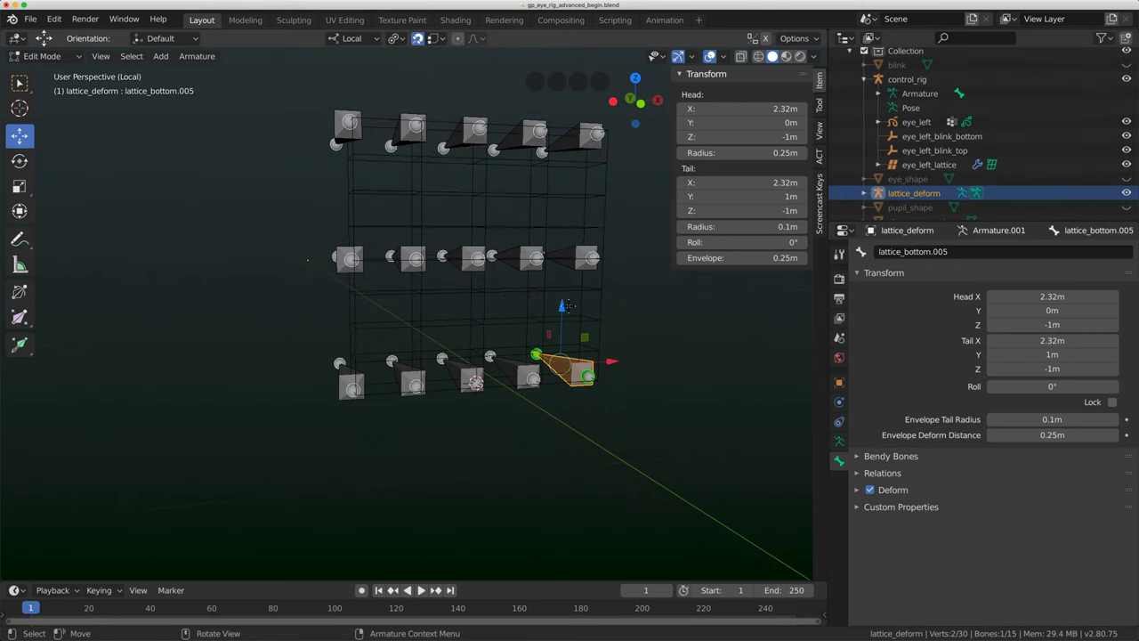
key("Tab")
left_click(537, 289)
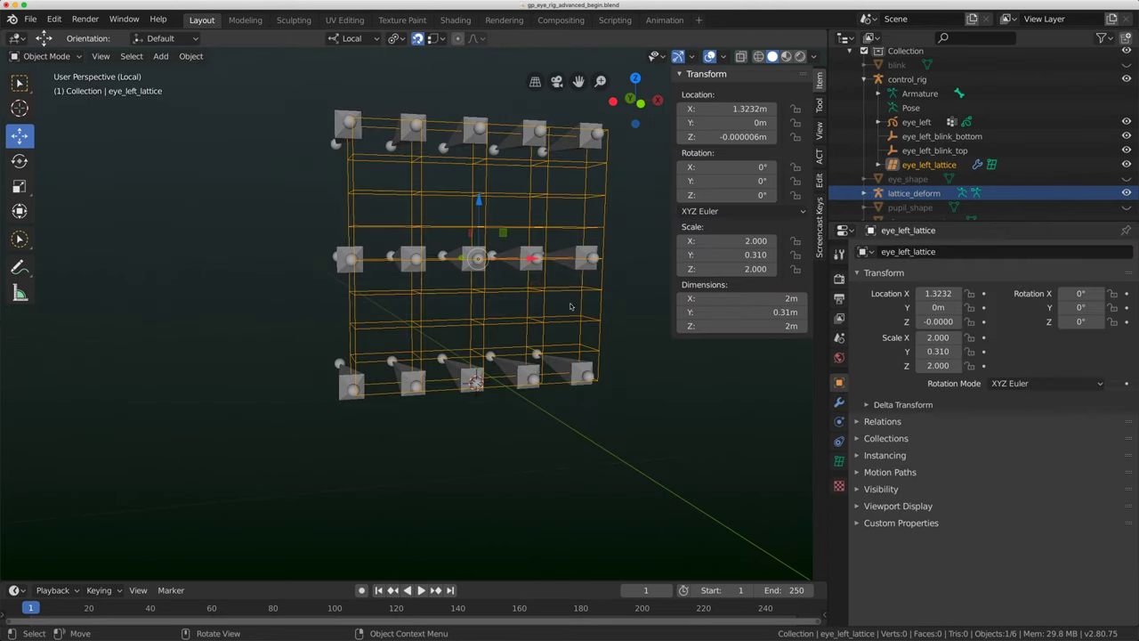
left_click(839, 461)
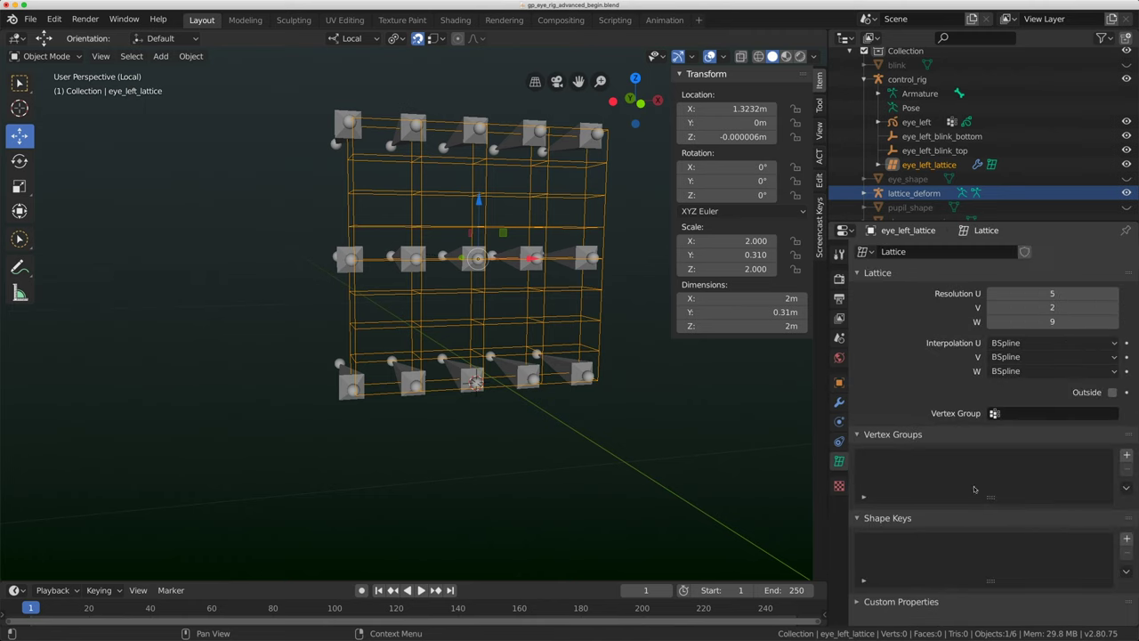
left_click_drag(990, 496, 991, 611)
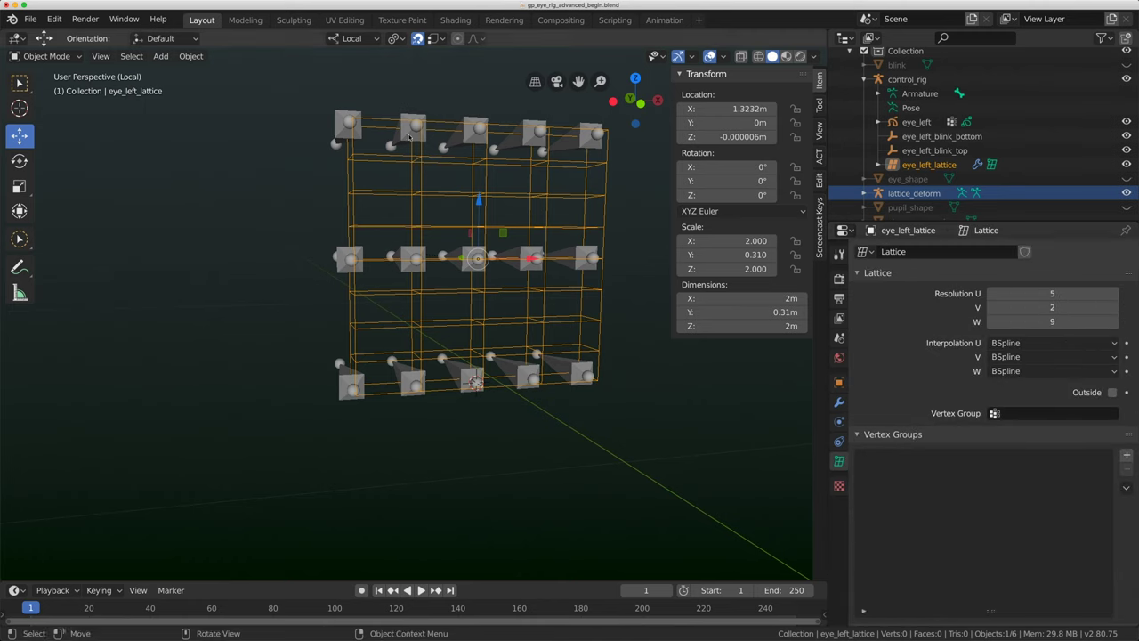
left_click(1126, 455)
left_click(1126, 455)
left_click(1125, 455)
left_click(1126, 455)
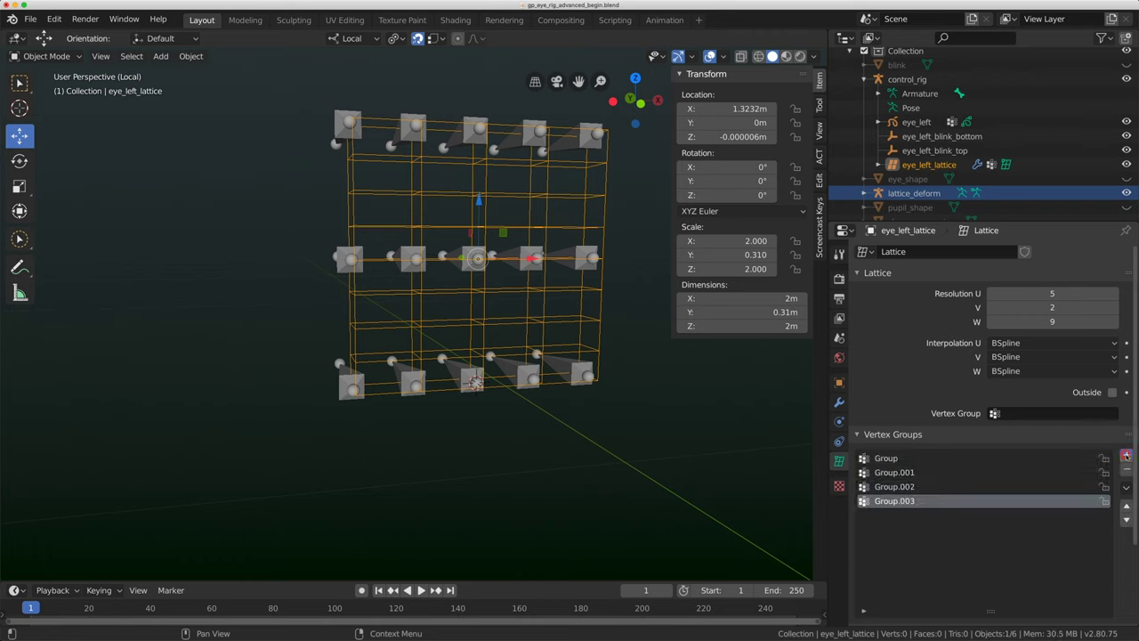
left_click(1126, 455)
left_click(1126, 455)
left_click(1126, 455)
left_click(1126, 455)
left_click(1126, 455)
scroll(1073, 532, "down", 4)
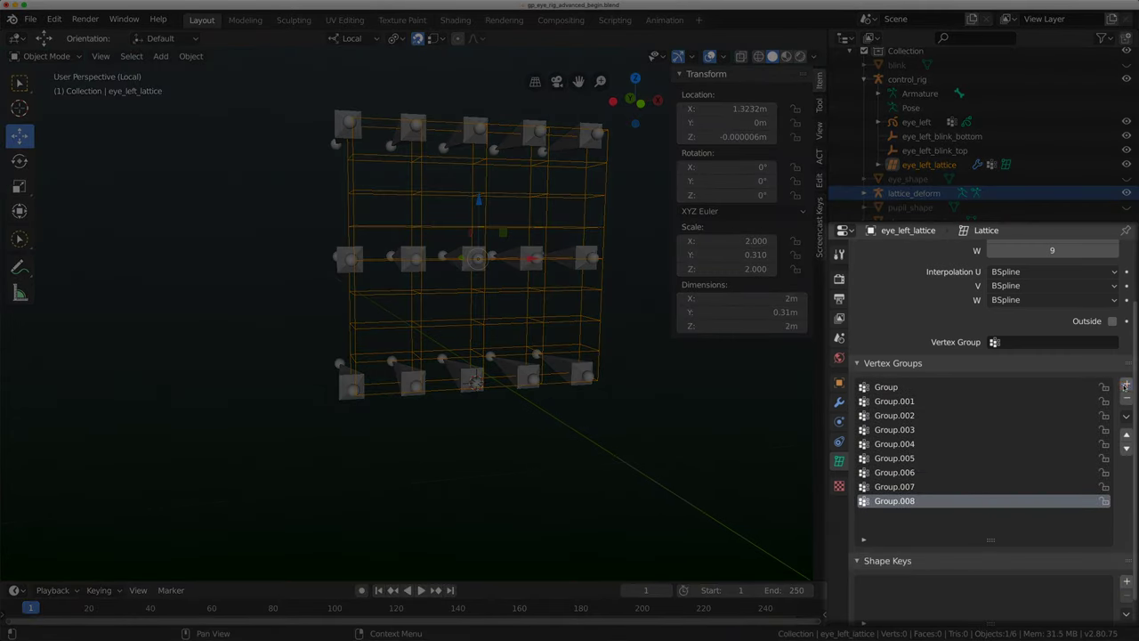
left_click(1125, 385)
left_click(1125, 386)
left_click(1125, 386)
left_click(1127, 385)
left_click(1127, 385)
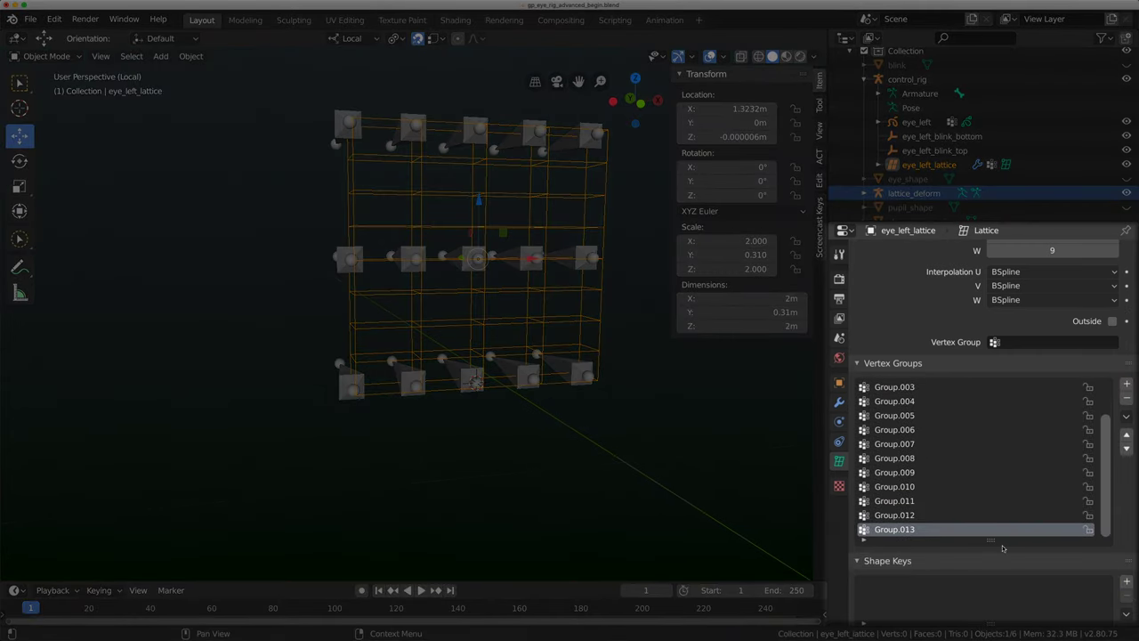
left_click_drag(996, 543, 996, 585)
left_click(1126, 384)
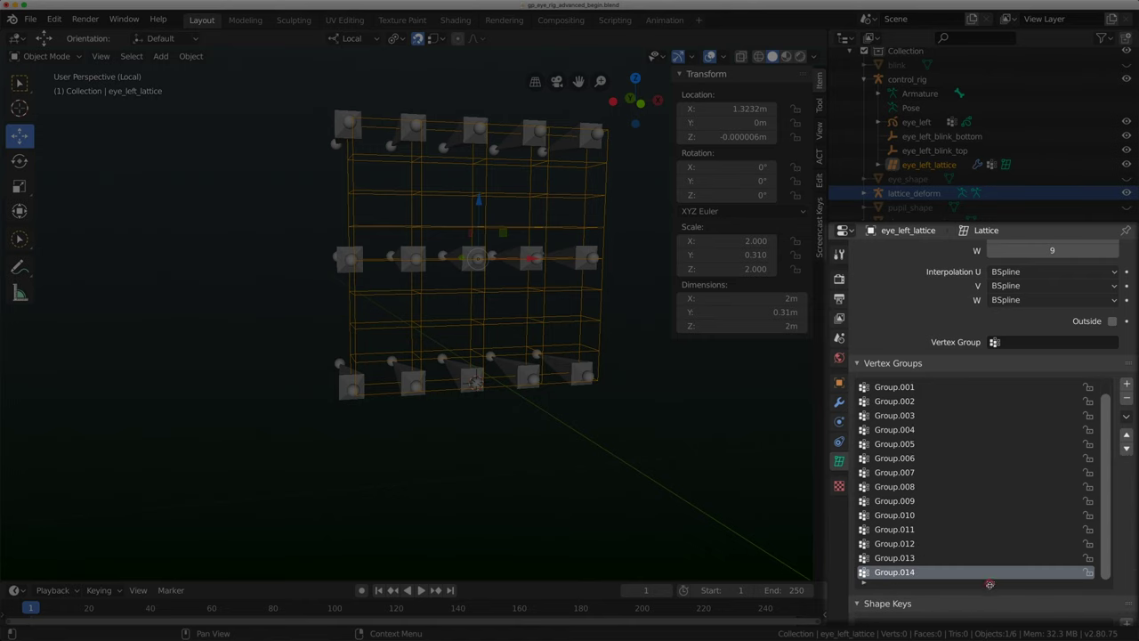
left_click_drag(989, 584, 990, 612)
- Rename the lattice's first vertex group to lattice_top.001 and copy that name
left_click(892, 387)
double_click(905, 387)
key("ctrl+v")
type("op")
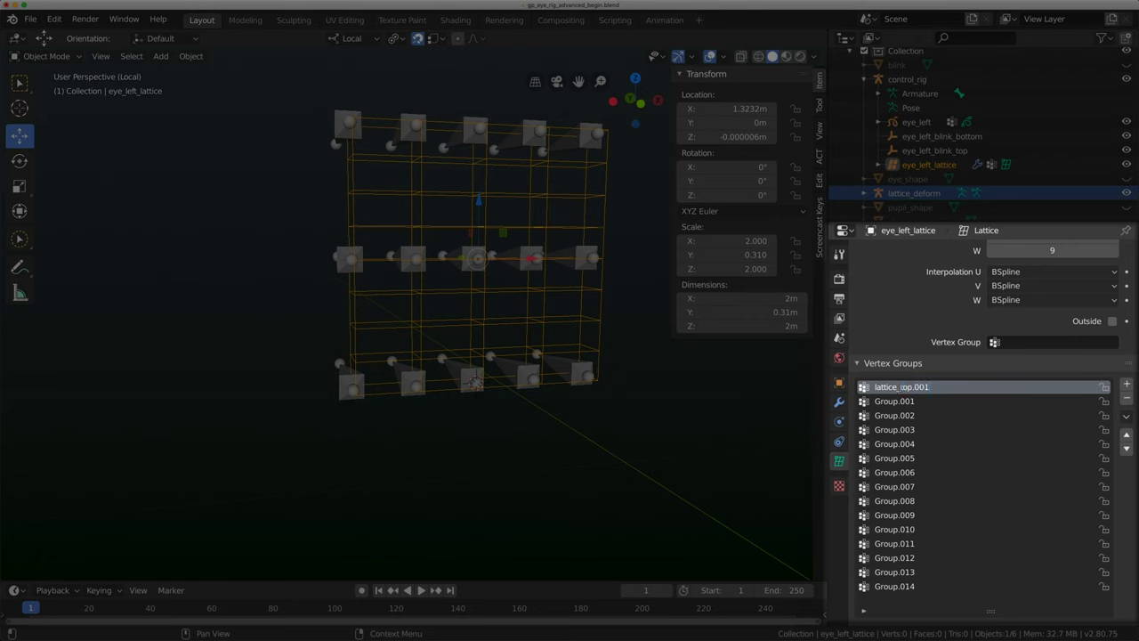
double_click(928, 387)
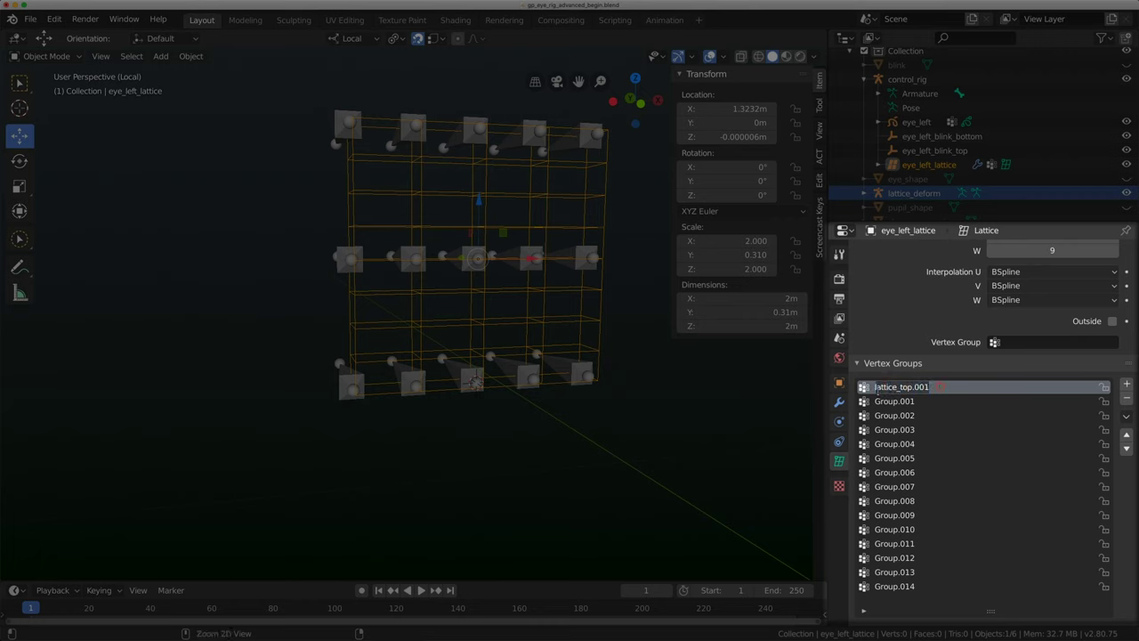
- Rename the second to fifth vertex groups to lattice_top.002 through lattice_top.005, reusing the copied name
double_click(906, 400)
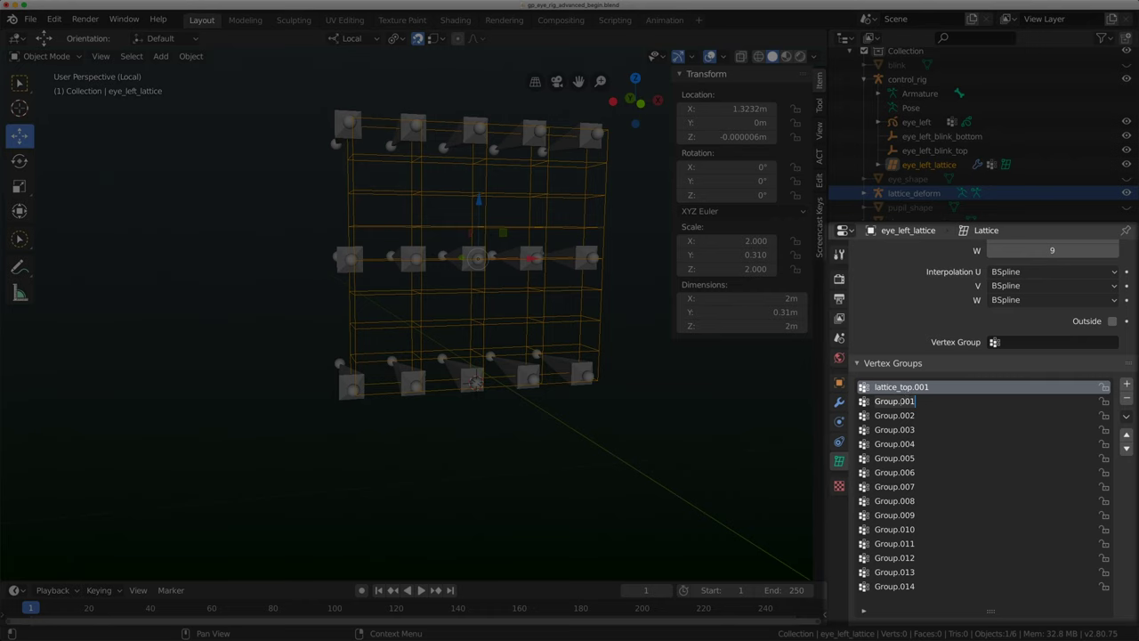
key("ctrl+v")
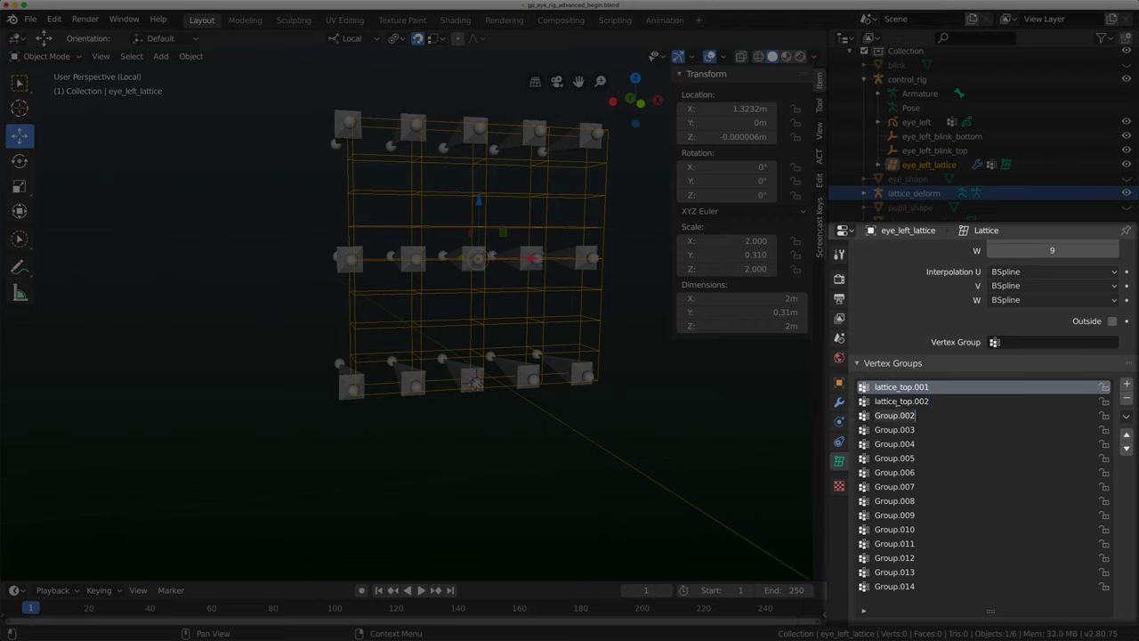
key("ctrl+v")
key("ctrl+v")
key("ctrl+v")
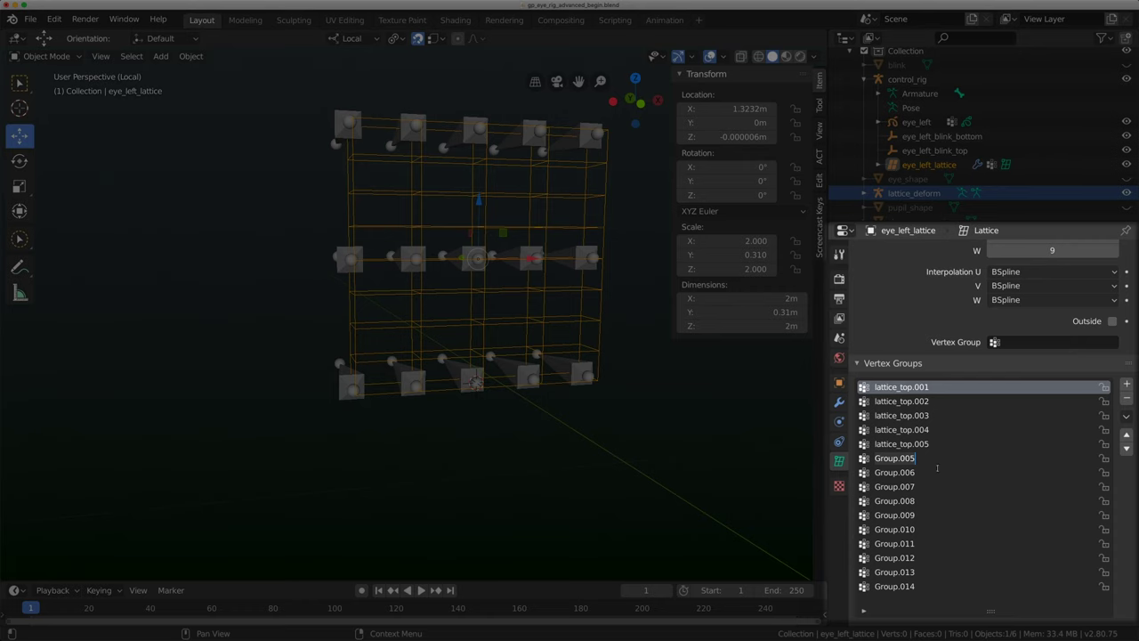
- Rename the sixth vertex group to lattice_middle.001 and copy that name
key("ctrl+v")
double_click(900, 458)
type("mi")
left_click_drag(951, 457, 857, 462)
key("Return")
- Rename the seventh to tenth vertex groups to lattice_middle.002 through lattice_middle.005
key("ctrl+v")
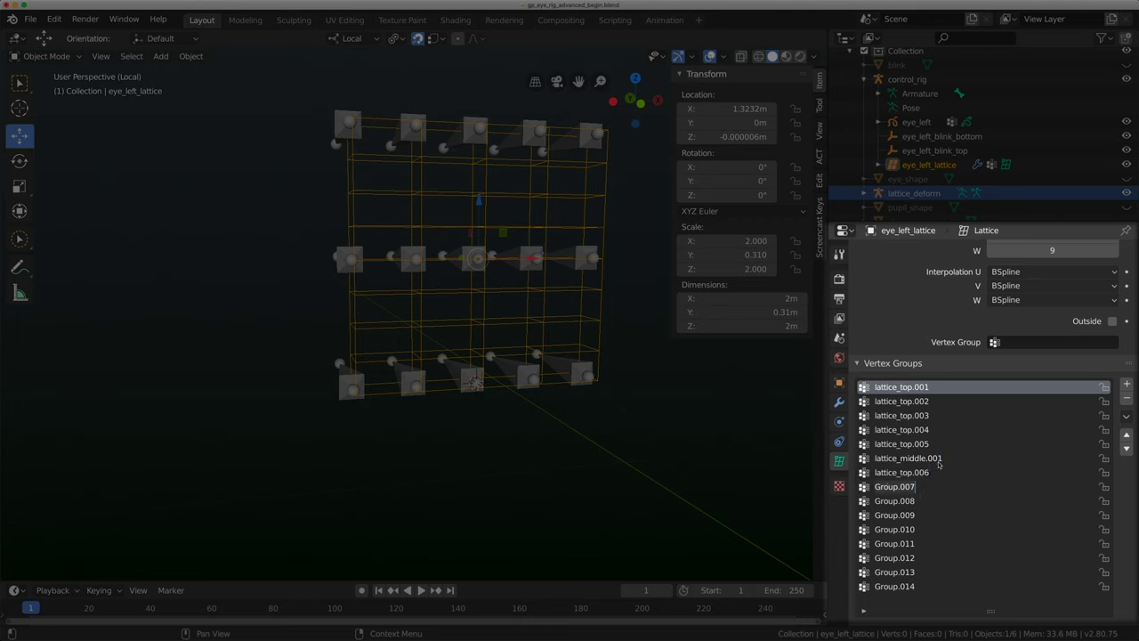
key("ctrl+v")
left_click(917, 486)
key("ctrl+v")
key("ctrl+v")
key("ctrl+v")
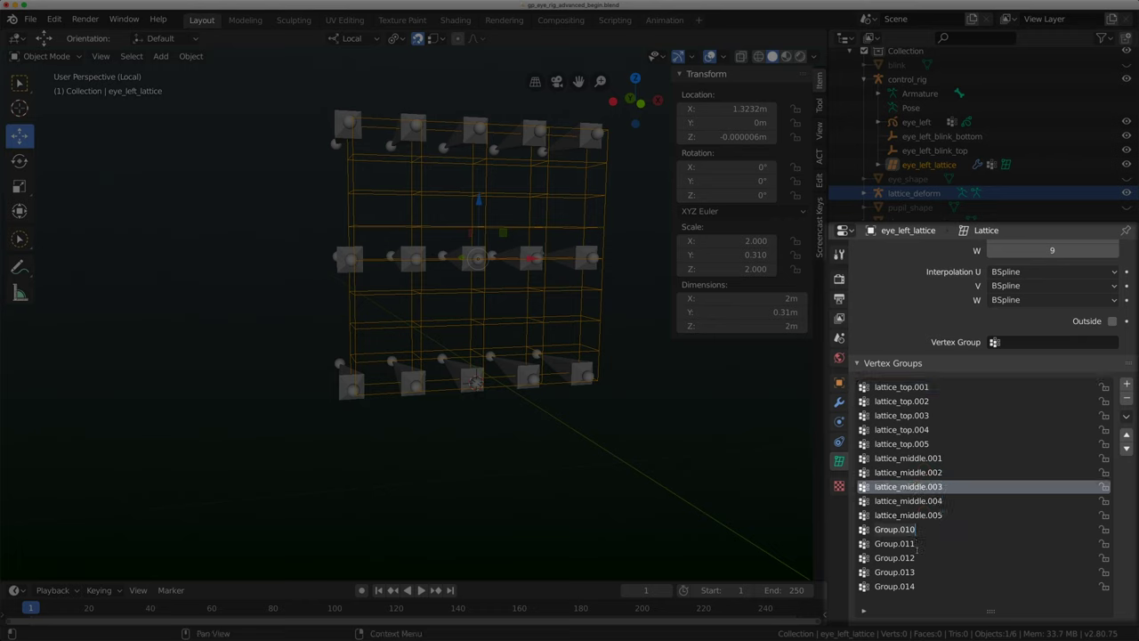
- Rename the eleventh vertex group to lattice_bottom.001
key("ctrl+v")
double_click(899, 531)
type("bottom")
key("Return")
- Rename the last four vertex groups to lattice_bottom.002 through lattice_bottom.005
double_click(899, 543)
key("ctrl+v")
key("Tab")
key("ctrl+v")
key("Tab")
key("ctrl+v")
key("Tab")
key("ctrl+v")
key("Tab")
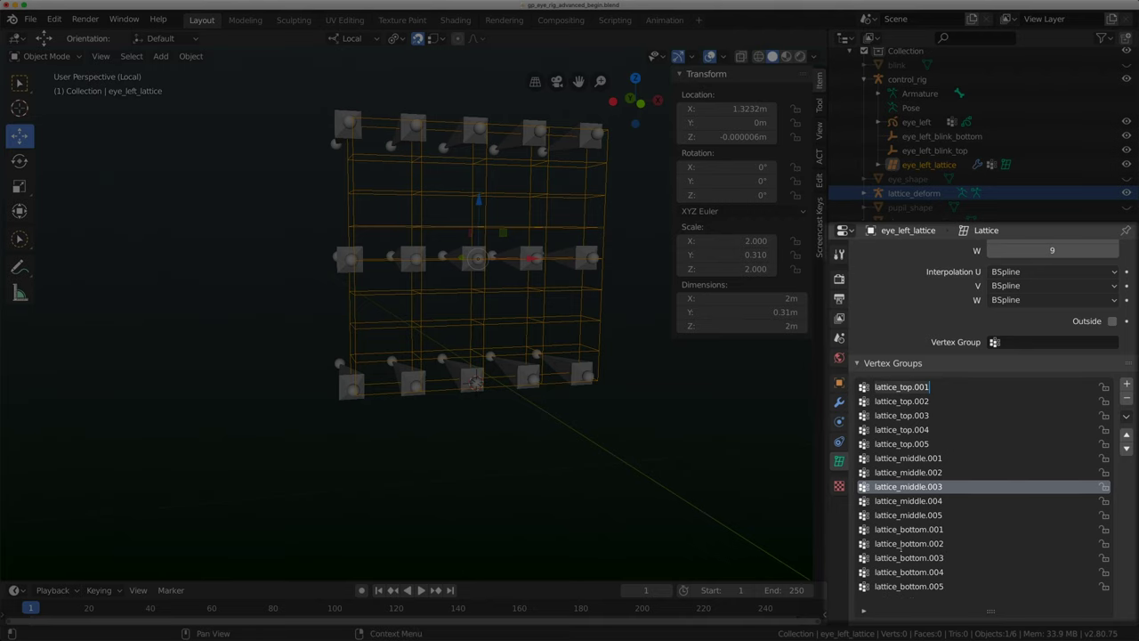
key("Return")
- Put eye_left_lattice into Edit Mode and view it in front orthographic view
key("Tab")
scroll(598, 404, "down", 5)
middle_click_drag(630, 407, 598, 426)
key("KP_1")
scroll(517, 309, "up", 5)
- Add the top row's first lattice points to the selection and assign it to lattice_top.001 with weight 1.000
key("b")
left_click_drag(295, 194, 349, 264)
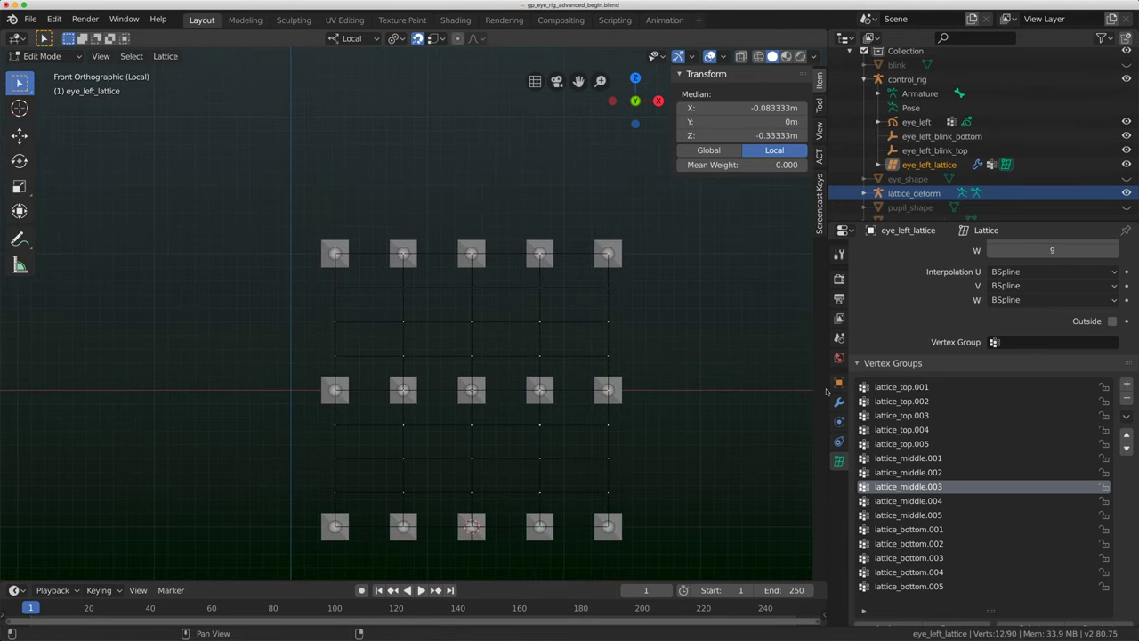
left_click(901, 386)
scroll(979, 445, "down", 2)
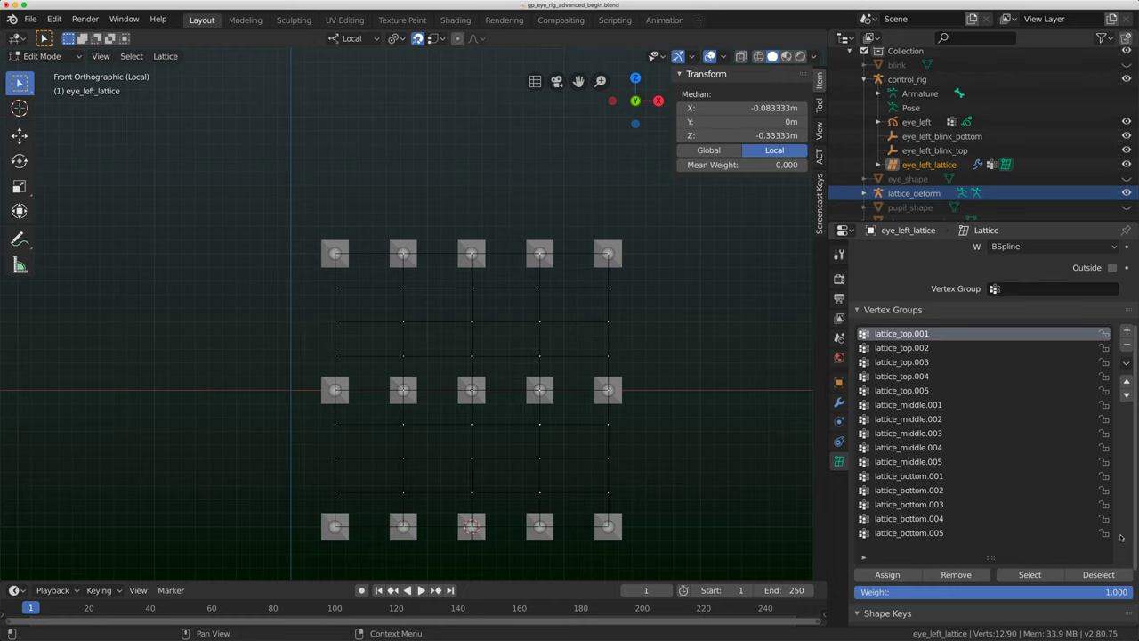
left_click(888, 575)
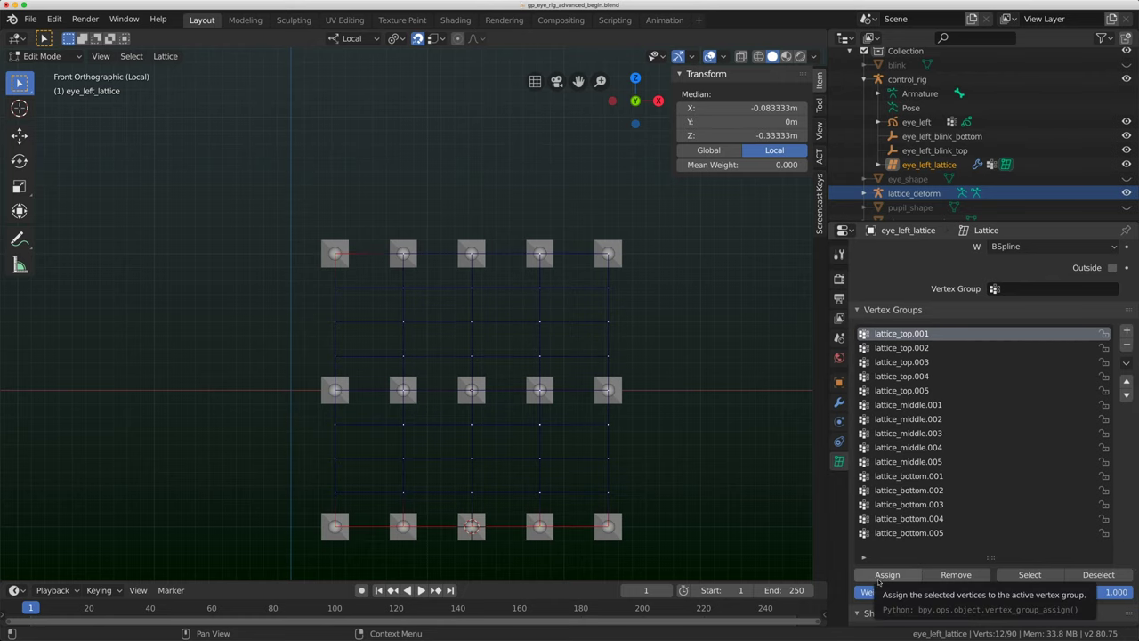
- Box-select the lattice's bottom row and assign the selection to lattice_top.001 with weight 0.000
middle_click_drag(634, 486, 666, 463, "shift")
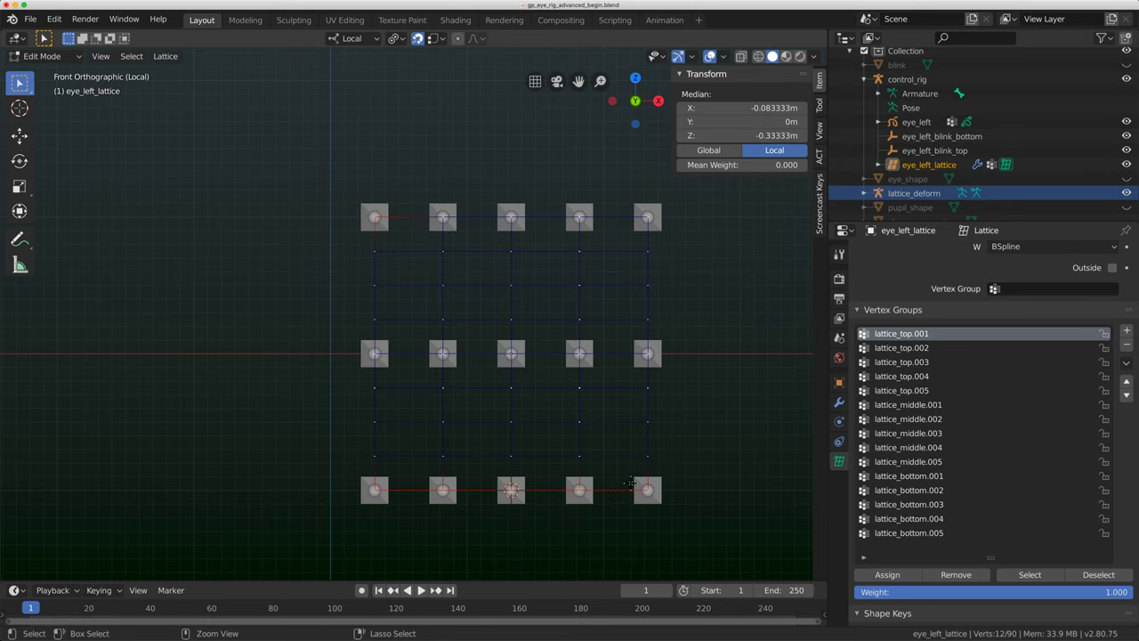
key("b")
left_click_drag(338, 468, 788, 559)
left_click_drag(988, 596, 803, 595)
left_click(889, 579)
scroll(741, 298, "up", 1)
middle_click_drag(741, 298, 828, 348, "shift")
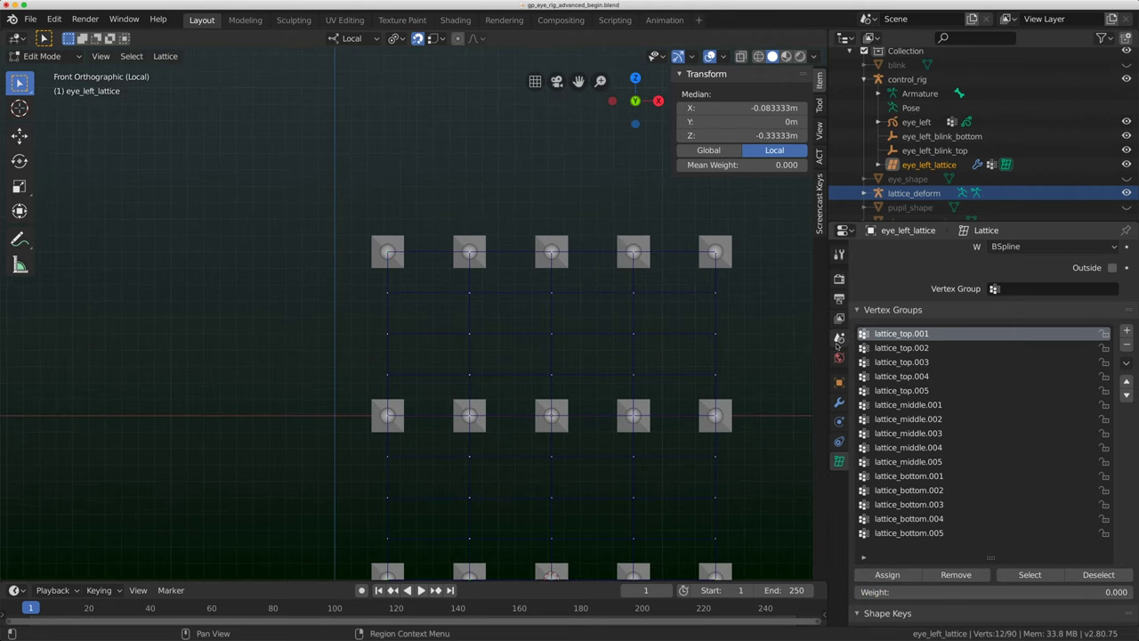
- Clear the selection, then assign only the top row's first-column points to lattice_top.001 with weight 1.000
key("alt+a")
key("b")
left_click_drag(348, 193, 404, 260)
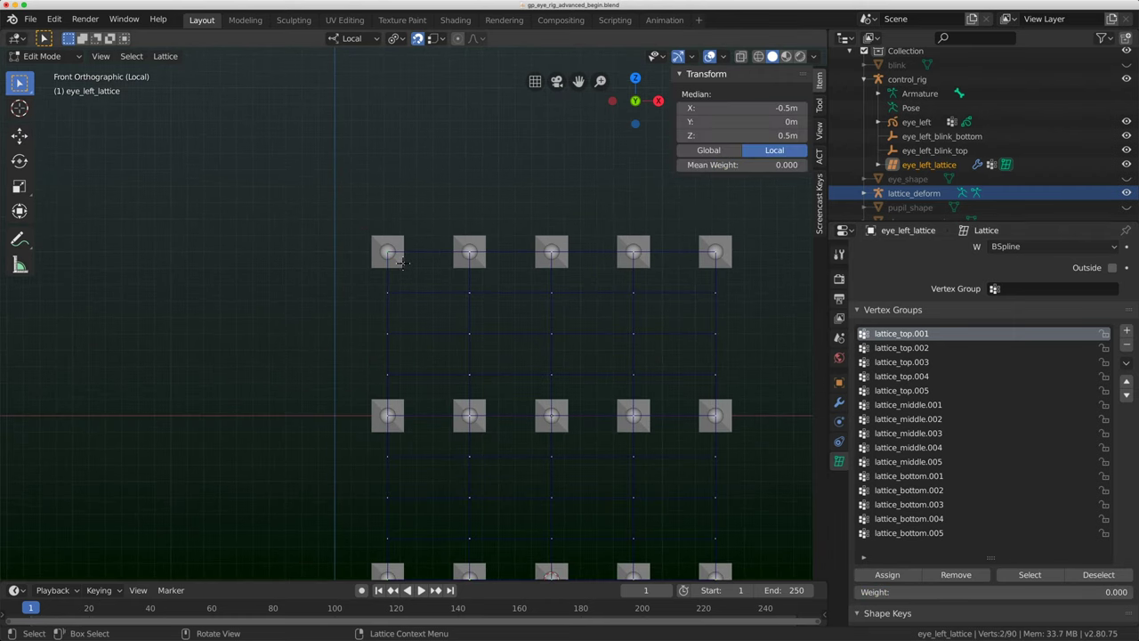
left_click_drag(336, 187, 416, 269)
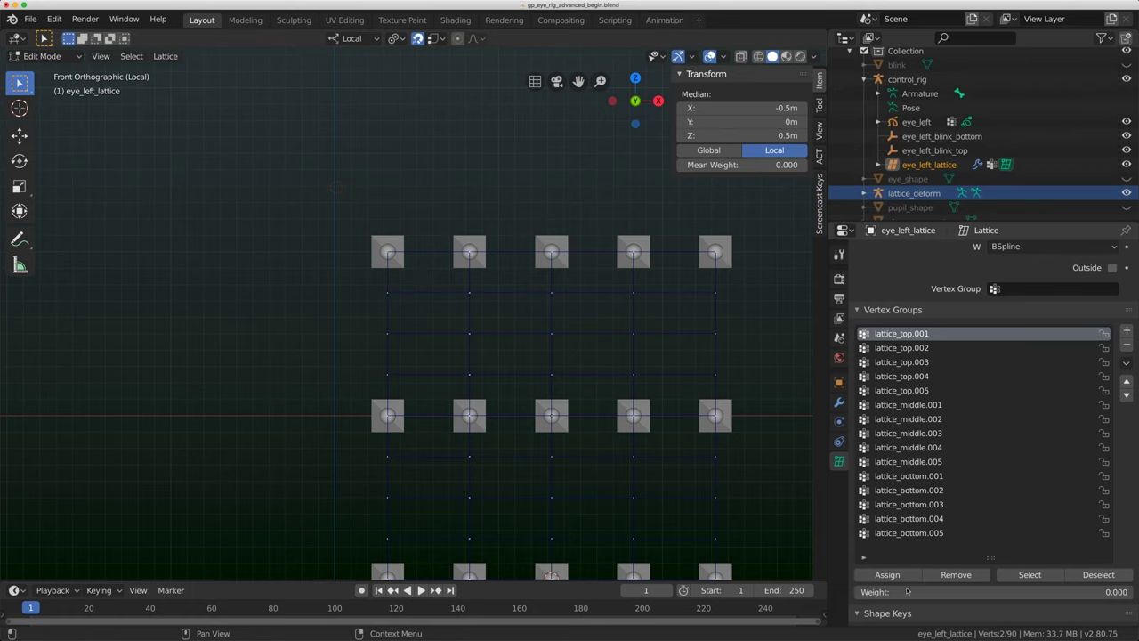
key("BackSpace")
- Assign the top row's second-column lattice points to lattice_top.002 with weight 1.000
scroll(587, 391, "down", 2)
scroll(570, 392, "up", 2)
middle_click_drag(570, 391, 534, 336, "shift")
left_click(913, 348)
left_click_drag(416, 145, 454, 226)
left_click(892, 572)
- Assign the top row's third-column lattice points to lattice_top.003 with weight 1.000
key("alt+a")
scroll(503, 138, "up", 1)
left_click_drag(494, 124, 559, 194)
left_click(925, 362)
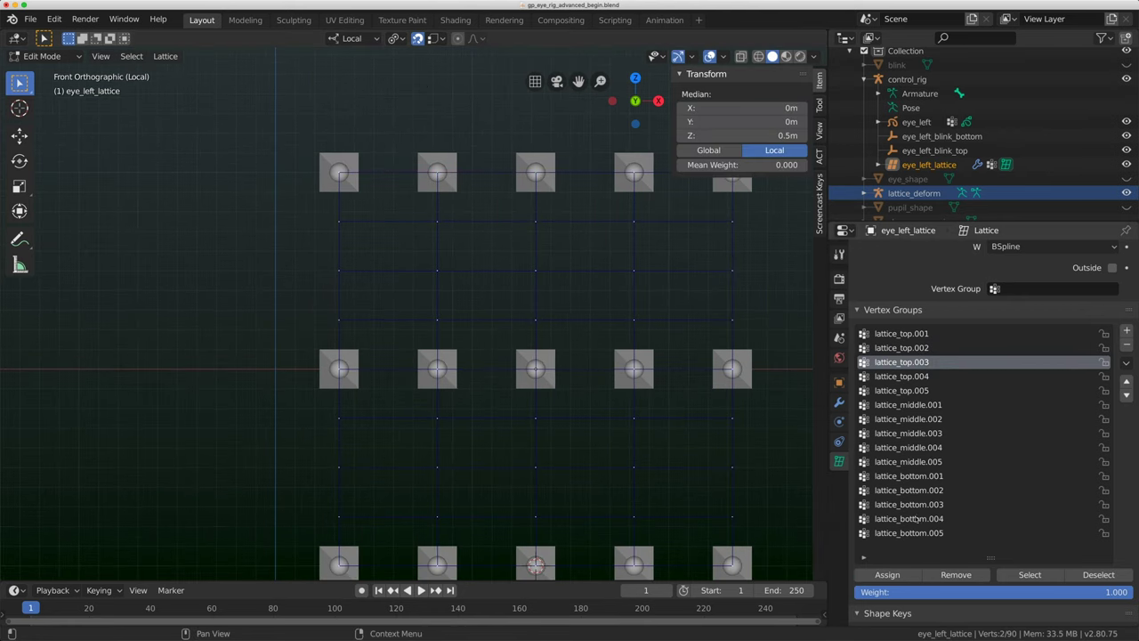
left_click(892, 572)
- Assign the top row's fourth-column lattice points to lattice_top.004 with weight 1.000
scroll(614, 267, "down", 1)
middle_click_drag(596, 214, 537, 236, "shift")
scroll(538, 218, "up", 1)
key("alt+a")
scroll(529, 133, "up", 1)
left_click_drag(525, 102, 621, 224)
left_click(902, 376)
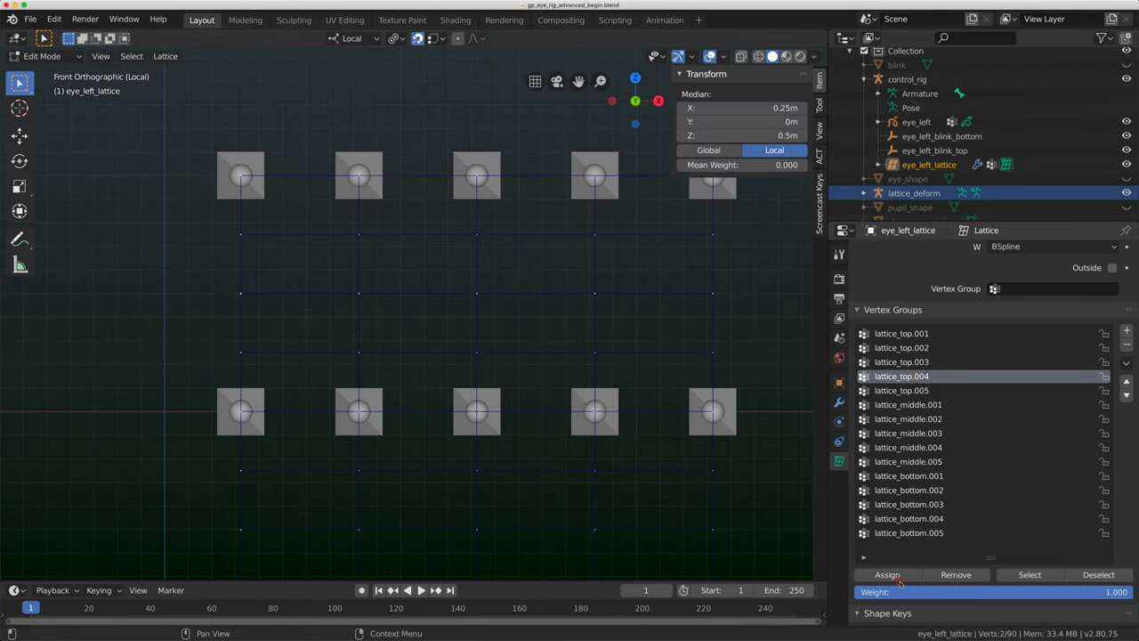
middle_click_drag(703, 231, 601, 249, "shift")
scroll(904, 577, "up", 1)
left_click(897, 592)
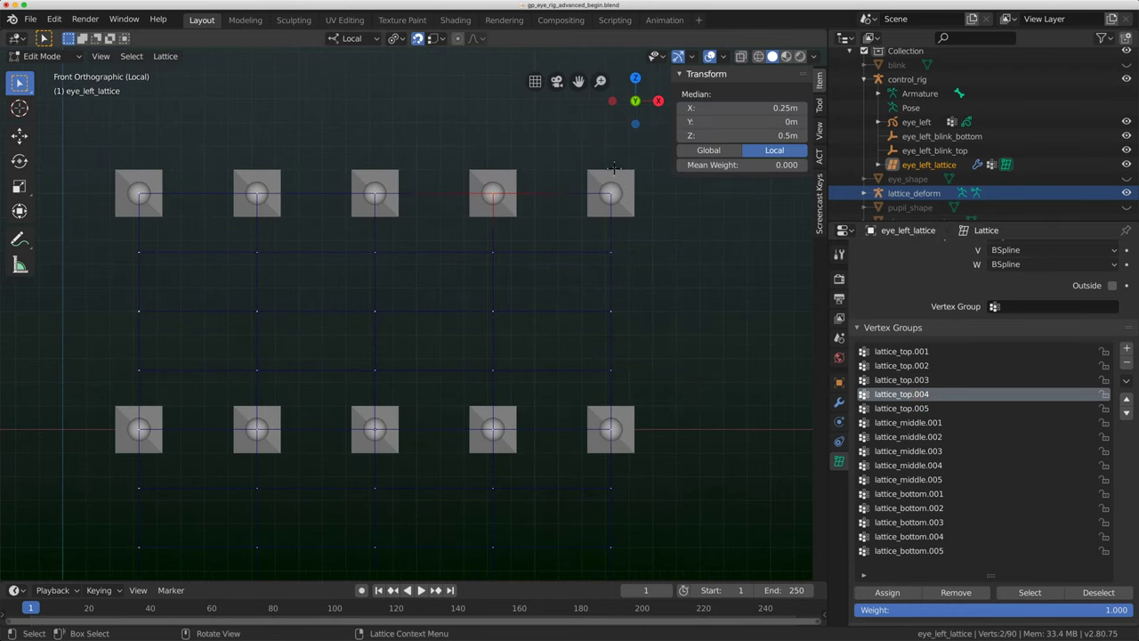
- Assign the top row's fifth-column lattice points to lattice_top.005 with weight 1.000
left_click_drag(571, 121, 650, 233)
left_click(908, 409)
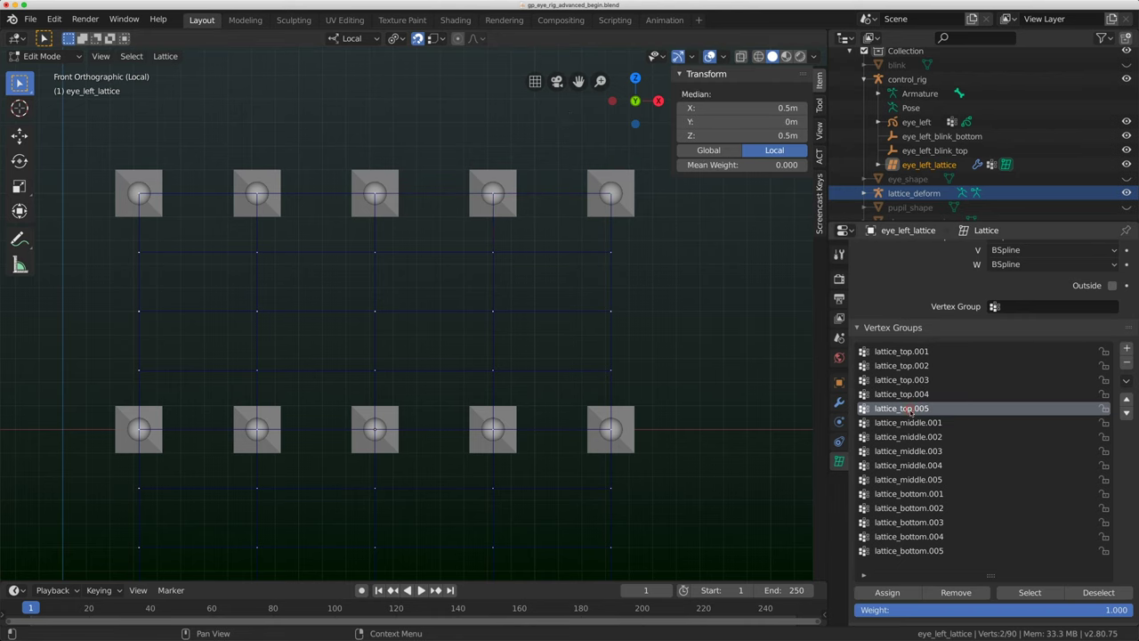
left_click(891, 590)
- Annotate weights beside the lattice: 1 at each bone row, with .75, .5 and .25 on the rows from top down to middle
scroll(567, 260, "down", 2)
middle_click_drag(567, 260, 635, 243, "shift")
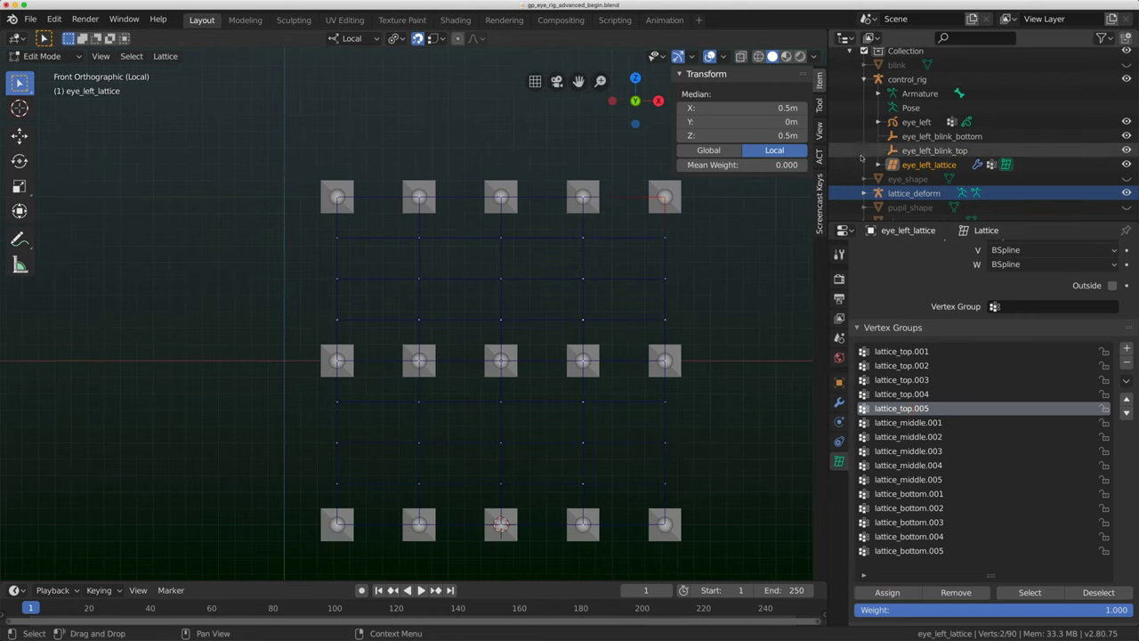
left_click(819, 130)
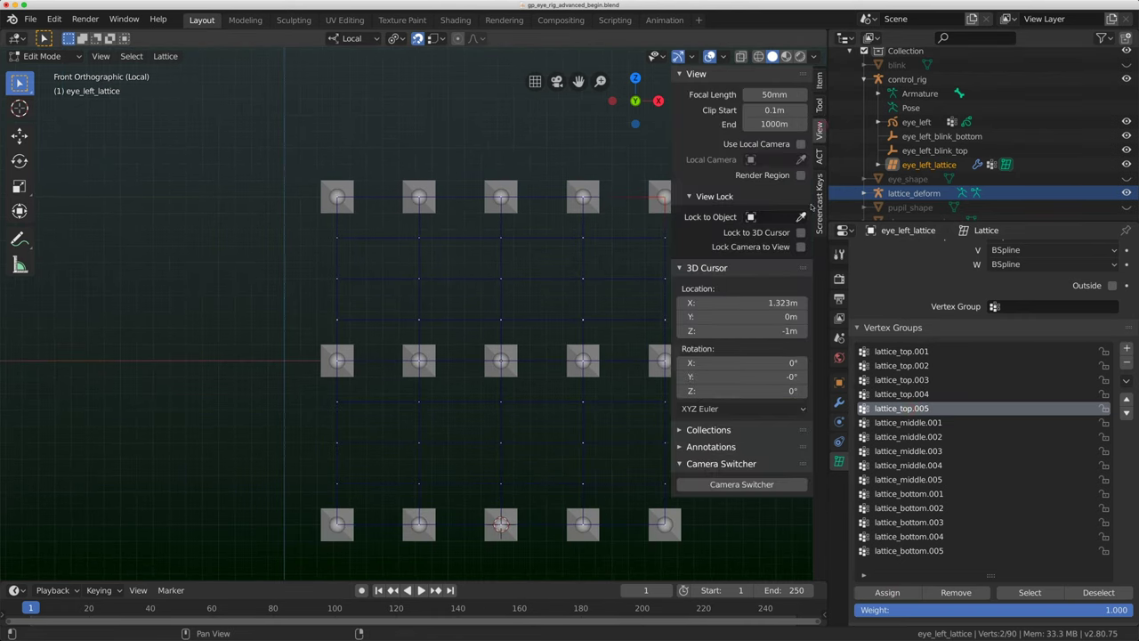
left_click(724, 447)
left_click(759, 468)
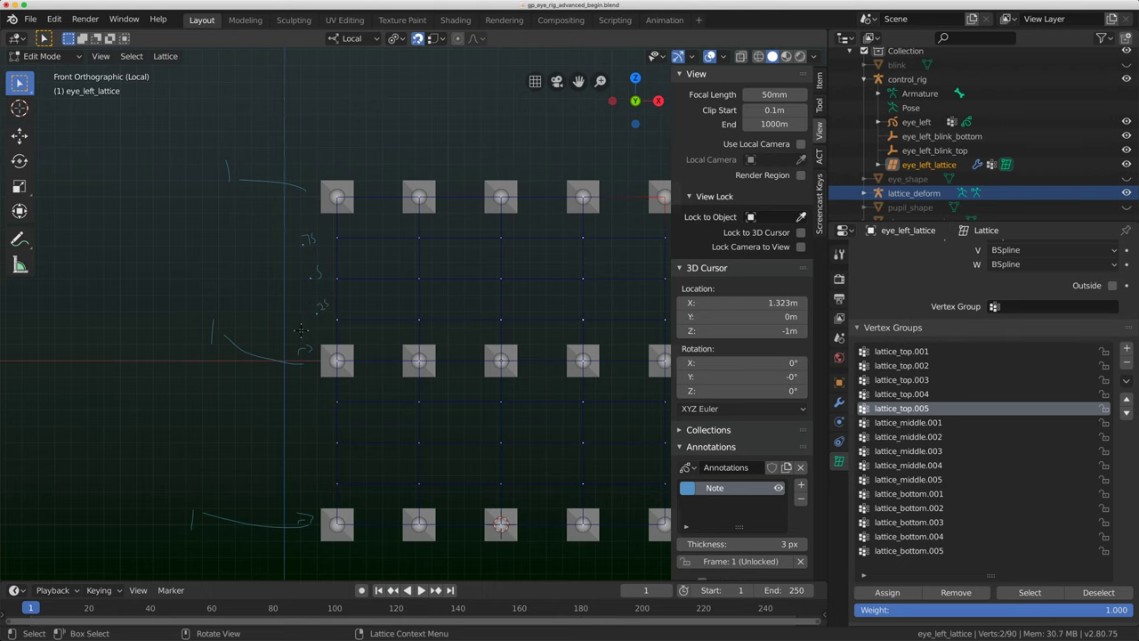
- Hide the annotation layer and assign the second row's first-column lattice points to lattice_top.001 with weight 0.750
scroll(315, 323, "down", 2)
middle_click_drag(307, 322, 258, 310, "shift")
scroll(256, 309, "up", 2)
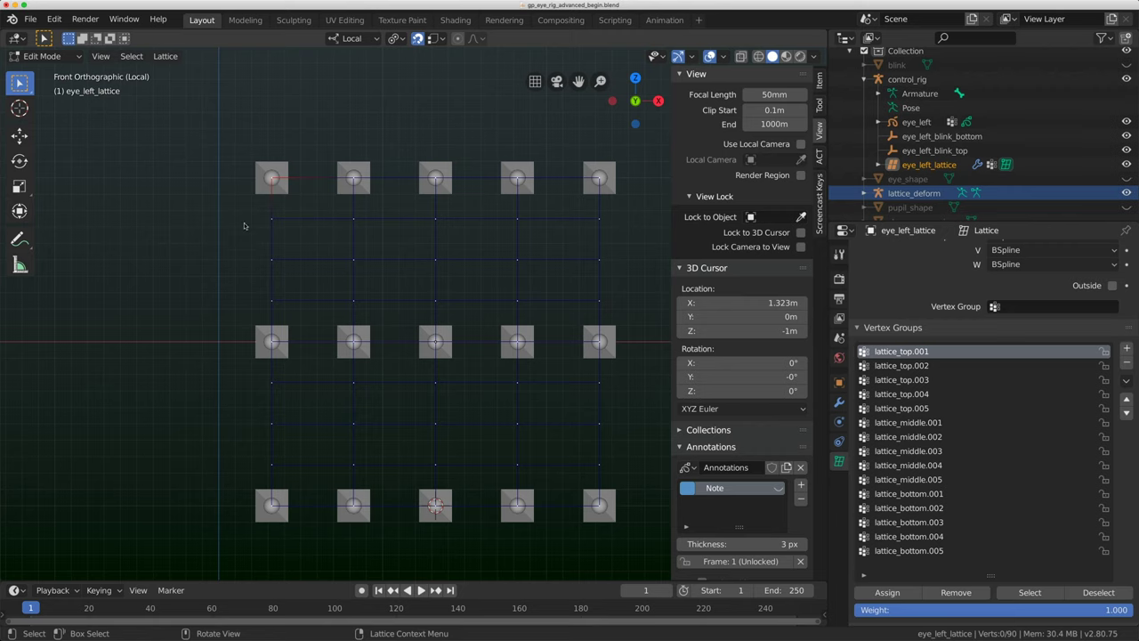
left_click_drag(235, 198, 292, 245)
left_click(1010, 609)
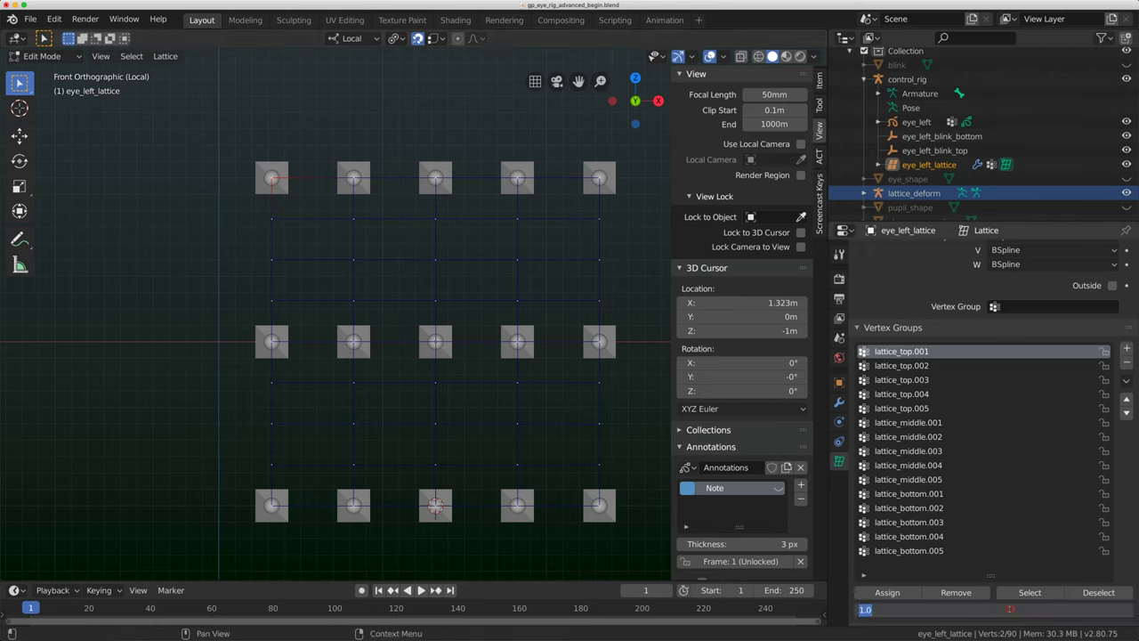
key("Return")
left_click(887, 593)
- Assign the second row's second-column lattice points to lattice_top.002 with weight 0.750
left_click(906, 366)
left_click_drag(322, 201, 381, 242)
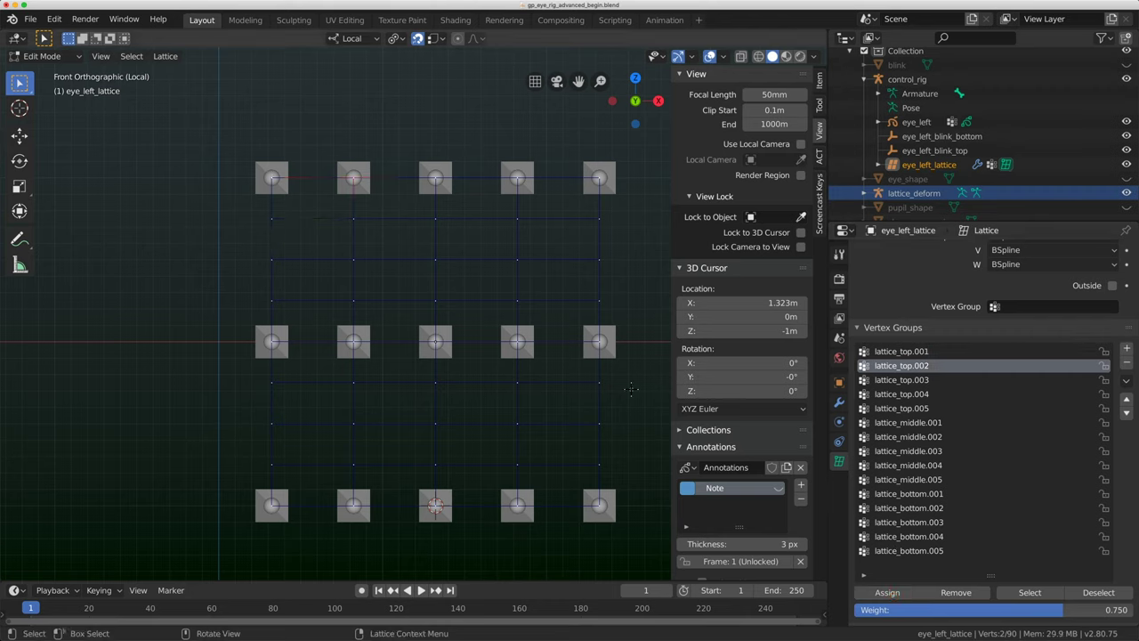
left_click(897, 595)
left_click(896, 593)
- Assign the second row's third- and fourth-column lattice points to lattice_top.003 and lattice_top.004 respectively with weight 0.750
left_click_drag(475, 220, 418, 158)
left_click(908, 380)
left_click(887, 592)
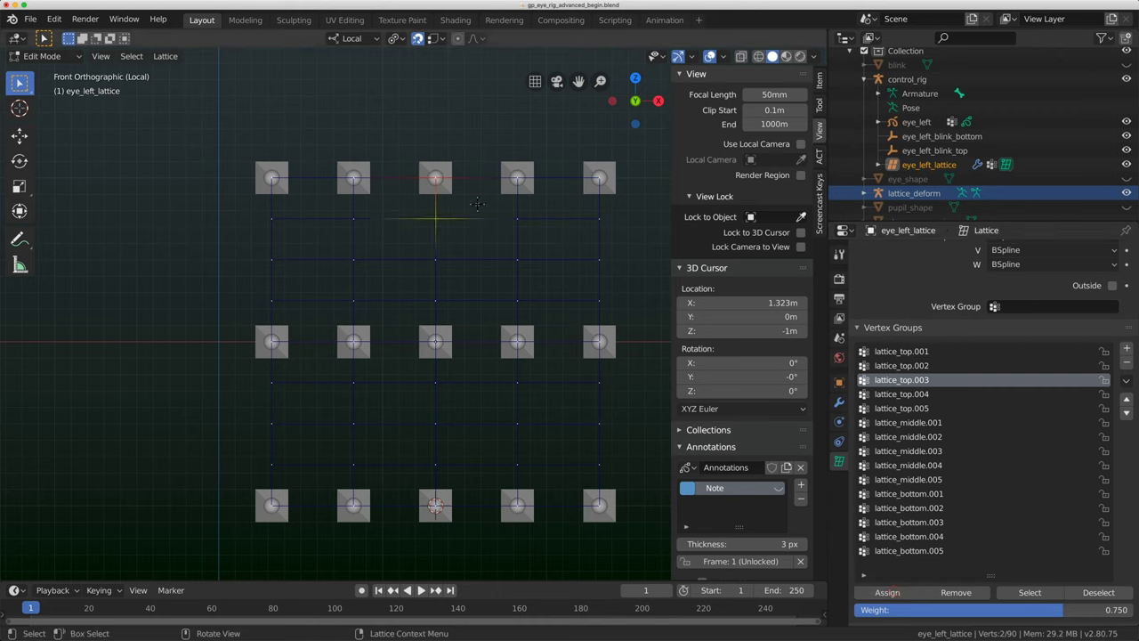
left_click_drag(492, 200, 539, 160)
left_click(901, 394)
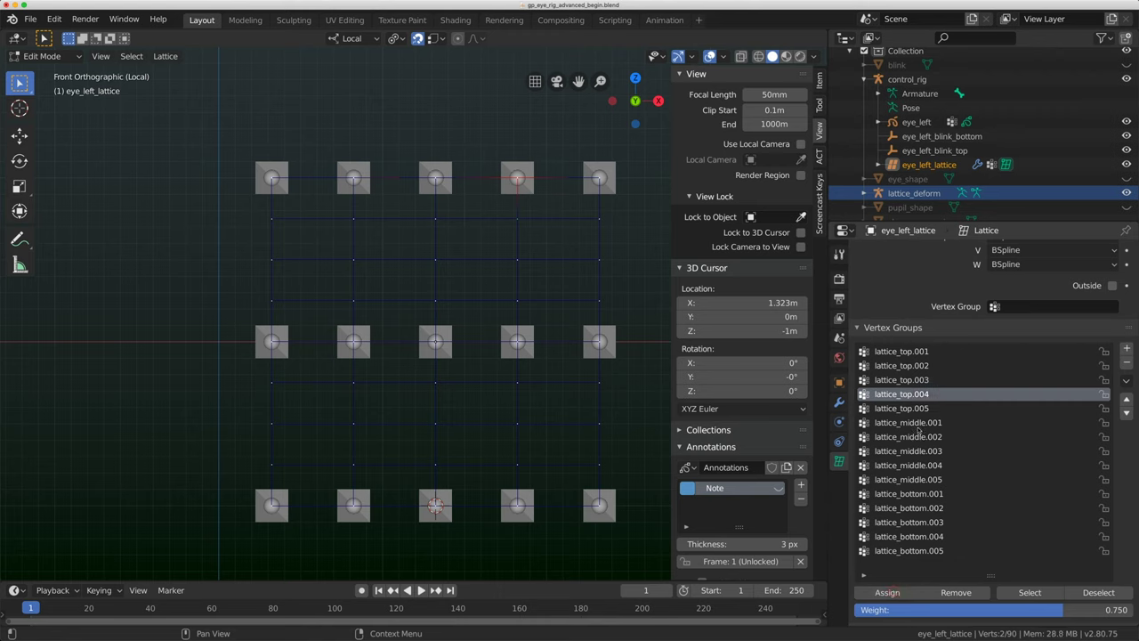
left_click(904, 590)
- Assign the second row's fifth-column lattice points to lattice_top.005 with weight 0.750
left_click(577, 230)
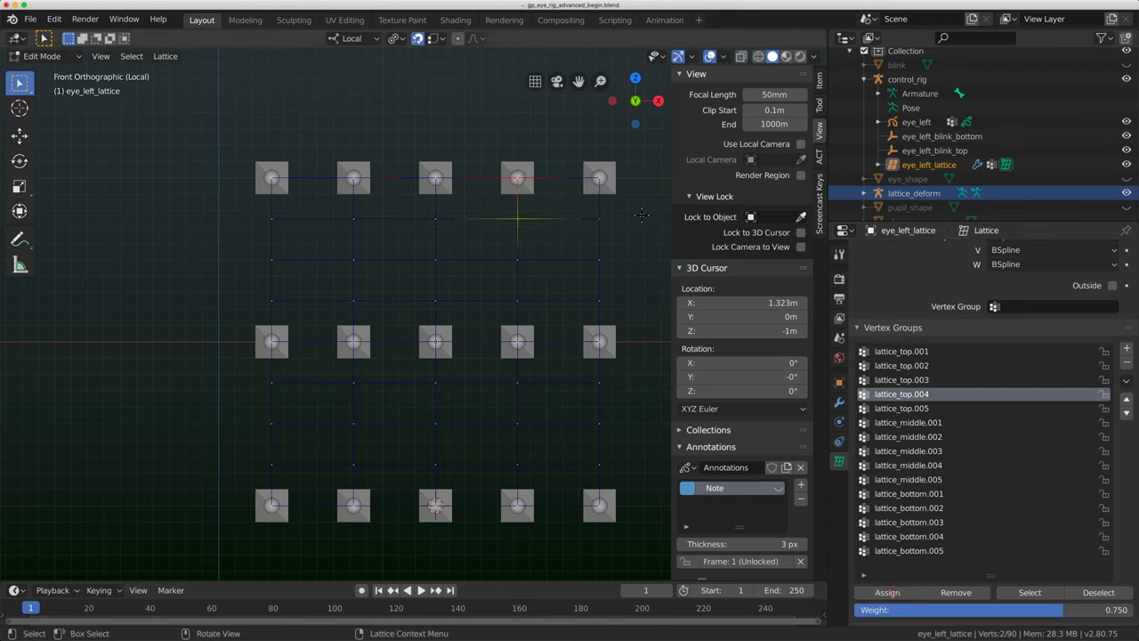
left_click(908, 421)
left_click_drag(572, 229, 632, 212)
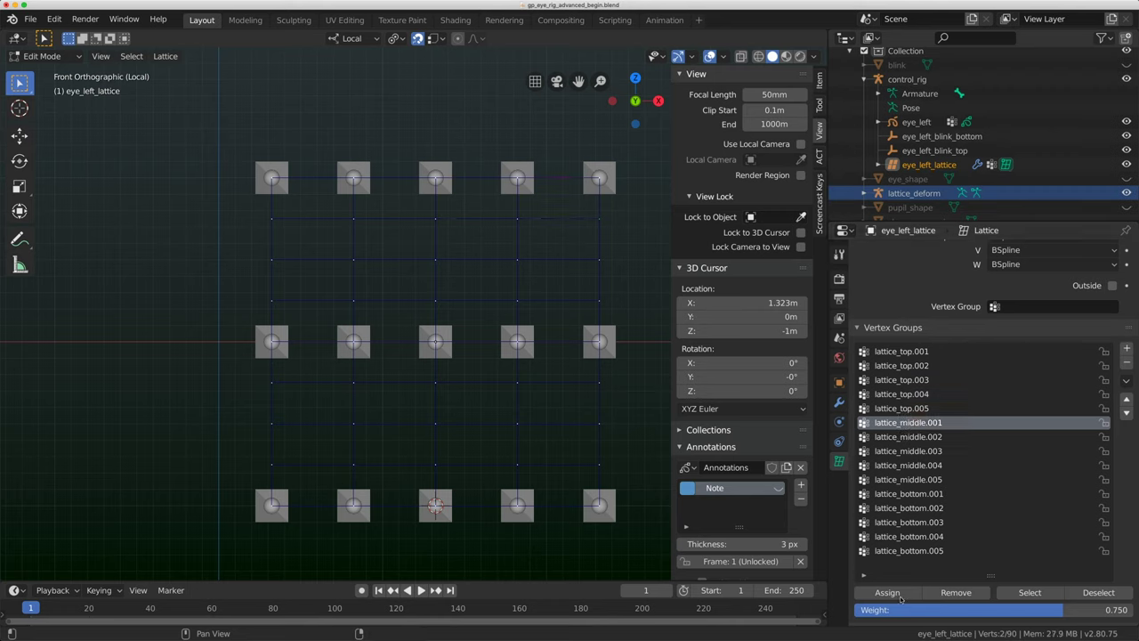
left_click(903, 407)
left_click(887, 593)
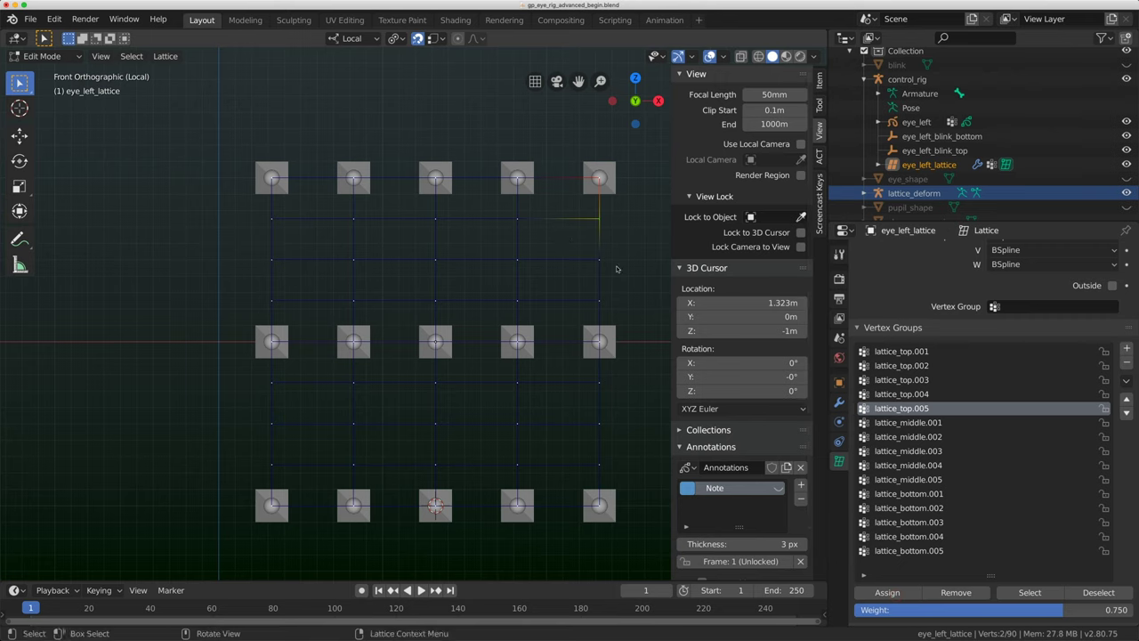
- Assign the third row's first-column lattice points to lattice_top.001 with weight 0.500
left_click(901, 394)
left_click(517, 218)
left_click(916, 365)
left_click(916, 351)
left_click(272, 218)
left_click(1013, 606)
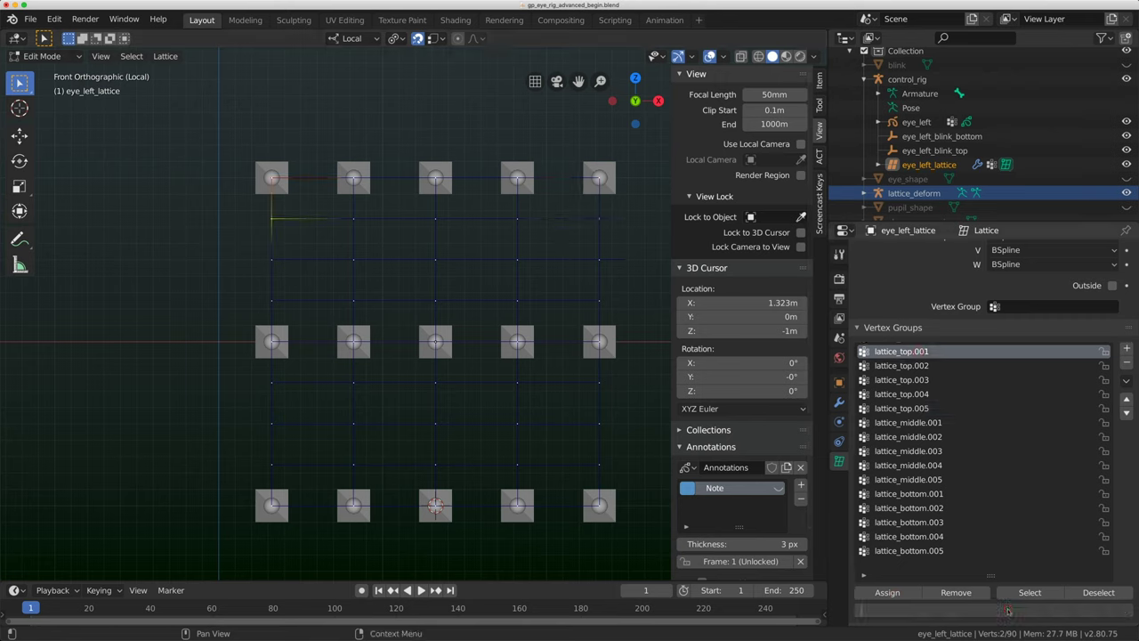
key("Return")
left_click(1007, 613)
type("0.5")
key("Return")
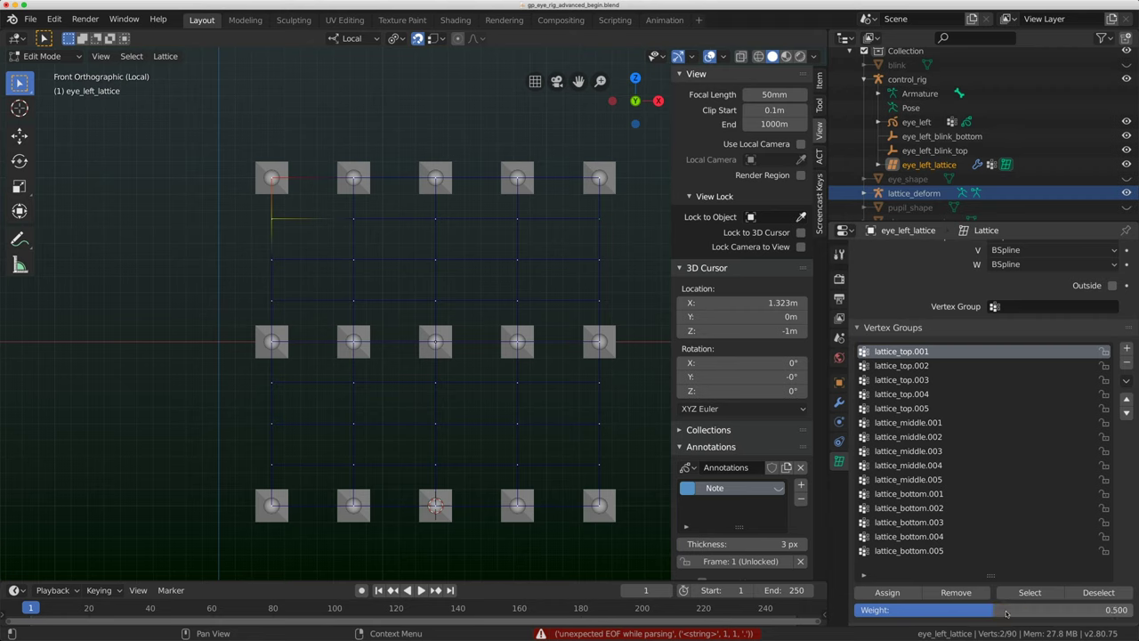
left_click_drag(252, 244, 303, 274)
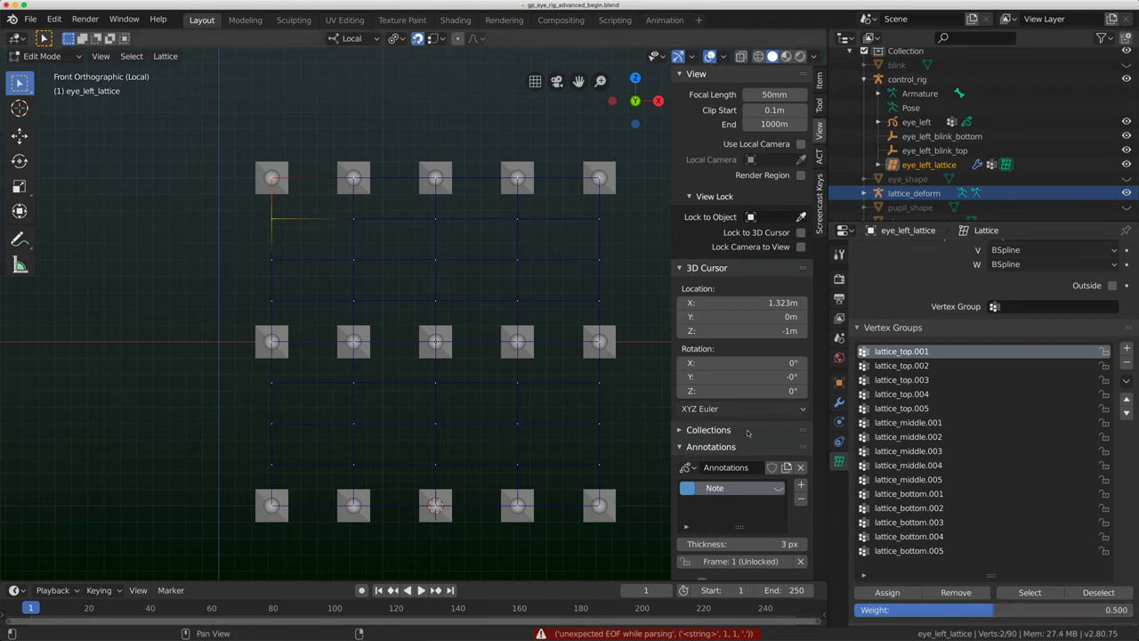
left_click(893, 593)
- Assign the third row's second- to fifth-column lattice points to lattice_top.002 through lattice_top.005, column by column, with weight 0.500
left_click(353, 178)
left_click(902, 365)
left_click(888, 592)
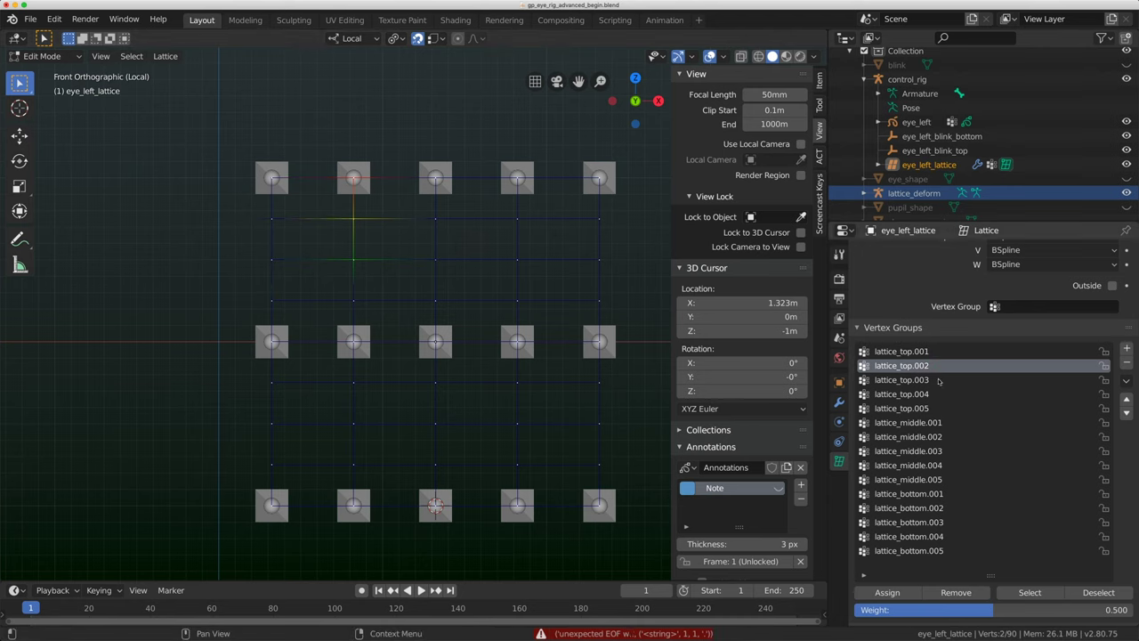
left_click(435, 178)
left_click(901, 379)
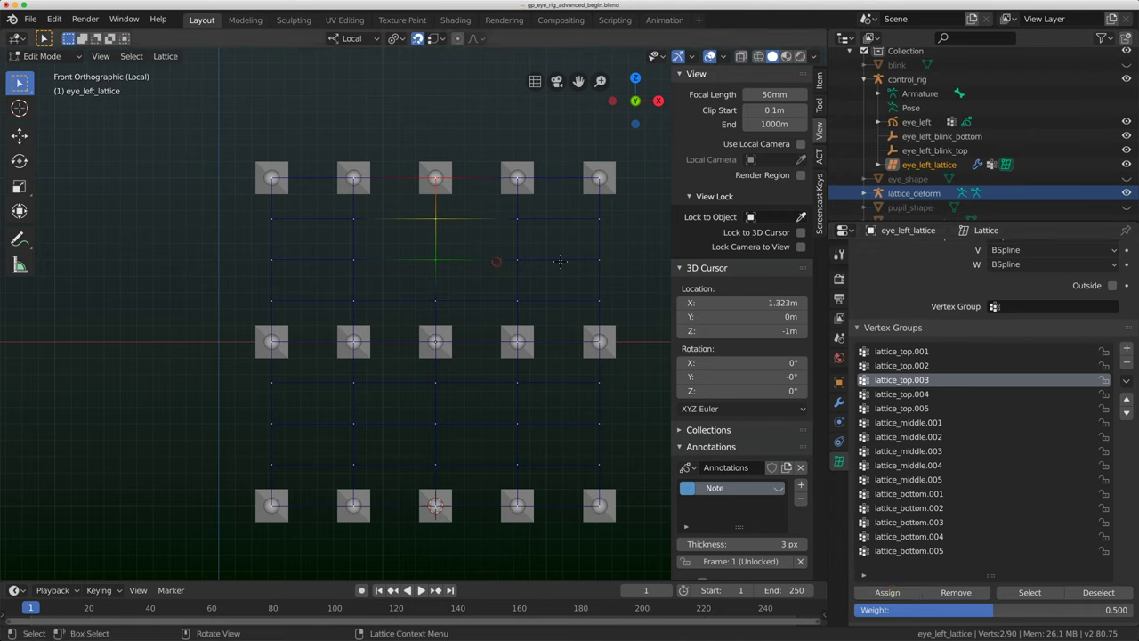
left_click(915, 393)
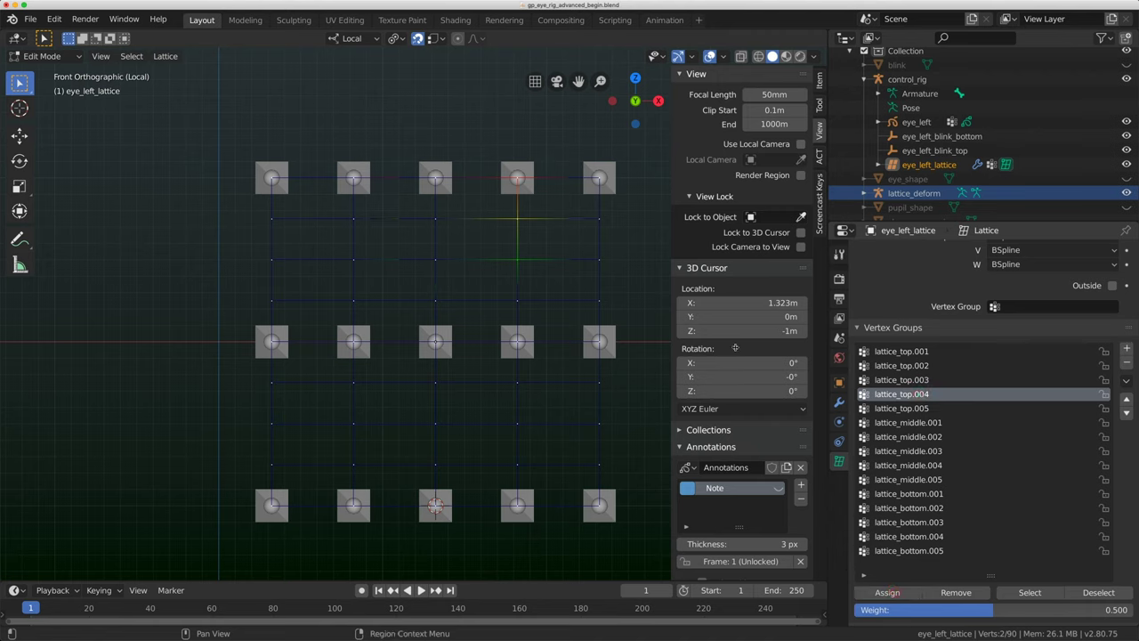
left_click(903, 408)
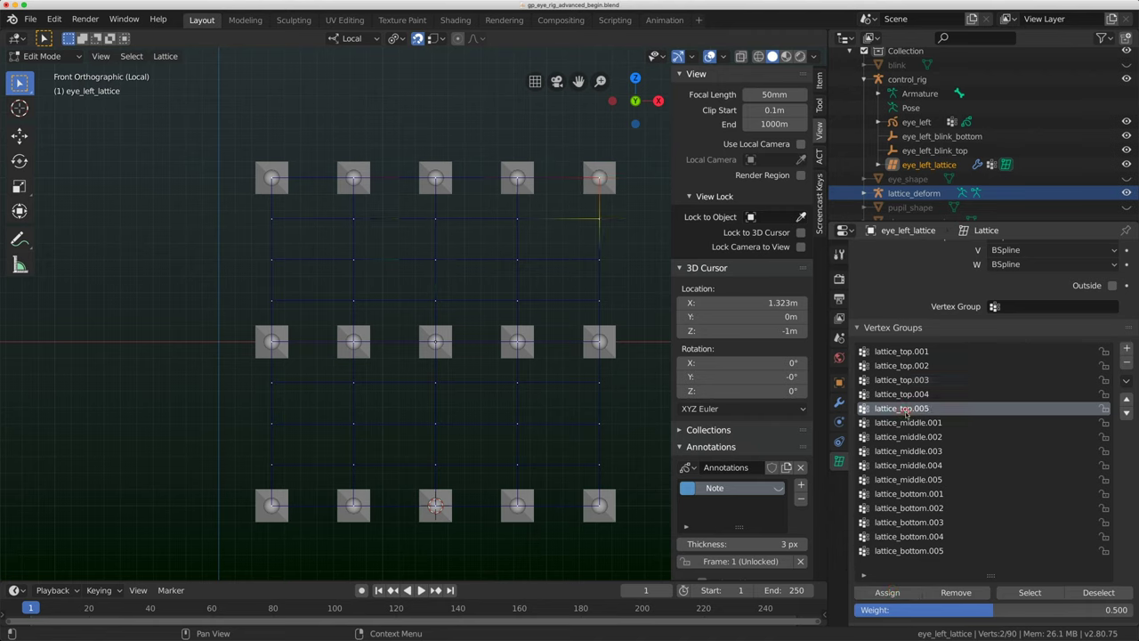
left_click(885, 590)
- Assign the fourth row's first-column lattice points to lattice_top.001 with weight 0.250
middle_click_drag(313, 306, 308, 261, "shift")
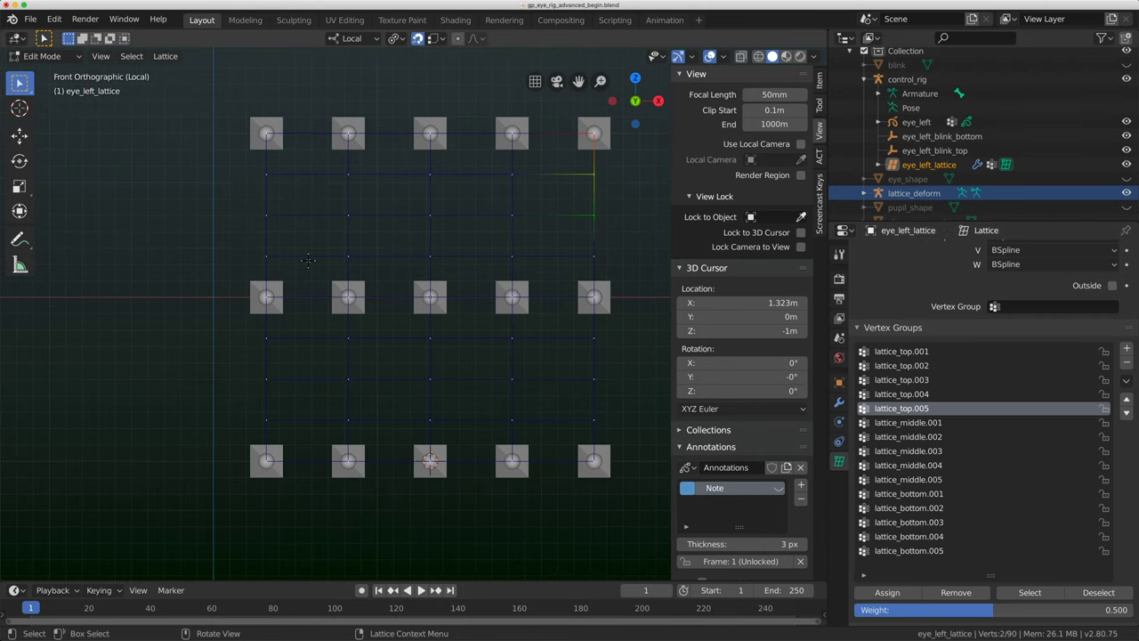
double_click(967, 610)
type(".2")
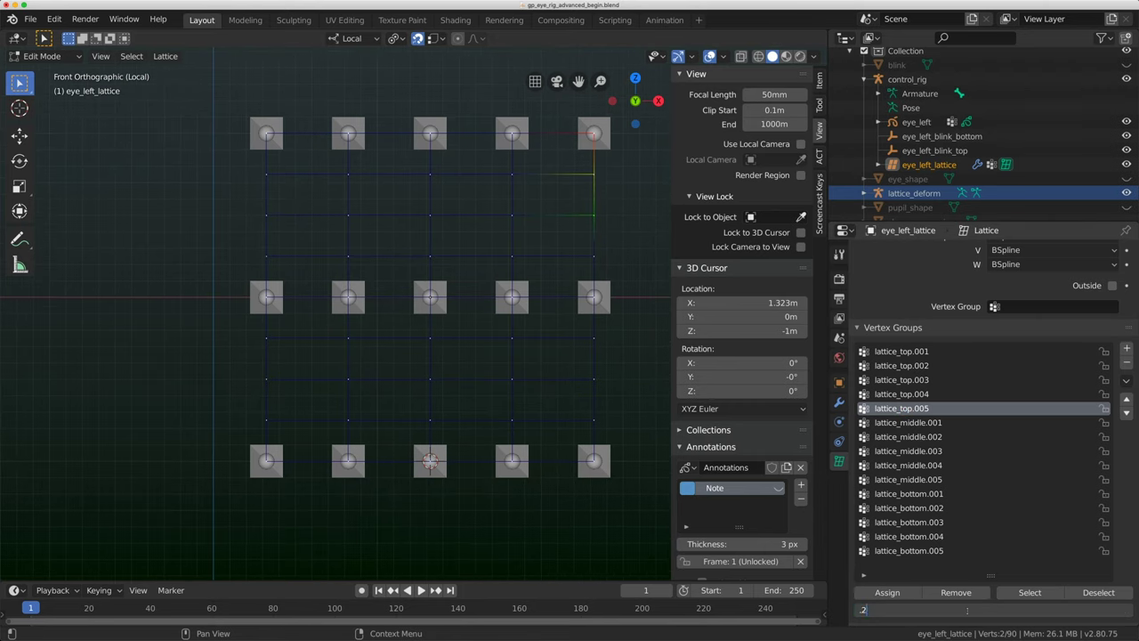
type("5")
key("Return")
left_click(902, 351)
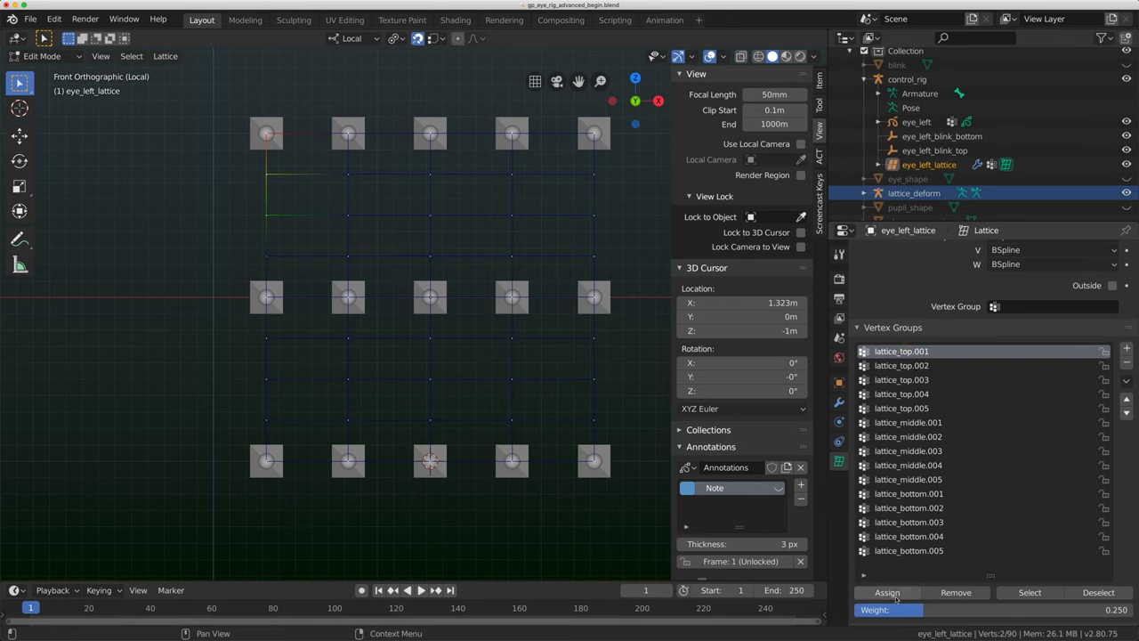
- Assign the fourth row's second- to fifth-column lattice points to lattice_top.002 through lattice_top.005, column by column, with weight 0.250
left_click(322, 242)
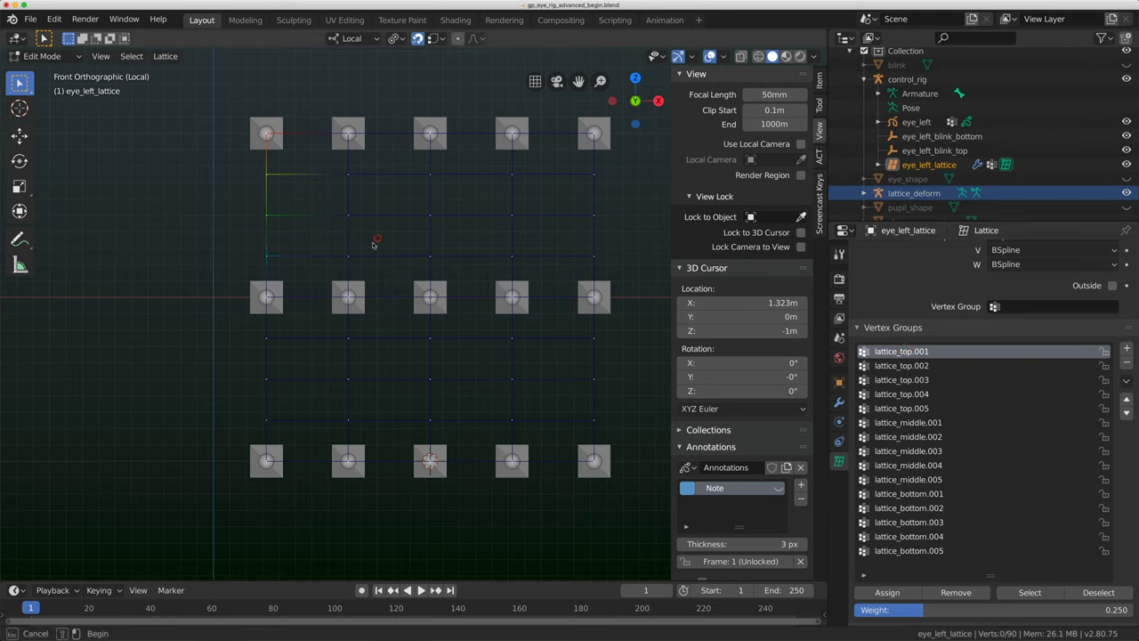
left_click(946, 366)
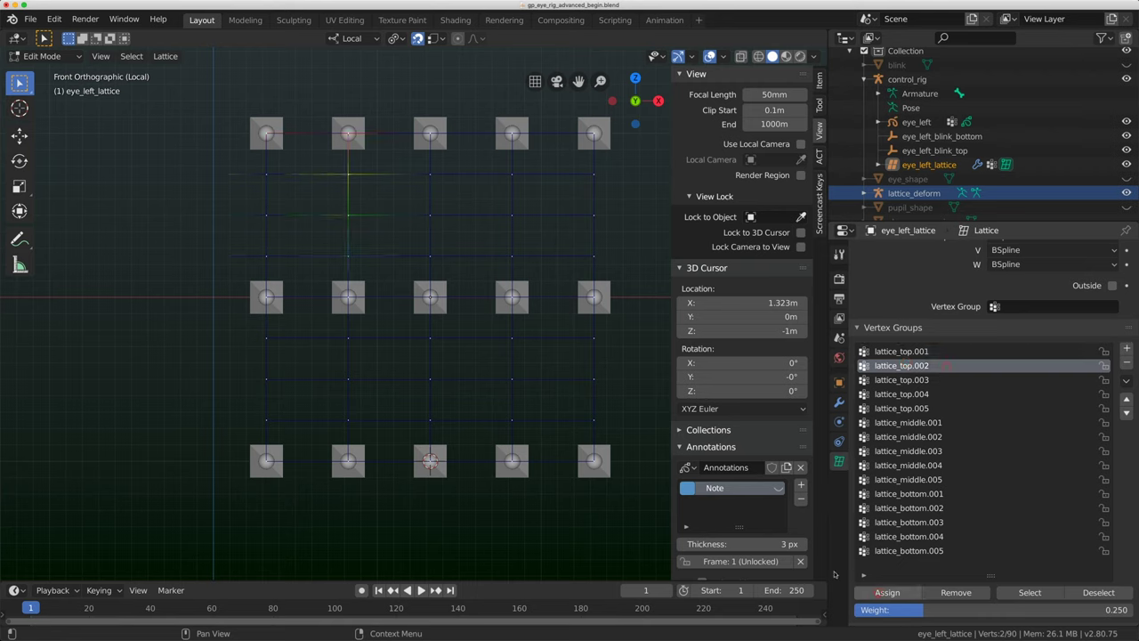
left_click(908, 380)
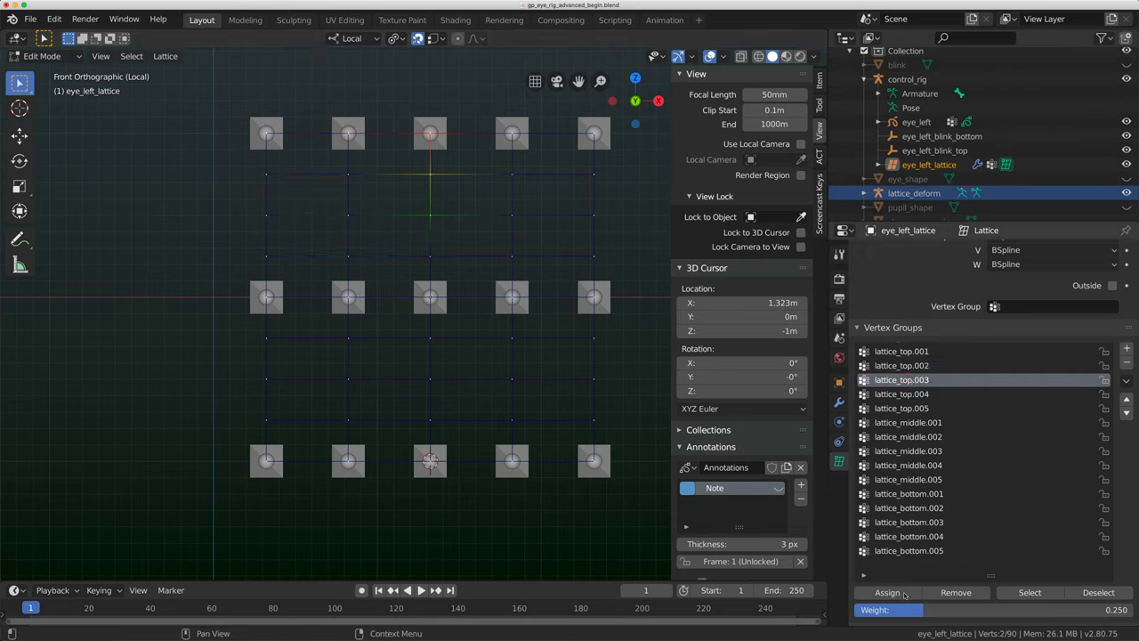
left_click(905, 396)
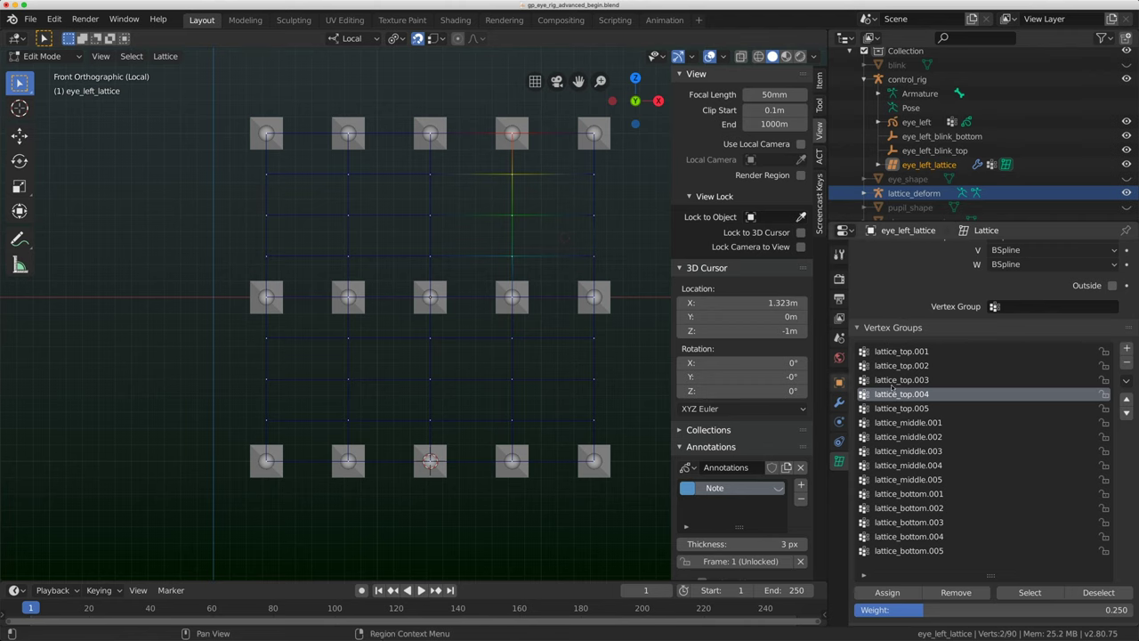
left_click(904, 408)
- Assign the middle row's first-column lattice points to lattice_middle.001 with weight 1.000
scroll(387, 234, "down", 2)
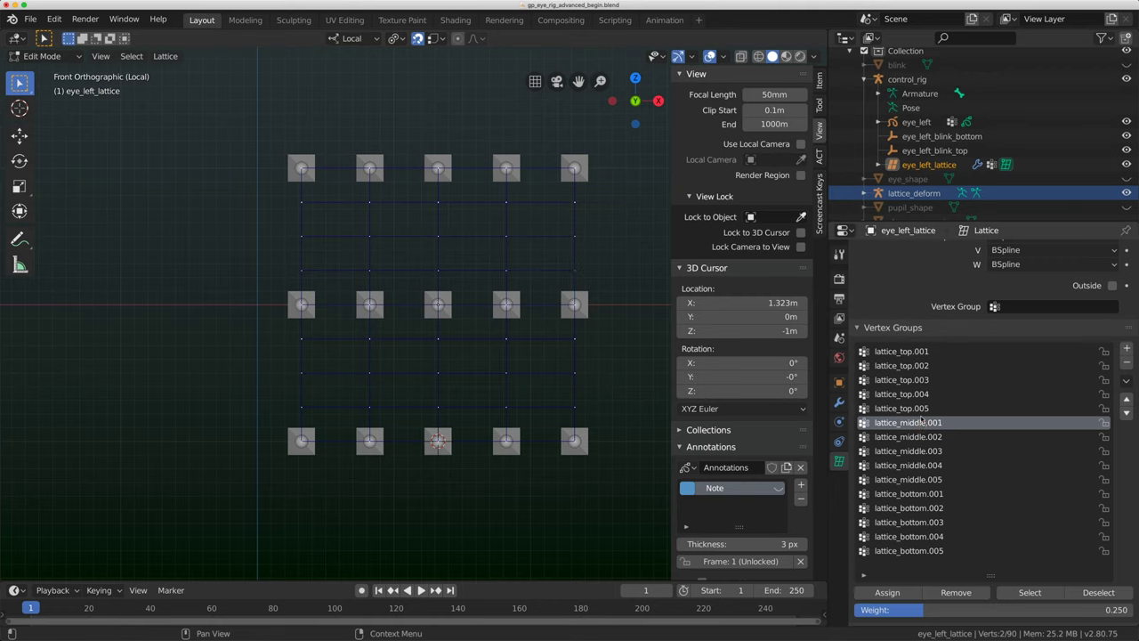
left_click(922, 424)
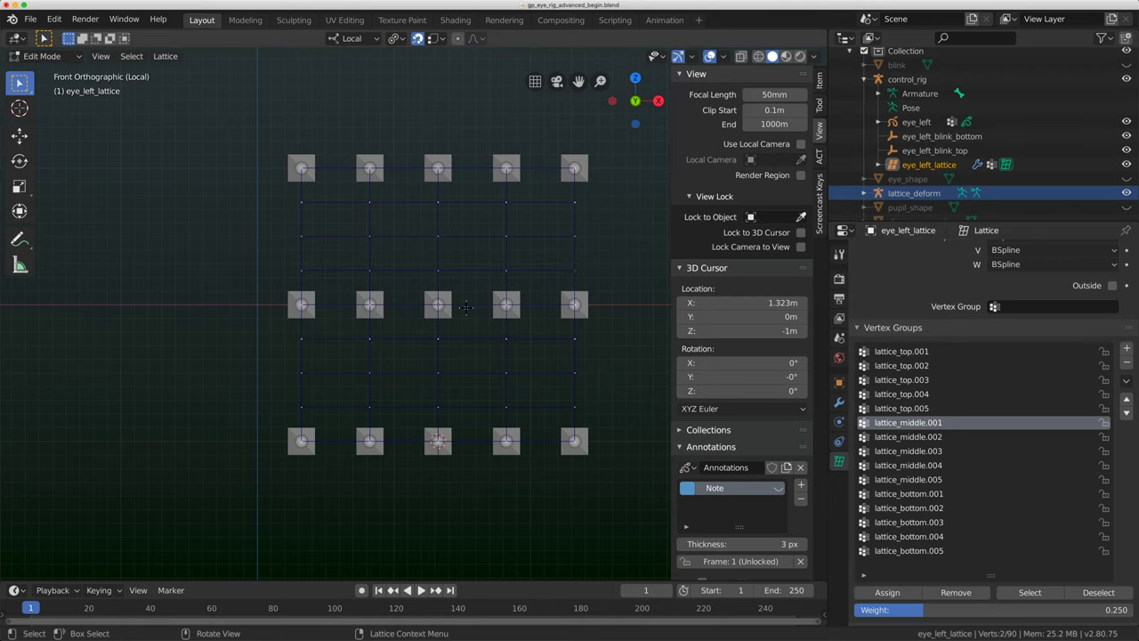
scroll(302, 302, "up", 1)
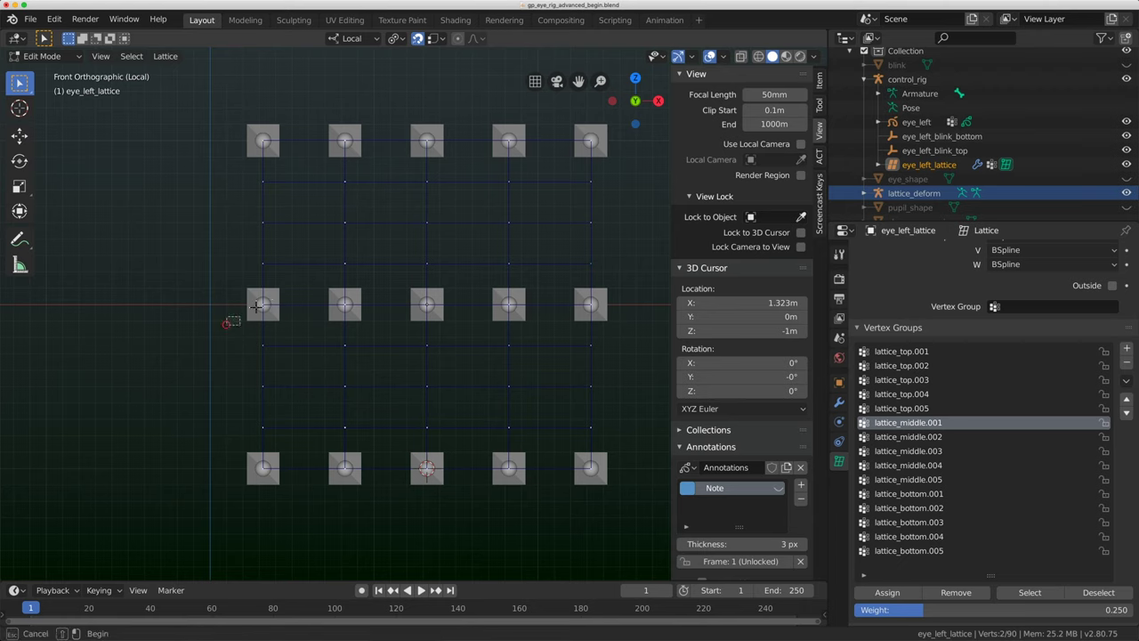
left_click_drag(926, 610, 1128, 610)
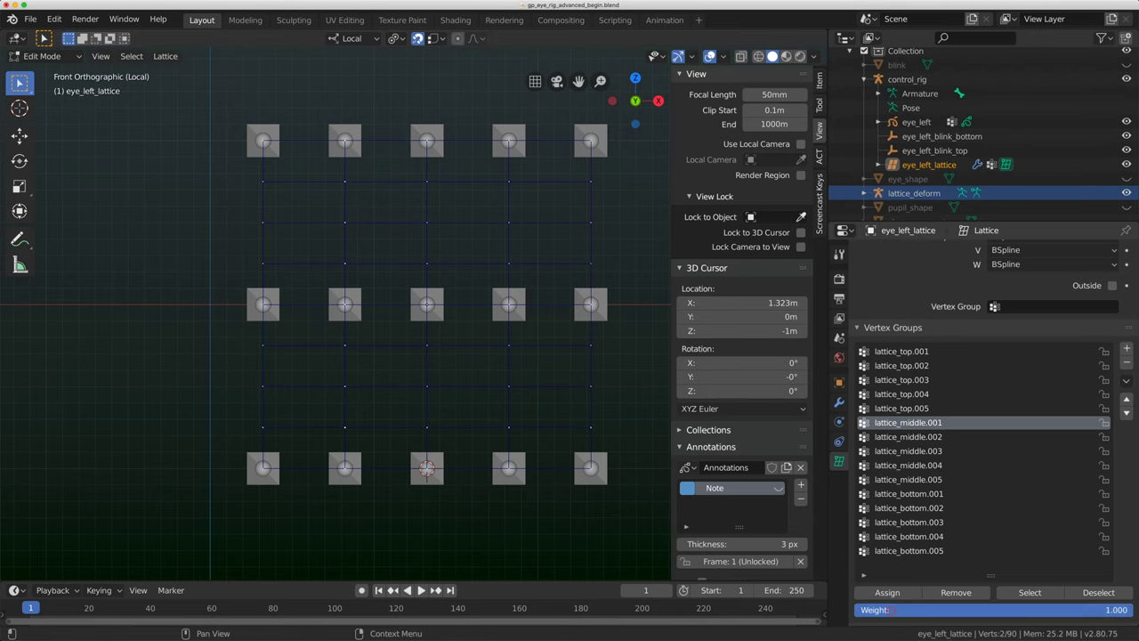
left_click(887, 592)
- Add a second annotation layer and write .75 beside the rows directly above and below the first middle bone
scroll(363, 320, "up", 4)
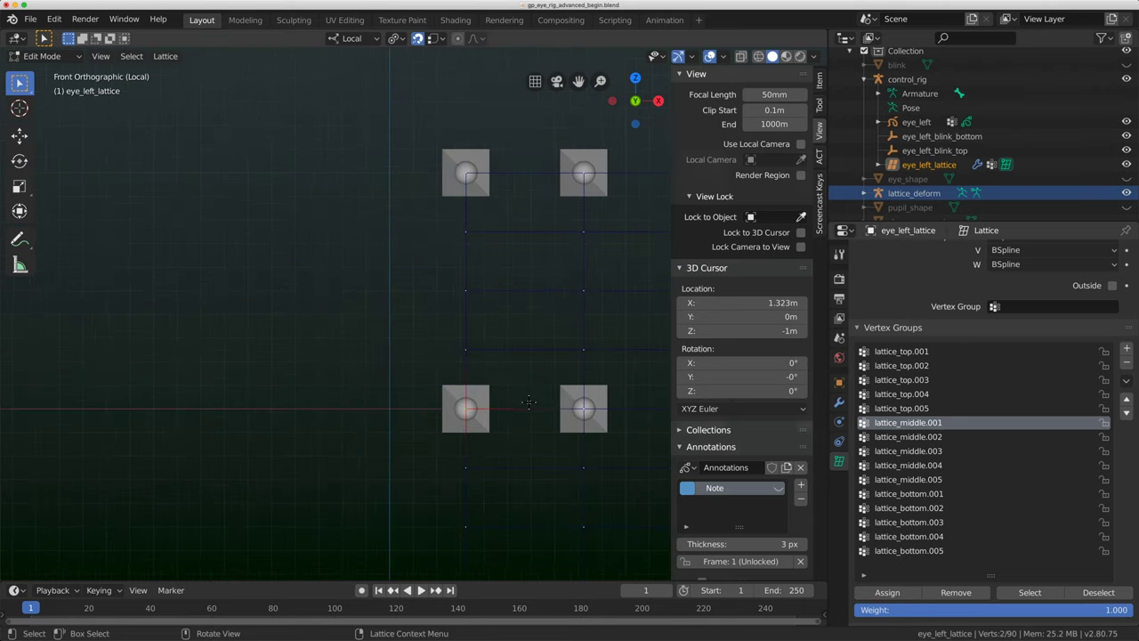
scroll(457, 413, "down", 1)
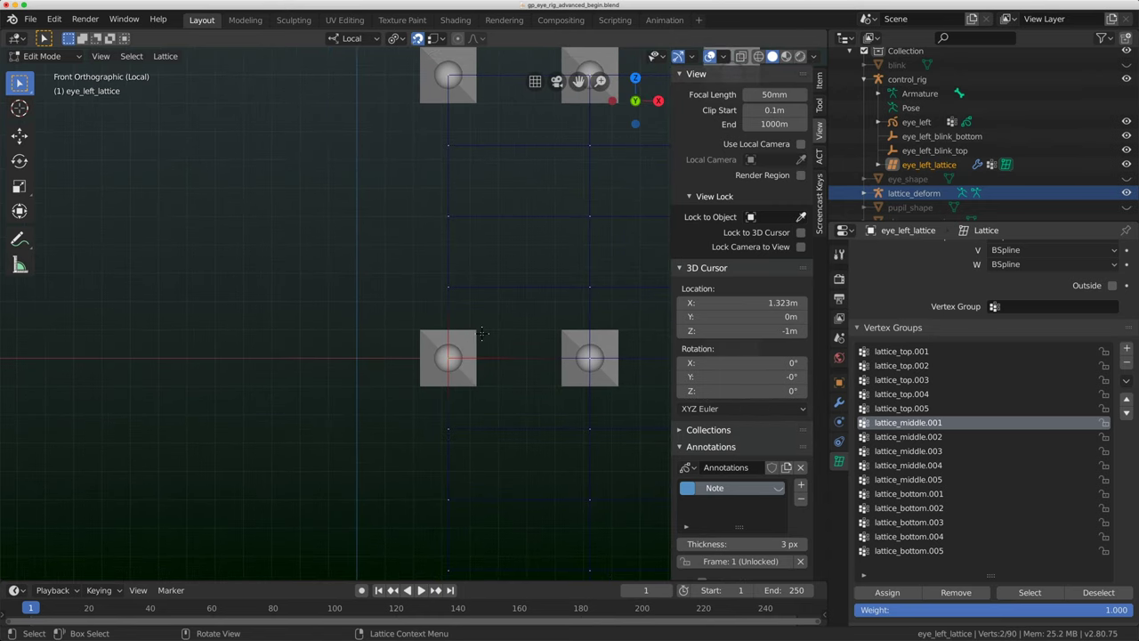
middle_click_drag(479, 332, 440, 278, "shift")
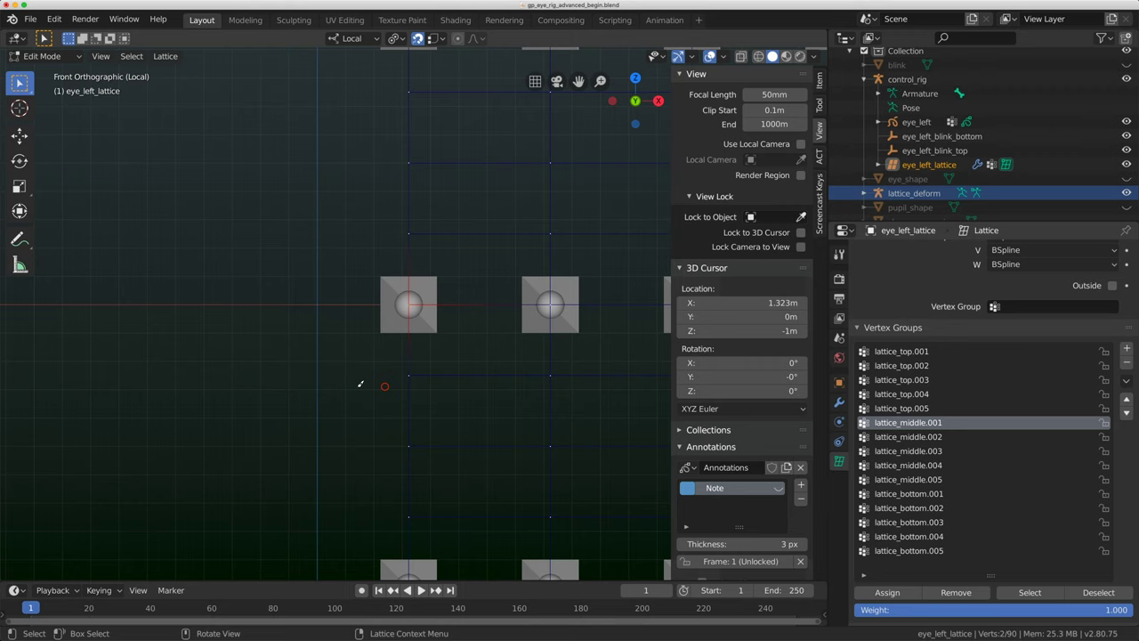
left_click(801, 485)
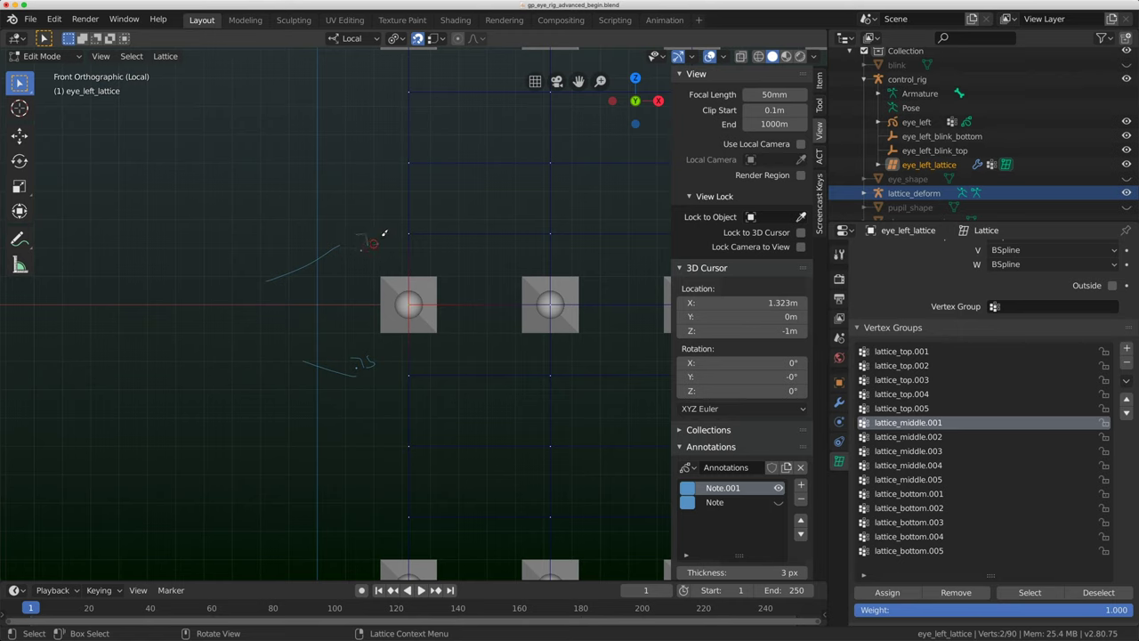
- Assign the first-column lattice points directly above and below the middle row to lattice_middle.001 with weight 0.750
left_click_drag(389, 360, 434, 395)
key("b")
left_click_drag(389, 218, 442, 250)
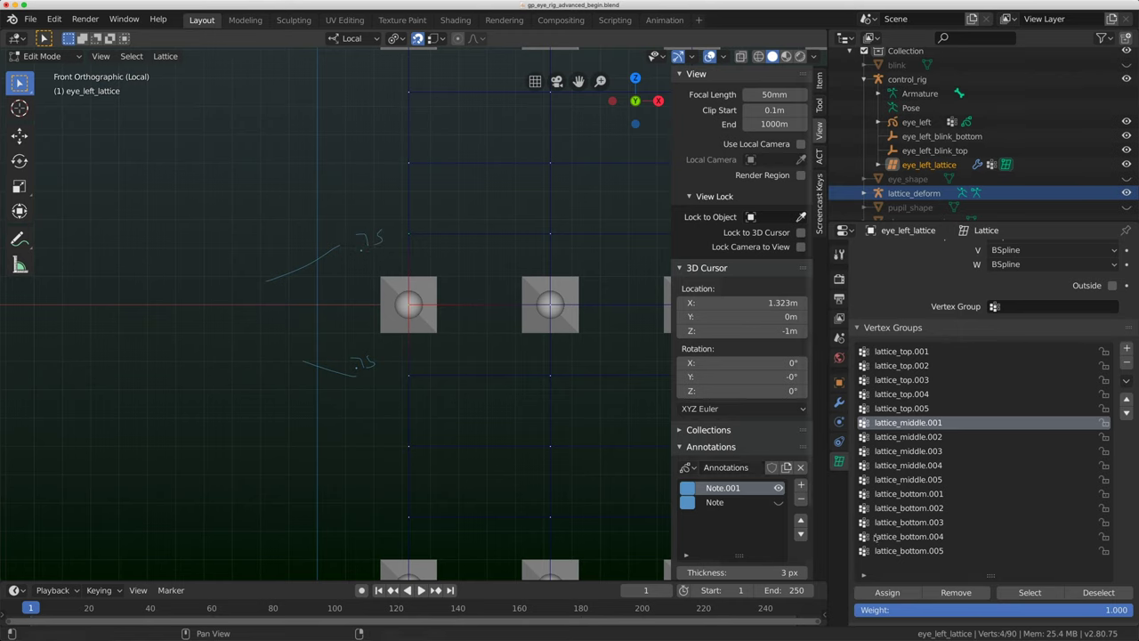
left_click(1030, 611)
type(".7")
key("Return")
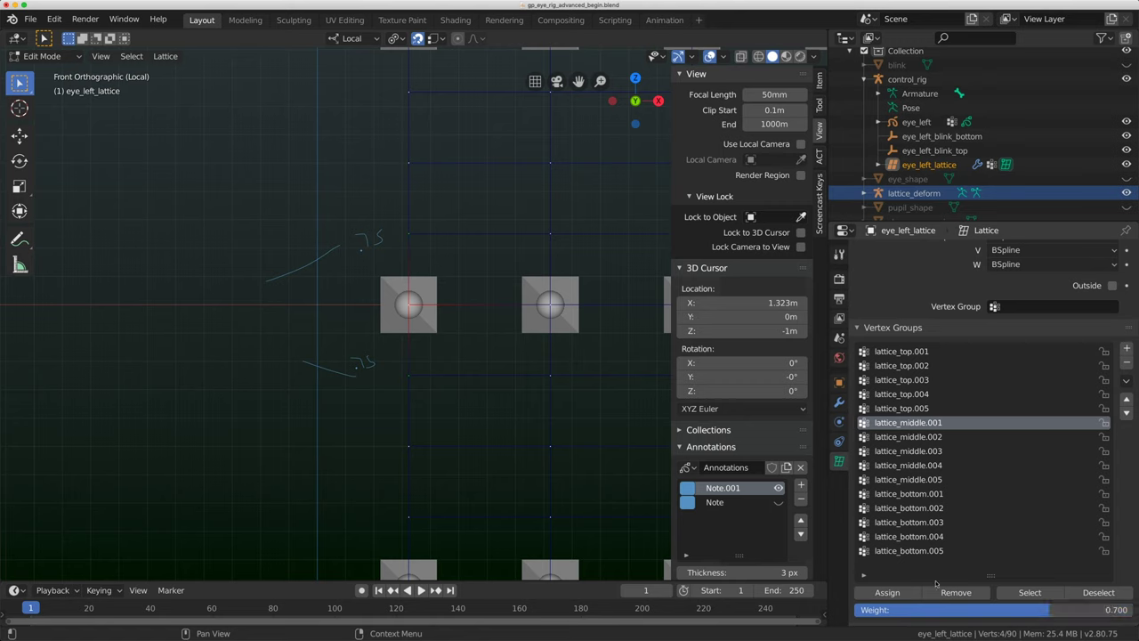
left_click(953, 612)
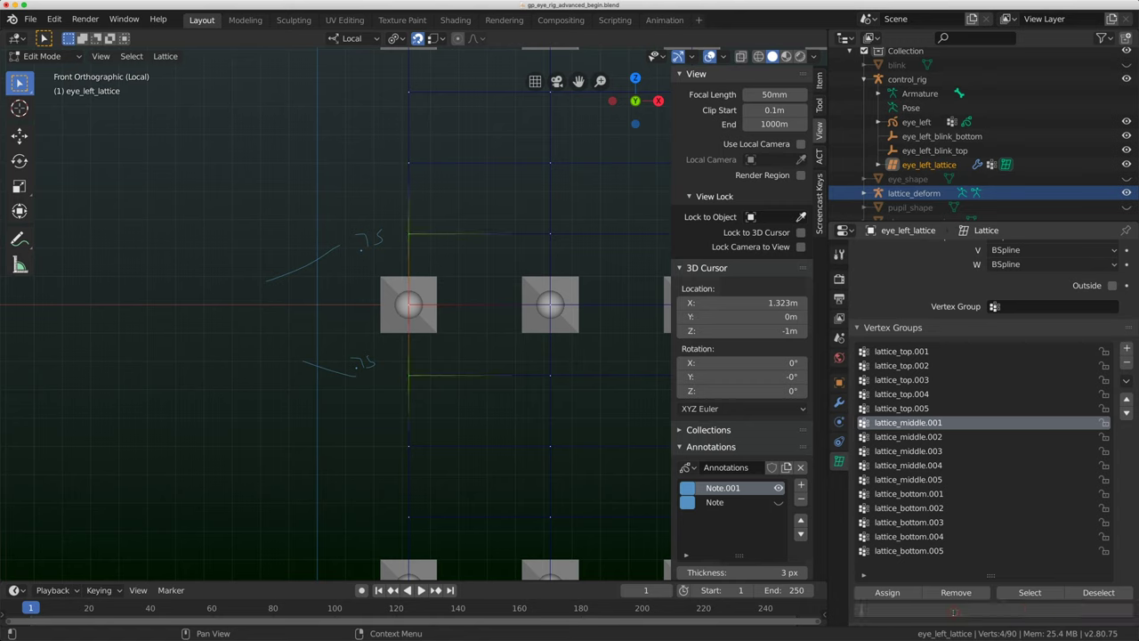
key("Return")
- Assign the first-column lattice points two rows above and below the middle row to lattice_middle.001 with weight 0.500
middle_click_drag(394, 162, 408, 222, "shift")
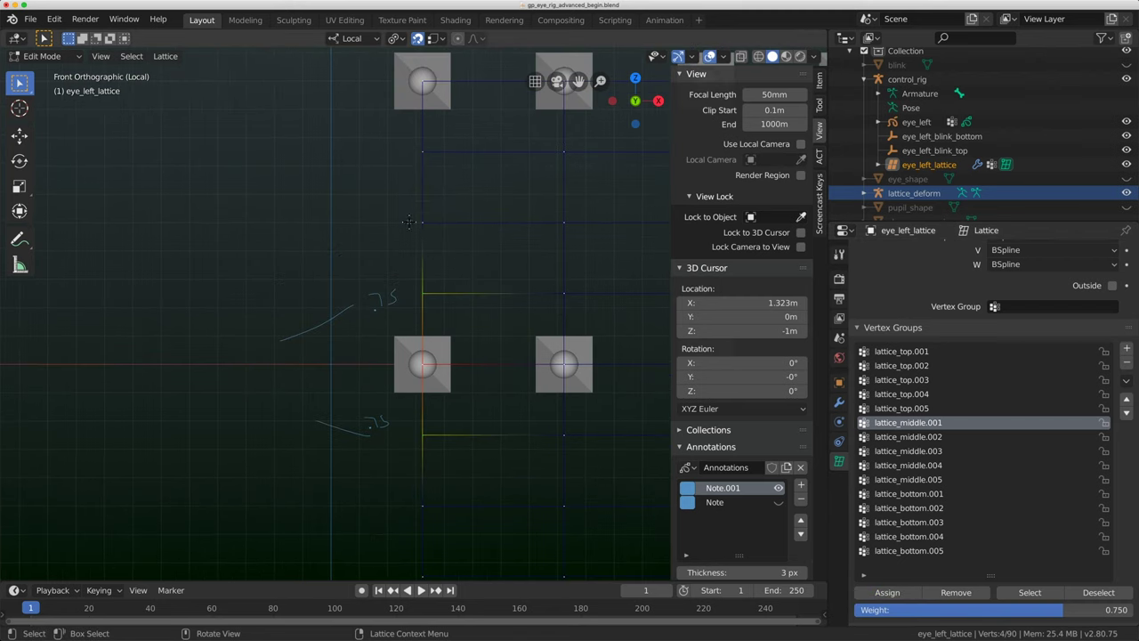
left_click(990, 611)
type(".5")
key("Return")
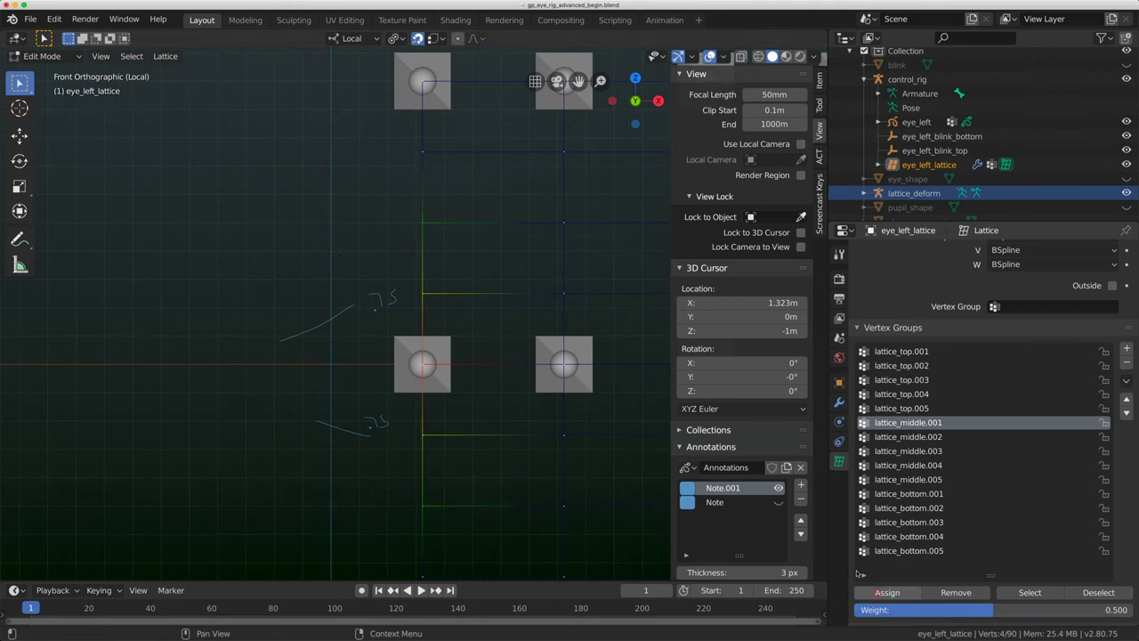
- Assign the first-column lattice points three rows above and below the middle row to lattice_middle.001 with weight 0.250
scroll(532, 270, "down", 2)
key("b")
left_click_drag(444, 200, 502, 247)
key("b")
left_click_drag(443, 393, 499, 445)
left_click(899, 609)
type(".25")
key("Return")
- Test the lattice weights by moving the lattice_top.001 bone down in Pose Mode, and cancel the move
middle_click_drag(498, 133, 481, 169, "shift")
scroll(529, 160, "up", 2)
key("Tab")
left_click(479, 153)
key("ctrl+Tab")
left_click(480, 158)
key("g")
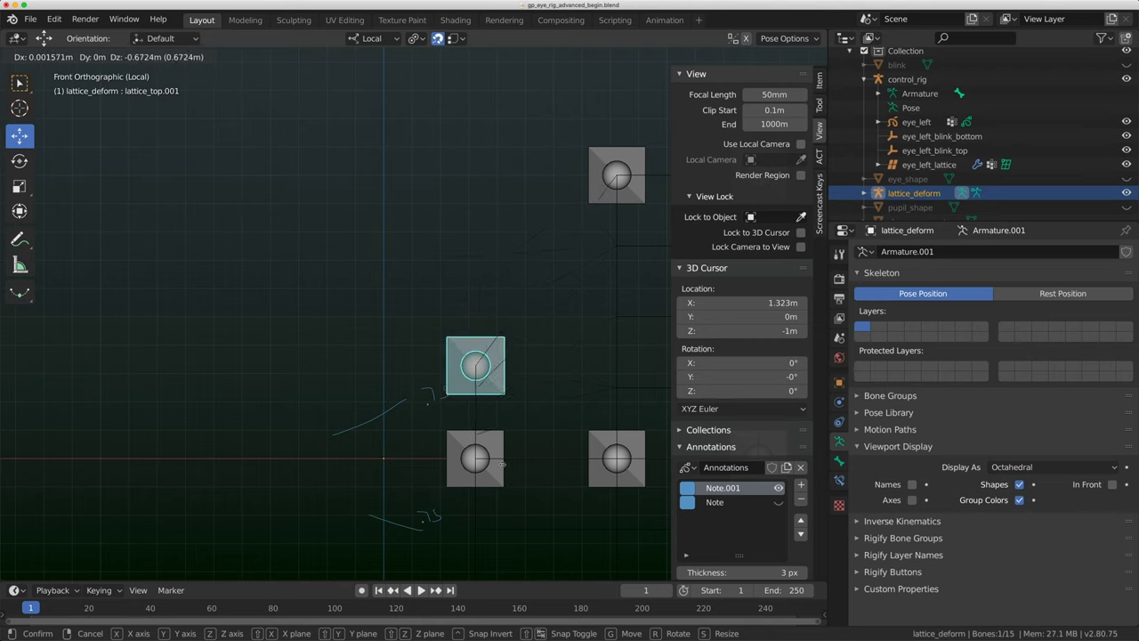
right_click(492, 210)
- Leave Pose Mode on lattice_deform and select eye_left_lattice in Object Mode
scroll(448, 286, "down", 5)
scroll(448, 285, "up", 3)
left_click(423, 257)
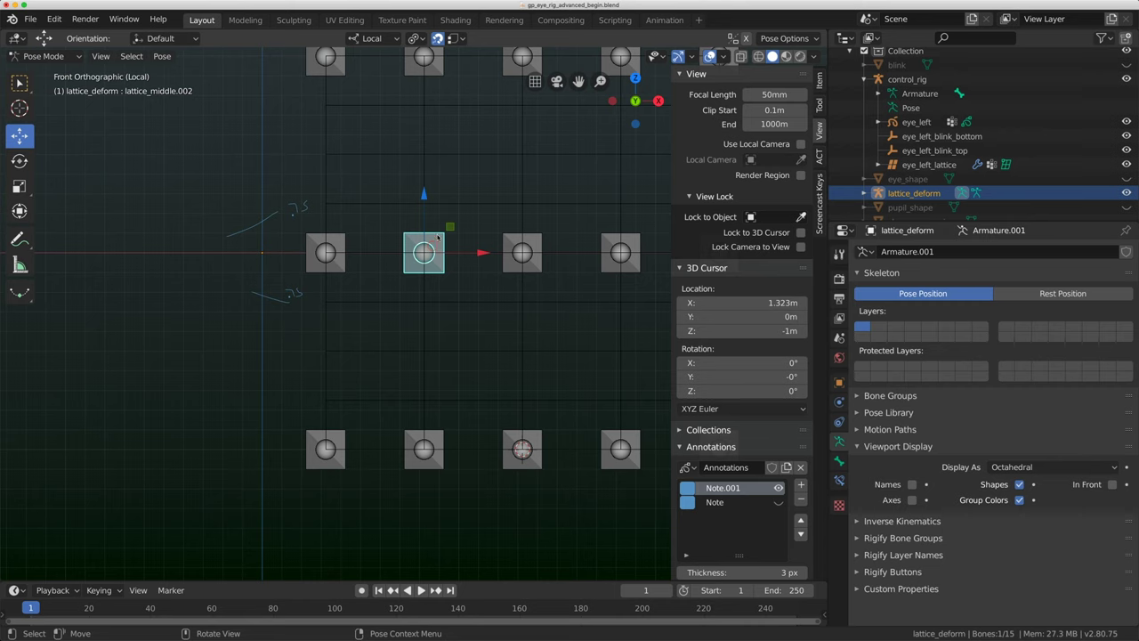
left_click(373, 222)
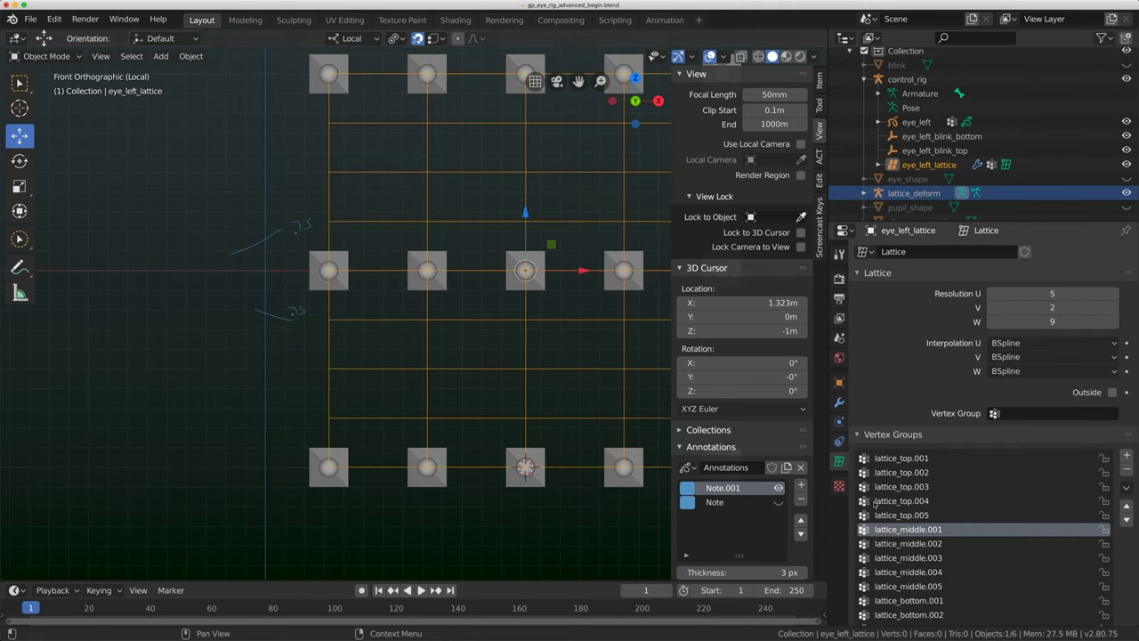
- Assign the middle-row points of columns two to five to their matching groups lattice_middle.002 to lattice_middle.005 at full weight
scroll(465, 297, "down", 1)
key("Tab")
scroll(424, 260, "up", 2)
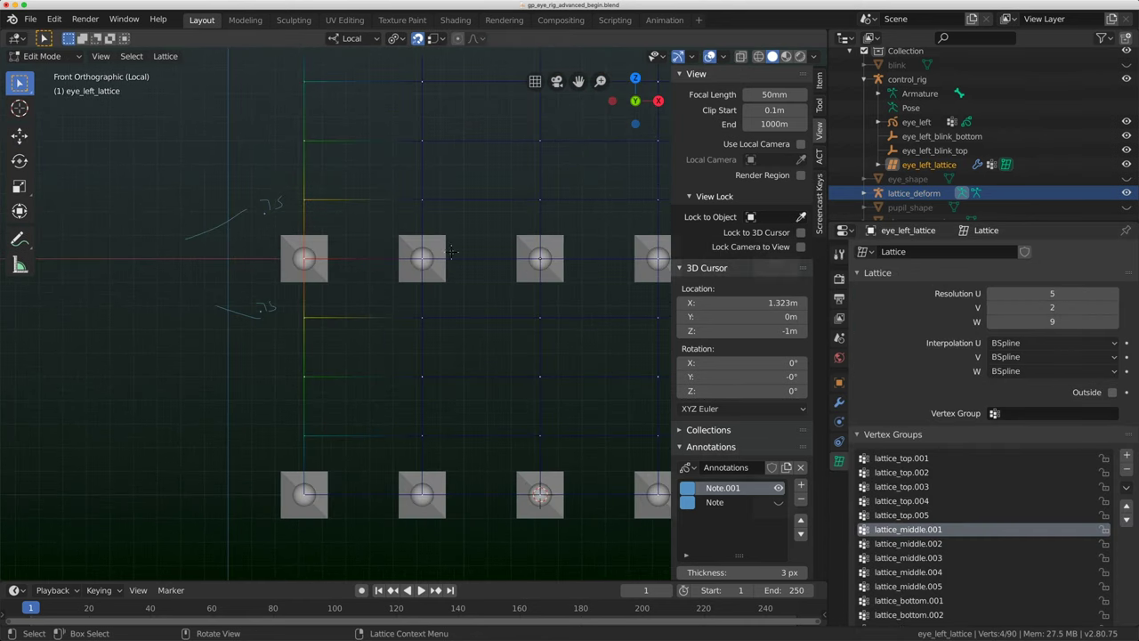
left_click(961, 545)
middle_click_drag(367, 219, 384, 220, "shift")
left_click_drag(384, 220, 508, 294)
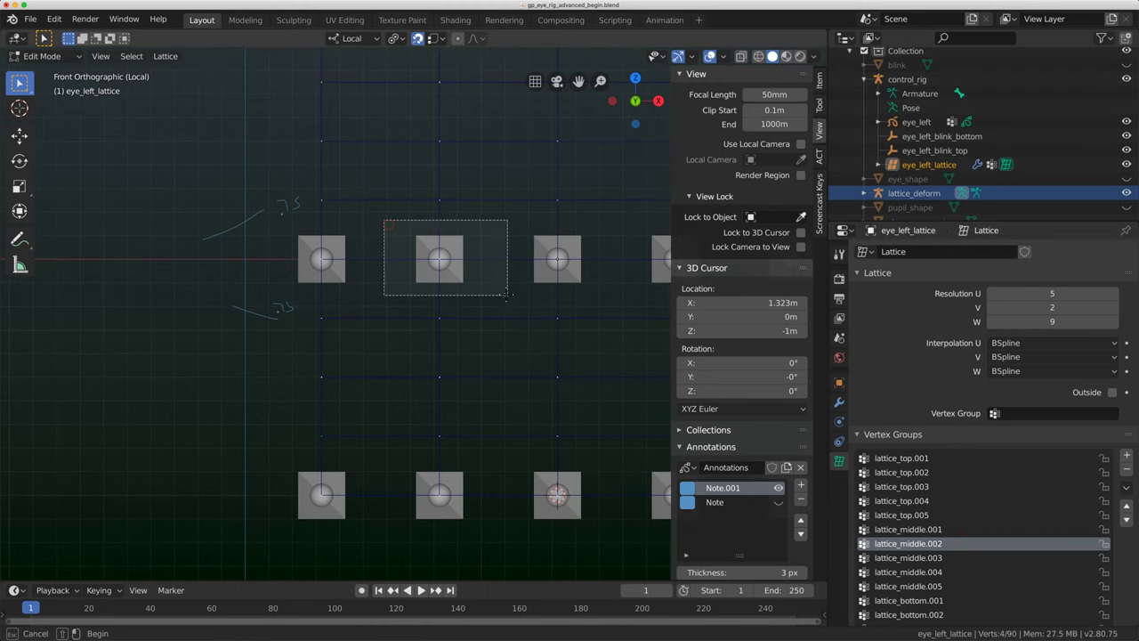
scroll(944, 499, "down", 5)
left_click(926, 398)
left_click(926, 413)
left_click(925, 427)
- Assign the bottom-row lattice points at each bone to their matching groups lattice_bottom.001 to lattice_bottom.005 at full weight
left_click(926, 440)
left_click(926, 455)
left_click(925, 484)
left_click(926, 497)
- Assign the points one row above and below the middle row to lattice_middle.002 to lattice_middle.005, column by column, with weight 0.750
double_click(993, 556)
type(".75")
key("Return")
left_click(925, 384)
middle_click_drag(364, 354, 357, 376, "shift")
left_click(926, 398)
left_click(925, 412)
left_click(924, 398)
left_click(924, 412)
left_click(924, 427)
left_click(924, 399)
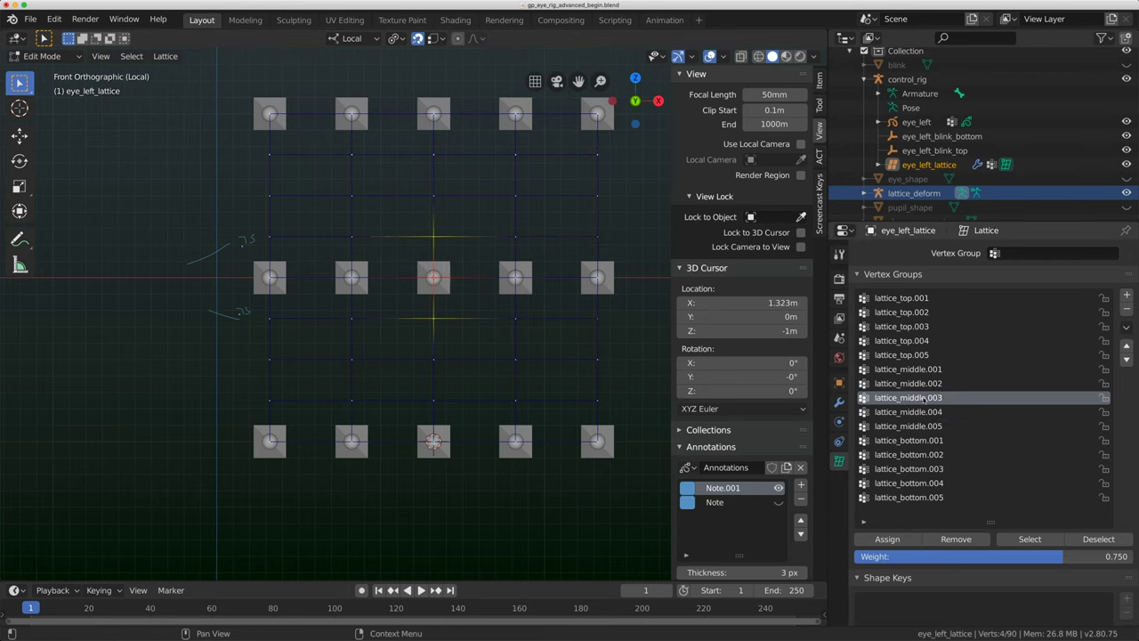
- Assign points two rows from the middle to lattice_middle.002 to .005 with weight 0.500, and weight the third-row points as in lattice_middle.001
scroll(926, 399, "down", 2, "ctrl")
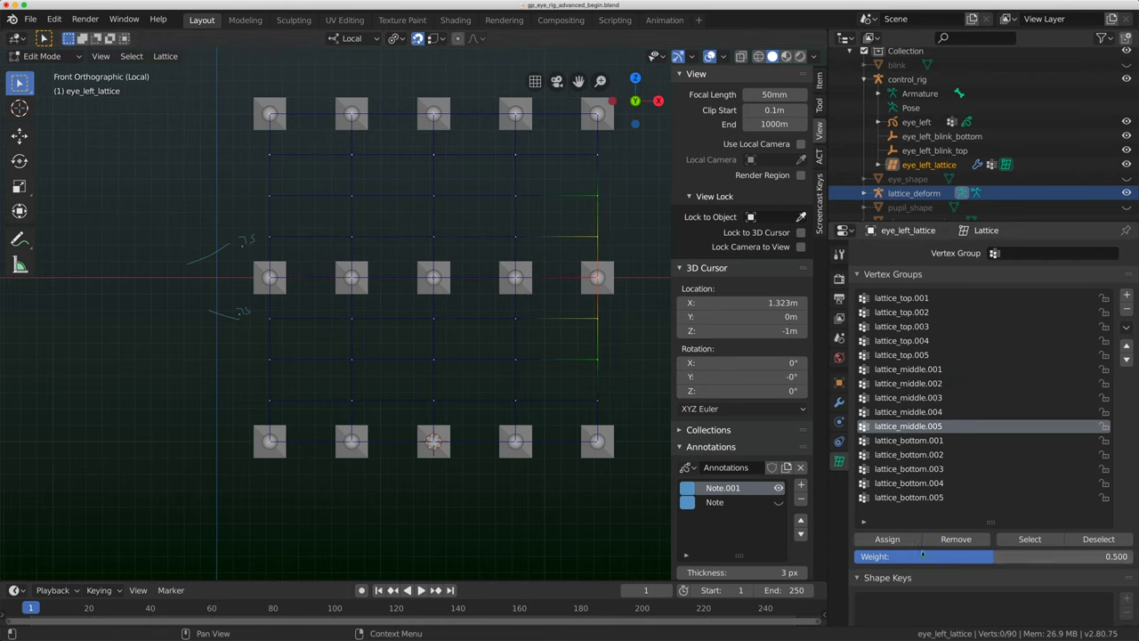
left_click(923, 384)
left_click(924, 398)
left_click(924, 412)
double_click(968, 557)
type(".75")
key("Return")
left_click(924, 426)
key("b")
- Assign the points one row above the bottom row to lattice_bottom.001 to lattice_bottom.005, column by column, with weight 0.750
left_click(924, 440)
double_click(972, 556)
type(".75")
key("Return")
left_click(924, 455)
key("b")
left_click(923, 483)
left_click(924, 497)
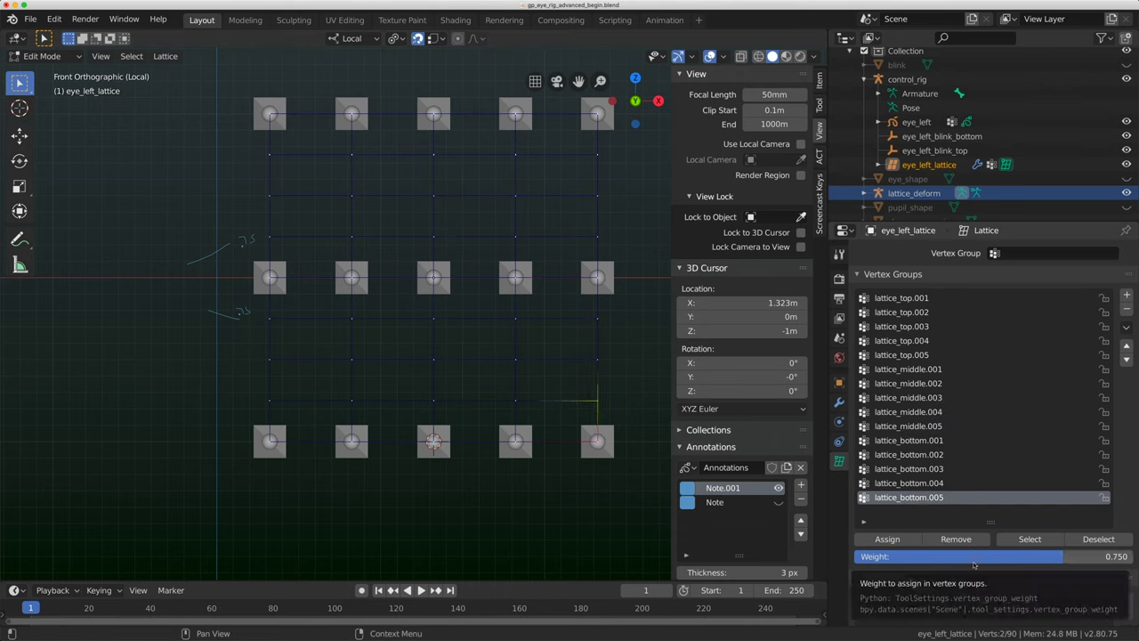
- Assign the points two rows above the bottom row to lattice_bottom.001 to lattice_bottom.005, column by column, with weight 0.500
double_click(973, 558)
type(".5")
left_click(917, 440)
left_click(916, 455)
left_click(916, 469)
left_click(916, 483)
left_click(916, 498)
left_click(897, 539)
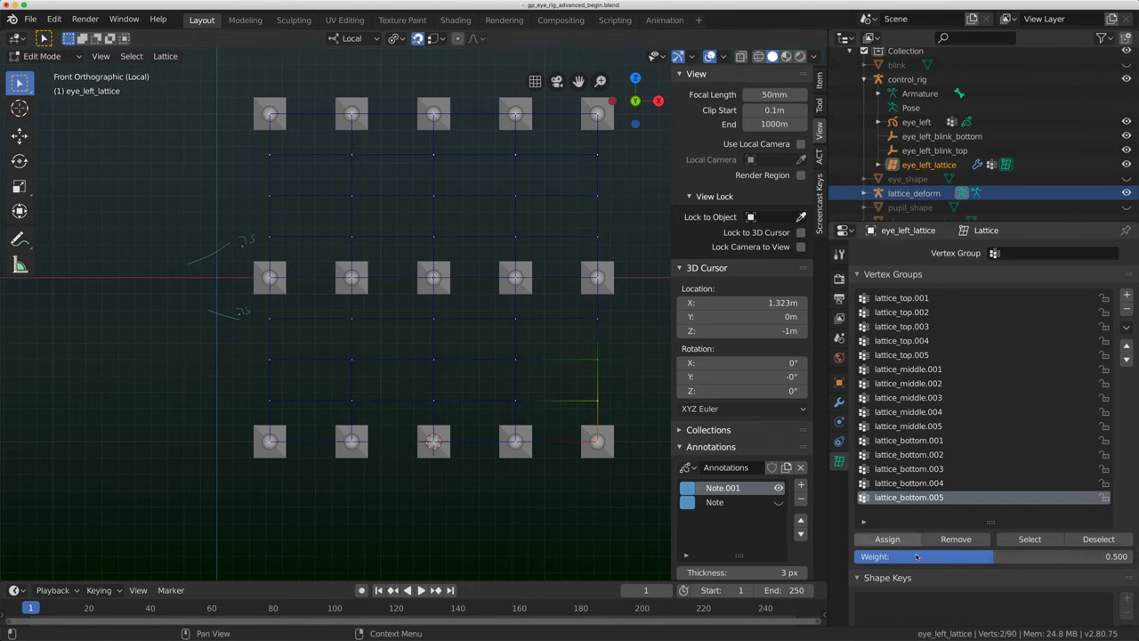
- Assign the points three rows above the bottom row to lattice_bottom.001 to lattice_bottom.005, column by column, with weight 0.250
double_click(917, 556)
type(".25")
scroll(917, 534, "down", 2)
left_click(907, 397)
left_click(907, 411)
left_click(908, 426)
left_click(908, 439)
left_click(906, 454)
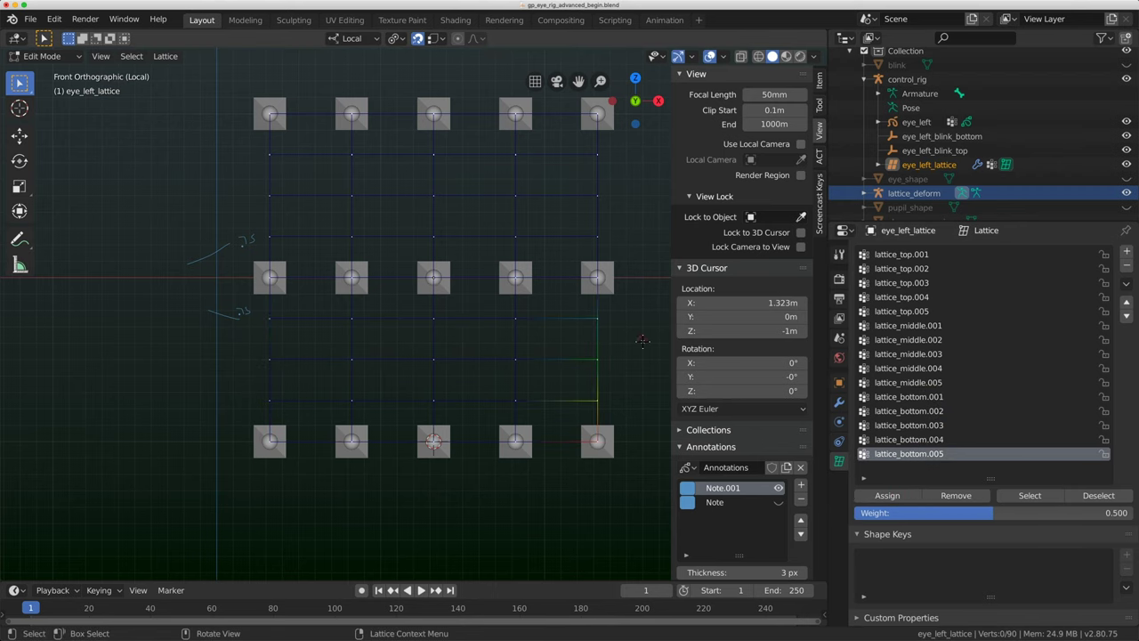
key("Tab")
left_click(599, 279)
key("Tab")
key("Tab")
left_click(580, 319)
key("Tab")
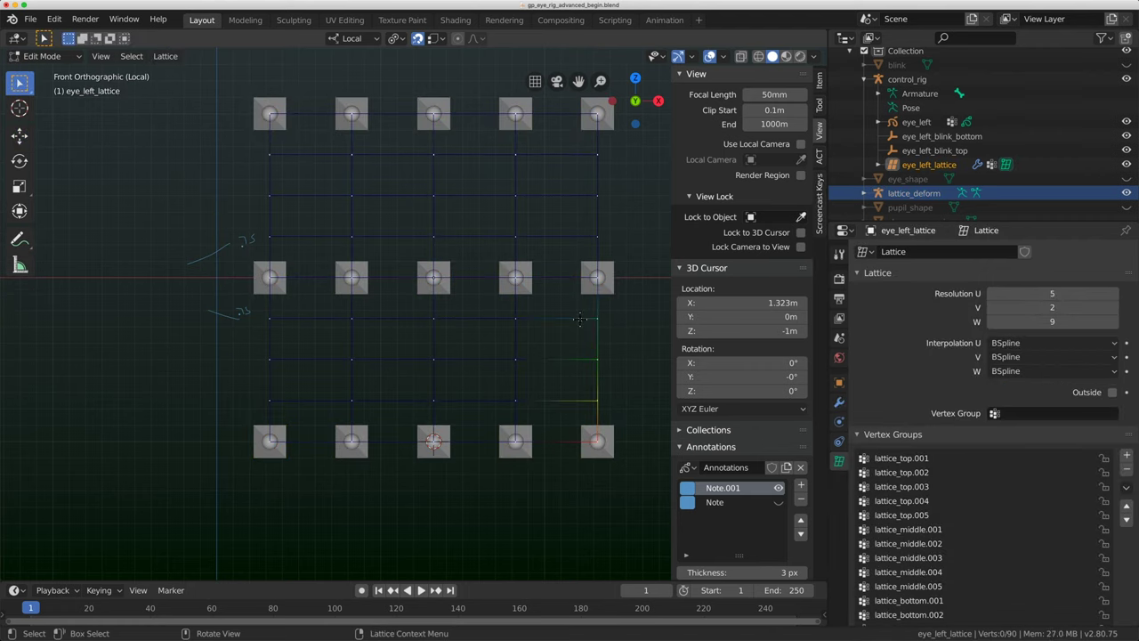
- Examine the weight distribution of lattice_middle.003 and lattice_middle.001 on the lattice
scroll(935, 569, "down", 3)
scroll(935, 574, "up", 1, "ctrl")
scroll(932, 545, "up", 1, "ctrl")
scroll(931, 544, "up", 5, "ctrl")
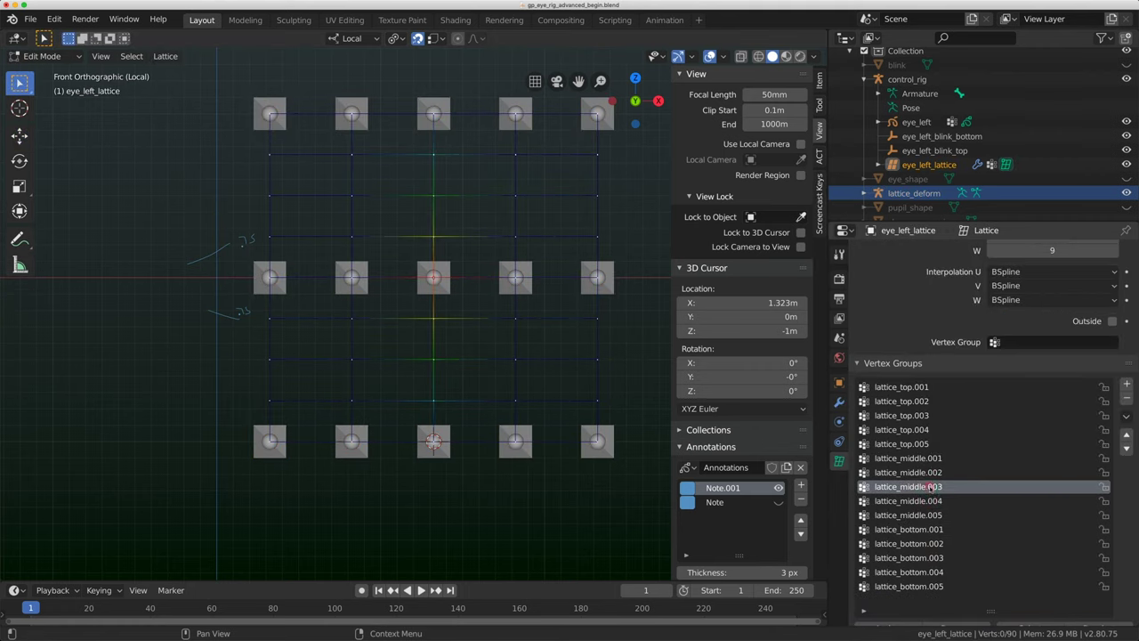
scroll(931, 487, "up", 1, "ctrl")
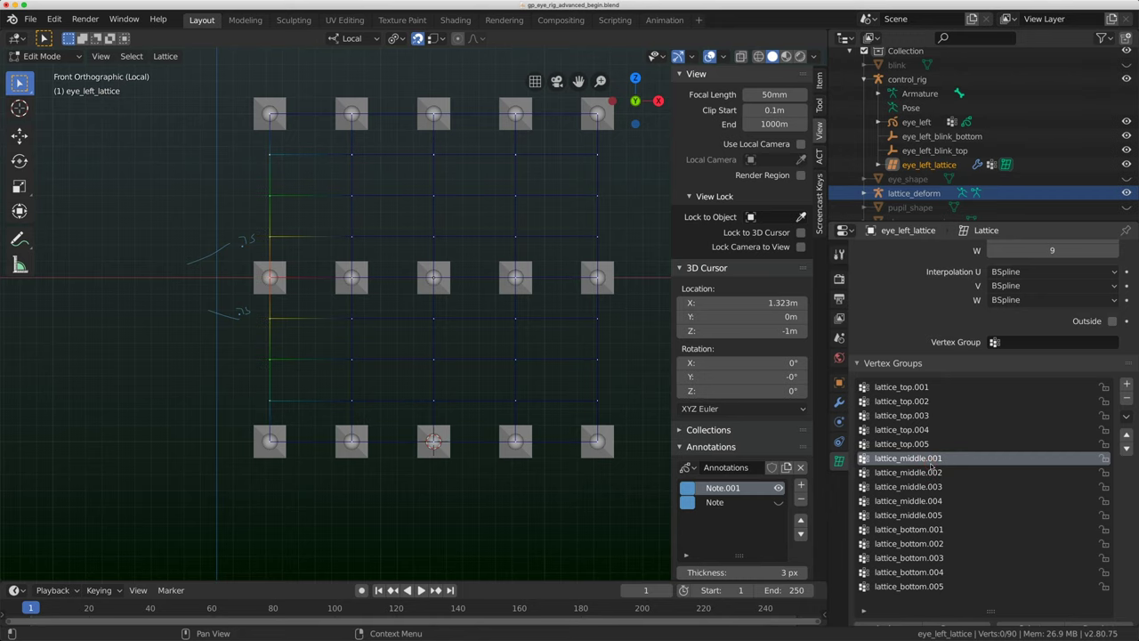
scroll(334, 415, "down", 8)
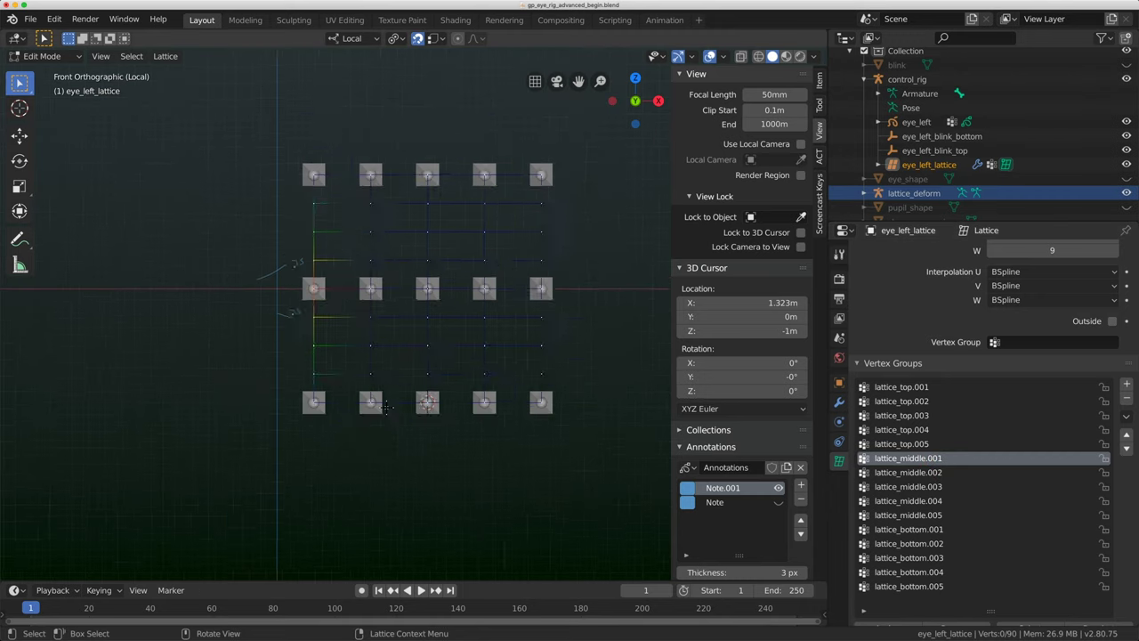
scroll(411, 372, "up", 6)
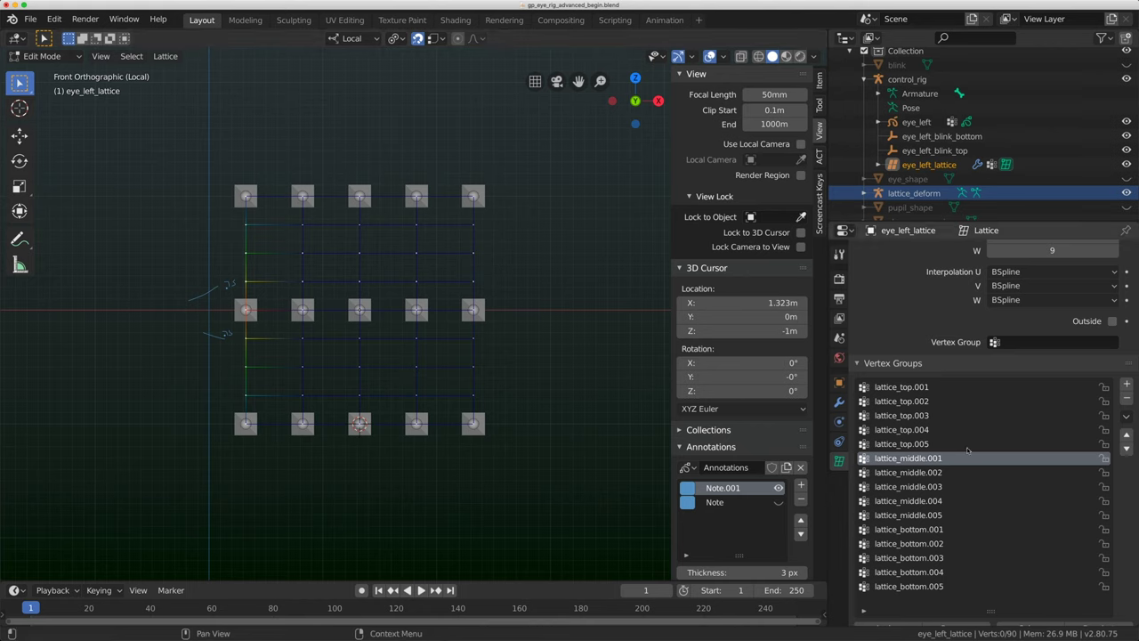
- Go through the lattice_top, lattice_middle and first lattice_bottom vertex groups, checking how each one's weights fade along its column
left_click(920, 433)
left_click(920, 443)
left_click(922, 420)
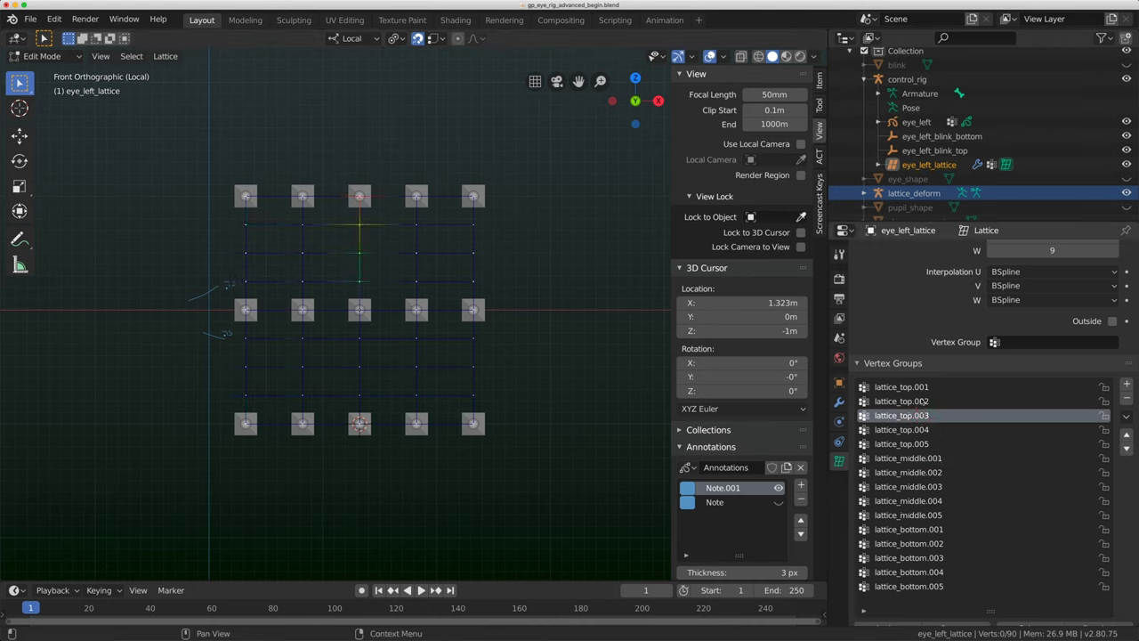
left_click(922, 402)
left_click(922, 388)
left_click(922, 401)
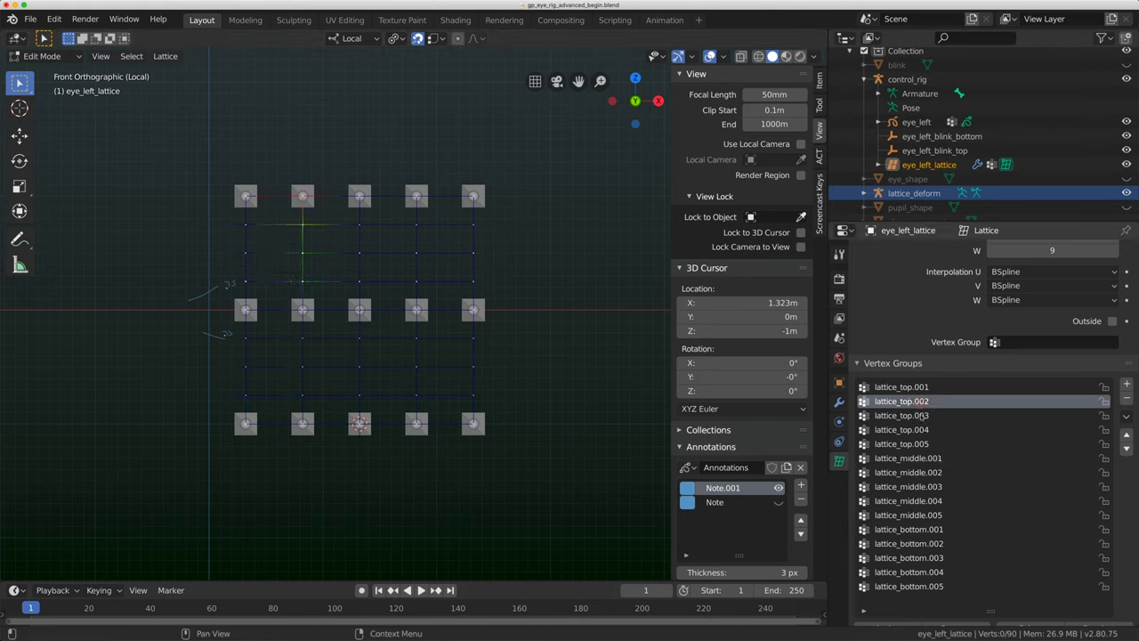
left_click(920, 416)
left_click(917, 431)
left_click(916, 445)
left_click(916, 458)
left_click(915, 473)
left_click(916, 487)
left_click(921, 502)
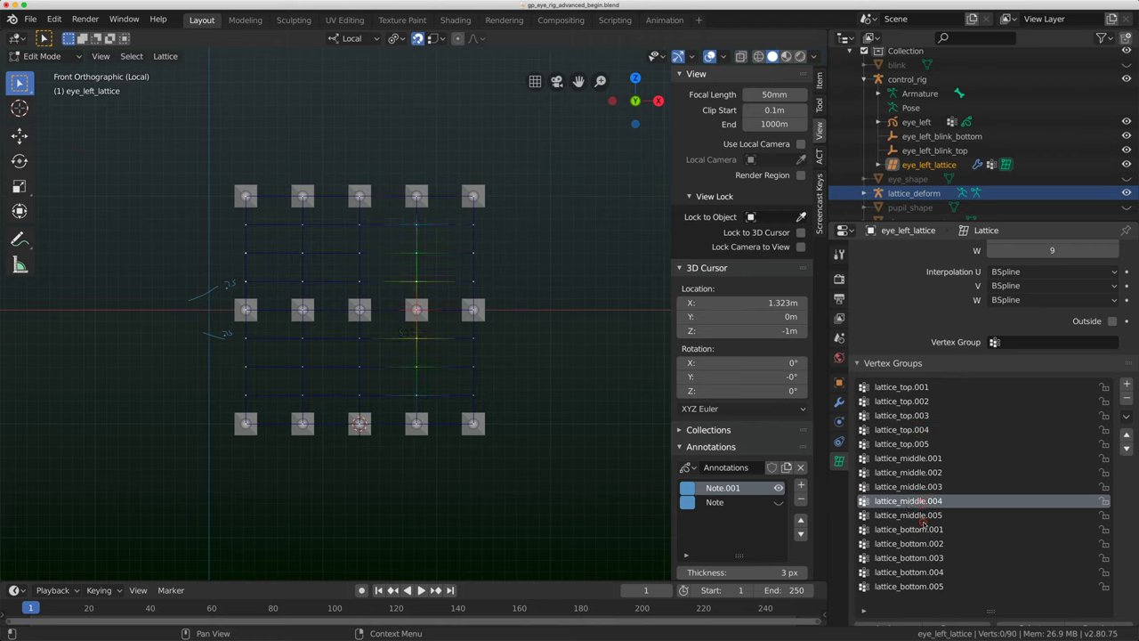
left_click(923, 529)
left_click(930, 543)
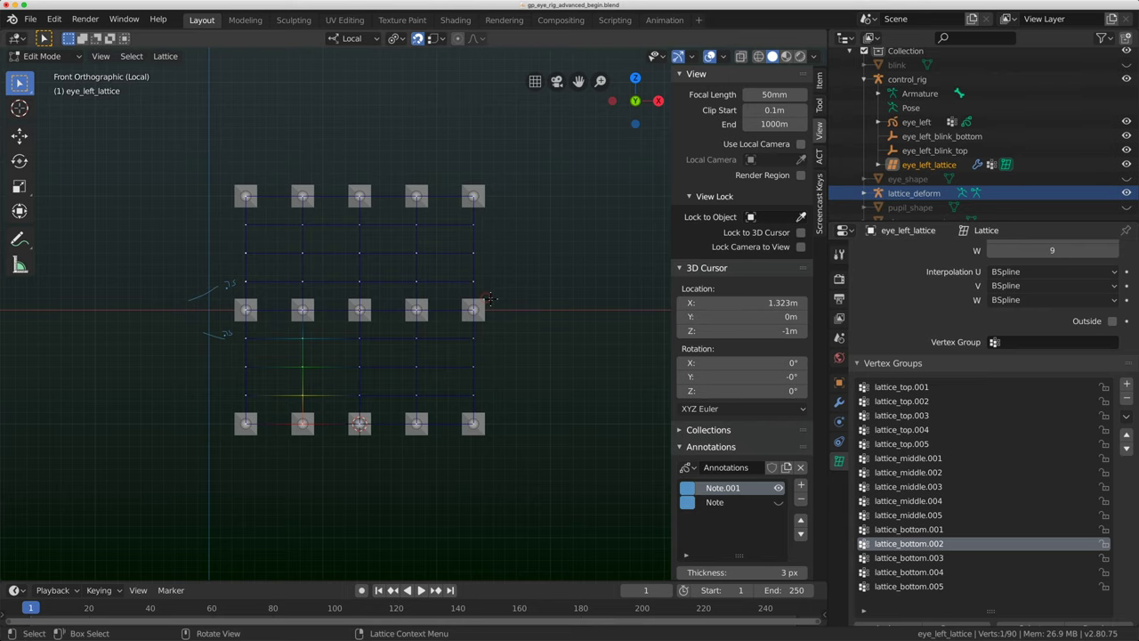
- Leave lattice editing, select the lattice_deform armature and switch it to Pose Mode
left_click(50, 60)
left_click(51, 76)
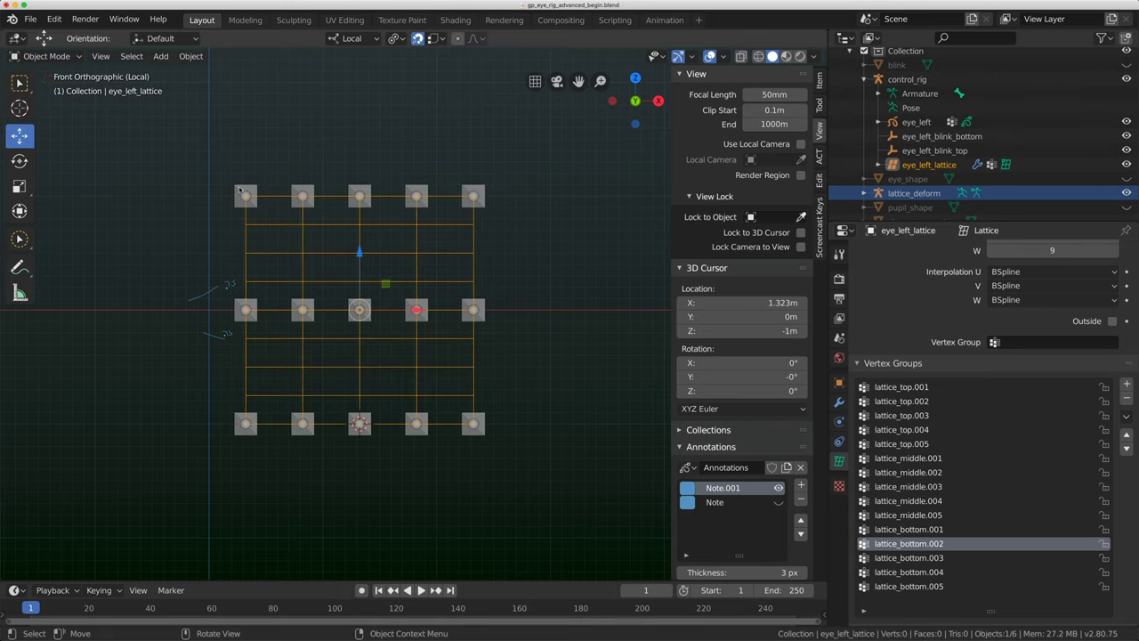
left_click(257, 187)
key("Tab")
left_click(249, 189)
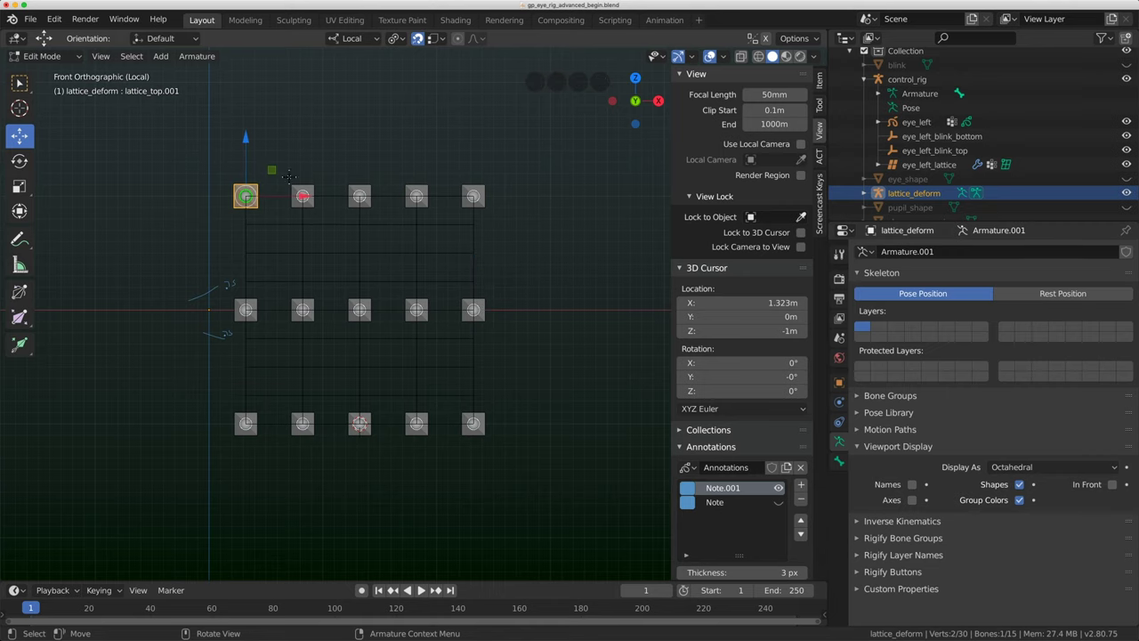
left_click(42, 56)
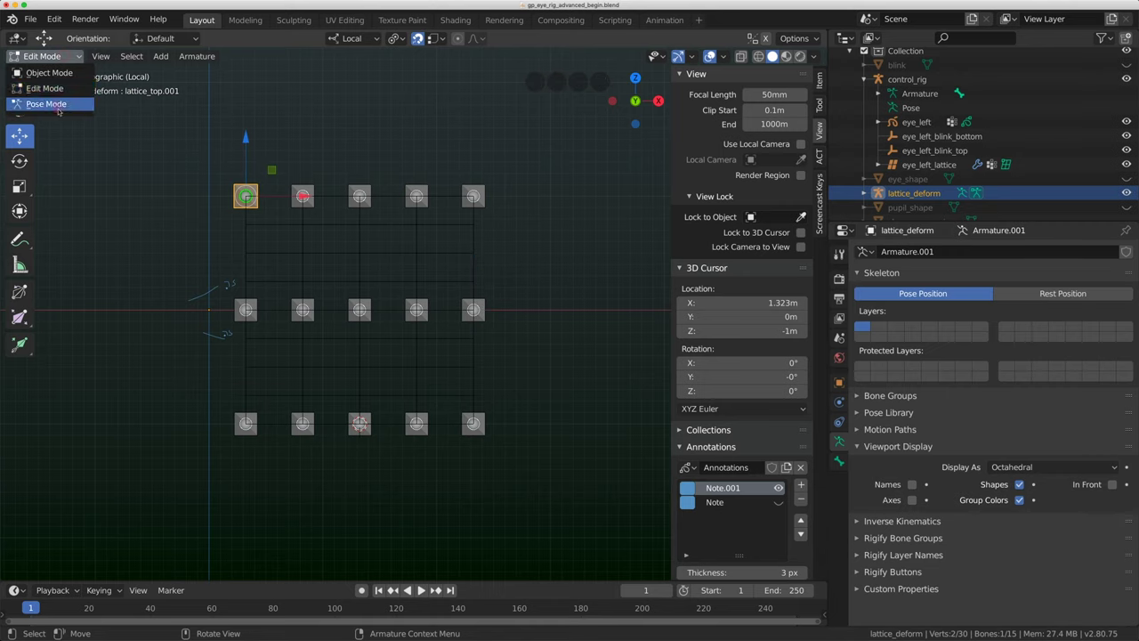
left_click(44, 104)
- Test that the whole lattice follows by moving all lattice_deform bones together, and undo the move
scroll(364, 204, "down", 4)
scroll(364, 204, "up", 2)
key("a")
scroll(368, 209, "down", 3)
scroll(368, 212, "up", 3)
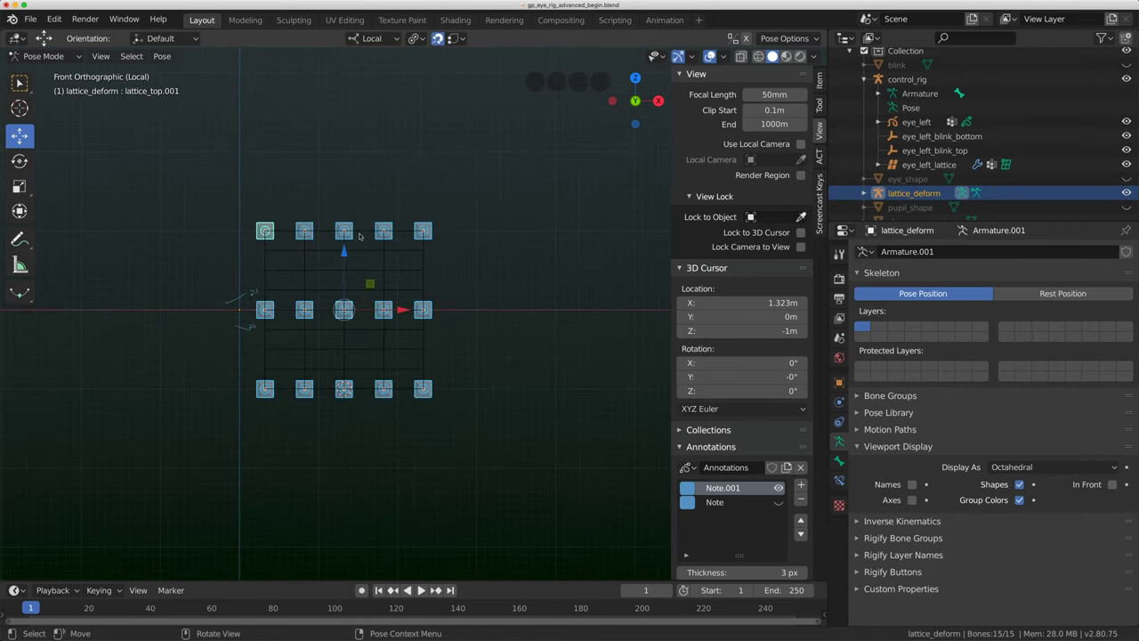
key("g")
left_click(471, 161)
key("g")
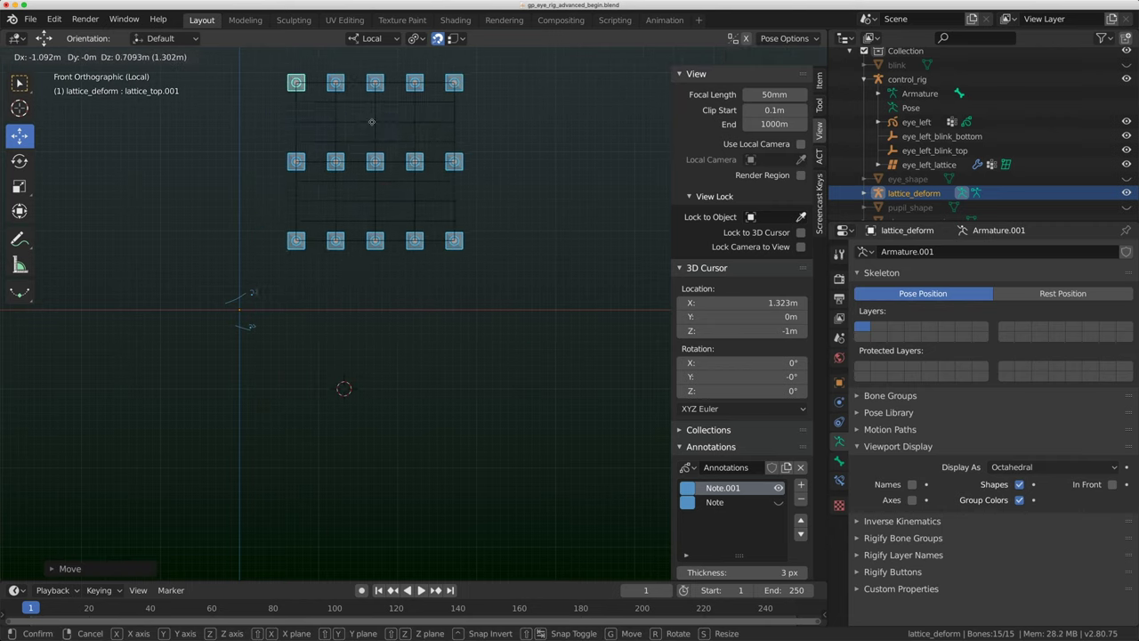
right_click(259, 198)
key("ctrl+z")
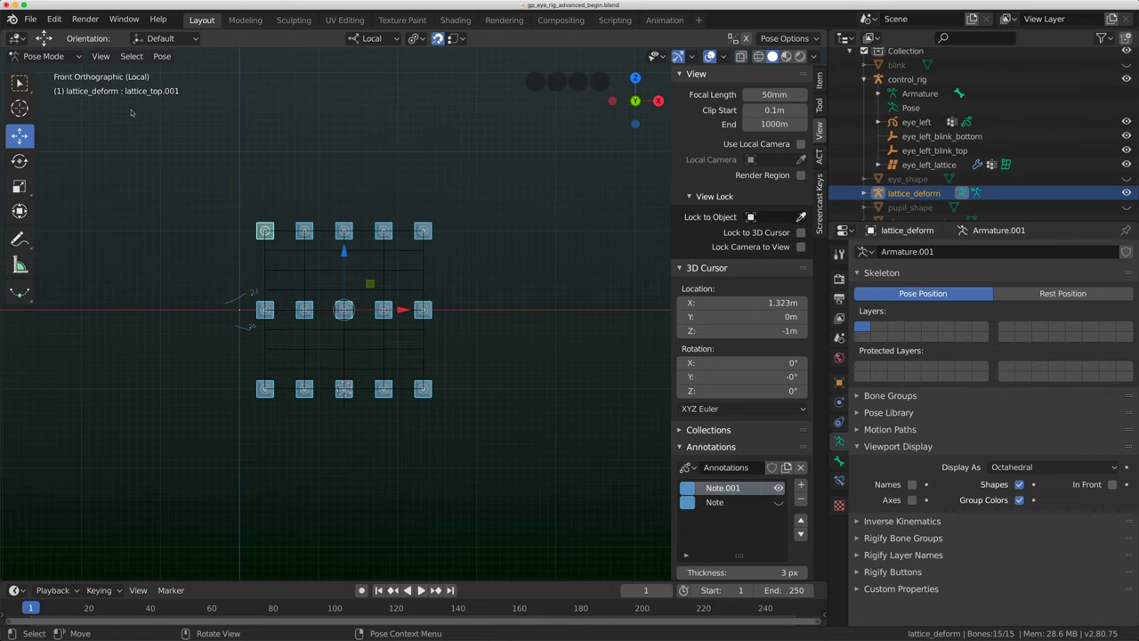
- Exit Local View to show the eye and control rig around the lattice
left_click(109, 57)
mouse_move(155, 181)
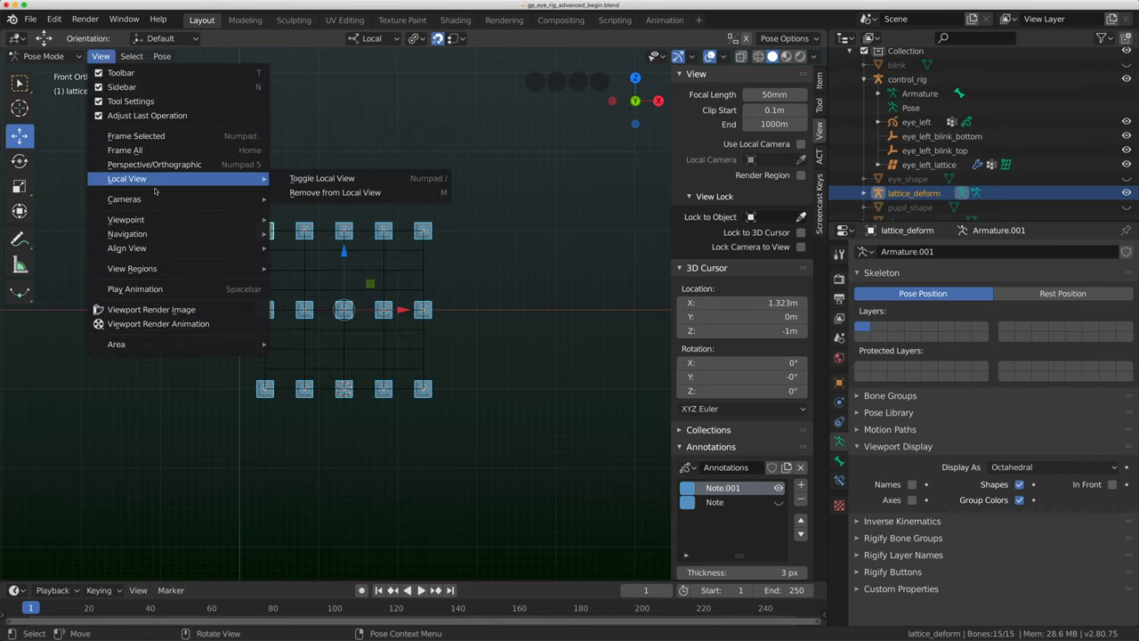
left_click(363, 183)
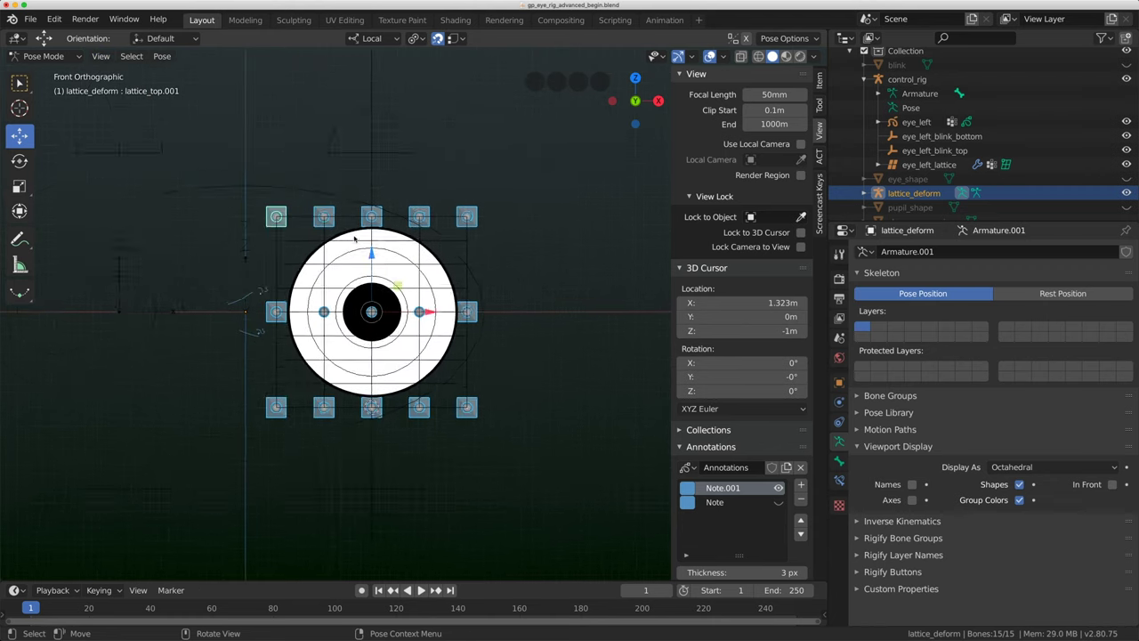
- Test the eye deformation by moving the lattice_top.003 bone down over the eye, and cancel the move
middle_click_drag(352, 170, 405, 166, "shift")
left_click(405, 167)
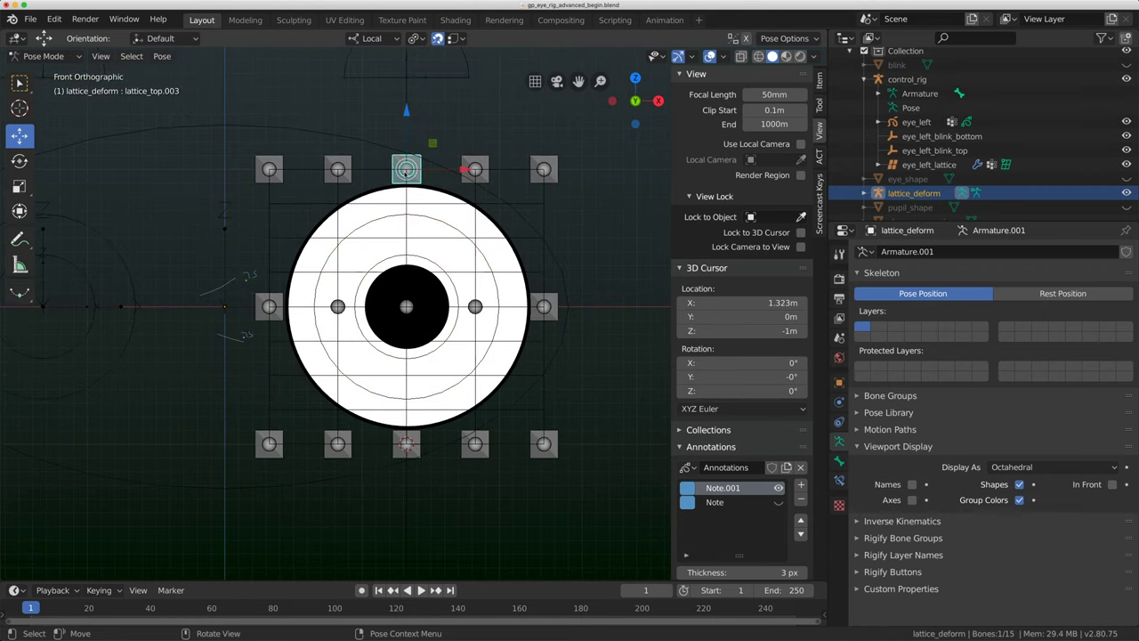
key("g")
left_click_drag(409, 258, 416, 282)
right_click(428, 147)
scroll(430, 133, "down", 2)
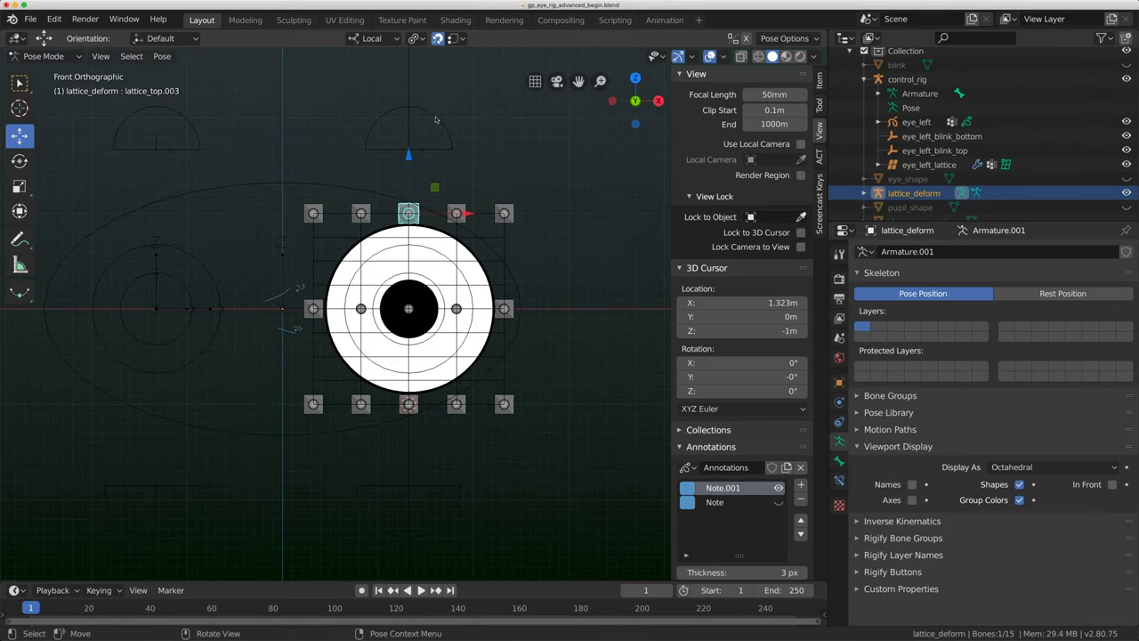
- Pose the control rig by lowering the eye_left_blink_top control along its local Z axis to the top row of lattice bones
left_click(435, 113)
key("ctrl+Tab")
key("g")
key("z")
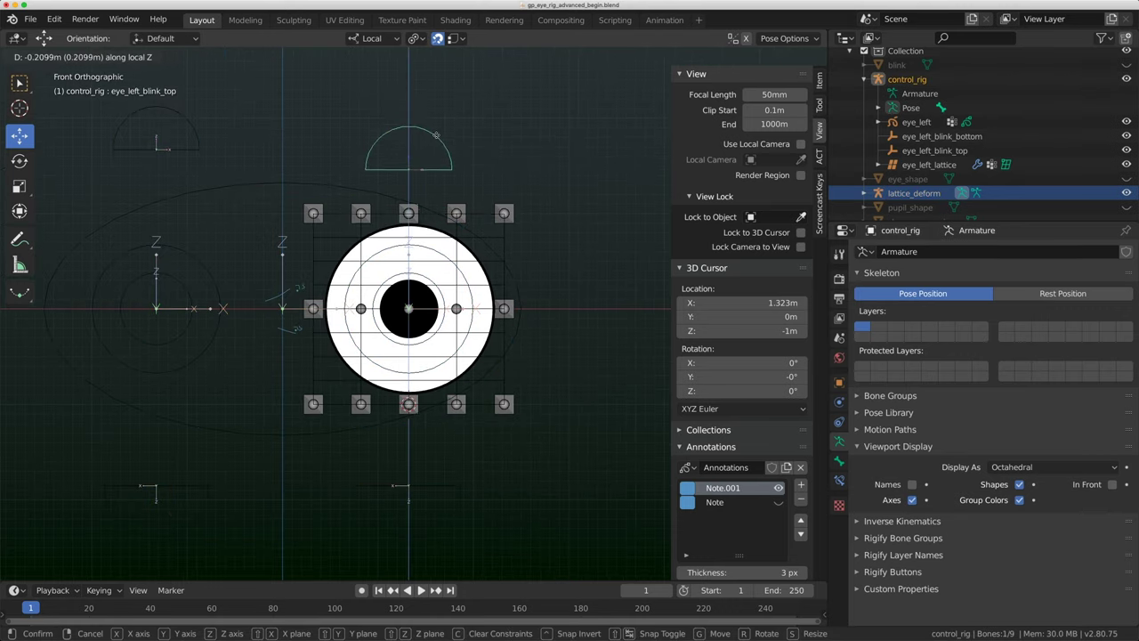
left_click(438, 178)
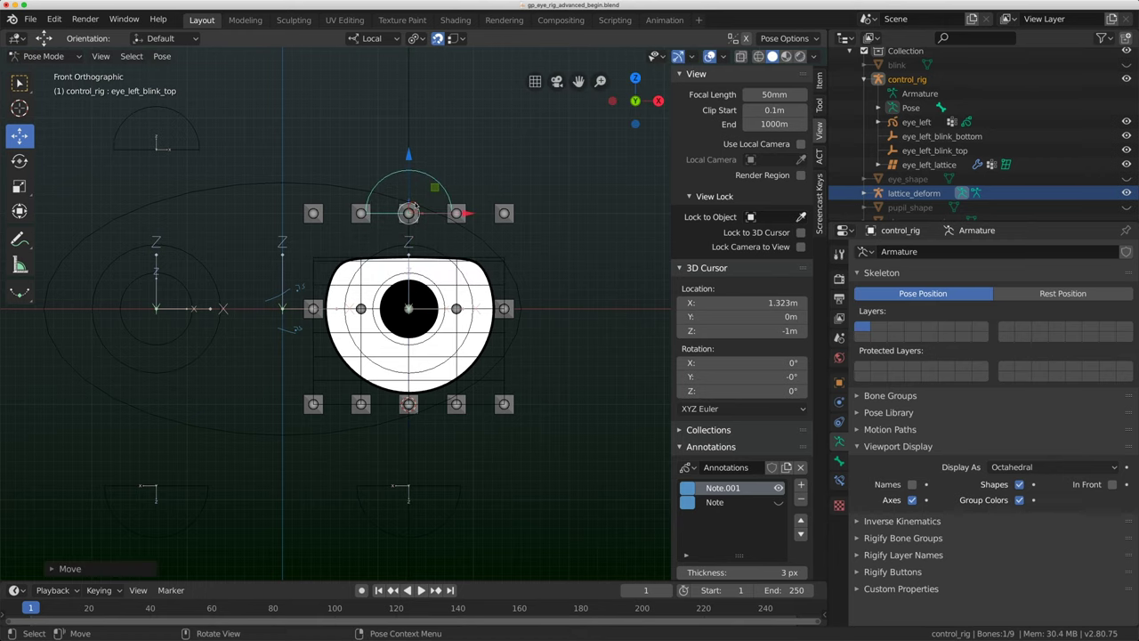
- Test reshaping the half-closed eyelid by lowering the lattice_top.003, lattice_top.002 and lattice_top.001 bones toward the eye
scroll(420, 214, "up", 3)
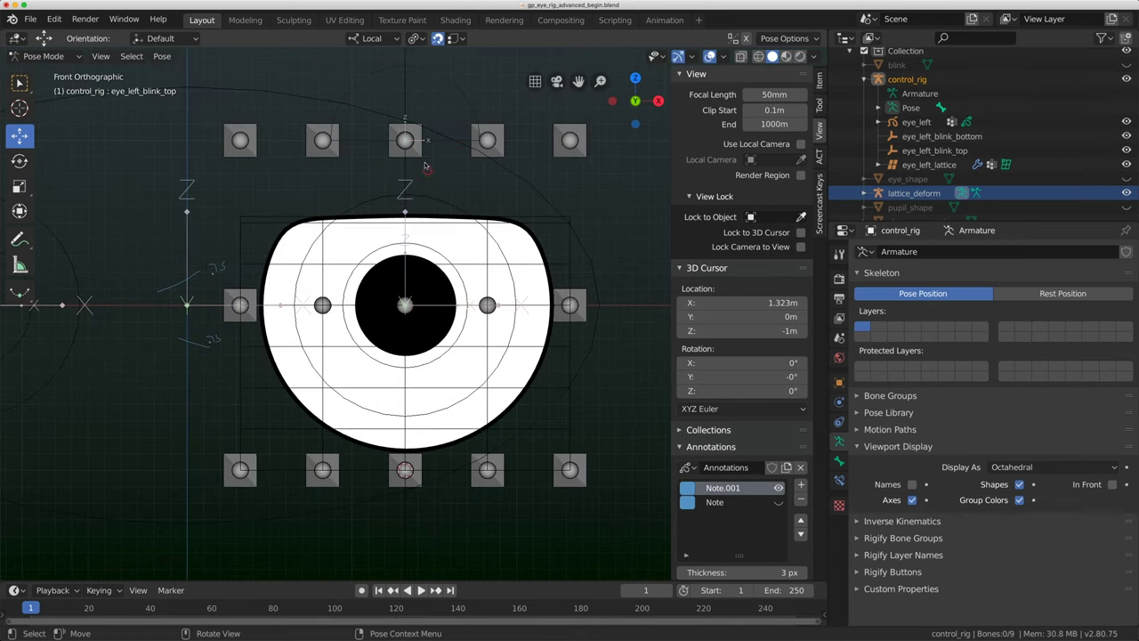
left_click(418, 156)
key("g")
left_click(350, 165)
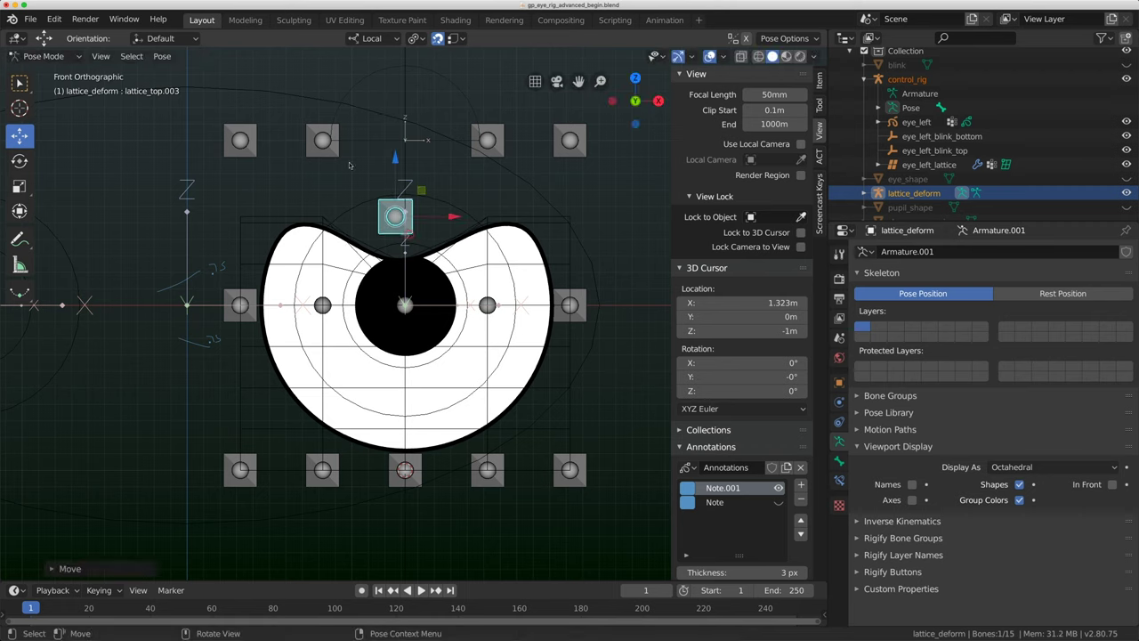
left_click(325, 142)
key("g")
left_click(320, 222)
left_click(252, 132)
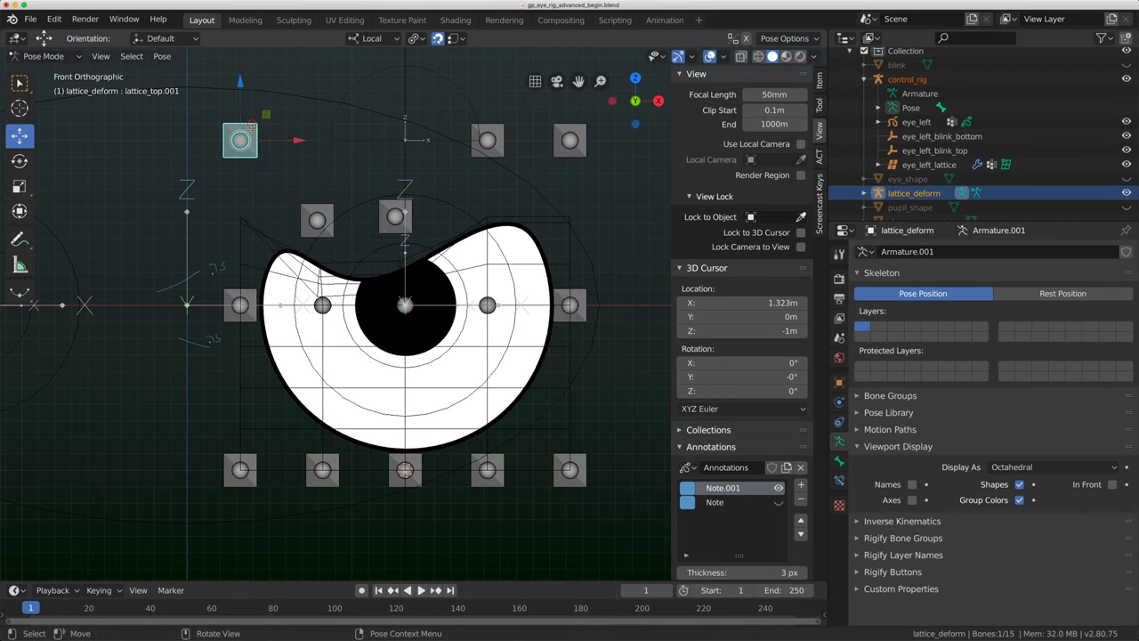
key("g")
left_click(265, 233)
- Clear the location of all bones in both armatures, and try another move of the lattice_top.003 bone
key("a")
key("alt+g")
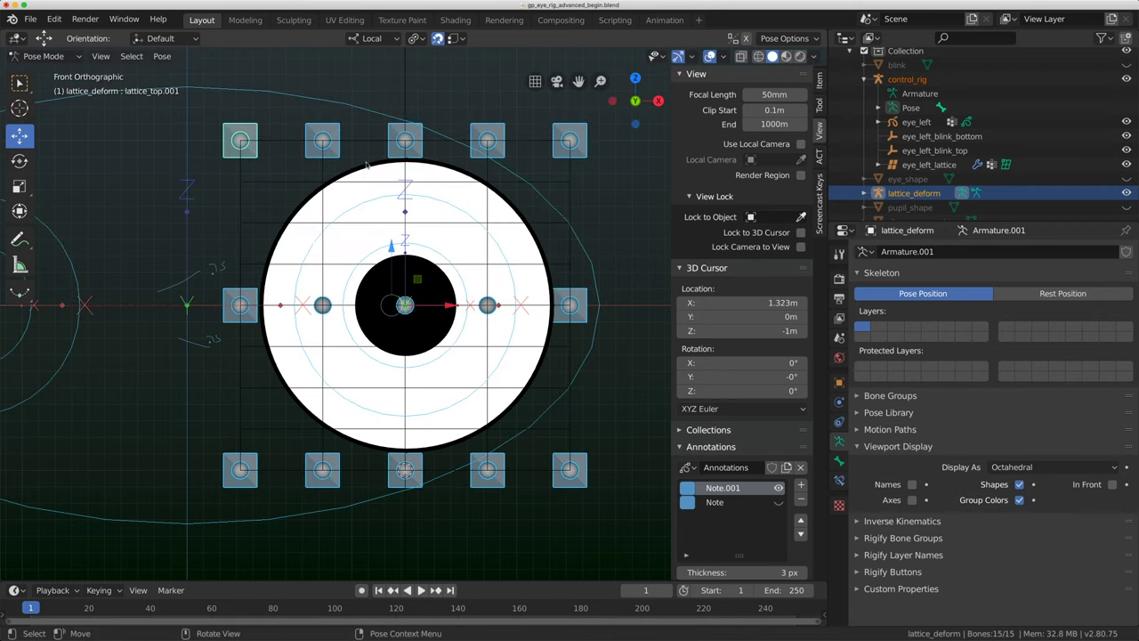
left_click(405, 140)
scroll(404, 140, "down", 2)
key("g")
left_click(359, 157)
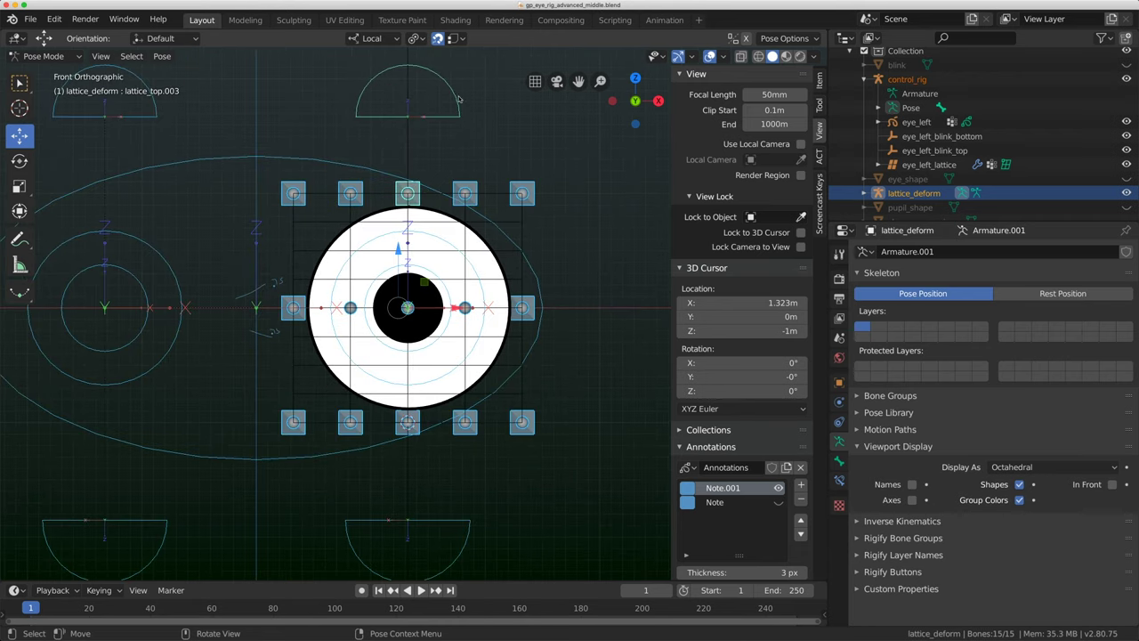
- Test moving the eye_left_blink_top control of the control rig, and cancel the move
left_click(458, 98)
scroll(412, 307, "down", 3)
scroll(379, 307, "up", 2)
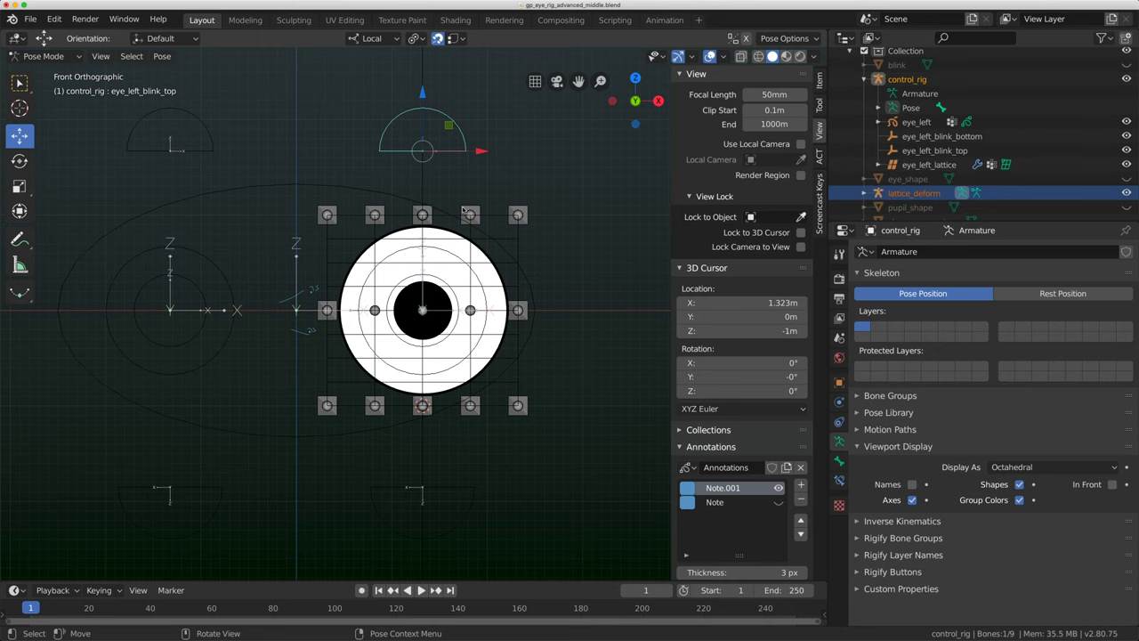
key("g")
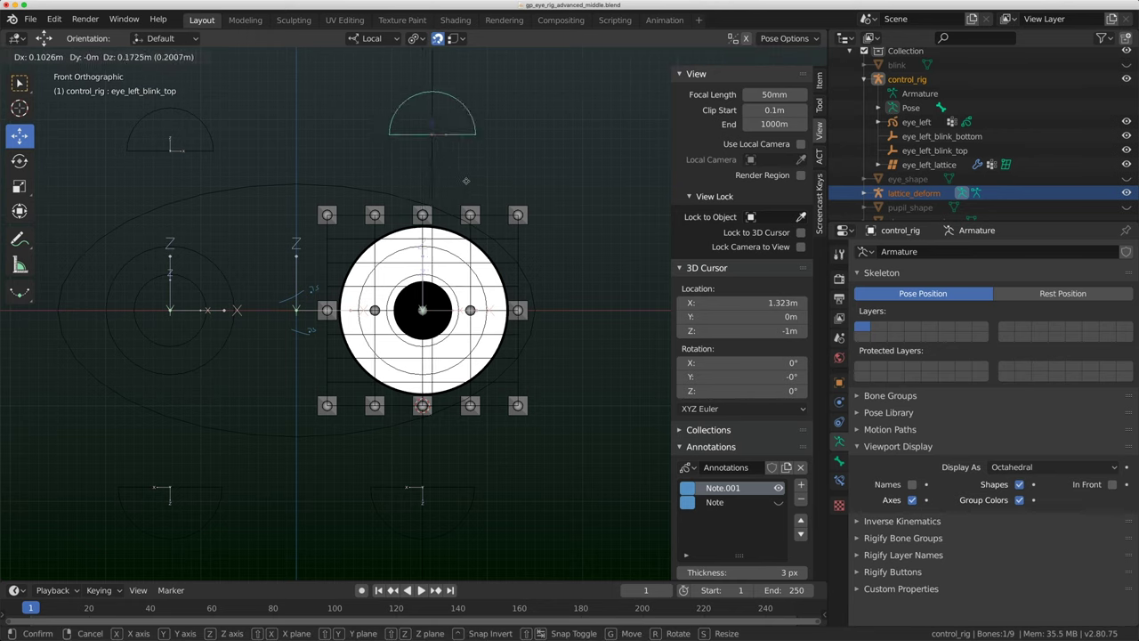
right_click(465, 208)
- Return to Object Mode and select the lattice_deform armature, with control_rig added as the active object
key("ctrl+Tab")
left_click(479, 210)
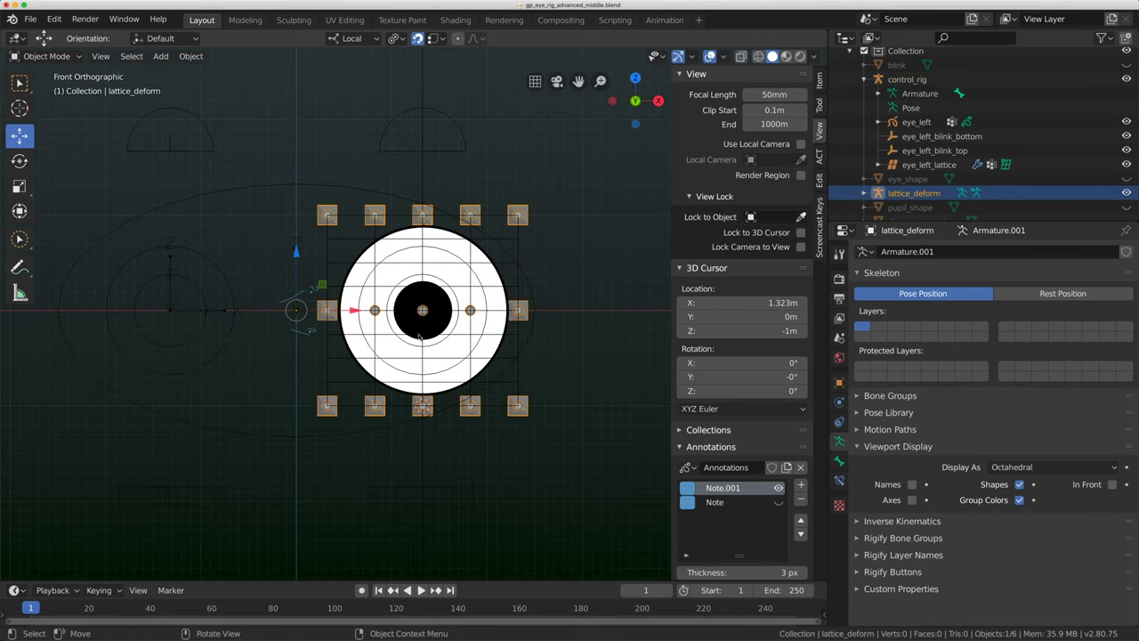
middle_click_drag(365, 305, 493, 252)
left_click(494, 113)
left_click(544, 214)
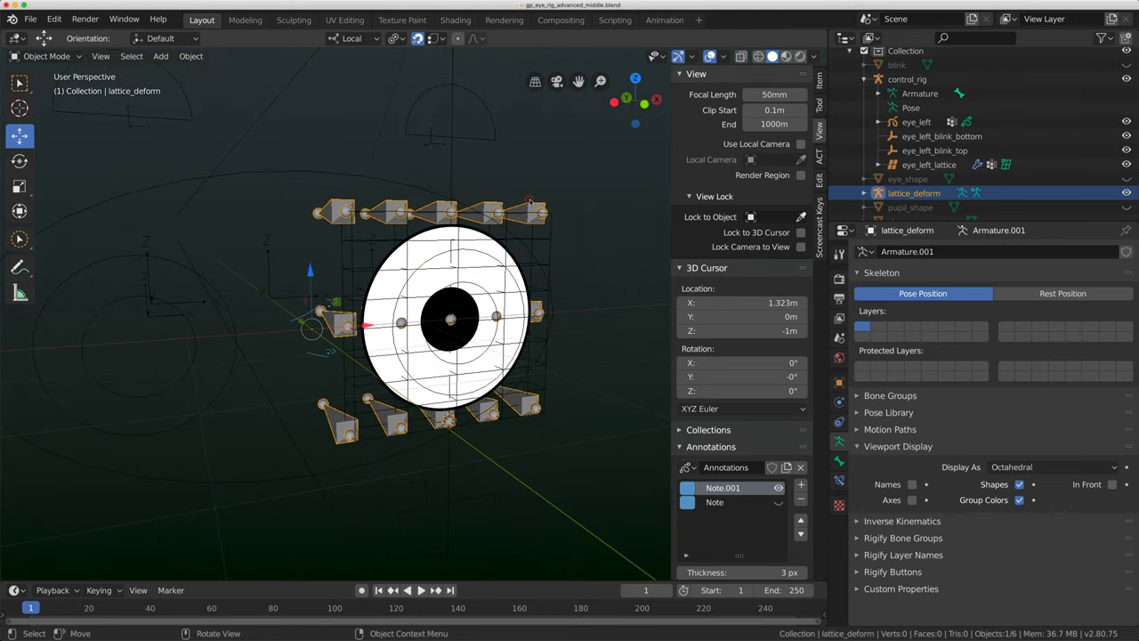
left_click(489, 258, "shift")
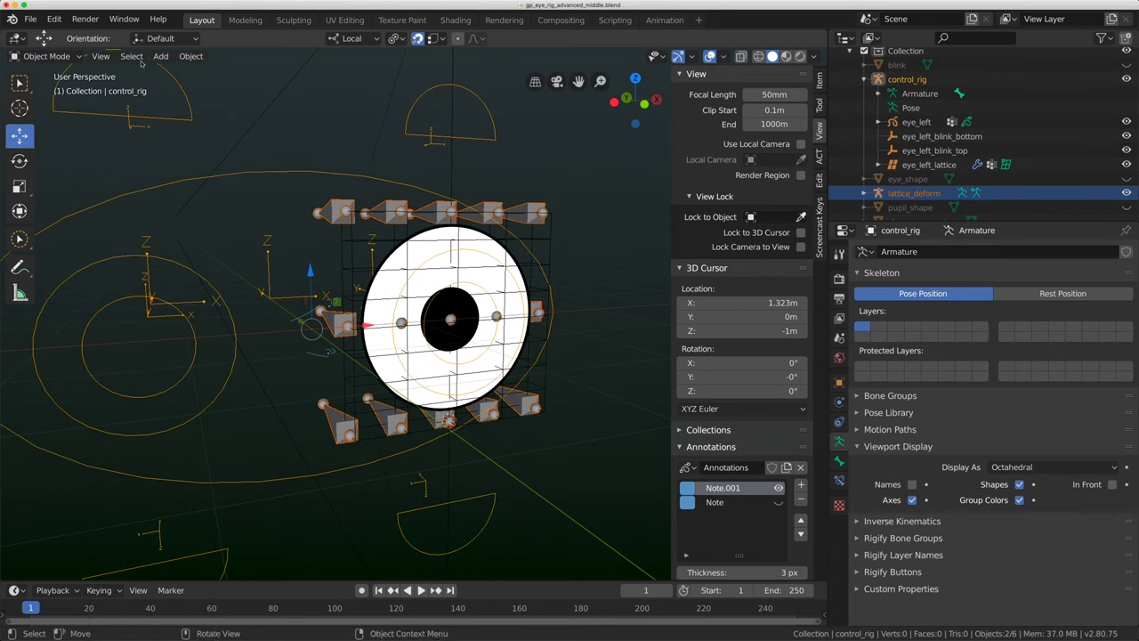
- Parent the lattice_deform armature to the control rig's eye_left bone in Pose Mode, using Bone parenting
left_click(45, 56)
left_click(44, 104)
middle_click_drag(445, 205, 471, 221)
left_click(476, 211, "shift")
left_click(163, 56)
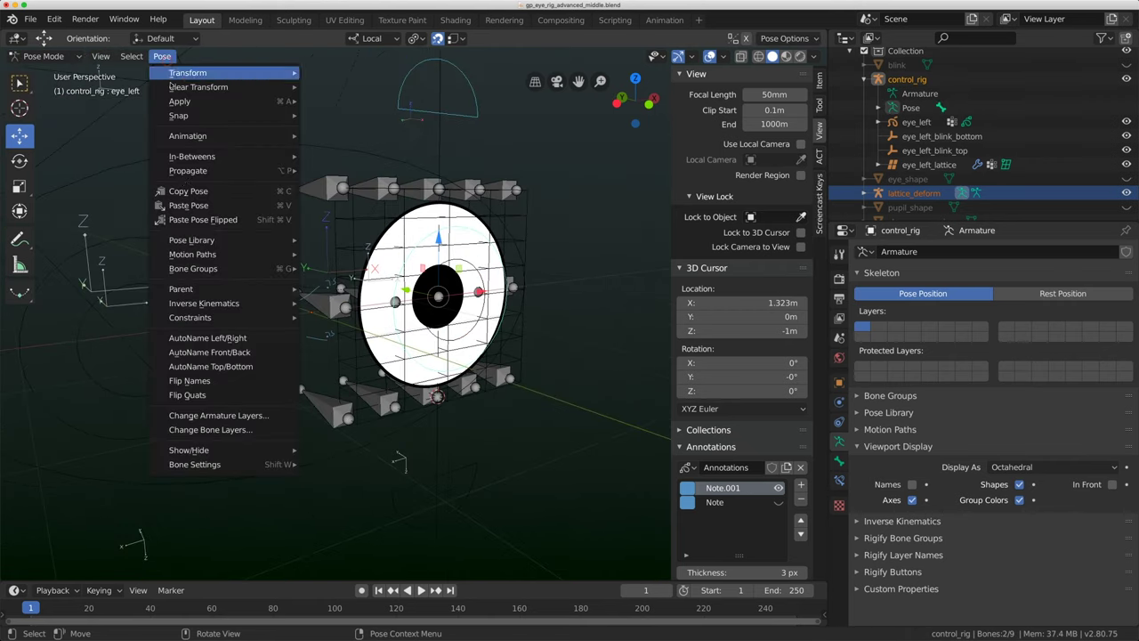
mouse_move(212, 289)
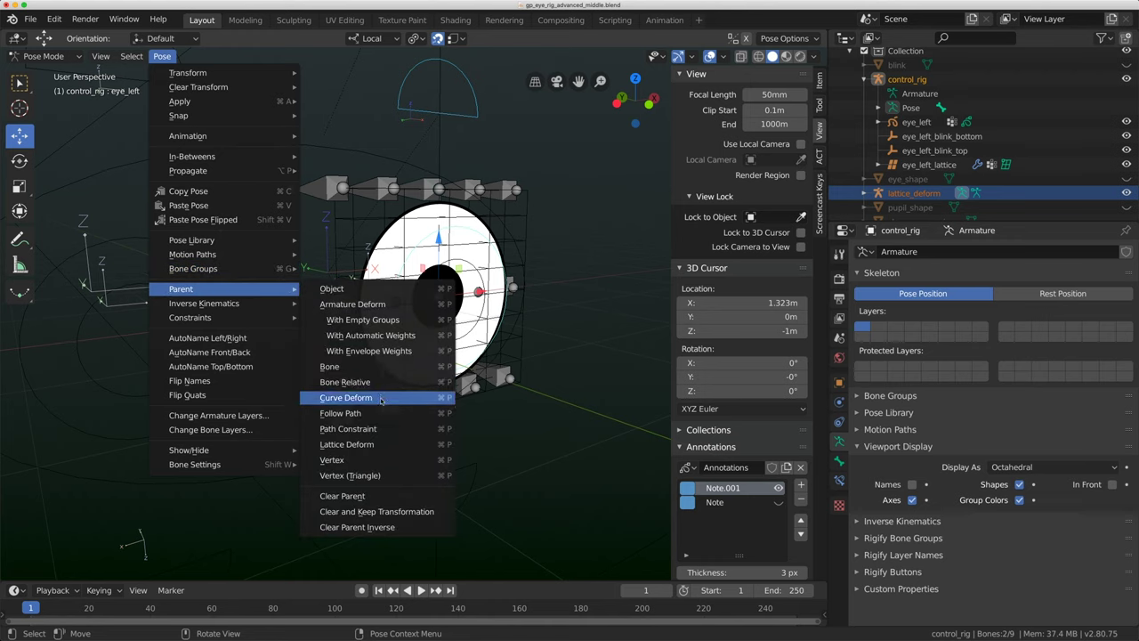
left_click(383, 368)
- Test the new parenting in front view by moving and rotating the eye_left control
middle_click_drag(510, 315, 470, 314)
scroll(429, 247, "down", 2)
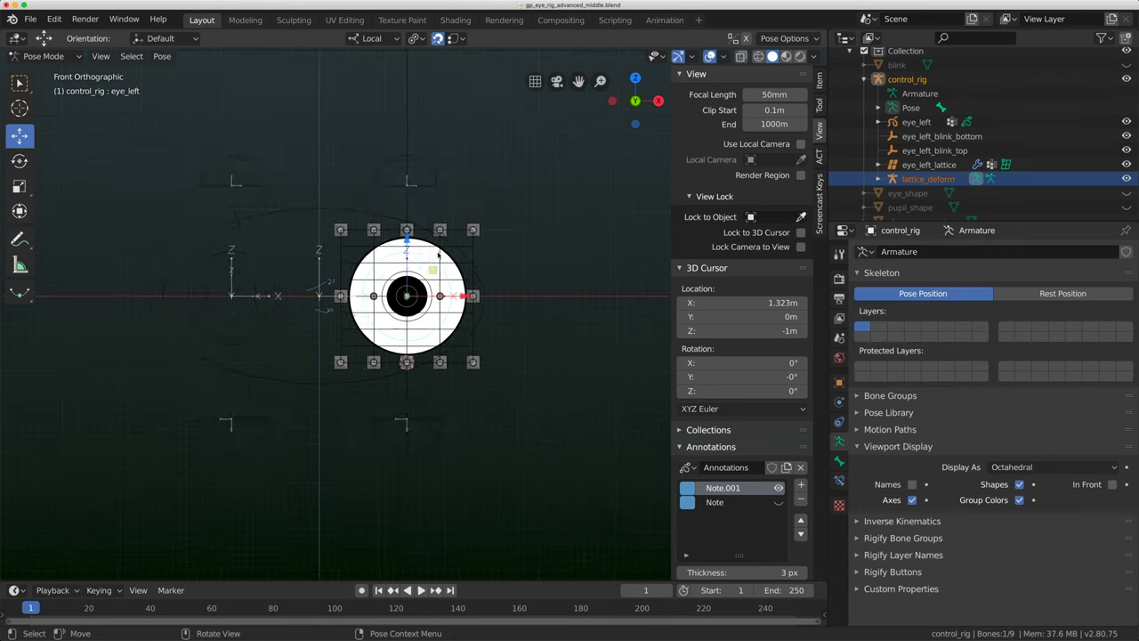
key("g")
left_click(569, 165)
key("r")
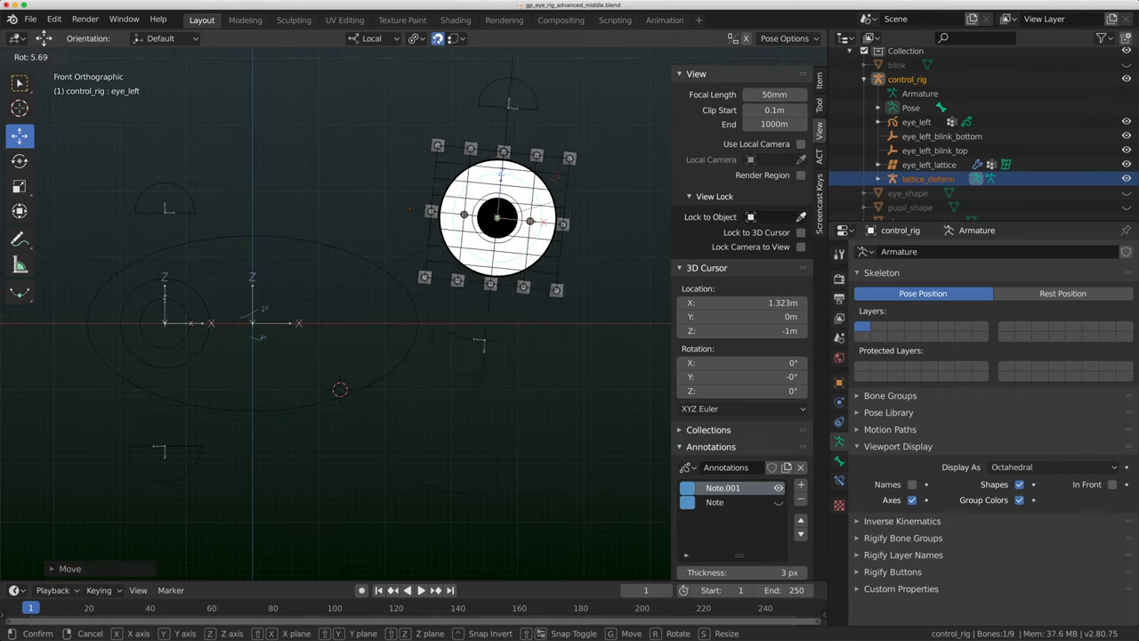
left_click(553, 205)
middle_click_drag(553, 207, 418, 277, "shift")
key("g")
left_click(525, 252)
key("r")
left_click(557, 211)
- Test reshaping the eye's upper edge by lowering the inner bones of the top lattice row
left_click(532, 189)
key("g")
left_click_drag(531, 218, 430, 227)
- Test moving and rotating the eye_left control while the lattice is deformed
left_click(504, 238)
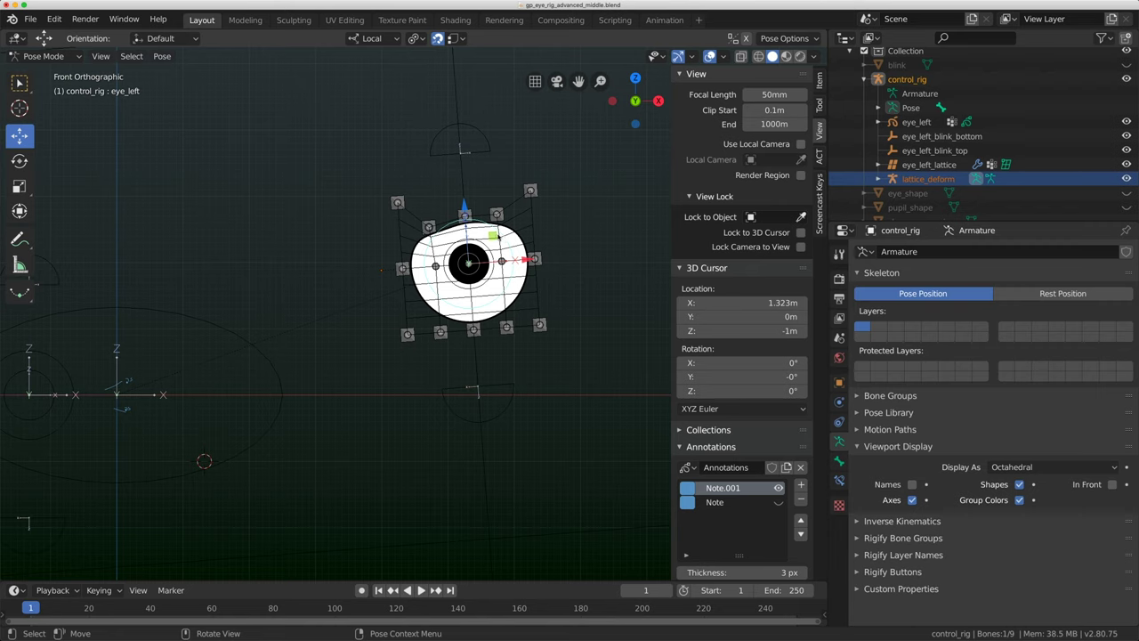
key("g")
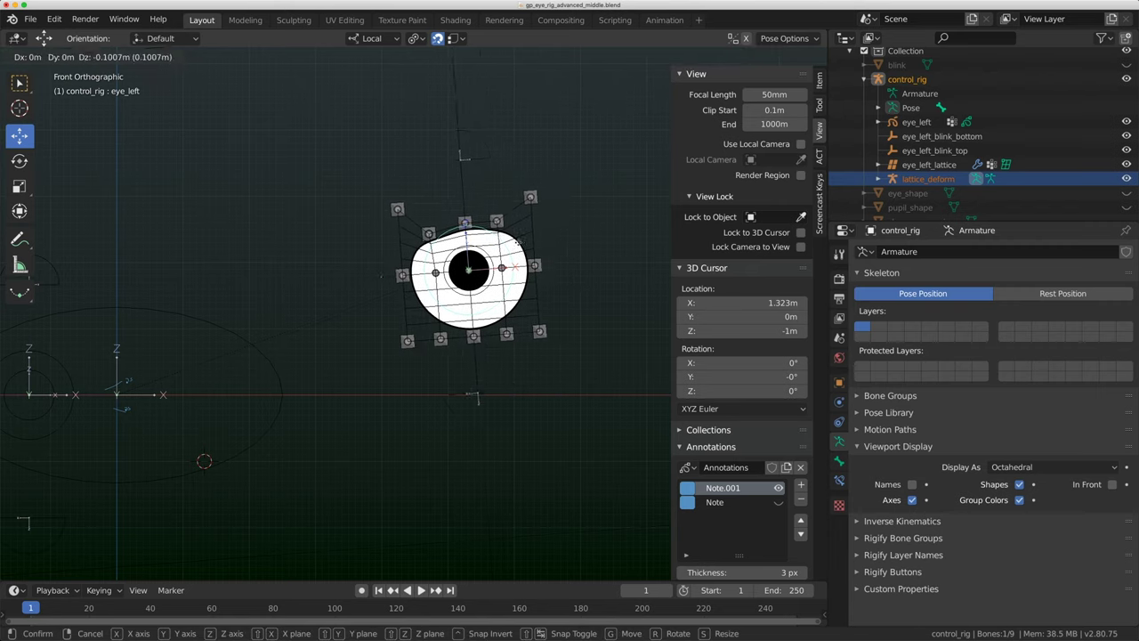
left_click_drag(519, 242, 516, 236)
left_click(550, 188)
key("ctrl+Tab")
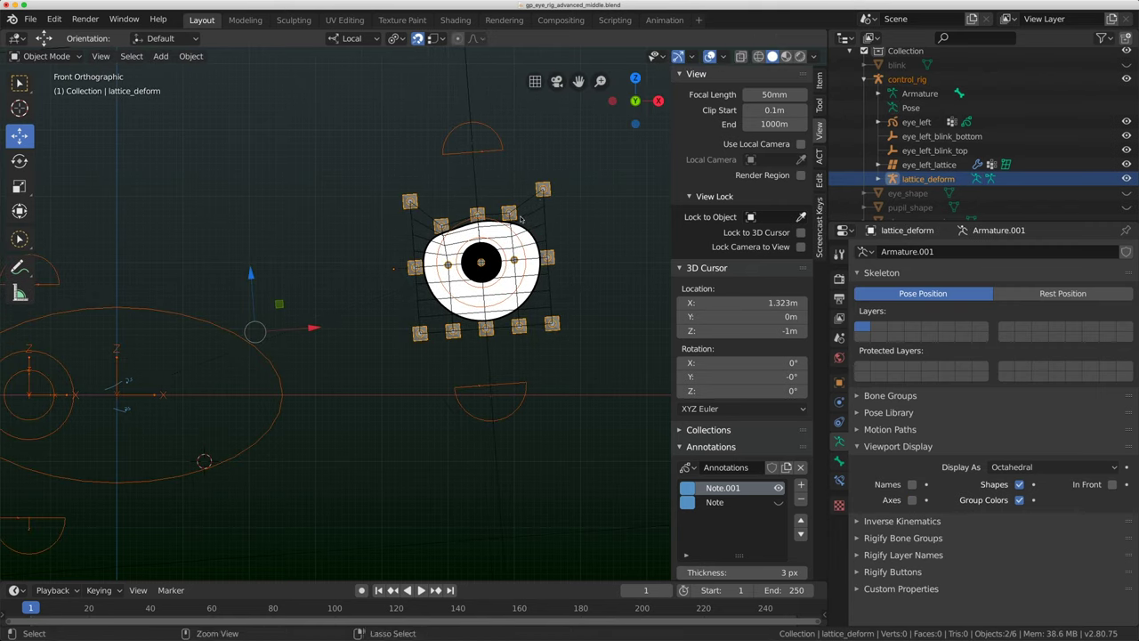
key("ctrl+Tab")
left_click(515, 235)
key("g")
left_click(542, 188)
key("r")
left_click(554, 191)
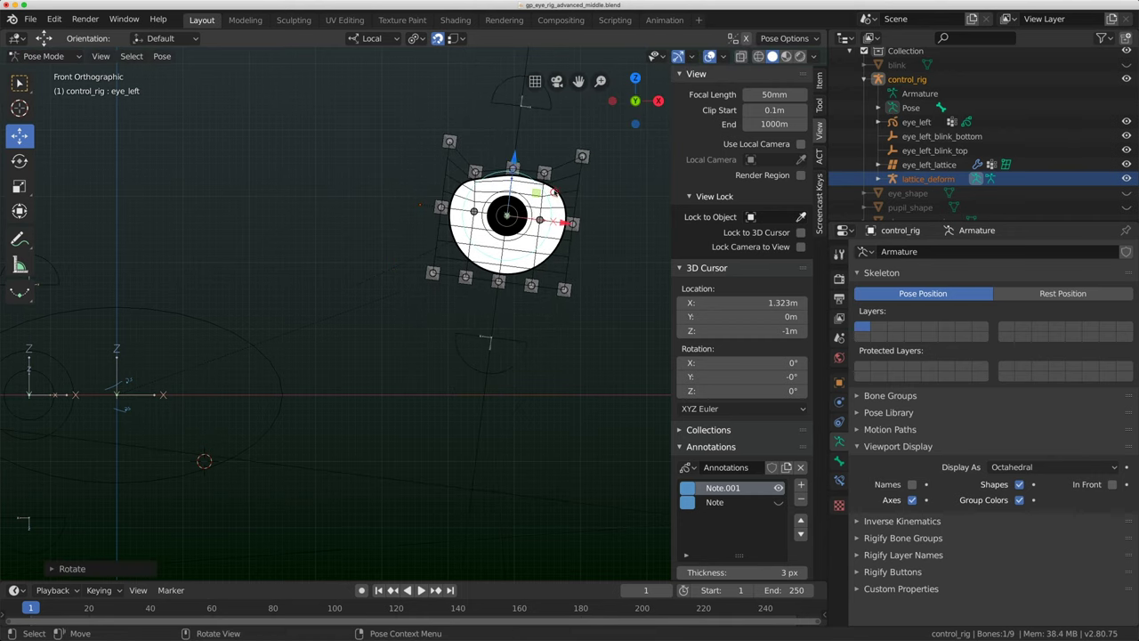
- Reset the test pose of all bones in both armatures to the rest position
left_click(498, 168)
left_click(480, 166)
scroll(507, 161, "up", 2)
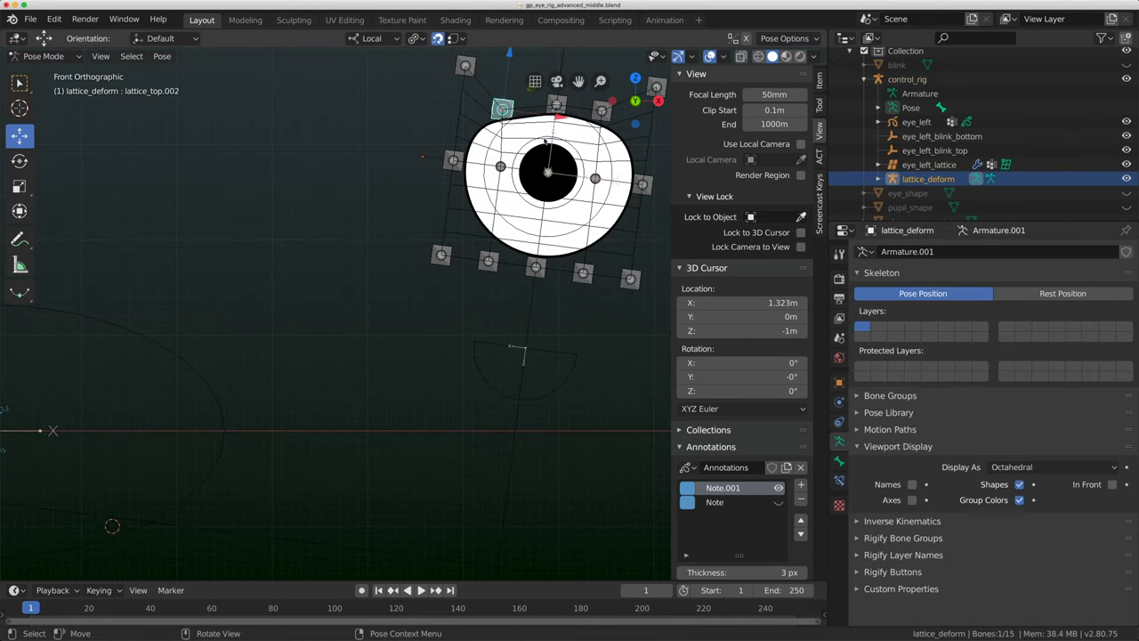
scroll(532, 155, "down", 1)
middle_click_drag(533, 155, 466, 242, "shift")
key("ctrl+z")
key("a")
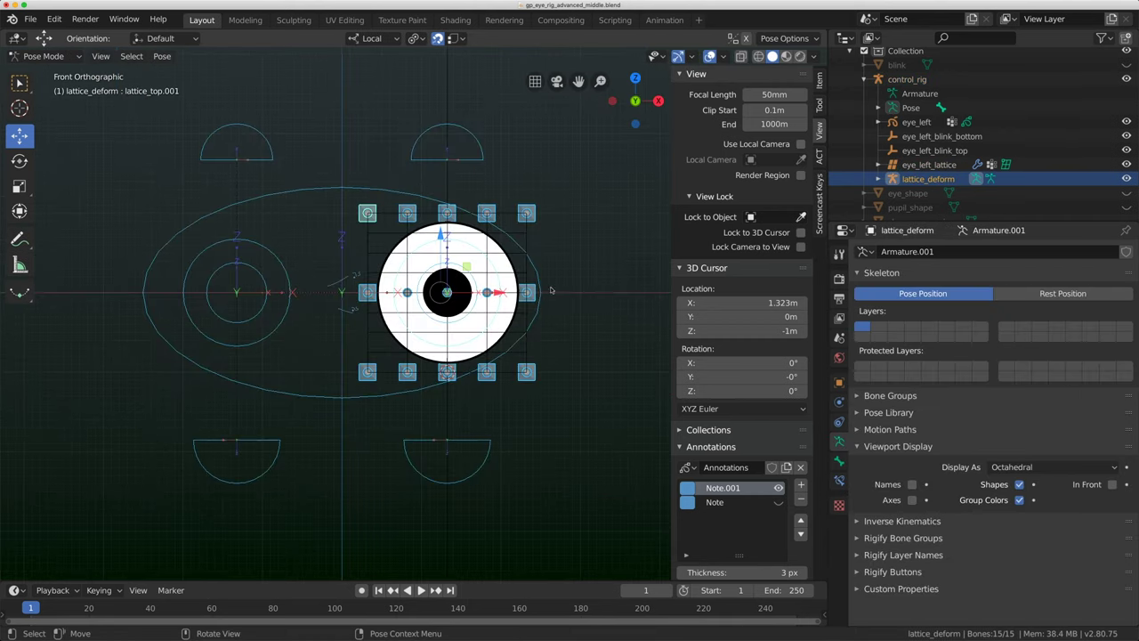
- Duplicate the lattice_deform armature in place in Object Mode
middle_click_drag(457, 240, 478, 258)
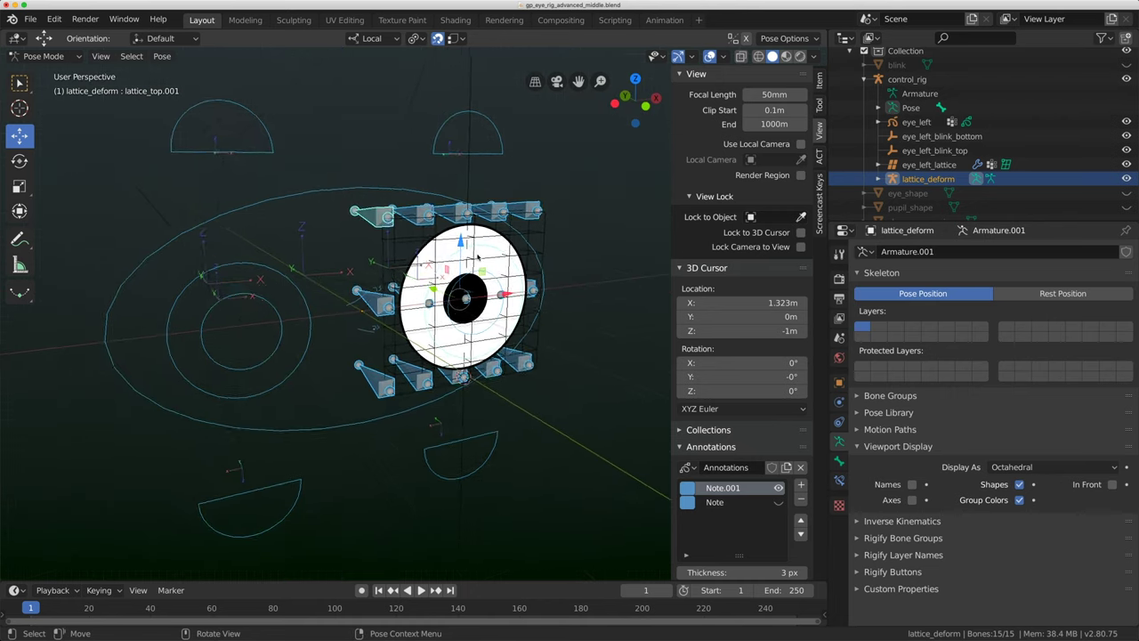
left_click(463, 210)
left_click(385, 214)
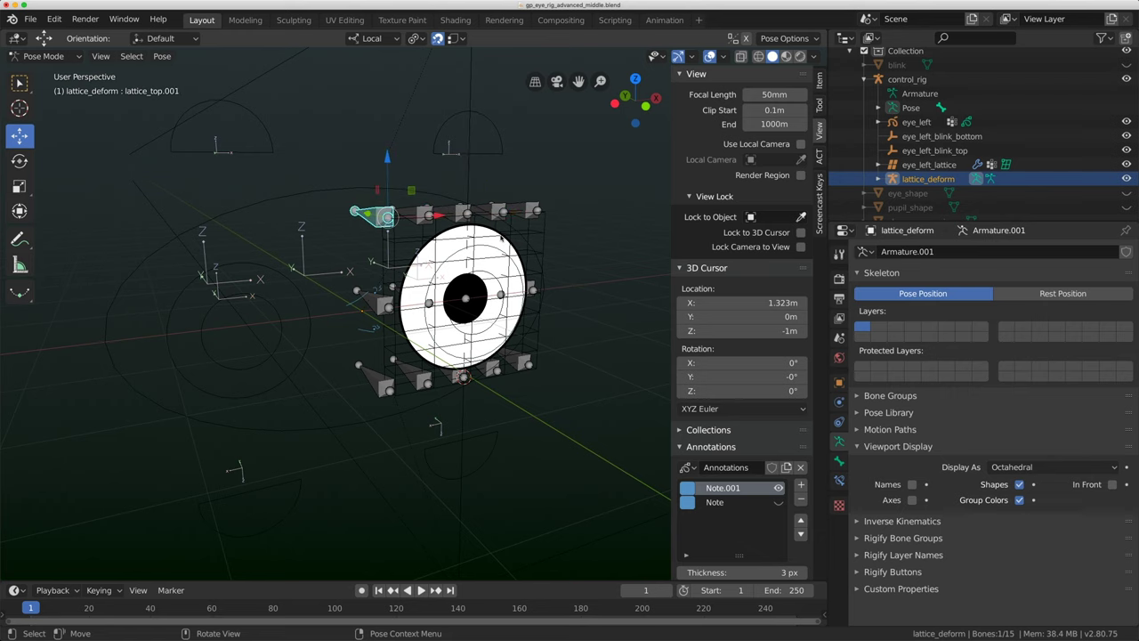
key("ctrl+Tab")
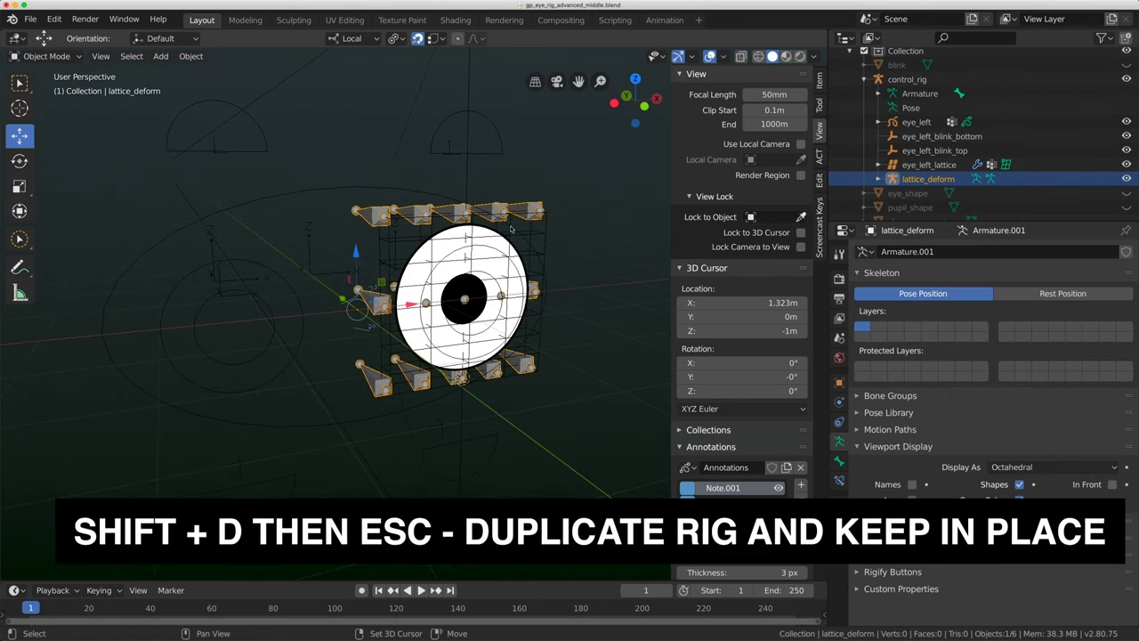
key("shift+d")
key("Escape")
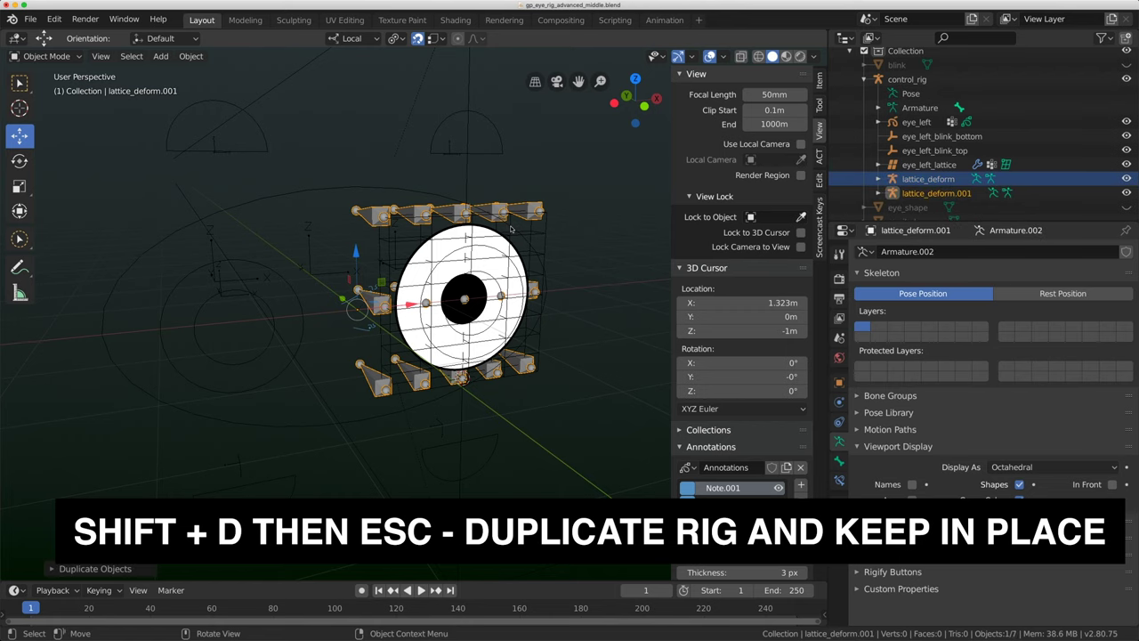
- Join the lattice_deform.001 armature into control_rig
left_click(926, 179)
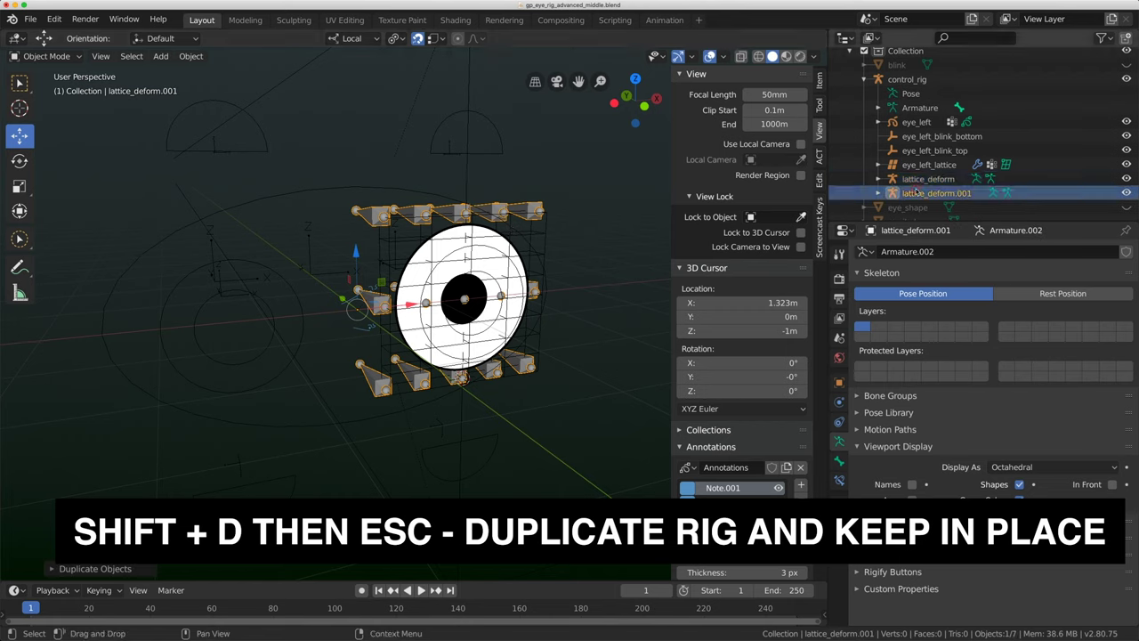
left_click(934, 193)
left_click(908, 79, "ctrl")
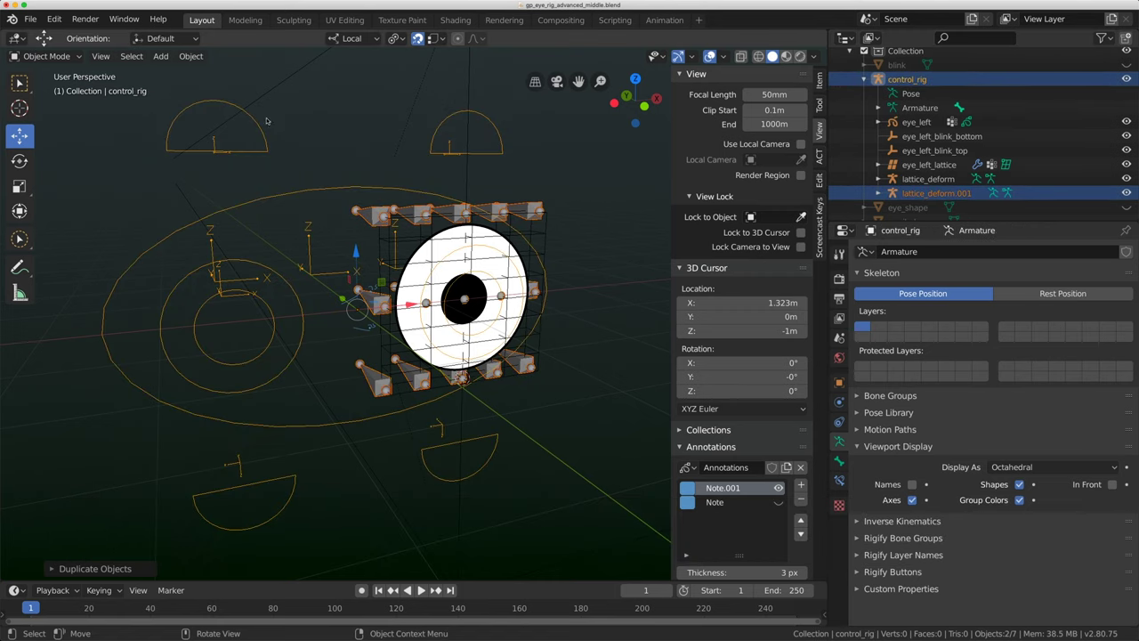
left_click(192, 59)
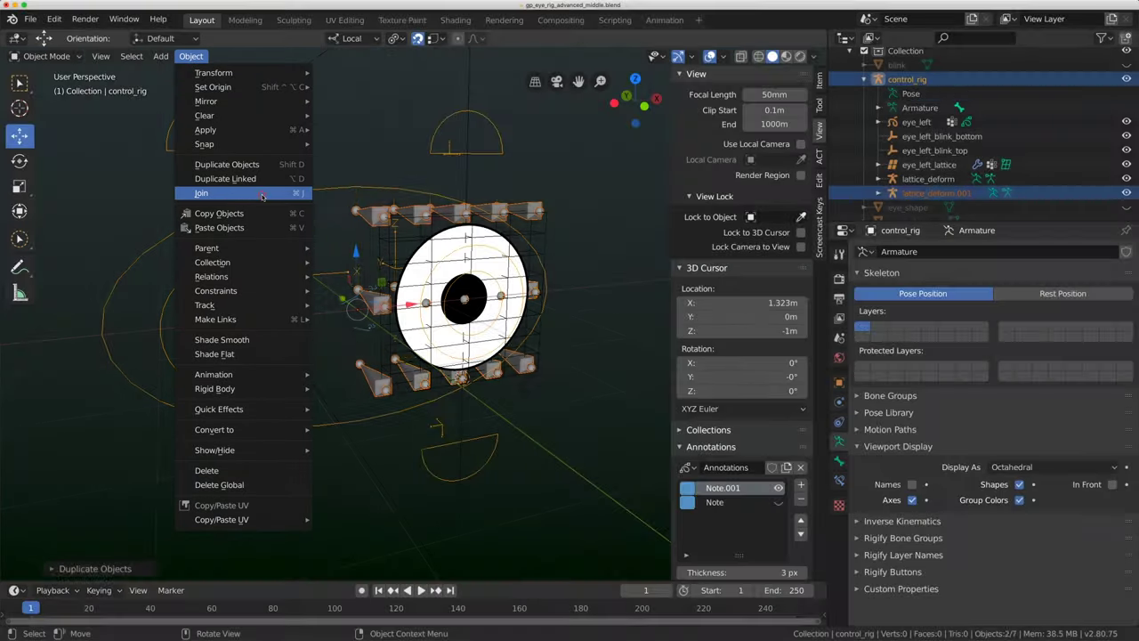
left_click(263, 195)
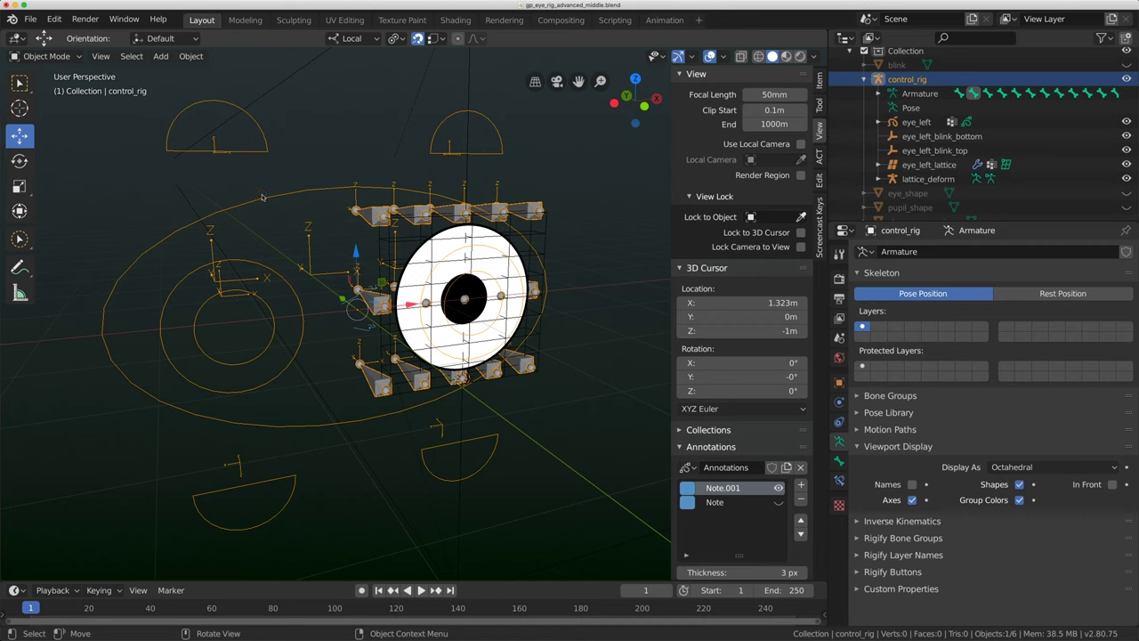
- Check the joined bones of control_rig in Edit Mode, and isolate the armature in Local View
middle_click_drag(351, 269, 370, 216)
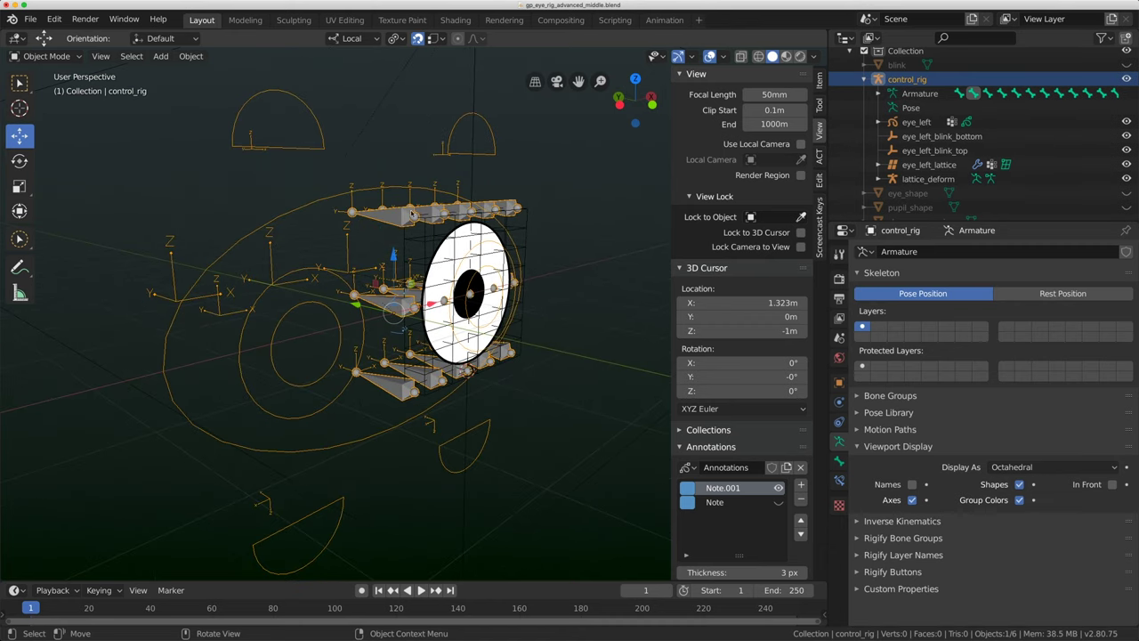
left_click(909, 179)
left_click(907, 79)
scroll(431, 264, "up", 3)
key("Tab")
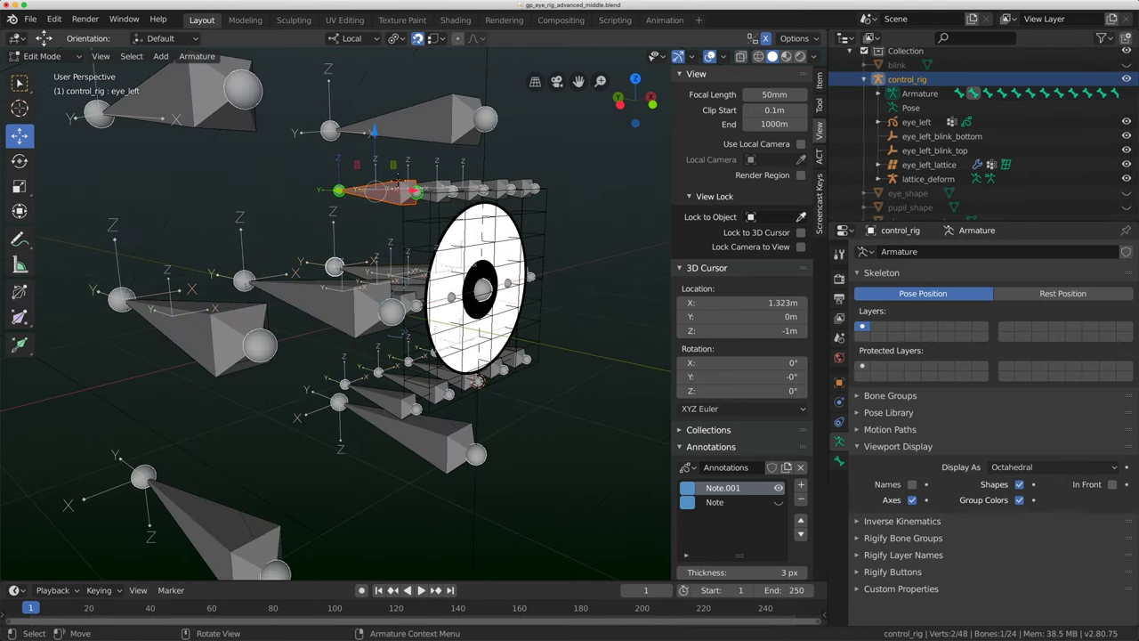
key("Tab")
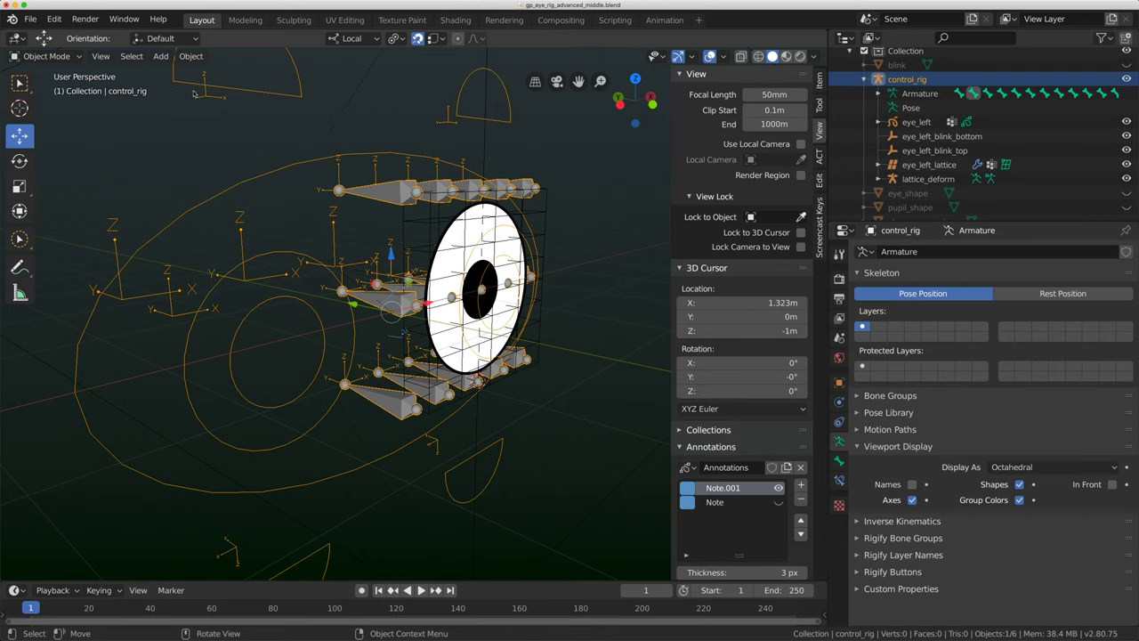
left_click(112, 57)
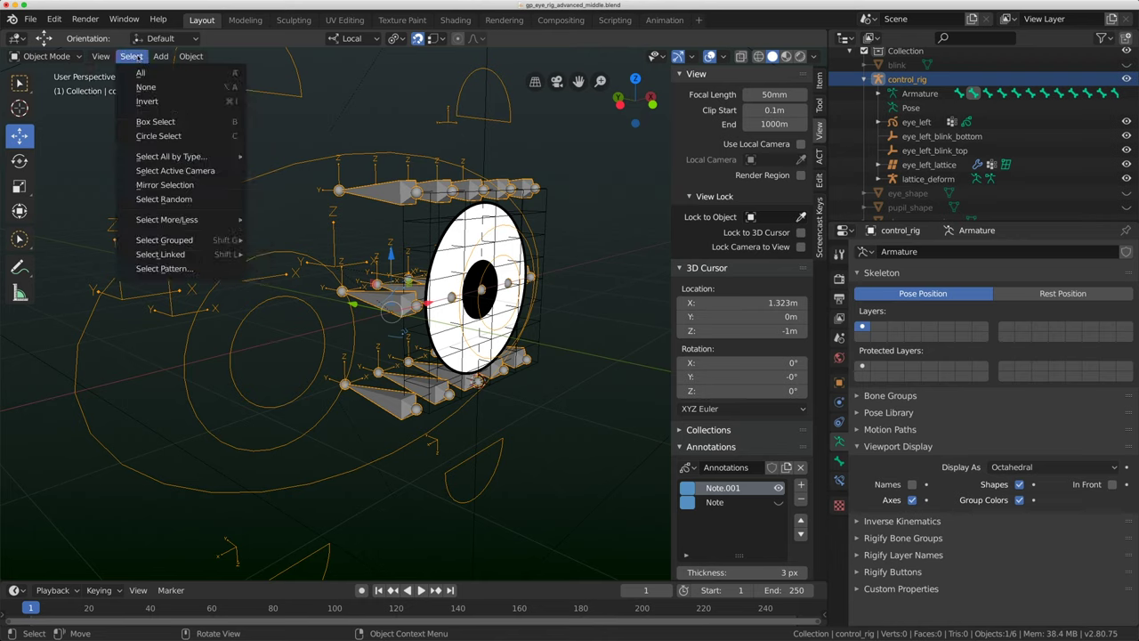
mouse_move(167, 181)
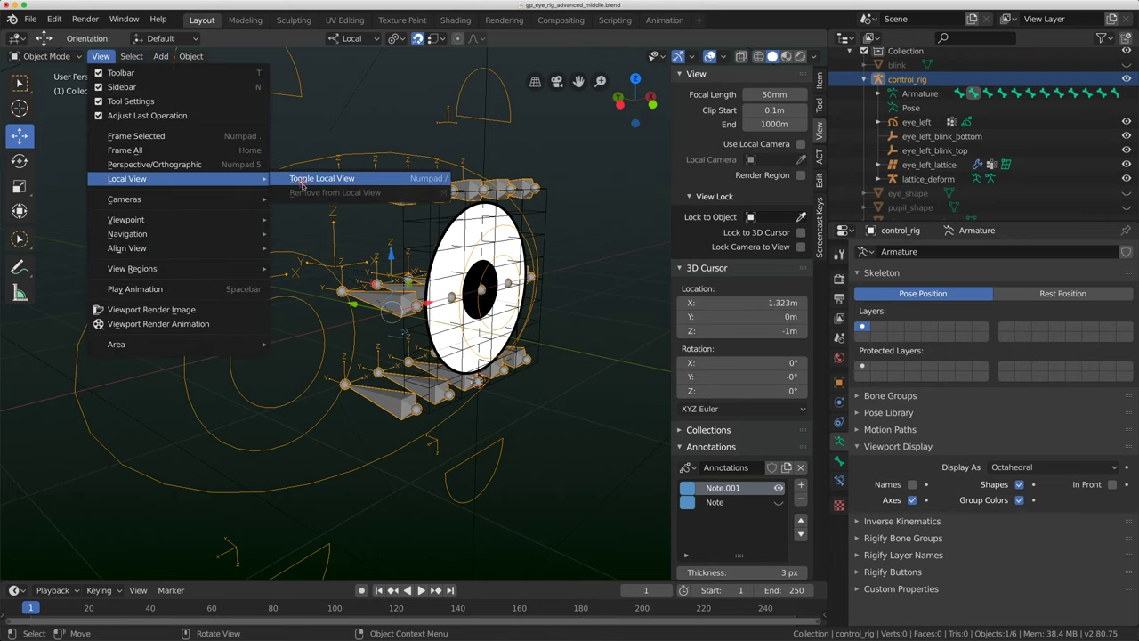
left_click(322, 178)
middle_click_drag(320, 223, 441, 208)
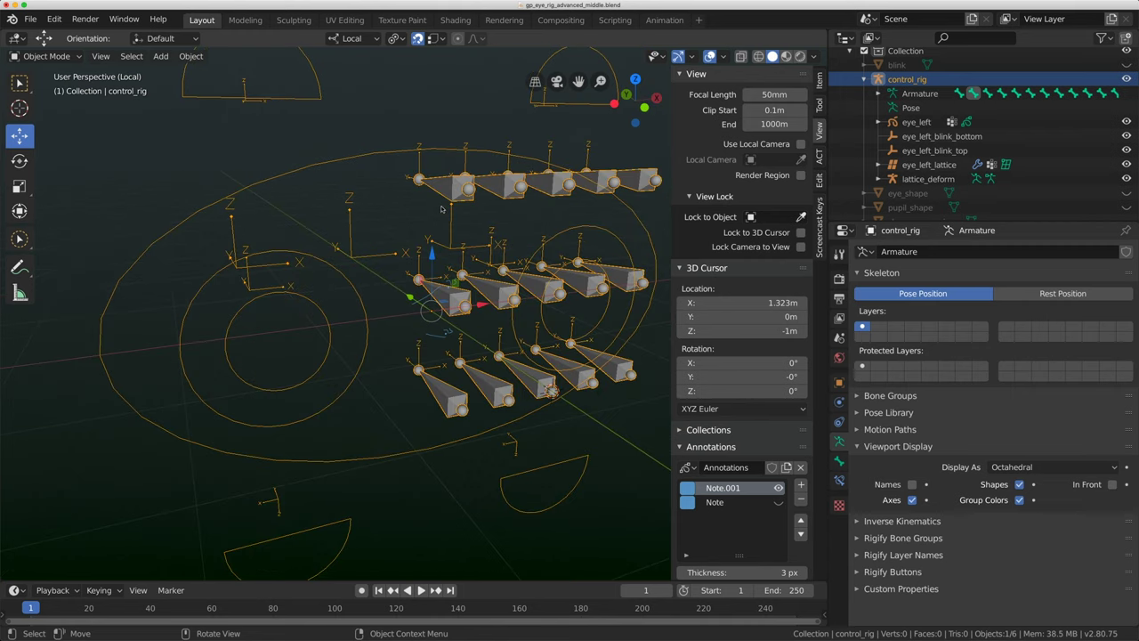
- Select the first, third and fifth bones of the top lattice row in control_rig's Edit Mode
key("Tab")
left_click(517, 185, "shift")
left_click(568, 181, "shift")
left_click(643, 175, "shift")
- Add all five lattice_middle bones to the selection, enabling X-ray to pick lattice_middle.003 and leaving pupil_left out
left_click(598, 283, "shift")
left_click(628, 277, "shift")
left_click(590, 278, "shift")
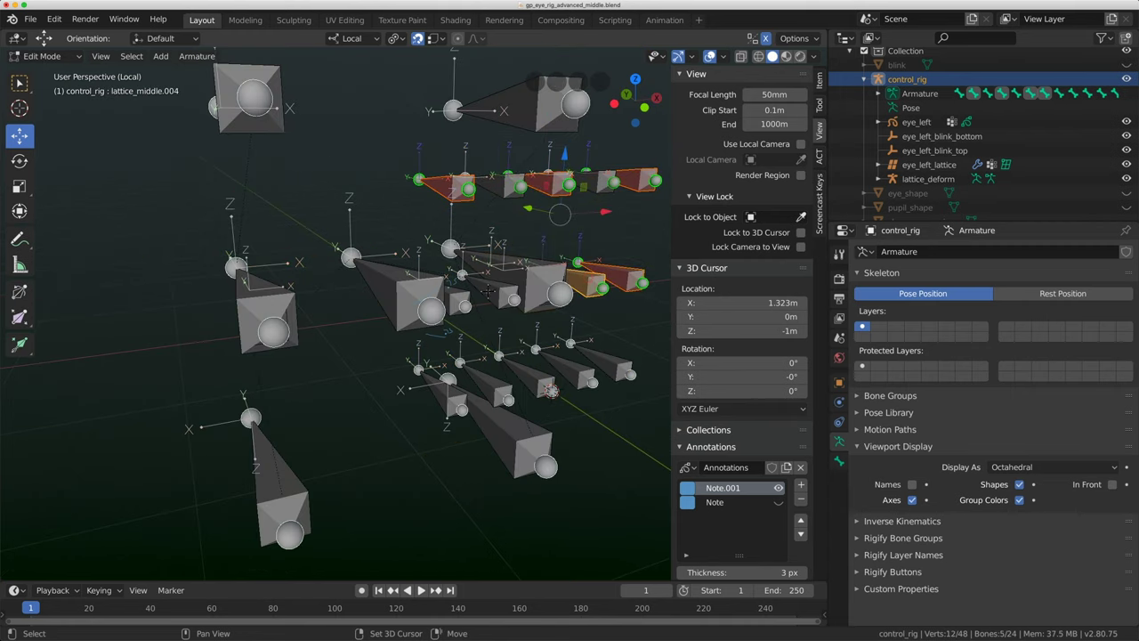
left_click(487, 291, "shift")
middle_click_drag(487, 291, 526, 281)
left_click(737, 59)
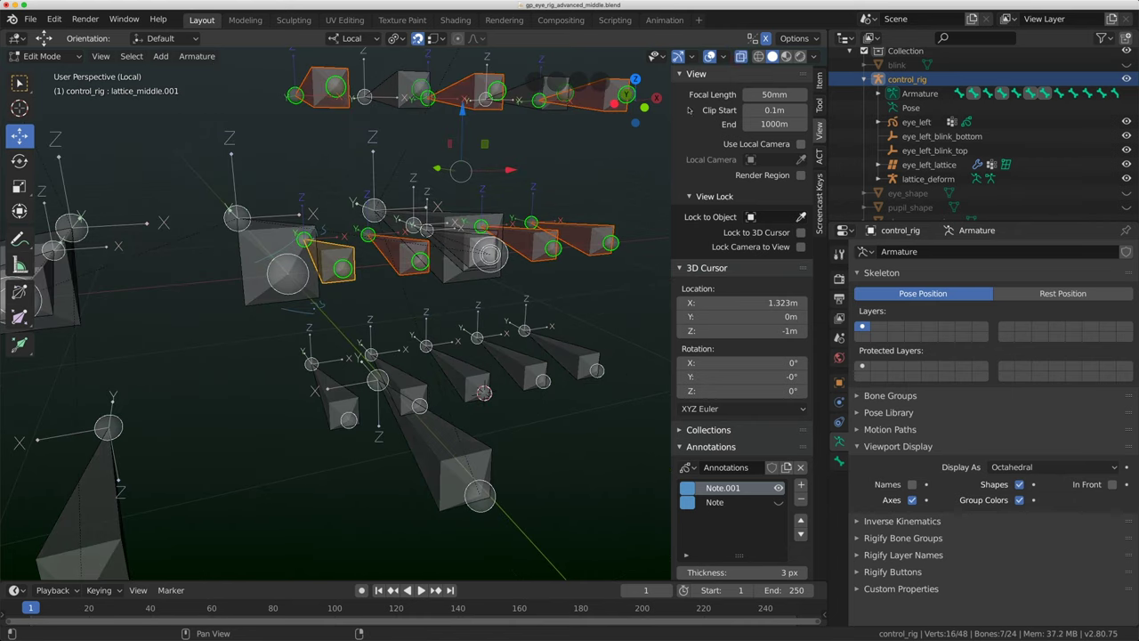
scroll(460, 272, "up", 4)
left_click(474, 289, "shift")
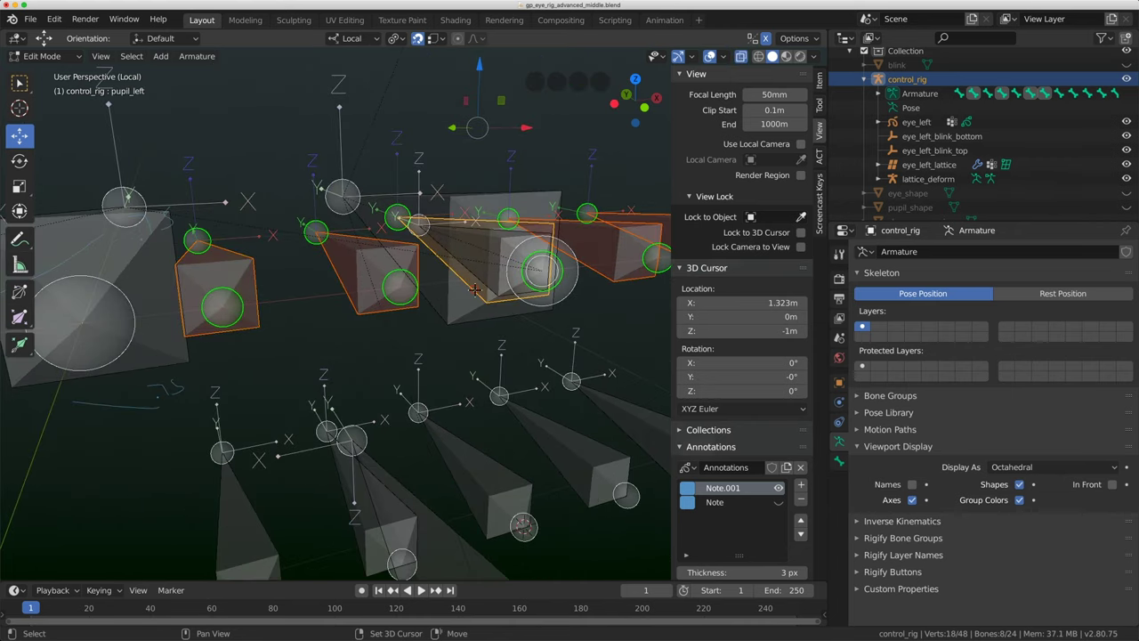
left_click(474, 290, "shift")
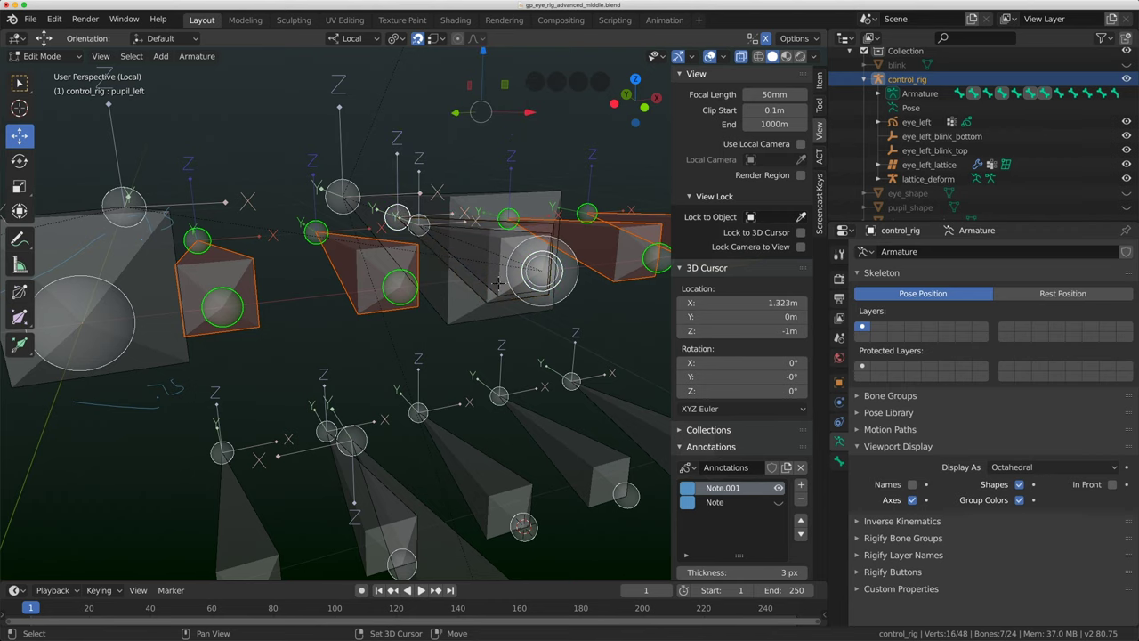
left_click(498, 290, "shift")
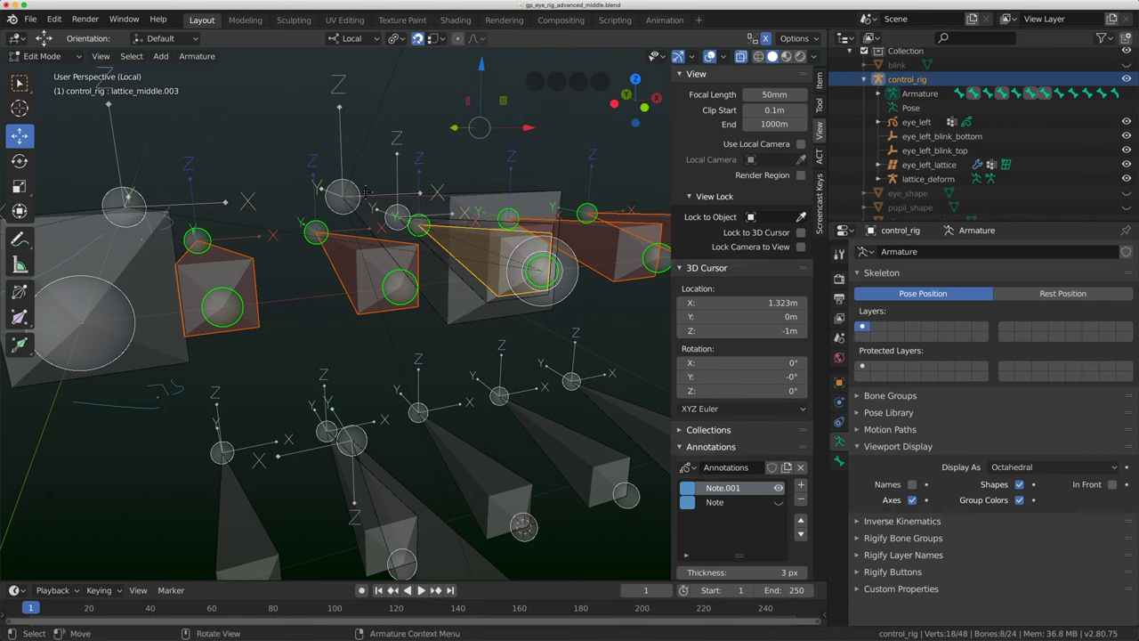
- Add all five lattice_bottom bones to the selection in control_rig's Edit Mode
middle_click_drag(366, 191, 448, 333)
left_click(600, 349, "shift")
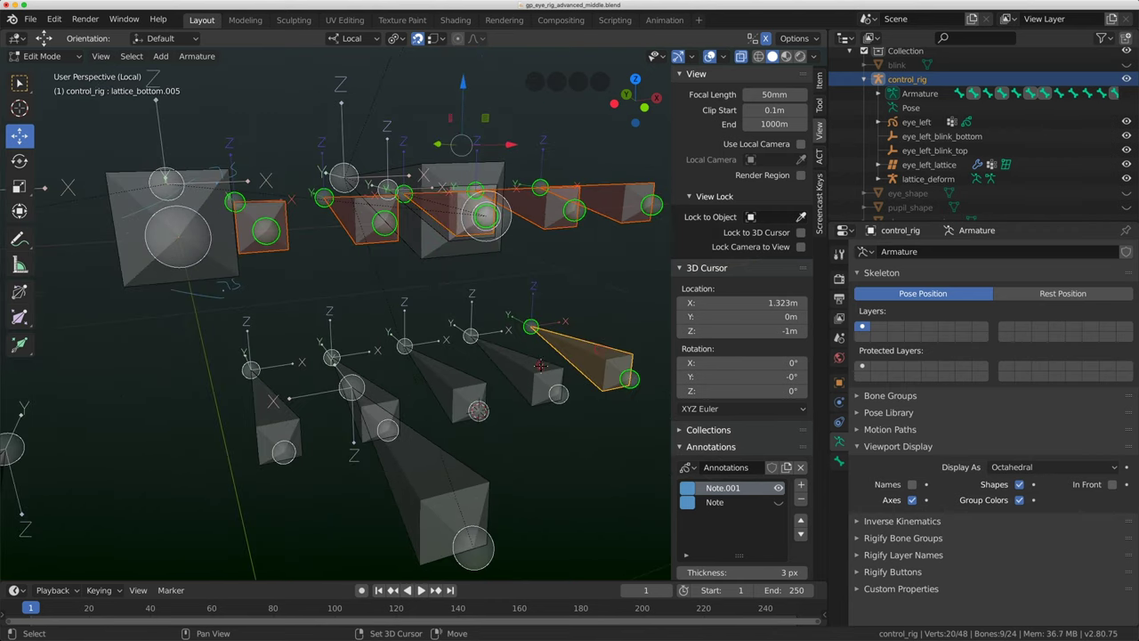
left_click(541, 368, "shift")
left_click(461, 377, "shift")
left_click(364, 374, "shift")
left_click(287, 402, "shift")
middle_click_drag(287, 403, 270, 318)
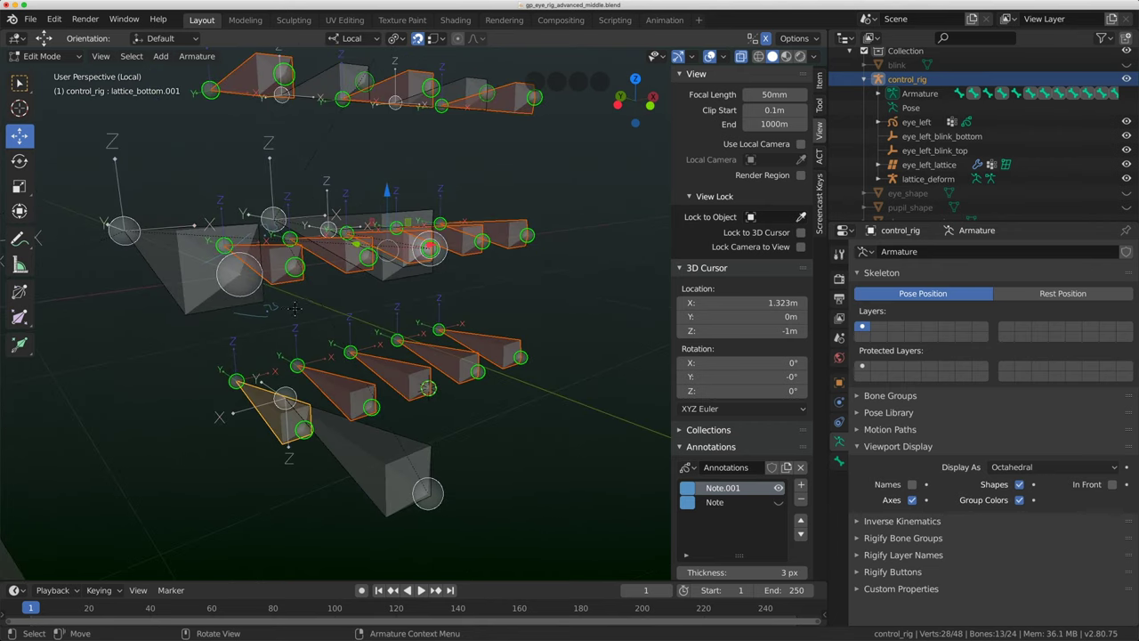
- Try scaling down the selected lattice bones, and undo the resize
key("s")
left_click(403, 307)
middle_click_drag(403, 306, 460, 381)
middle_click_drag(460, 380, 405, 368)
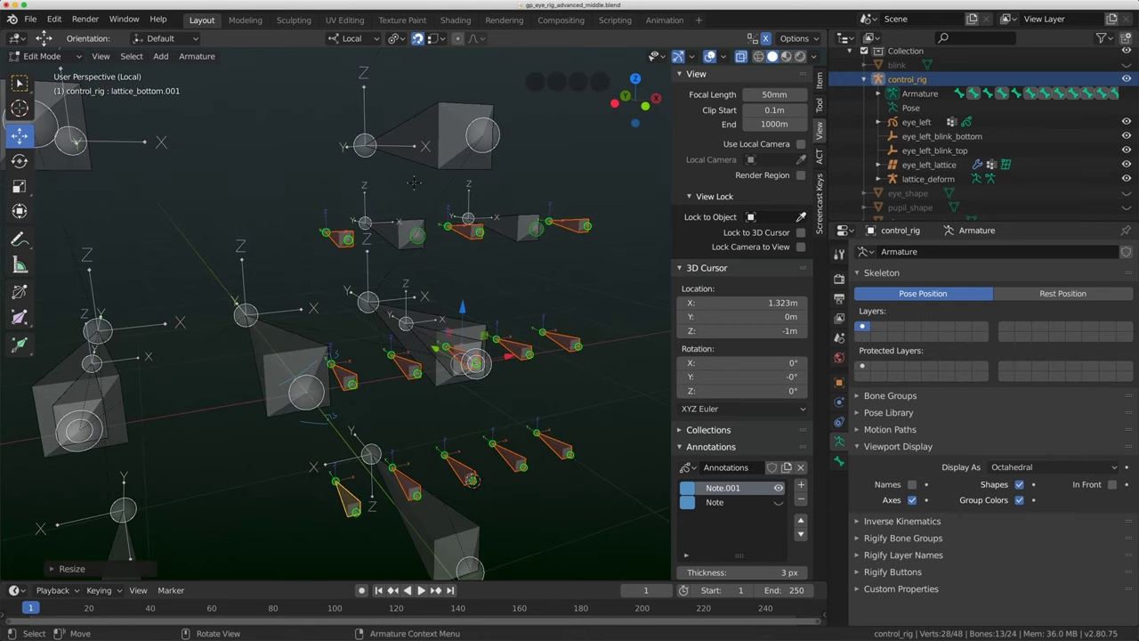
key("ctrl+z")
- Add lattice_top.002 and lattice_top.004 to the selection and scale the lattice bones down to about 0.68
left_click(400, 241, "shift")
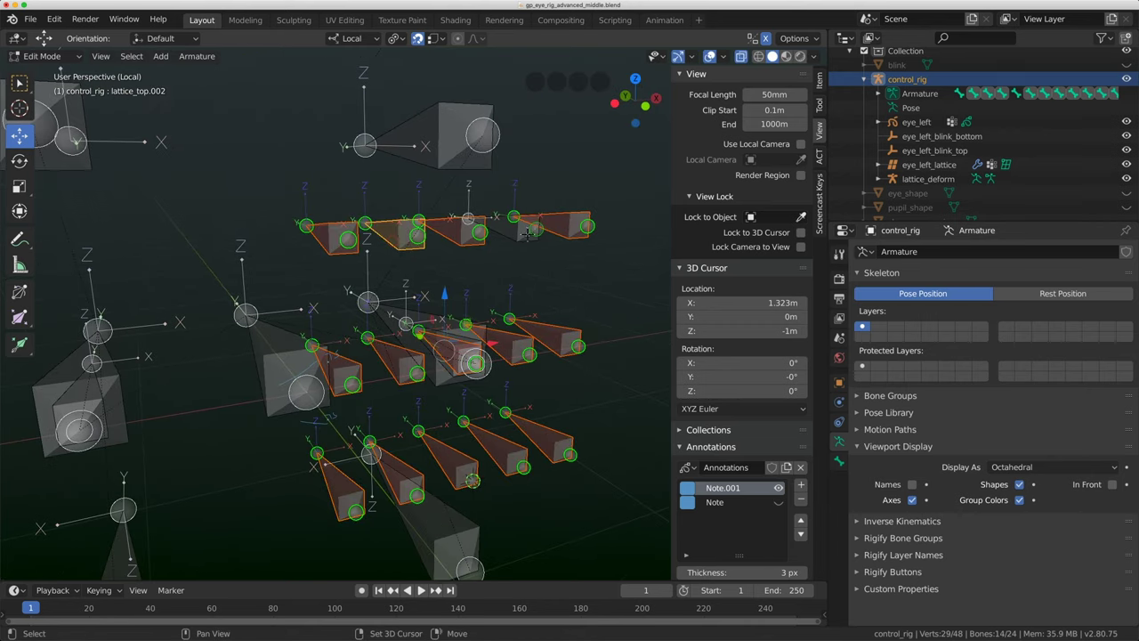
left_click(517, 243, "shift")
key("s")
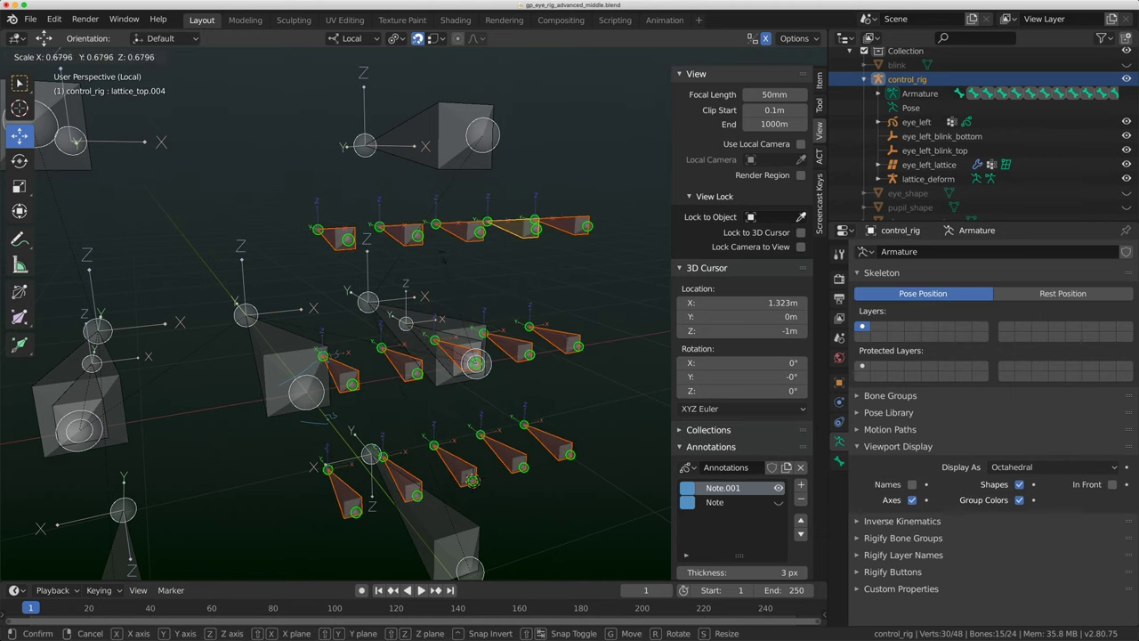
left_click(484, 275)
middle_click_drag(455, 287, 451, 263, "shift")
- Switch control_rig to Pose Mode and set eye_shape as the custom object of lattice_top.004
left_click(44, 56)
left_click(37, 102)
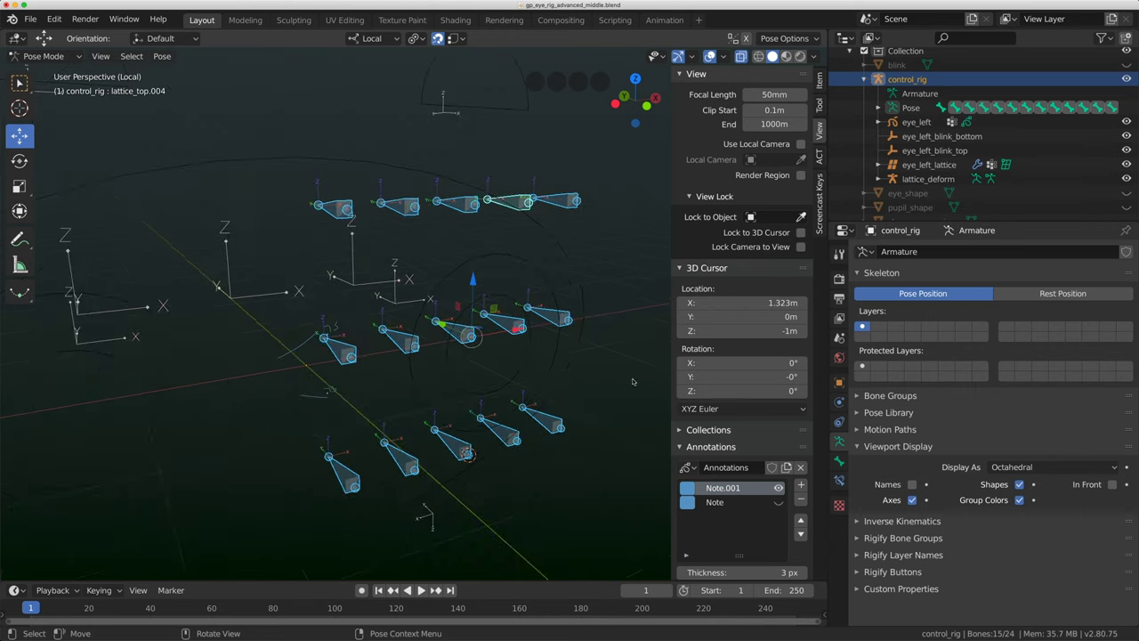
left_click(838, 460)
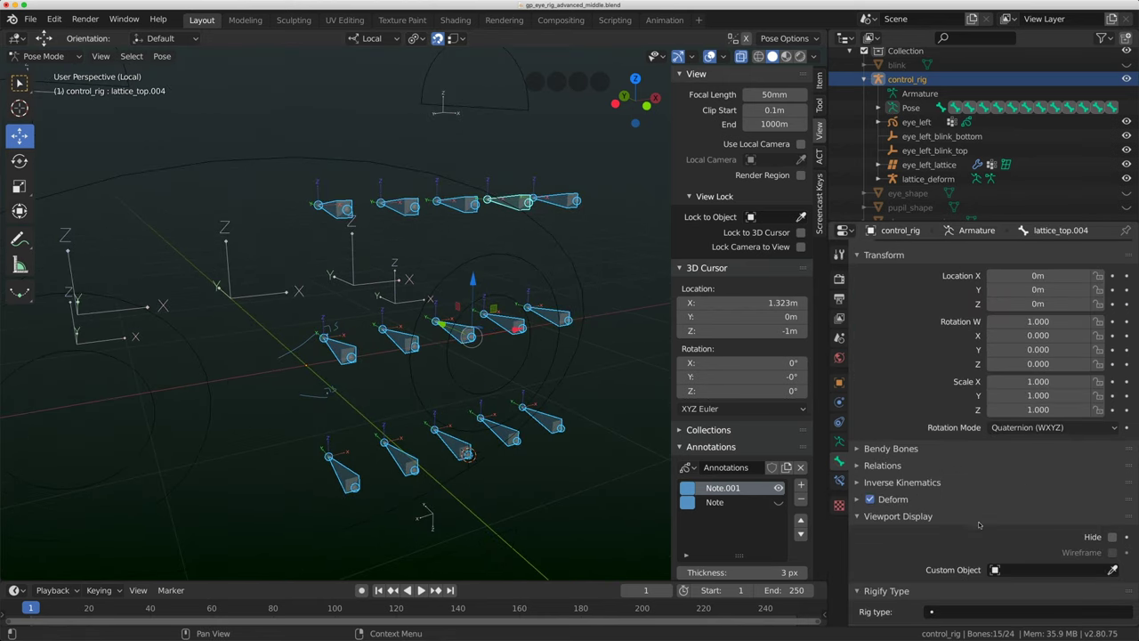
left_click(1017, 568)
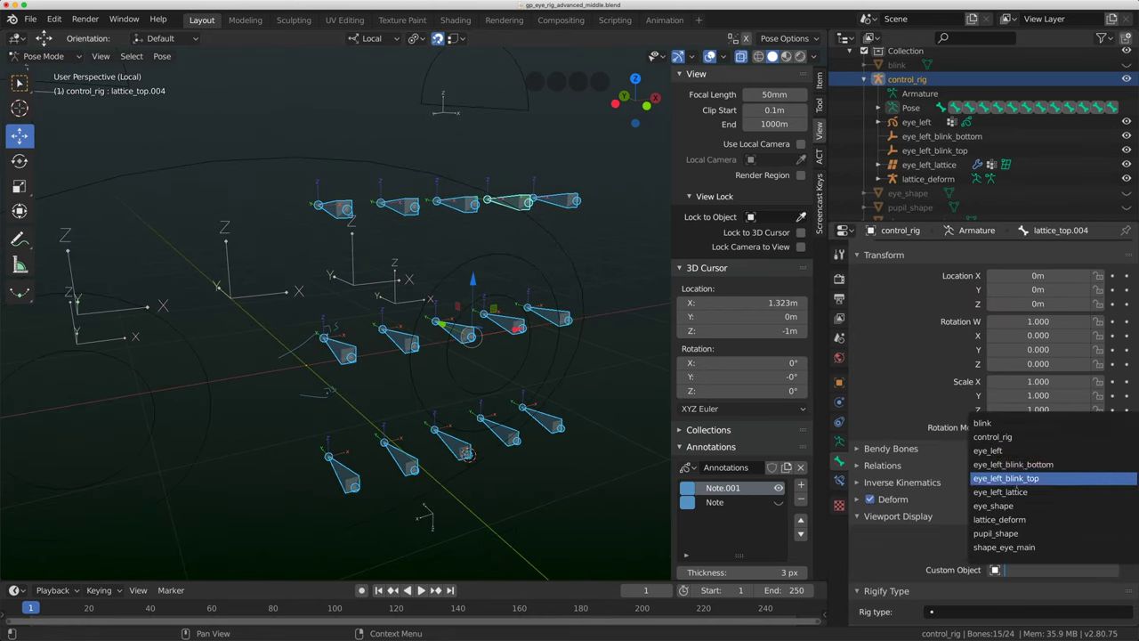
left_click(993, 506)
middle_click_drag(498, 267, 550, 223)
- Set eye_shape as the custom object of the lattice_top.005 bone
left_click(553, 224)
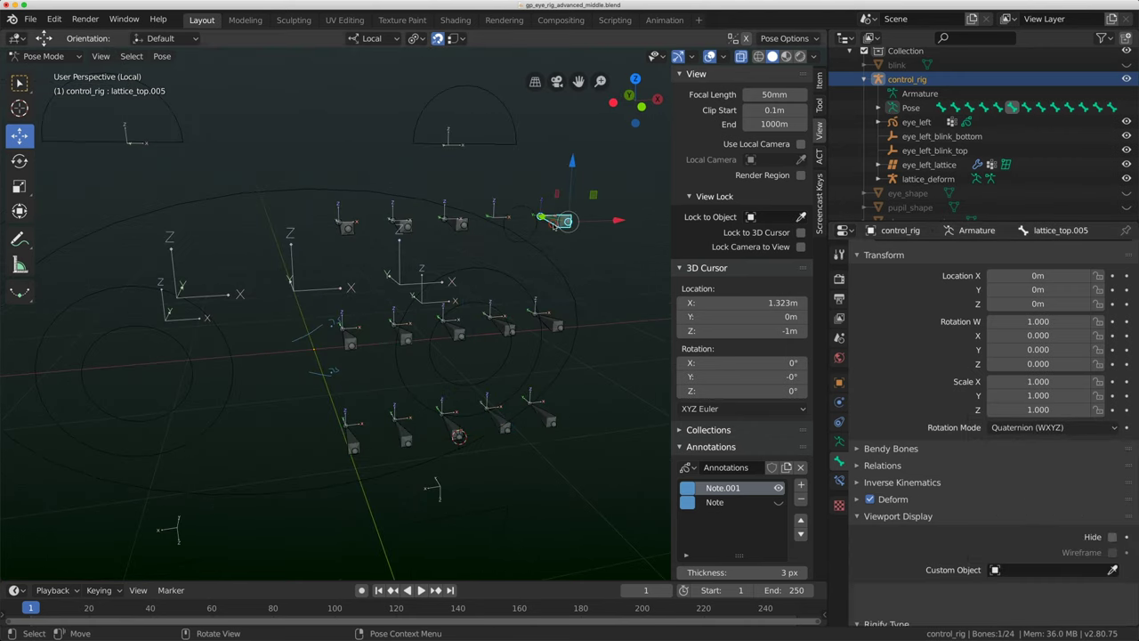
left_click(1032, 570)
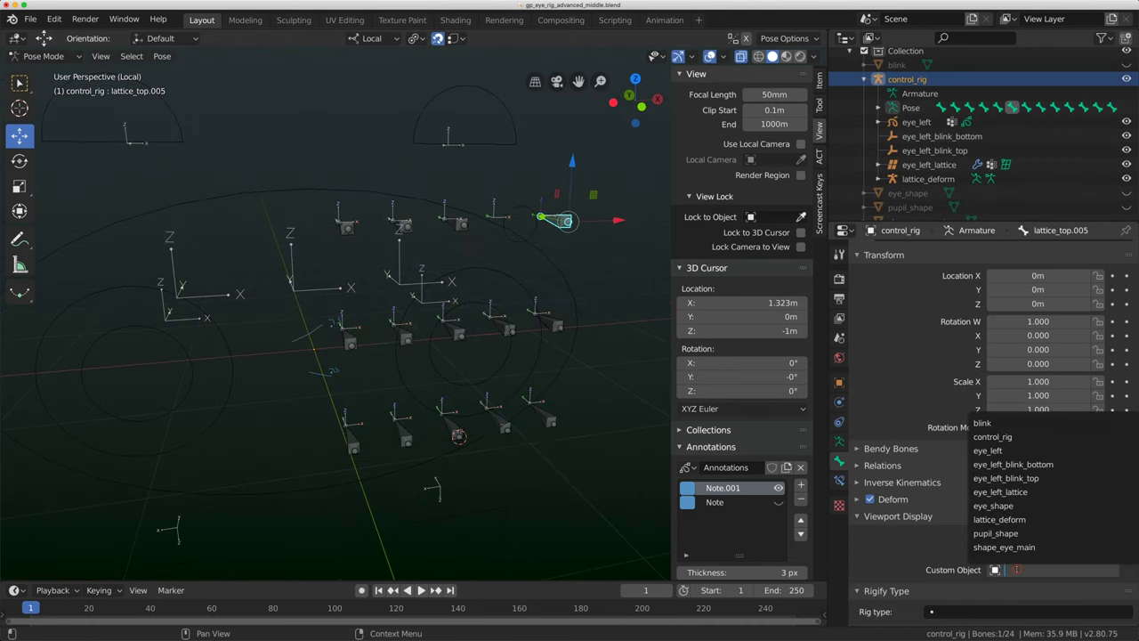
left_click(1017, 507)
left_click(1032, 569)
key("Escape")
- Select lattice_top.003, lattice_top.002 and lattice_top.001 and assign eye_shape as the custom object
left_click(459, 224)
left_click(405, 226, "shift")
left_click(347, 228, "shift")
left_click(1033, 571)
type("eye_shape")
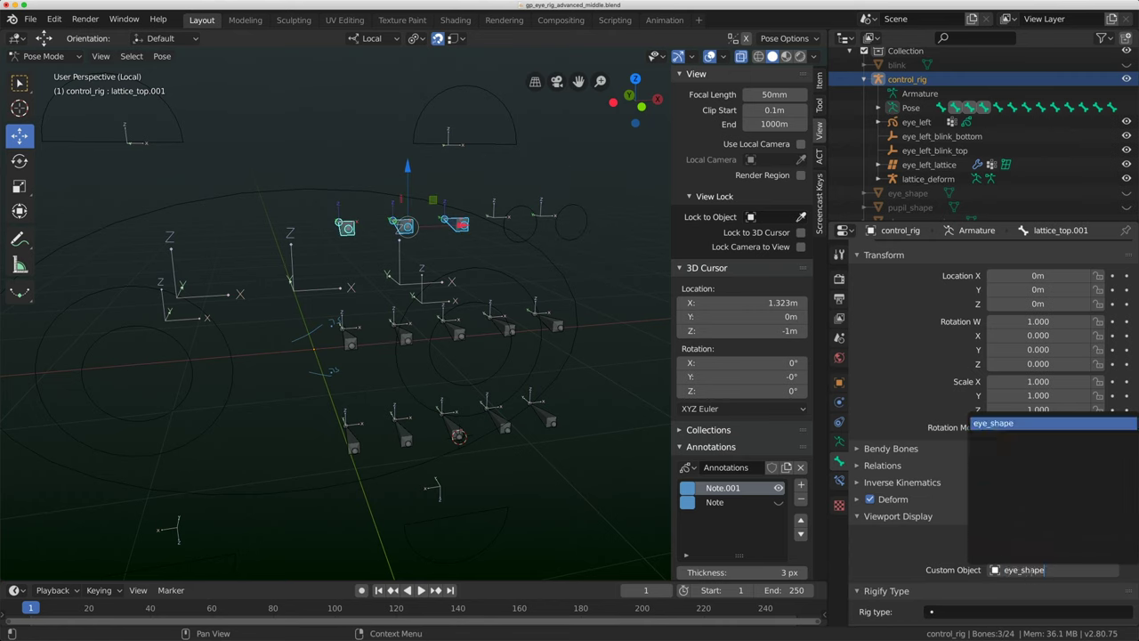
key("Return")
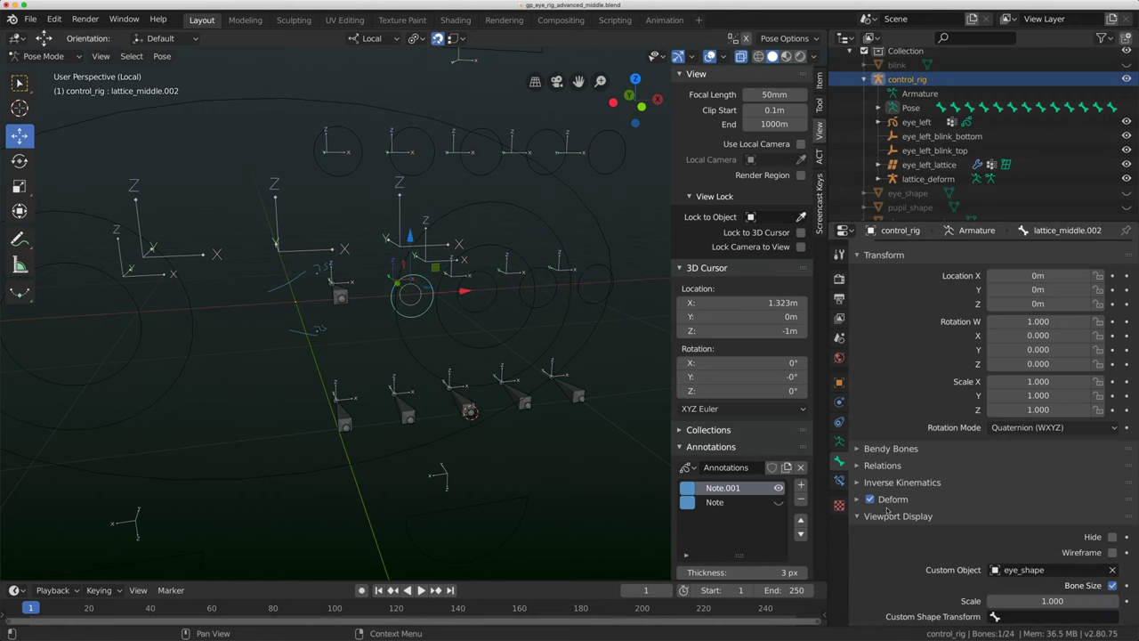
- Give lattice_middle.001 and the lattice_bottom bones the eye_shape custom object
left_click(341, 297)
left_click(564, 384)
left_click(523, 399)
left_click(469, 408)
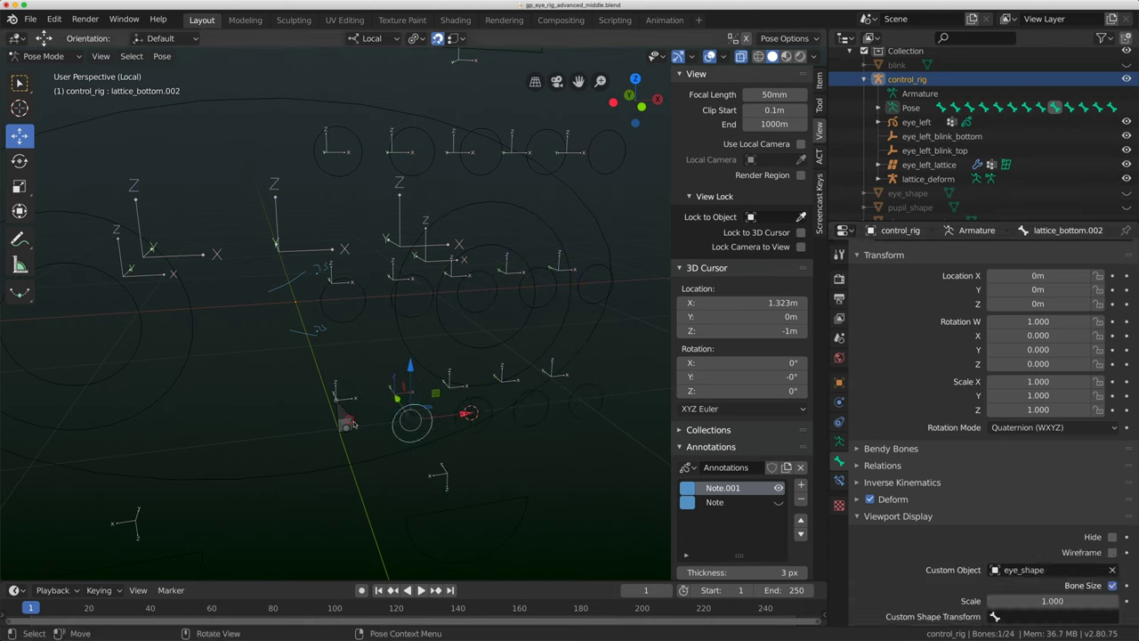
- Select all fifteen lattice bones across the bottom, middle and top rows in Pose Mode
middle_click_drag(494, 418, 501, 395)
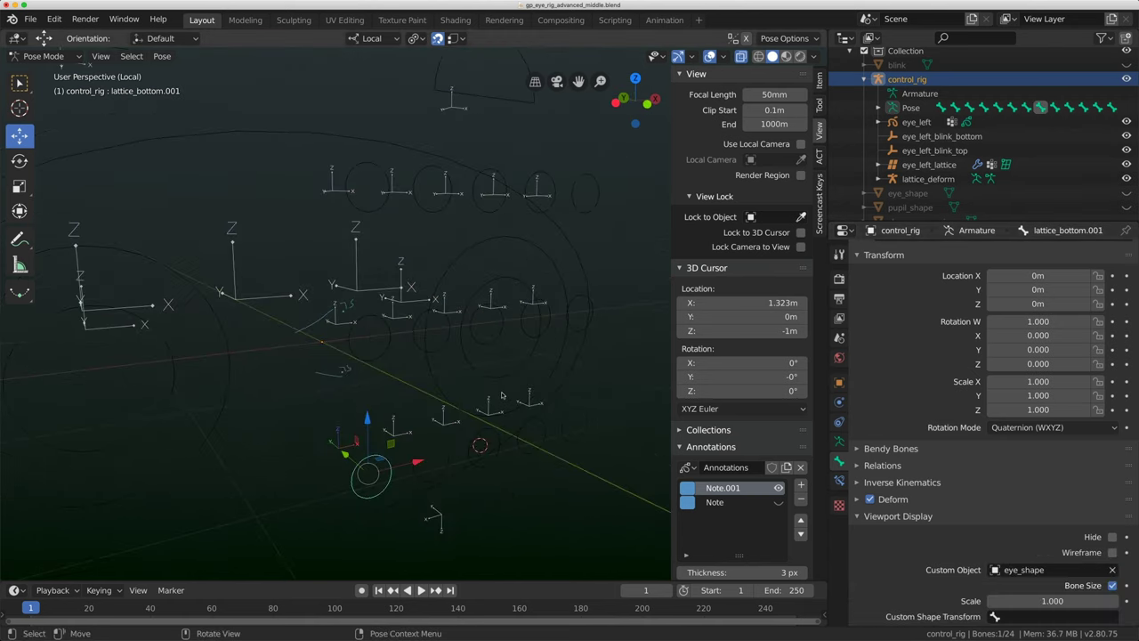
left_click(532, 451, "shift")
left_click(473, 458, "shift")
left_click(433, 443, "shift")
left_click(445, 349, "shift")
left_click(491, 342, "shift")
left_click(524, 333, "shift")
left_click(577, 300, "shift")
left_click(592, 181, "shift")
left_click(535, 175, "shift")
left_click(479, 173, "shift")
left_click(422, 175, "shift")
left_click(383, 172, "shift")
left_click(375, 317, "shift")
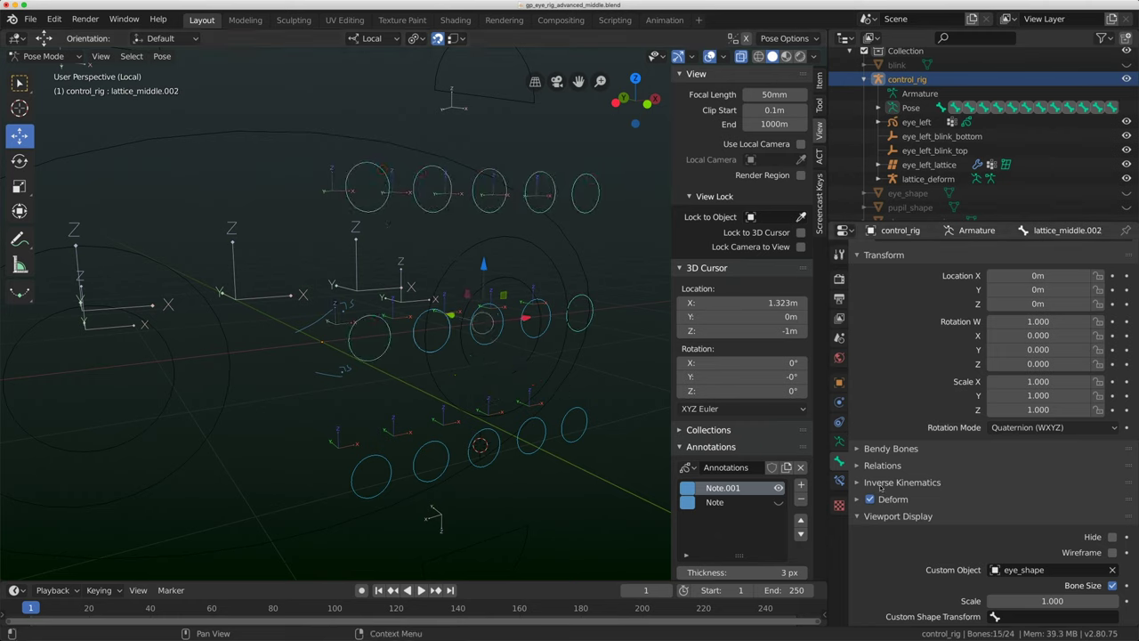
- Add two bone groups to the control_rig armature and name the first one main
left_click(839, 443)
left_click(877, 446)
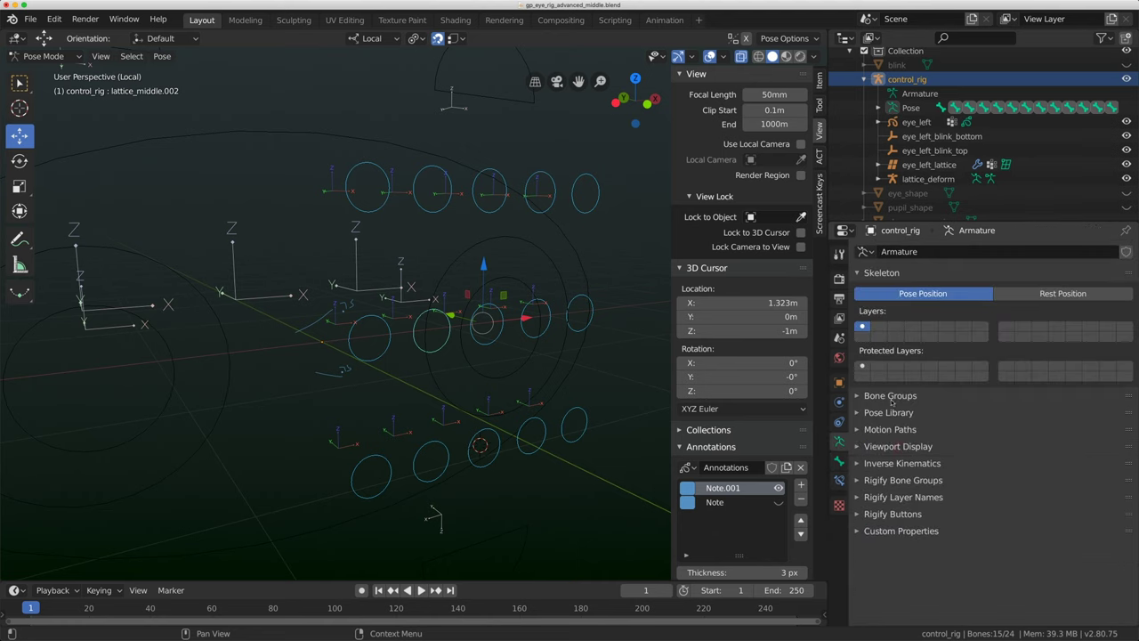
left_click(890, 395)
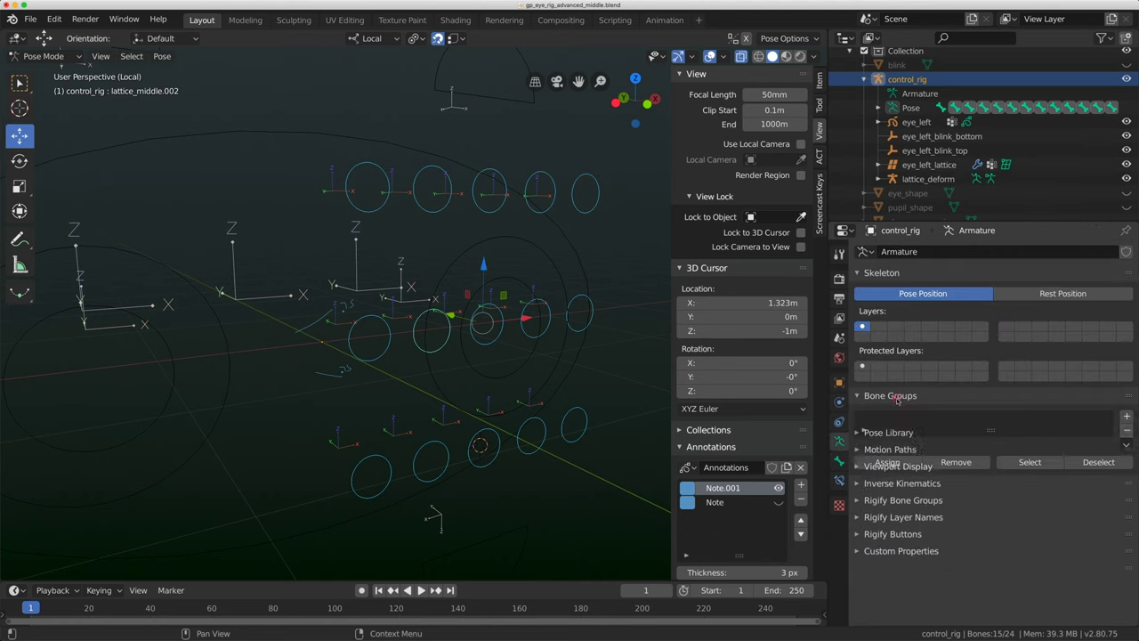
left_click(1126, 416)
left_click(1127, 415)
double_click(890, 419)
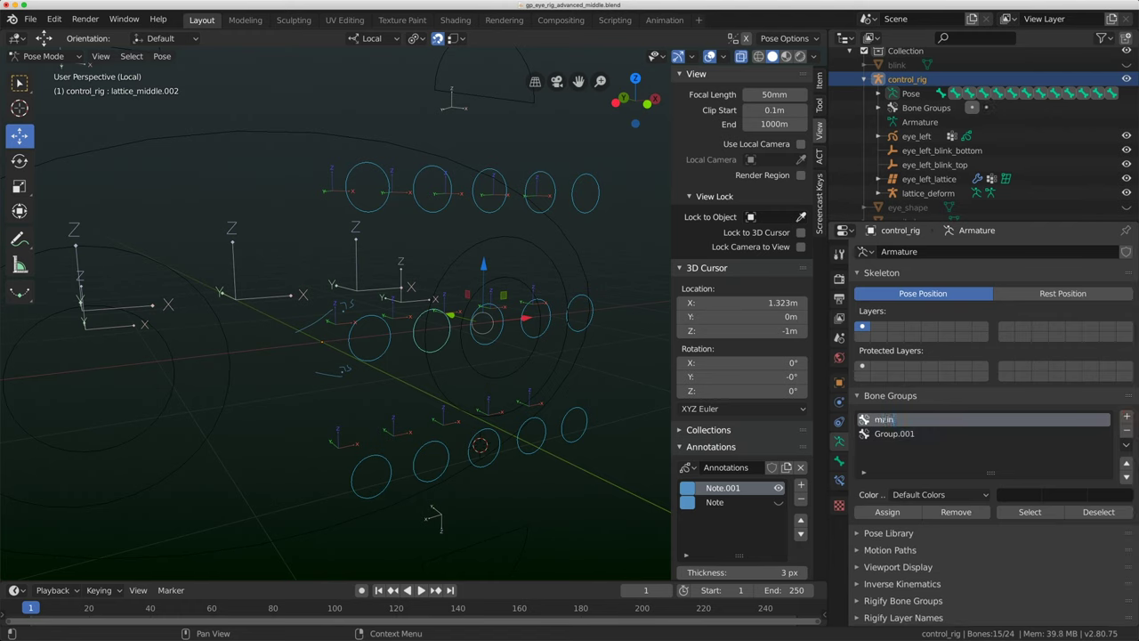
- Rename the second bone group tweaker, put the selected lattice bones in it, and color it with 01 - Theme Color Set
double_click(921, 435)
type("tweaker")
key("Return")
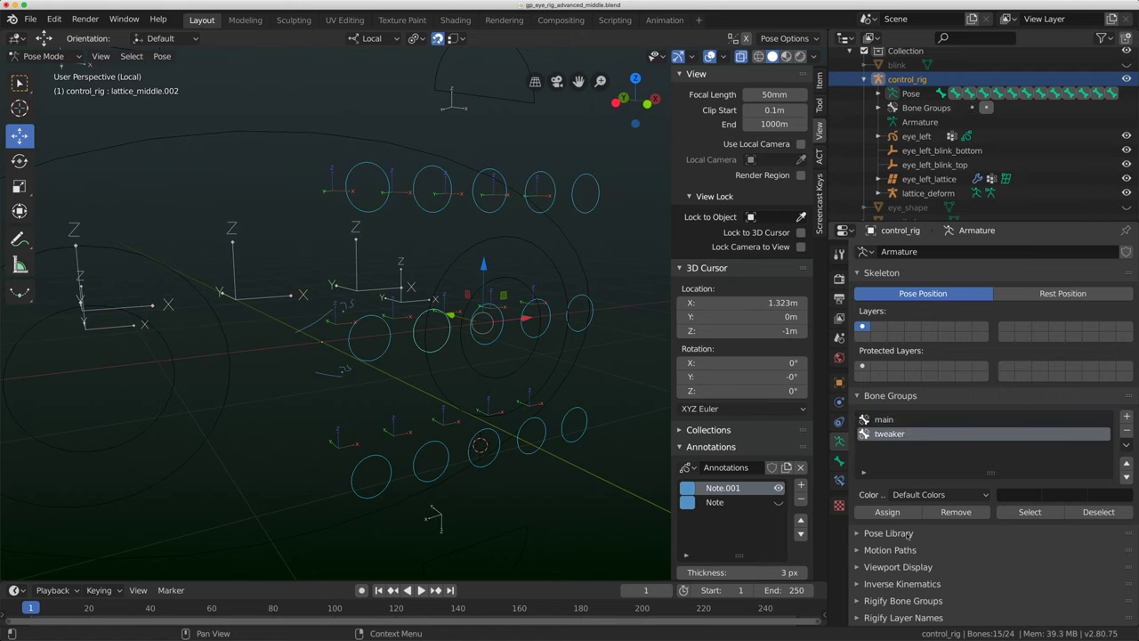
left_click(941, 495)
left_click(806, 466)
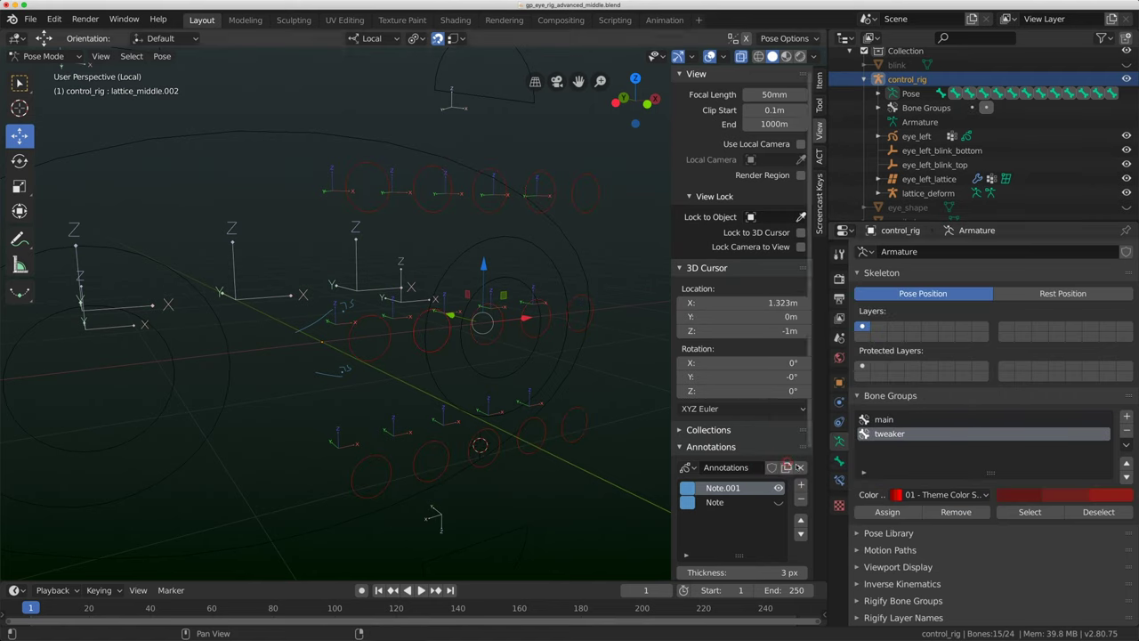
- Invert the selection, put the remaining bones in the main group, and color it with 04 - Theme Color Set
left_click(884, 419)
key("ctrl+i")
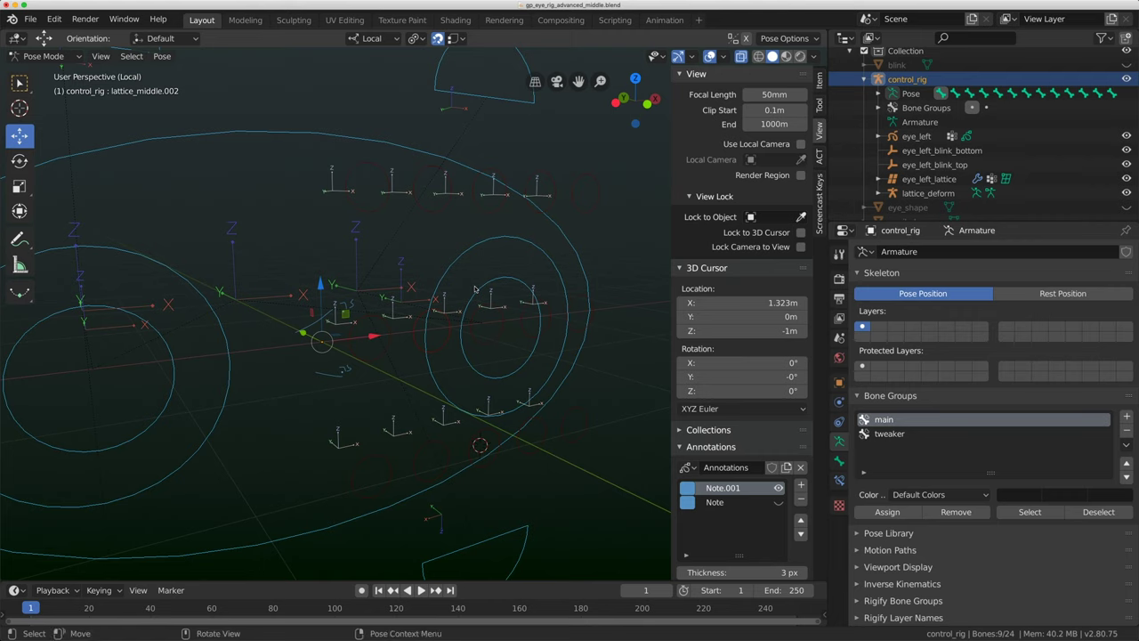
left_click(131, 56)
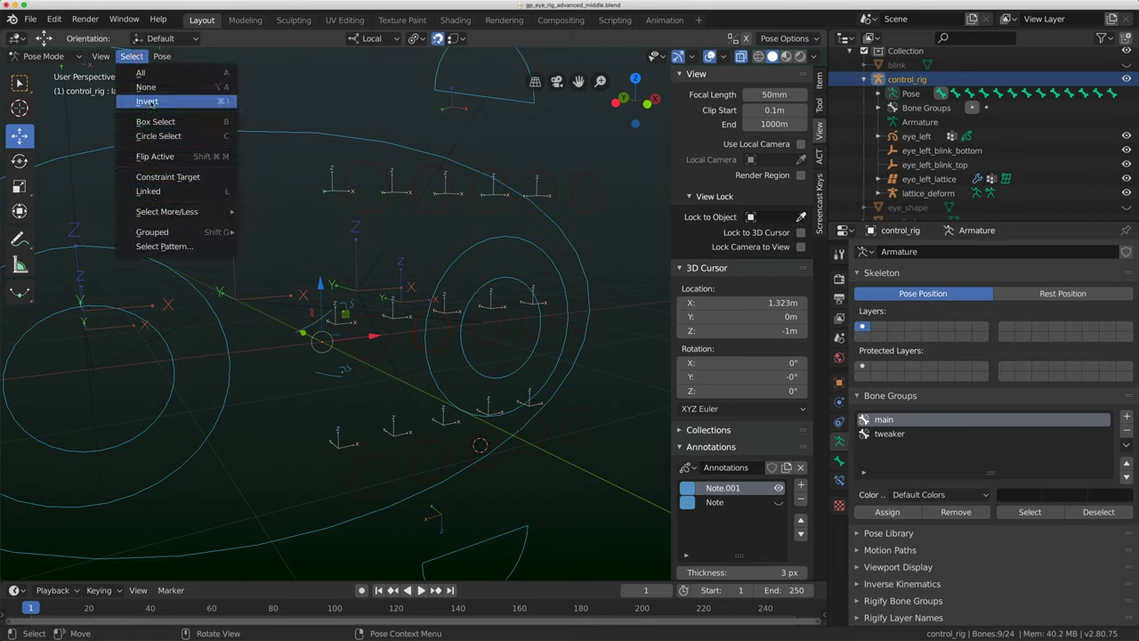
left_click(921, 494)
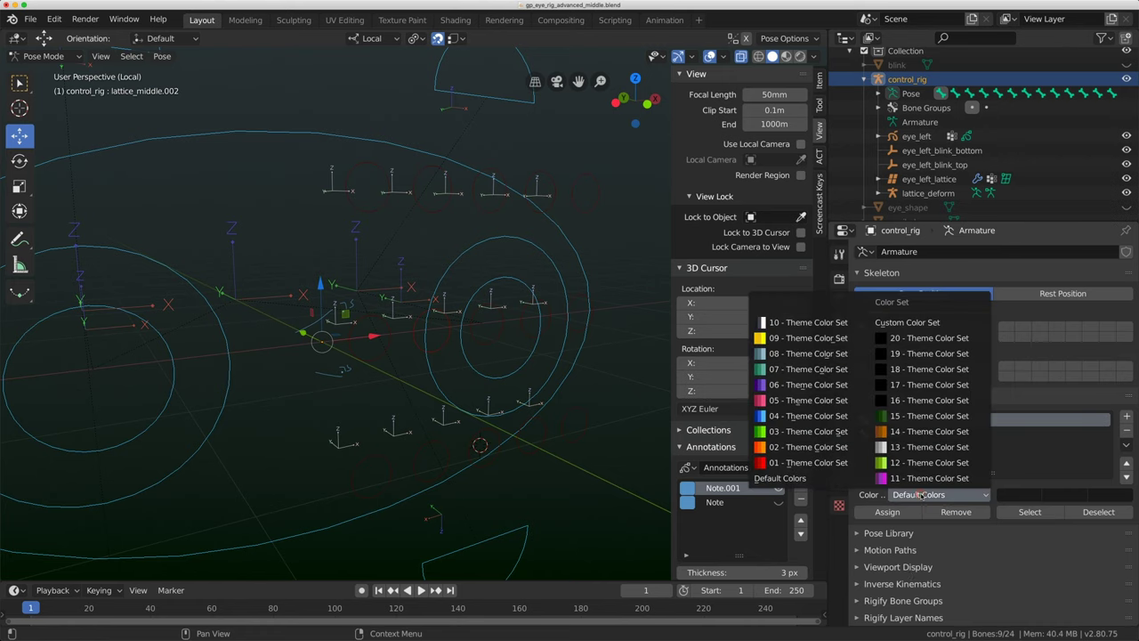
left_click(808, 416)
- Select all fifteen lattice bones again, adding the eye_left bone last so it is the active one
middle_click_drag(534, 347, 568, 364)
middle_click_drag(496, 309, 506, 326)
scroll(506, 325, "up", 2)
left_click(499, 314)
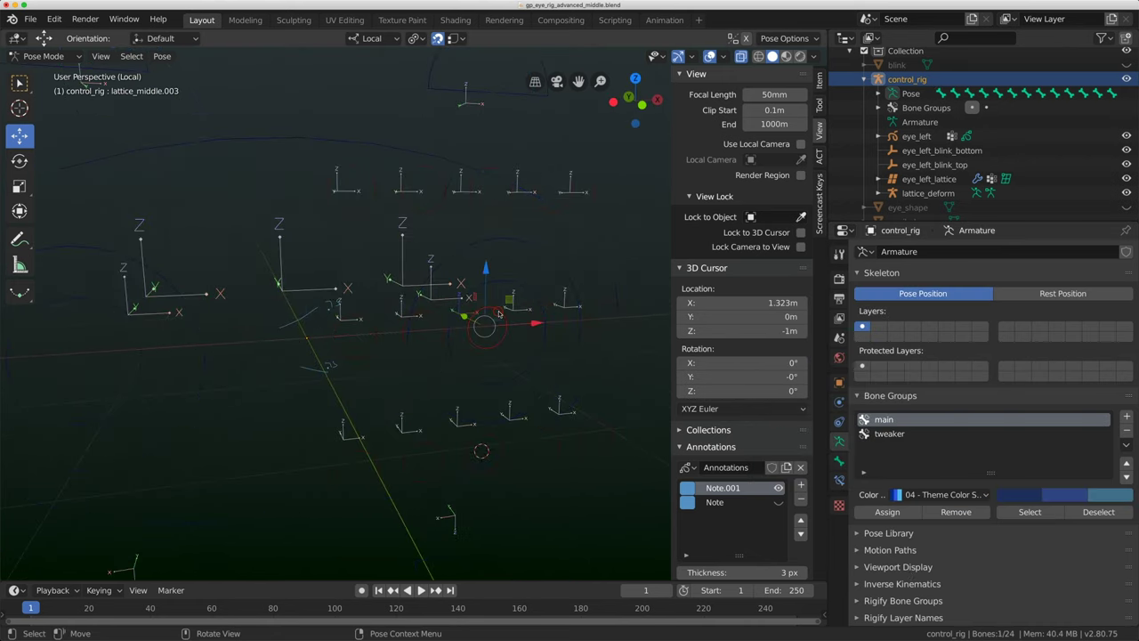
left_click(347, 308, "shift")
left_click(349, 317, "shift")
key("b")
left_click_drag(319, 218, 481, 197)
key("b")
left_click_drag(646, 155, 579, 168)
key("b")
left_click_drag(562, 302, 598, 310)
key("b")
left_click_drag(588, 463, 599, 442)
key("b")
left_click_drag(550, 472, 560, 455)
key("b")
left_click_drag(446, 450, 422, 451)
key("b")
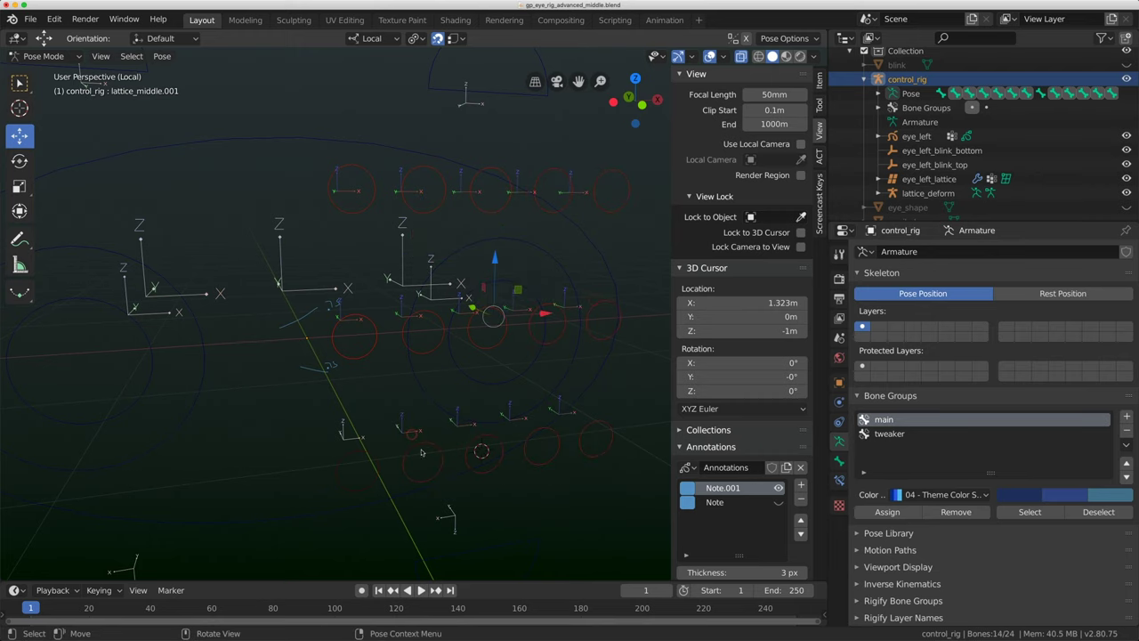
left_click(435, 400, "shift")
- Parent the selected lattice bones to eye_left in Edit Mode with Keep Offset
left_click(42, 56)
left_click(44, 89)
key("ctrl+p")
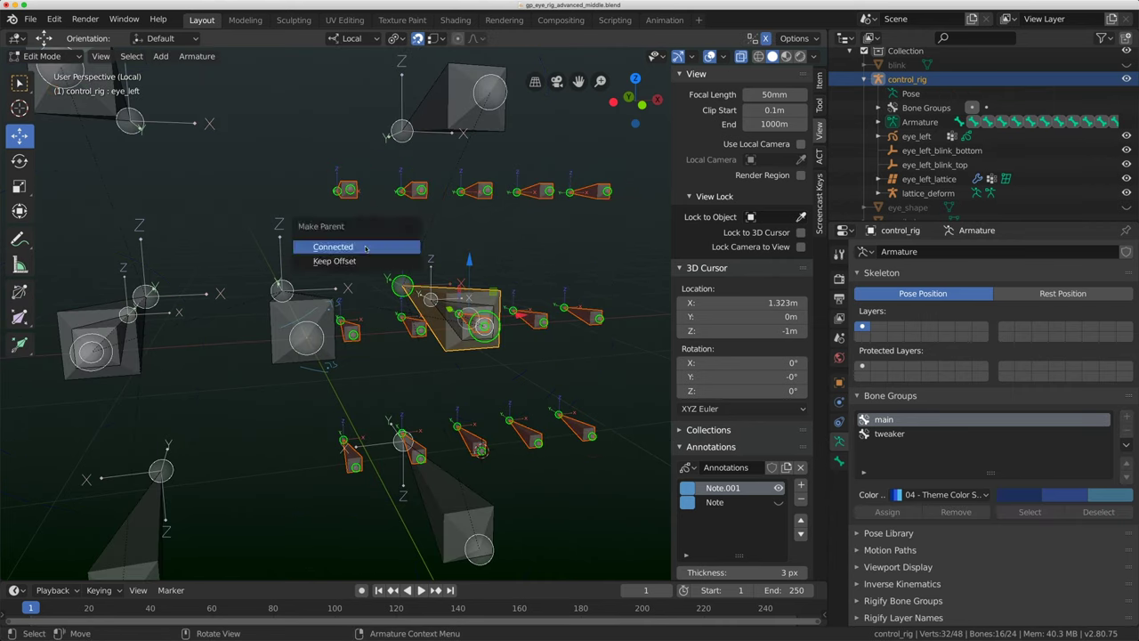
left_click(351, 261)
middle_click_drag(352, 261, 420, 251)
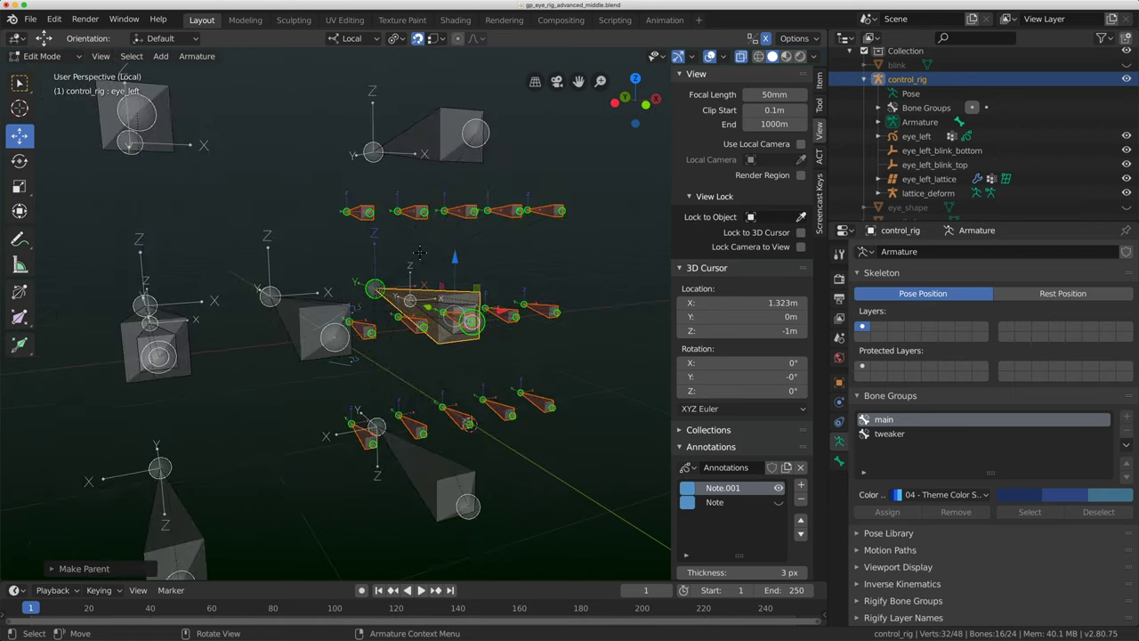
- Return control_rig to Object Mode and leave Local View to show the whole scene
key("Tab")
left_click(100, 56)
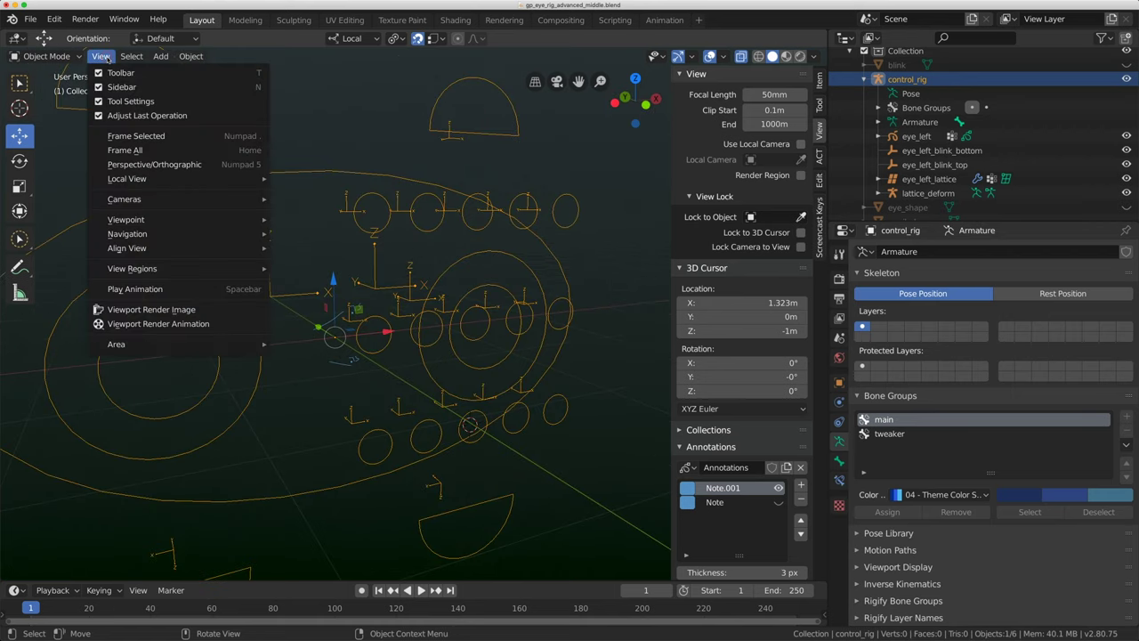
mouse_move(142, 179)
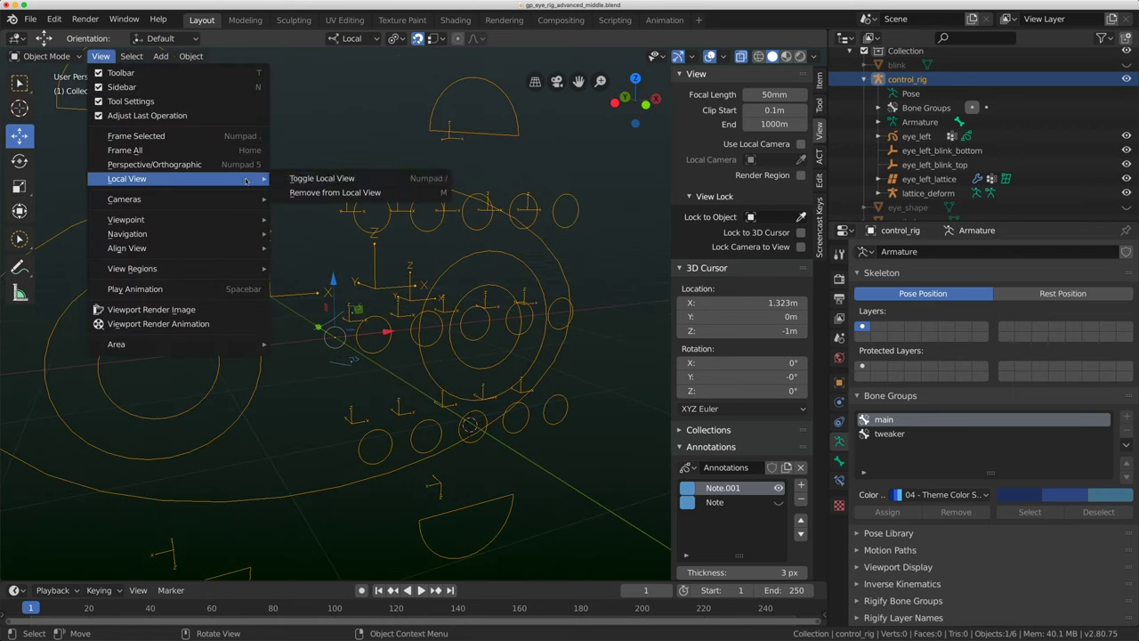
left_click(307, 181)
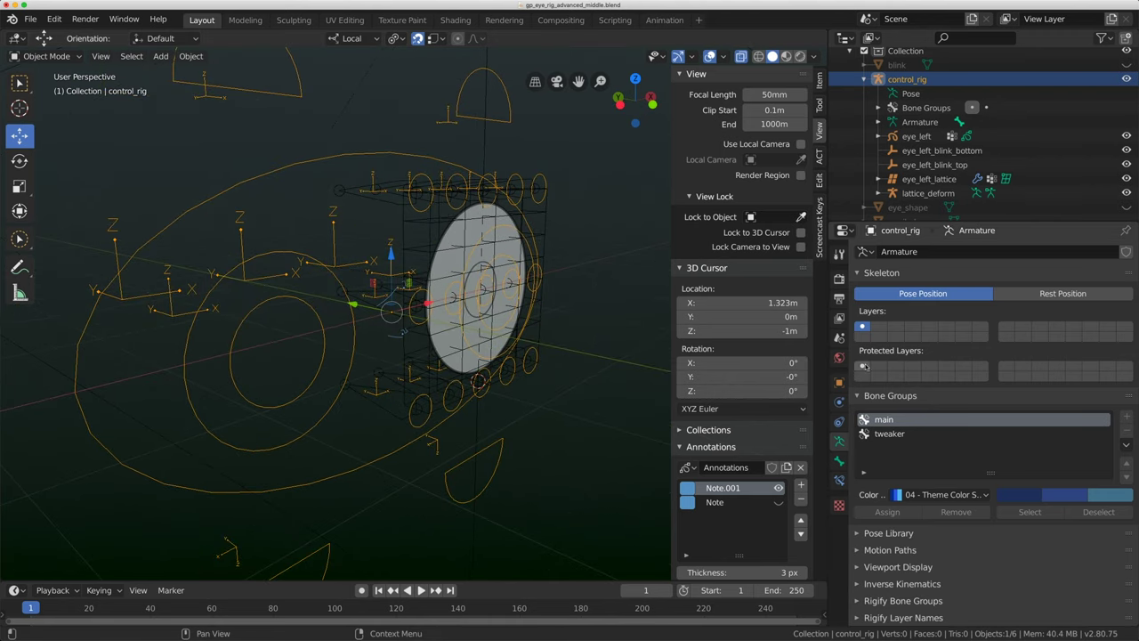
- Turn off the bone axes in control_rig's viewport display
left_click(868, 395)
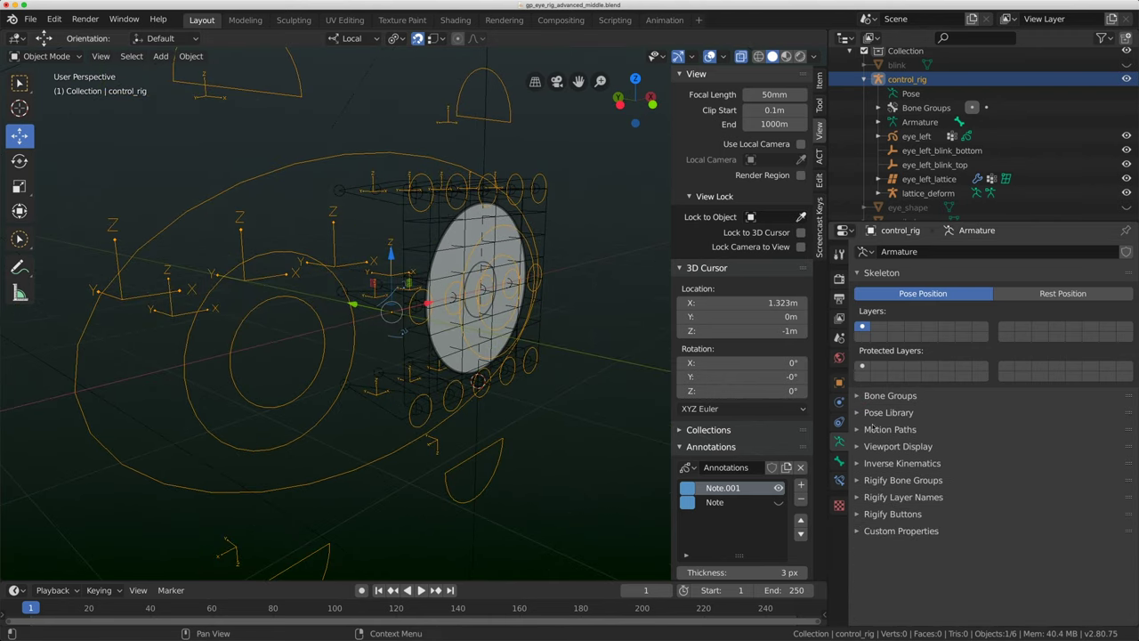
left_click(879, 412)
left_click(879, 412)
left_click(886, 447)
left_click(911, 500)
middle_click_drag(478, 286, 399, 281)
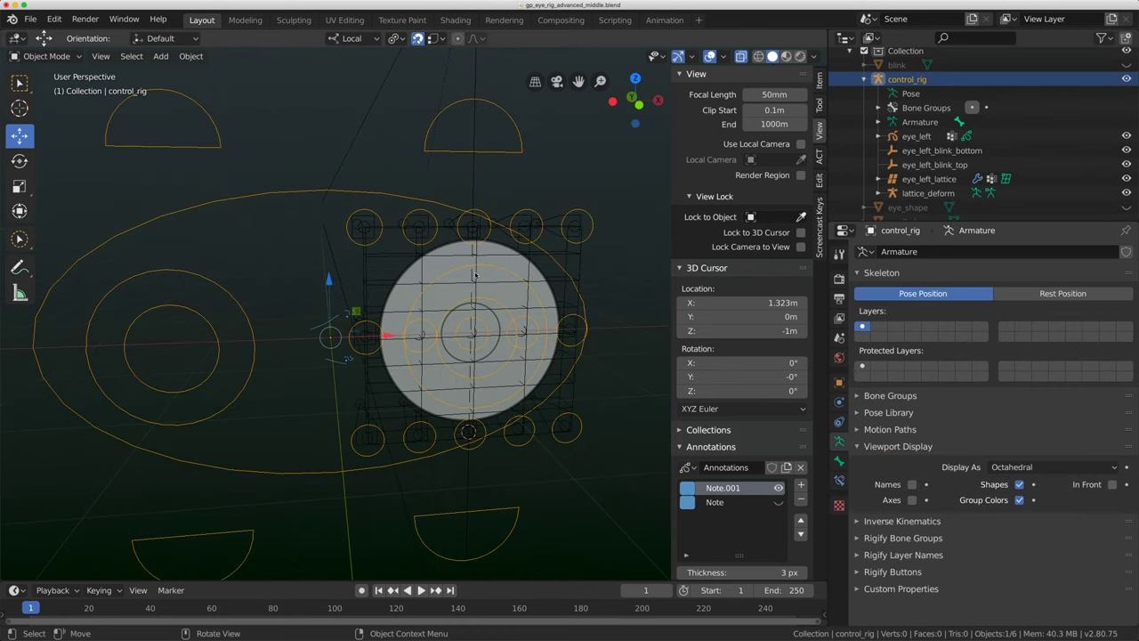
left_click(472, 270)
left_click(461, 269)
key("ctrl+Tab")
key("Escape")
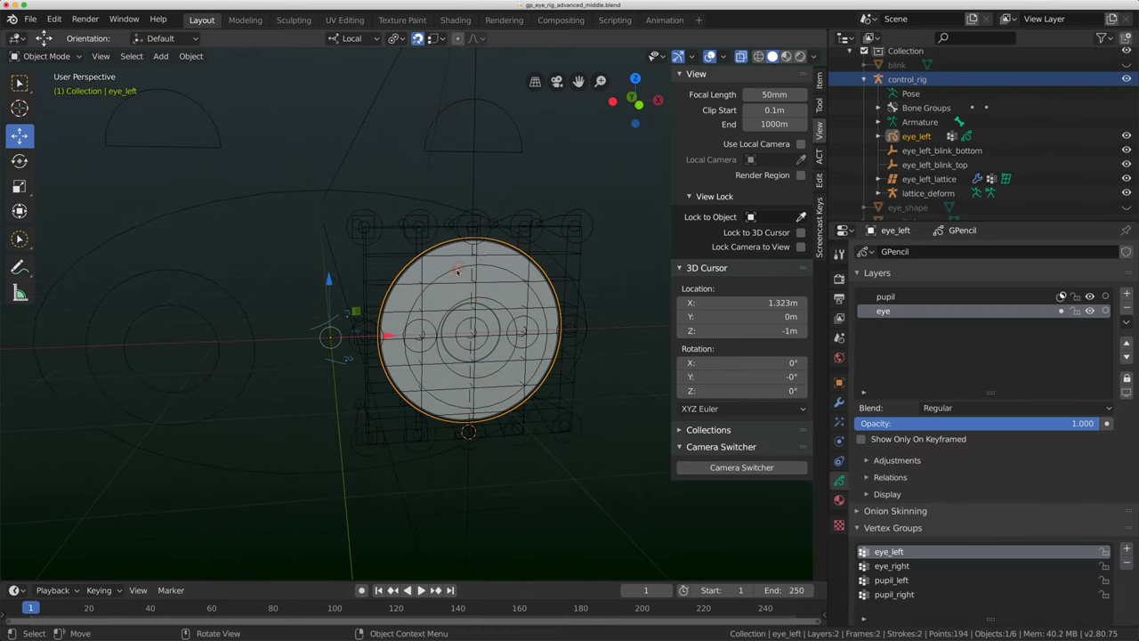
- Select control_rig, enter Pose Mode, and move the eye_left bone to test the lattice controls
left_click(507, 274)
key("ctrl+Tab")
middle_click_drag(507, 275, 454, 293, "shift")
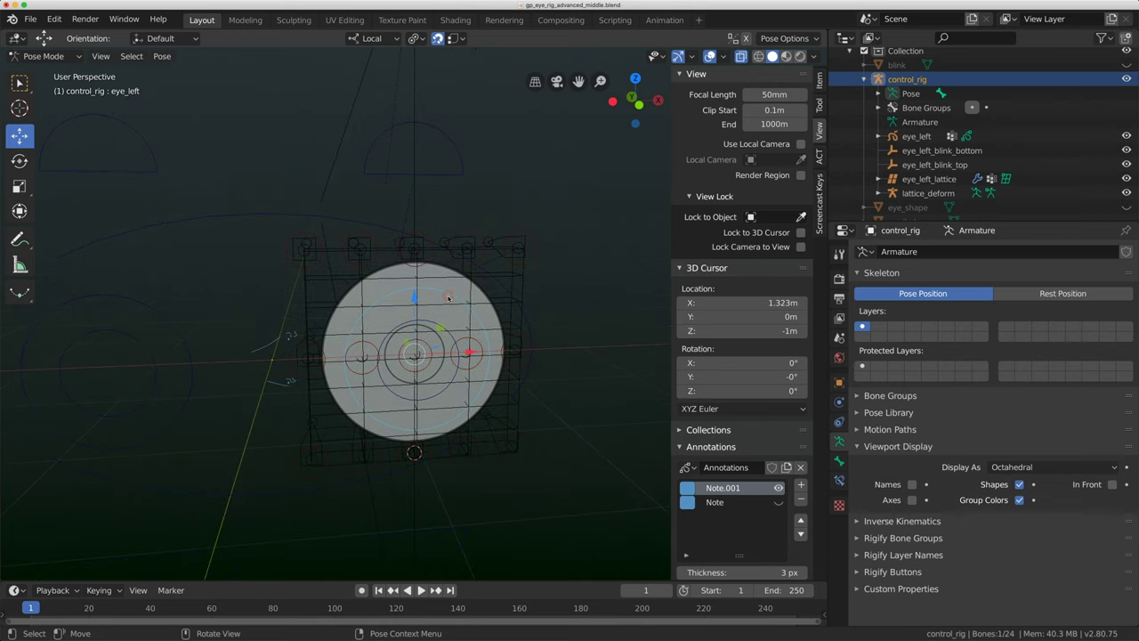
key("g")
left_click(556, 168)
middle_click_drag(558, 170, 499, 235, "shift")
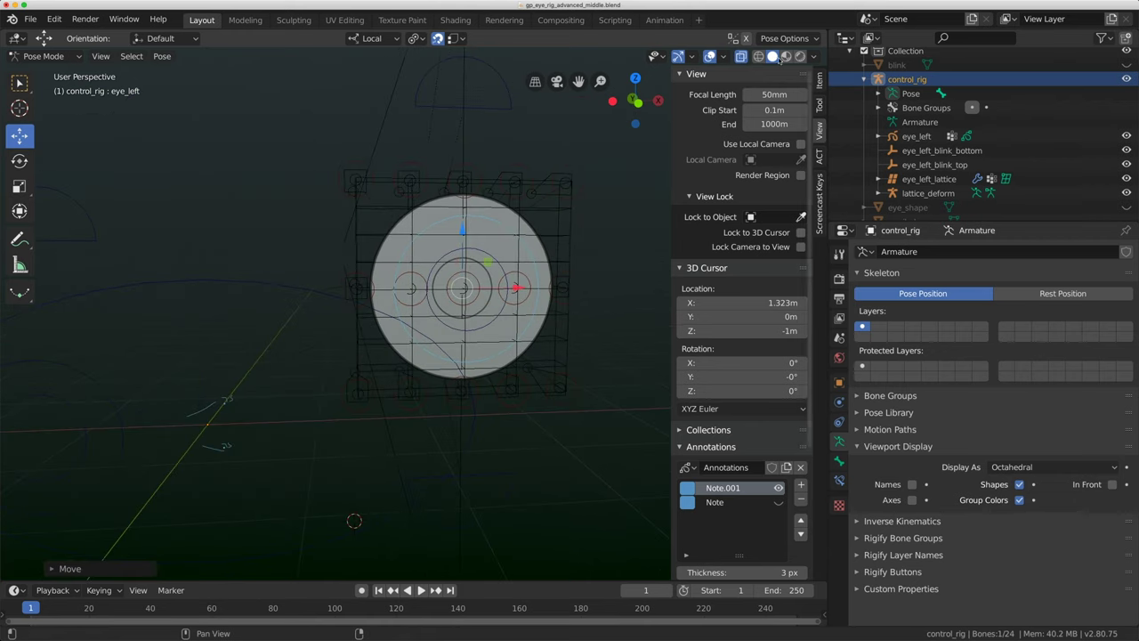
- Use solid viewport shading and rotate control_rig's eye_left bone to test the lattice controls
left_click(772, 57)
key("r")
left_click(546, 183)
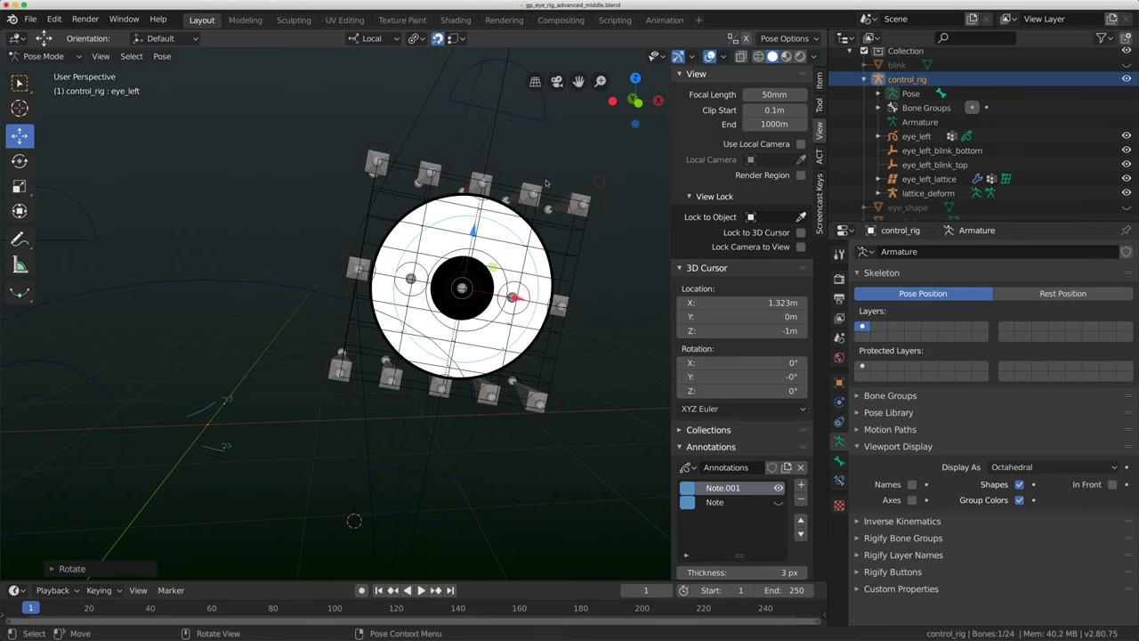
- Switch from control_rig to the lattice_deform armature and put it in Pose Mode
left_click(533, 188)
key("g")
right_click(529, 185)
middle_click_drag(530, 185, 471, 248, "shift")
key("ctrl+Tab")
left_click(459, 242)
key("ctrl+Tab")
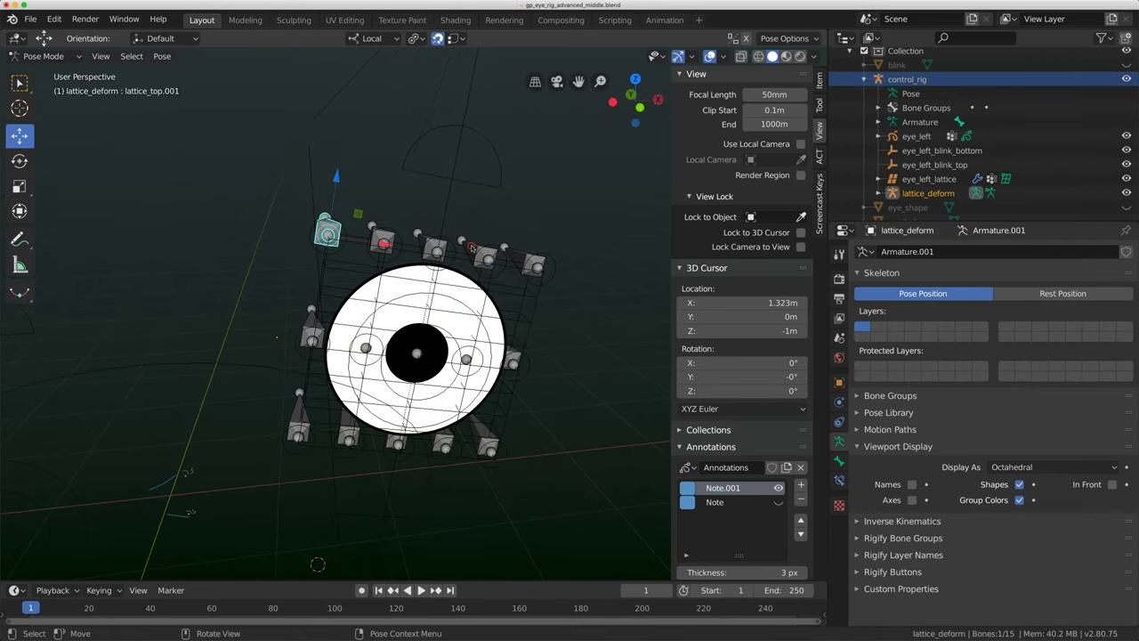
- Try moving lattice_deform's lattice_top.004 bone
left_click(472, 248)
key("g")
key("Escape")
key("shift+Tab")
middle_click_drag(391, 245, 530, 297)
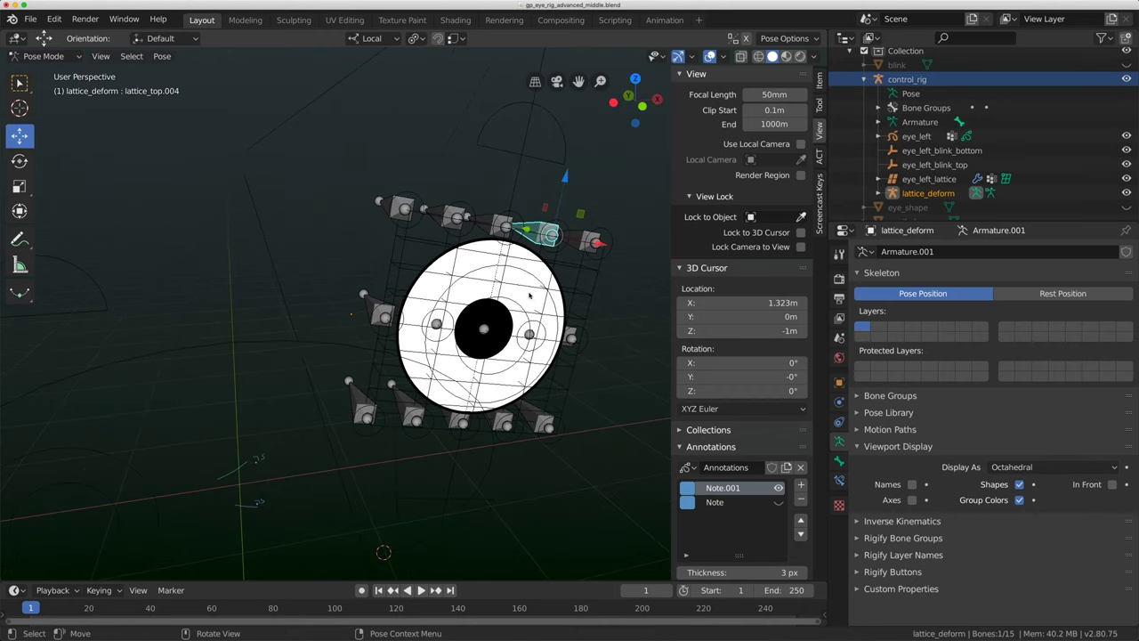
- Reselect control_rig's eye_left bone and clear its pose rotation and location
left_click(527, 271)
key("ctrl+Tab")
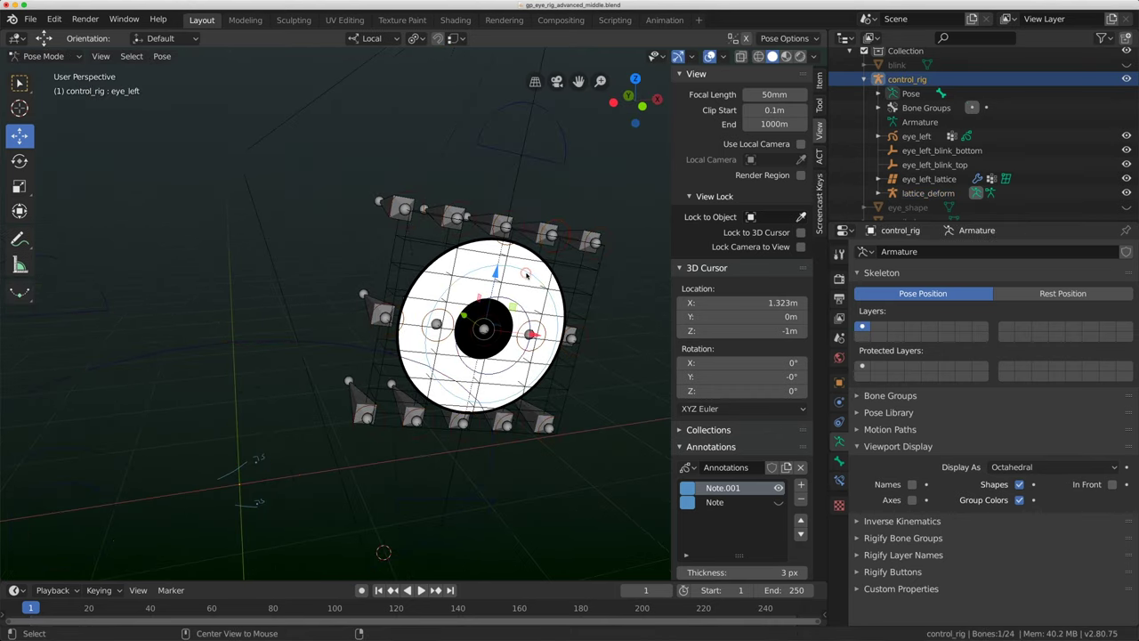
key("alt+r")
key("alt+g")
- Add a Copy Transforms constraint to lattice_deform's lattice_top.001 bone, targeting control_rig's lattice_top.001 bone
middle_click_drag(392, 331, 394, 259)
left_click(392, 256)
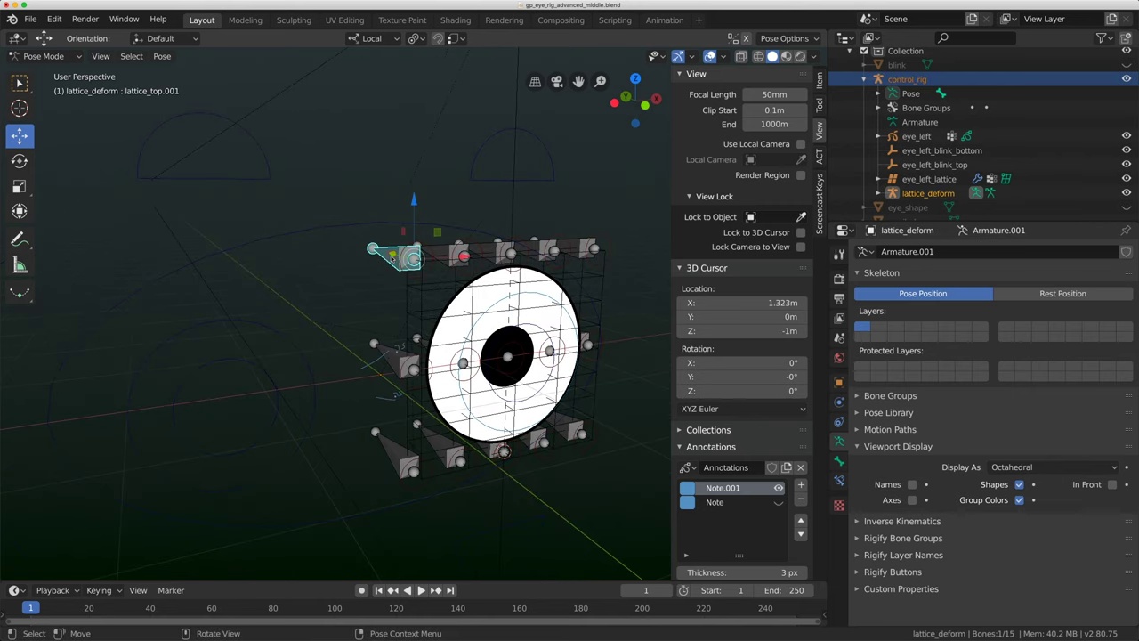
left_click(839, 481)
left_click(940, 255)
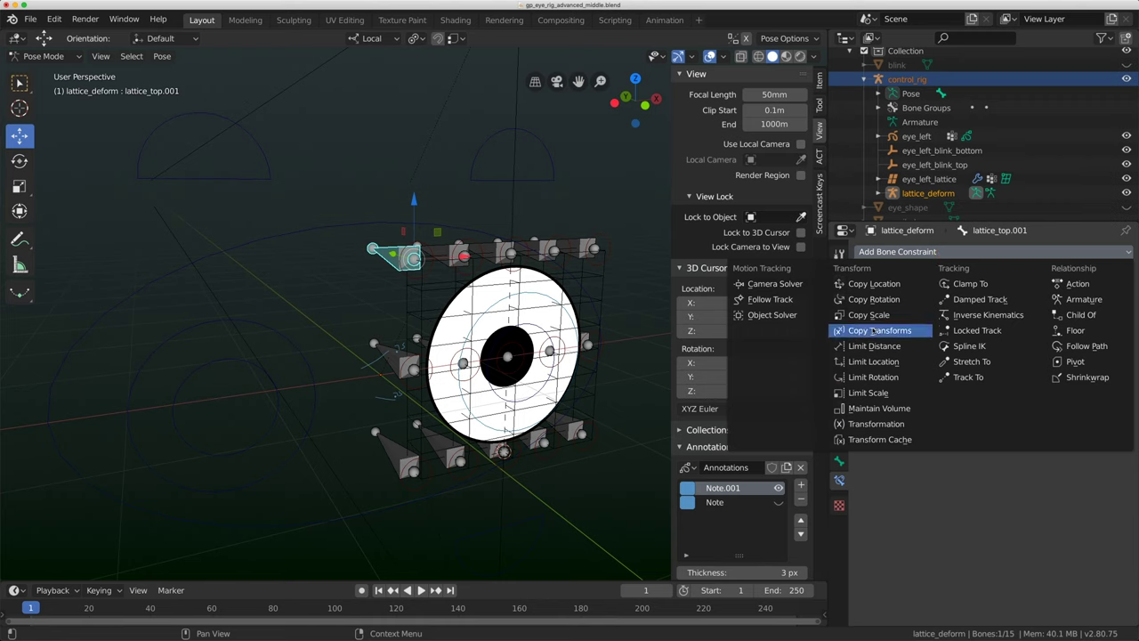
left_click(879, 330)
left_click(962, 298)
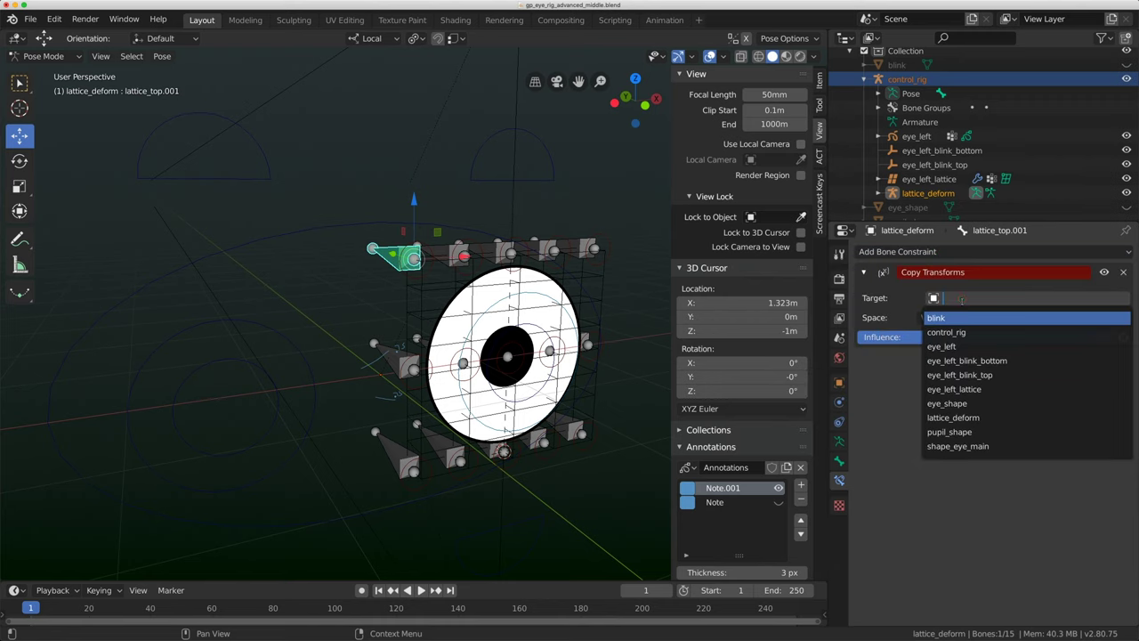
left_click(962, 332)
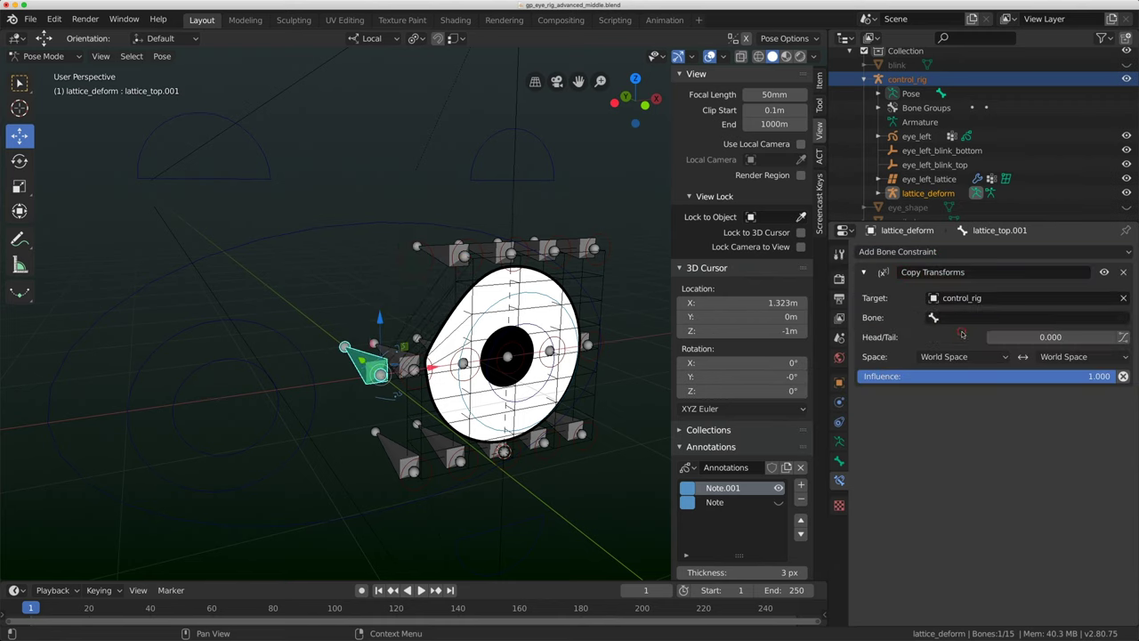
left_click(966, 318)
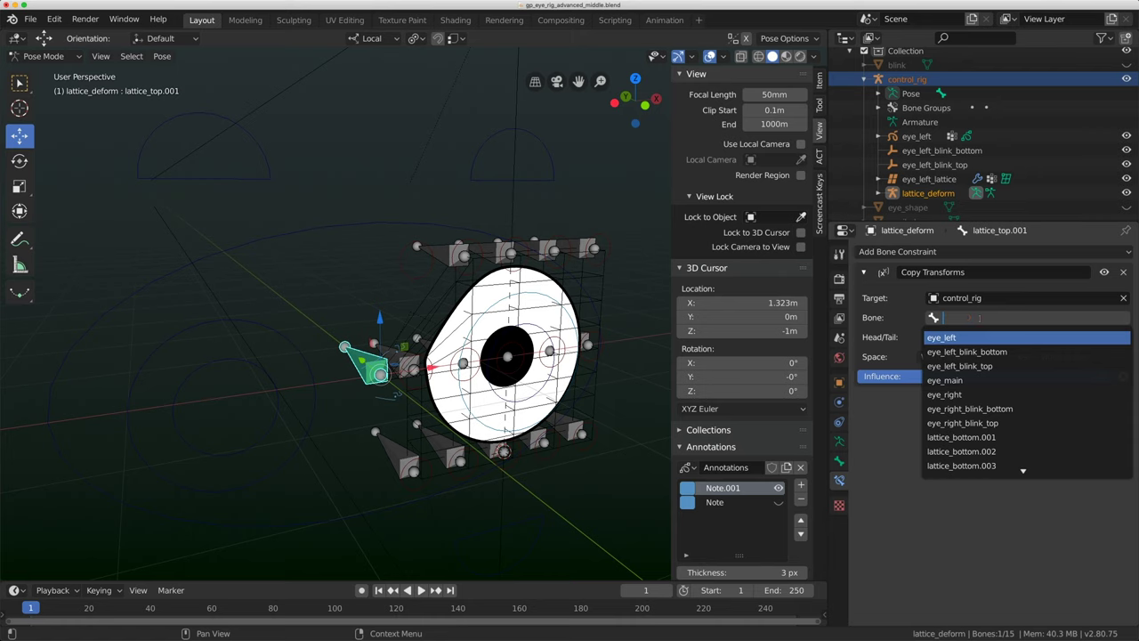
type("lattice_top")
key("Return")
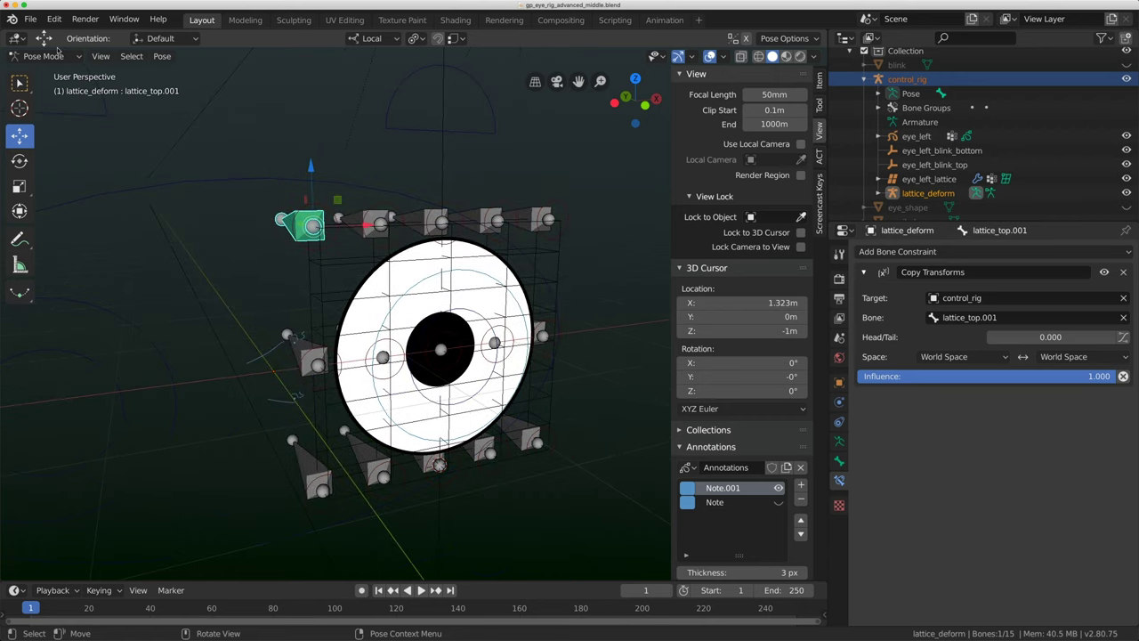
- Isolate the lattice_deform armature in Local View from Object Mode and return it to Pose Mode
left_click(57, 56)
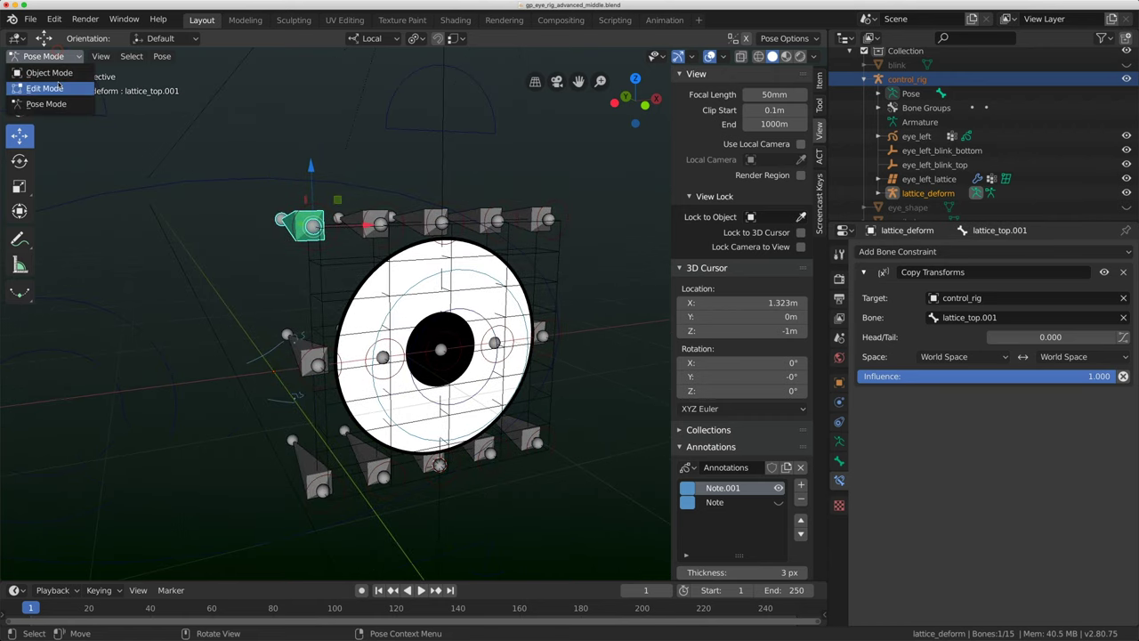
left_click(57, 73)
left_click(230, 215)
left_click(272, 218)
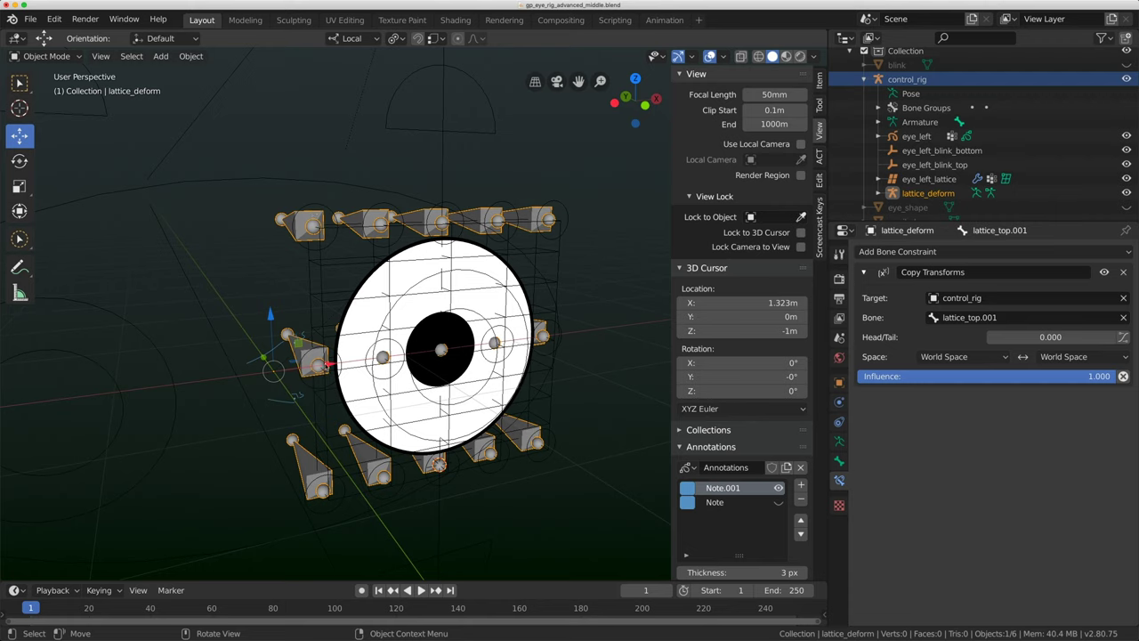
left_click(49, 56)
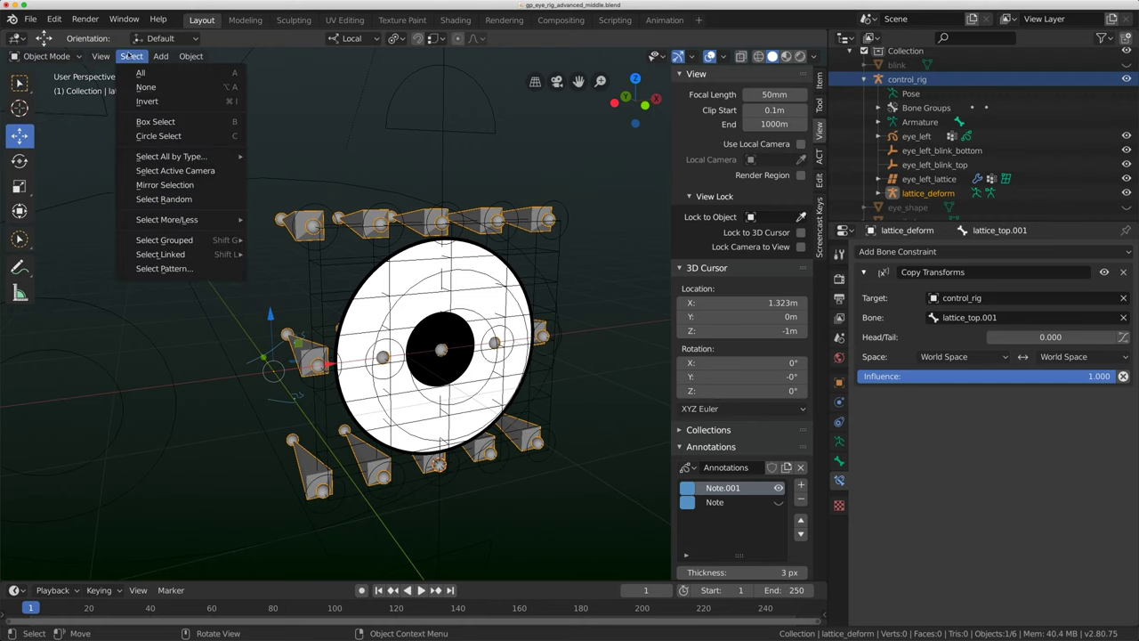
mouse_move(104, 58)
mouse_move(258, 183)
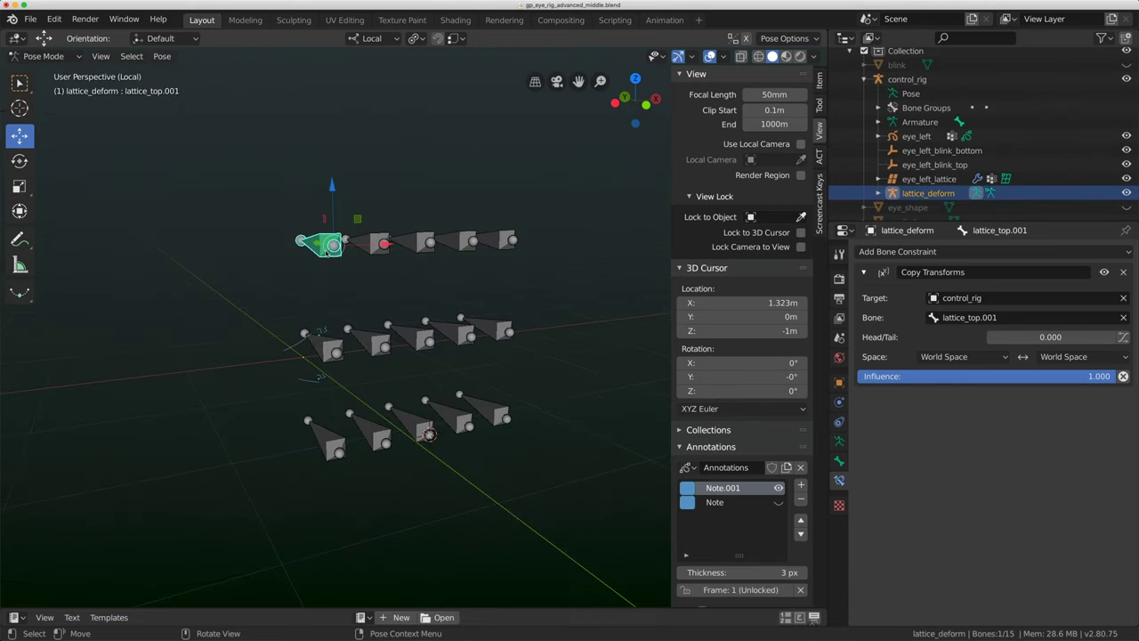
- Copy the Copy Transforms constraint from the active lattice_top.001 bone to all other lattice_deform bones with Copy Selected Constraints
left_click_drag(559, 179, 269, 510)
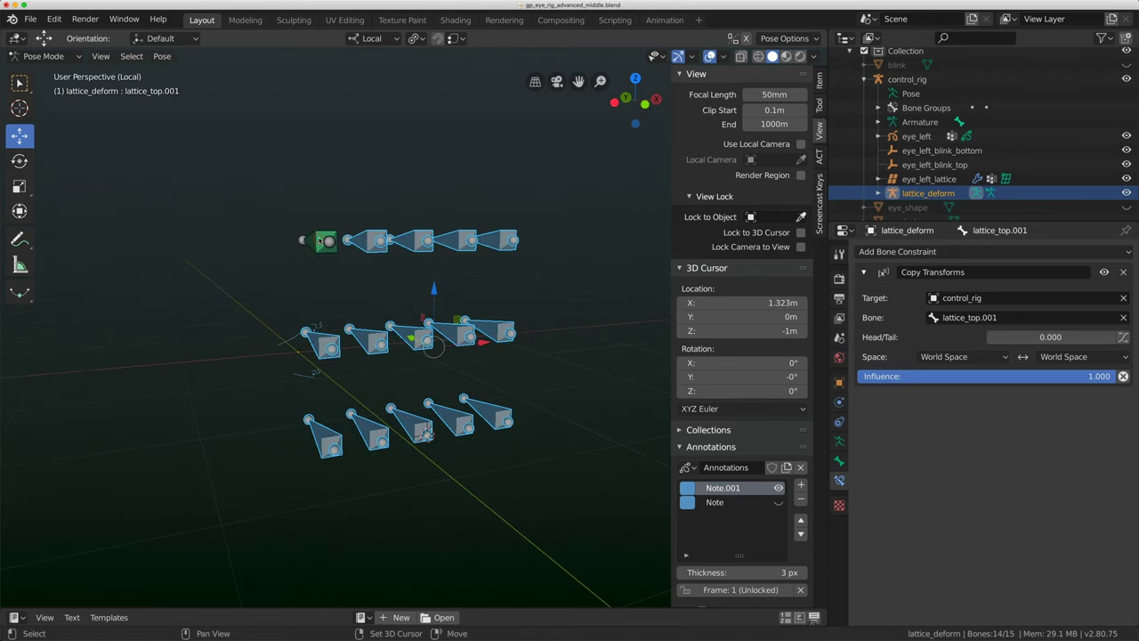
key("ctrl+c")
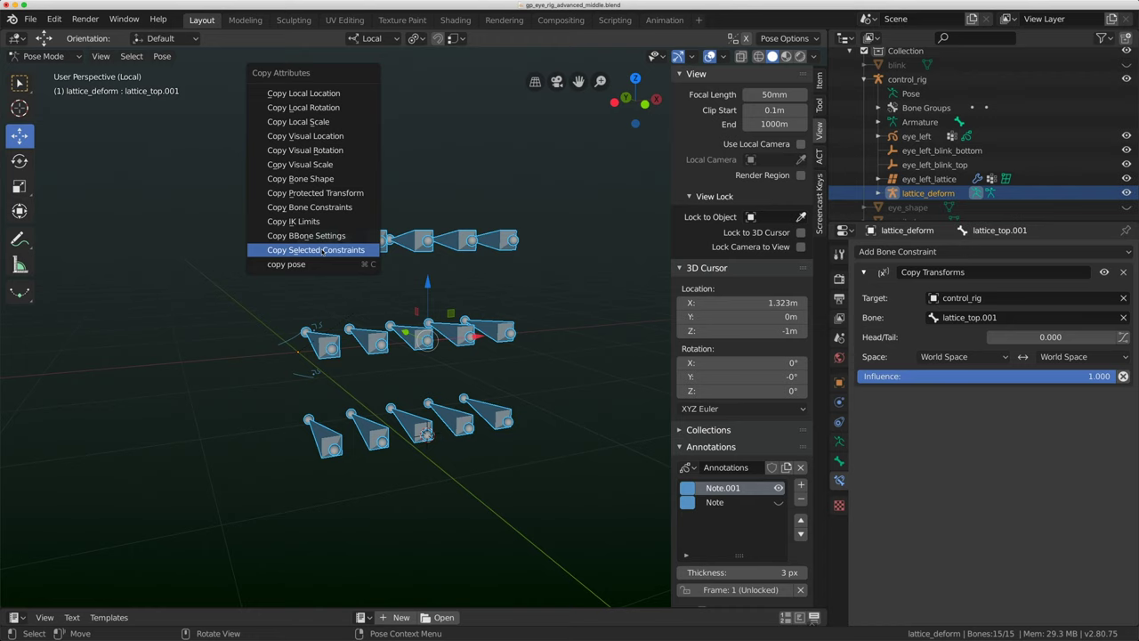
left_click(308, 250)
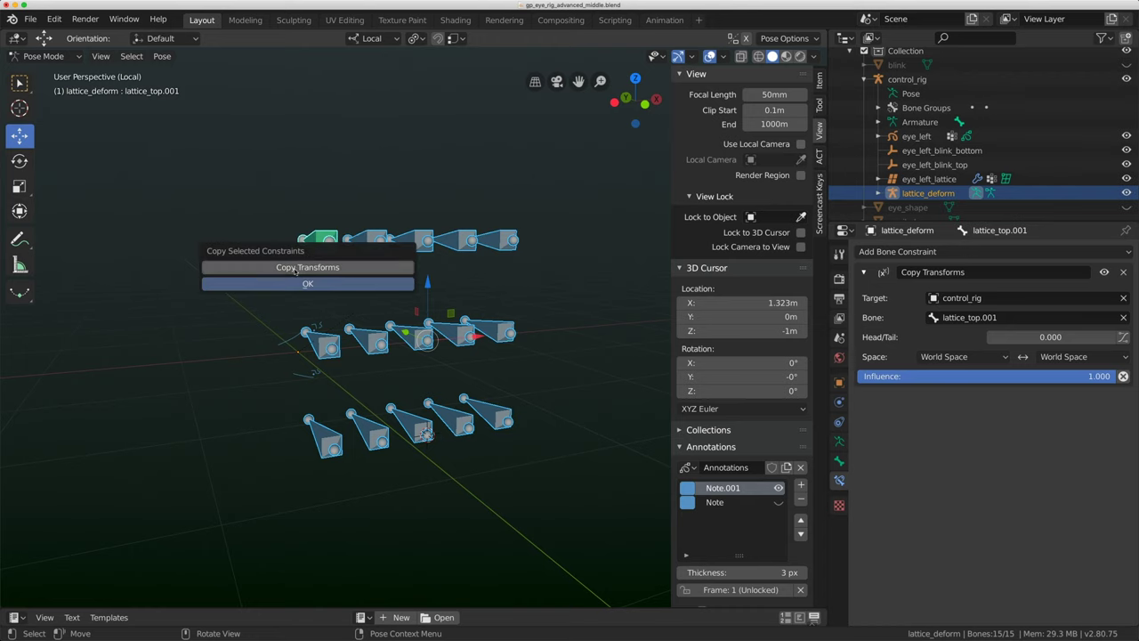
left_click(307, 267)
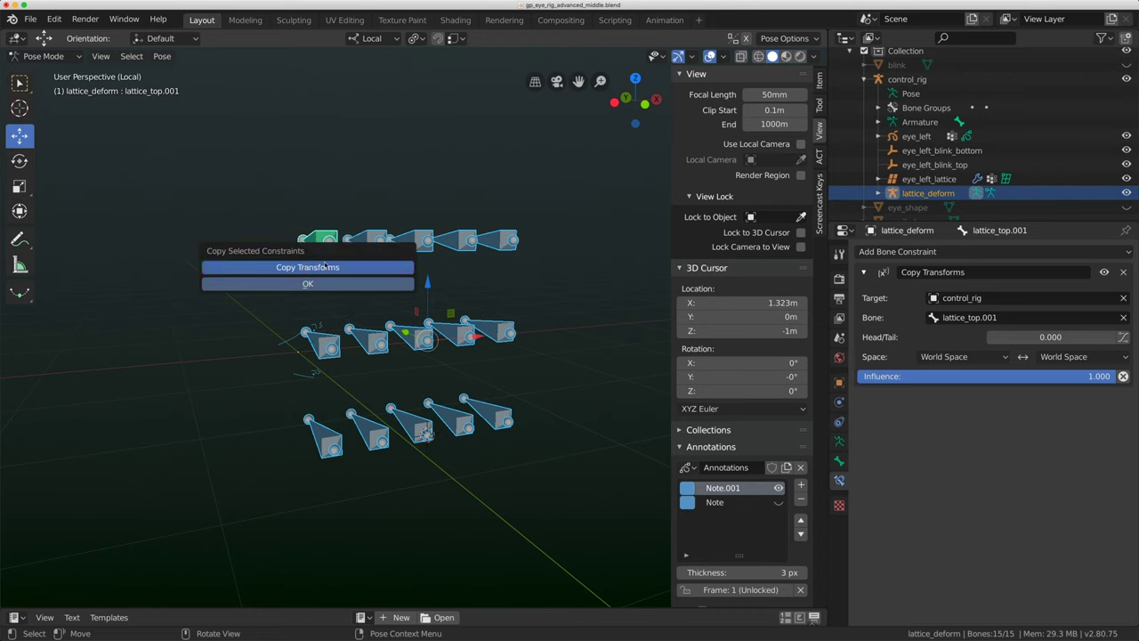
left_click(326, 283)
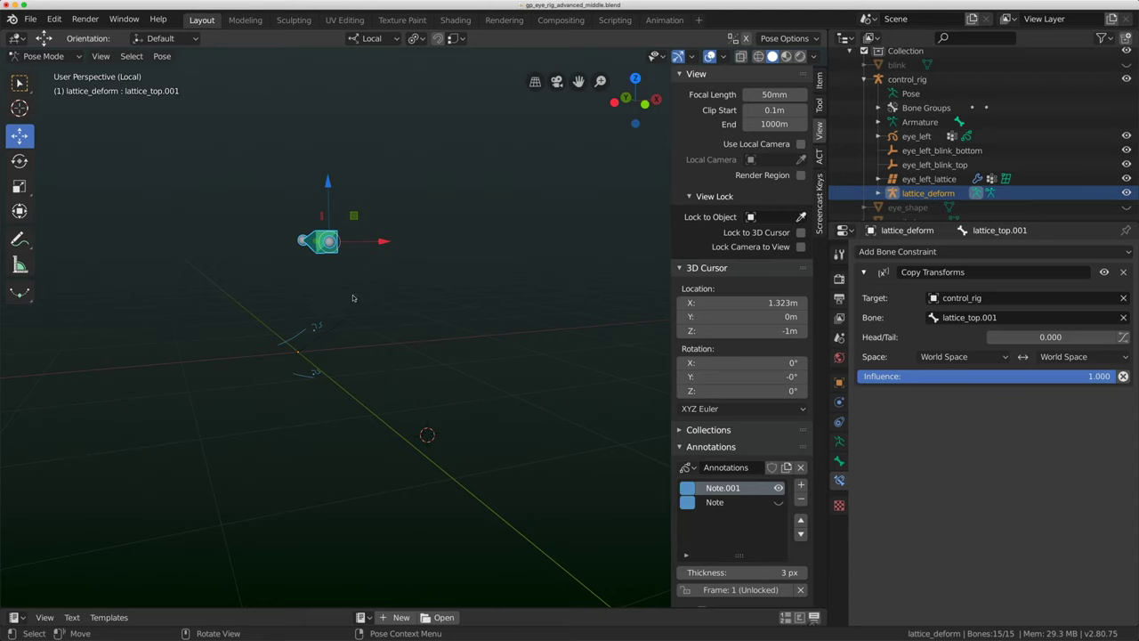
- Search the add-ons preferences for "copy" to check the Copy Attributes Menu add-on, and close the preferences
left_click(52, 19)
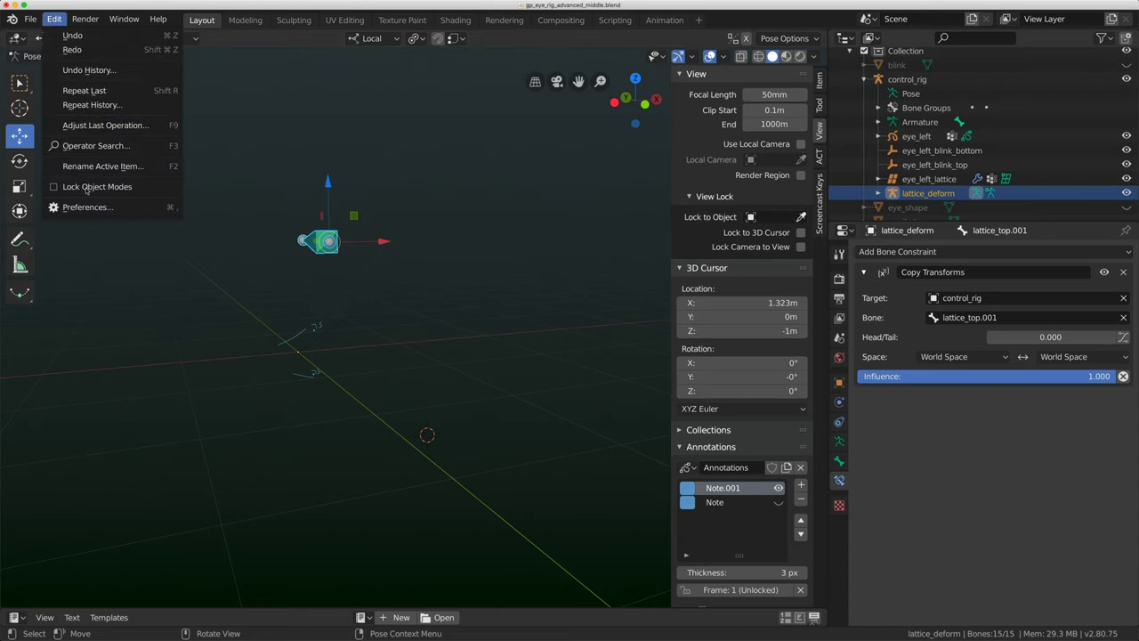
left_click(87, 206)
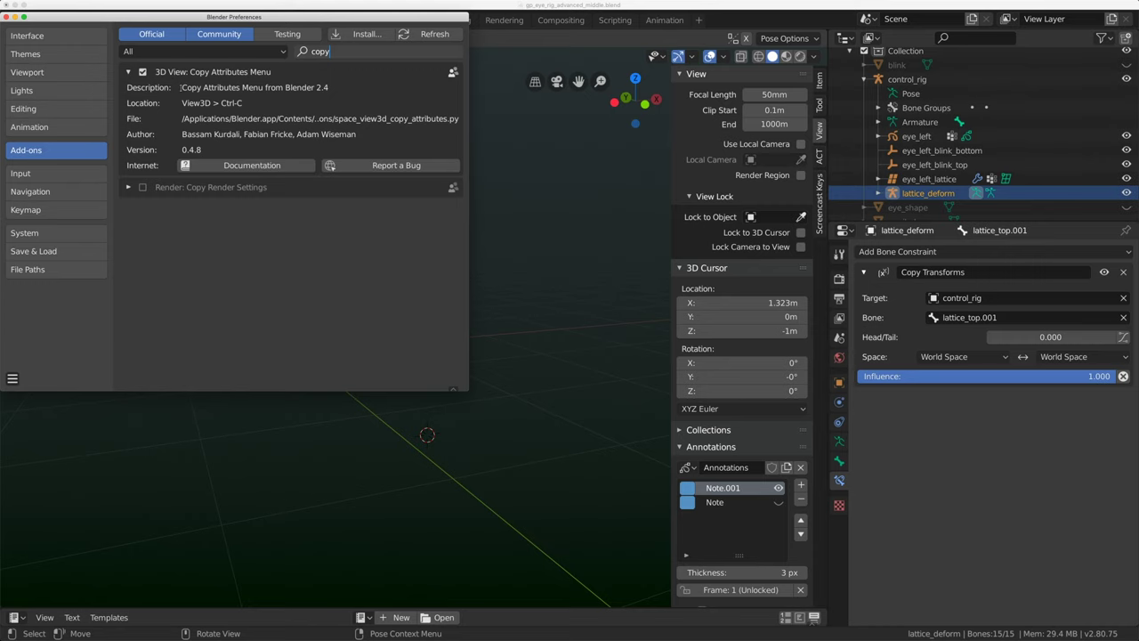
left_click(7, 17)
- Set the lattice_deform armature to Rest Position to spread the collapsed bones out
middle_click_drag(317, 207, 354, 220)
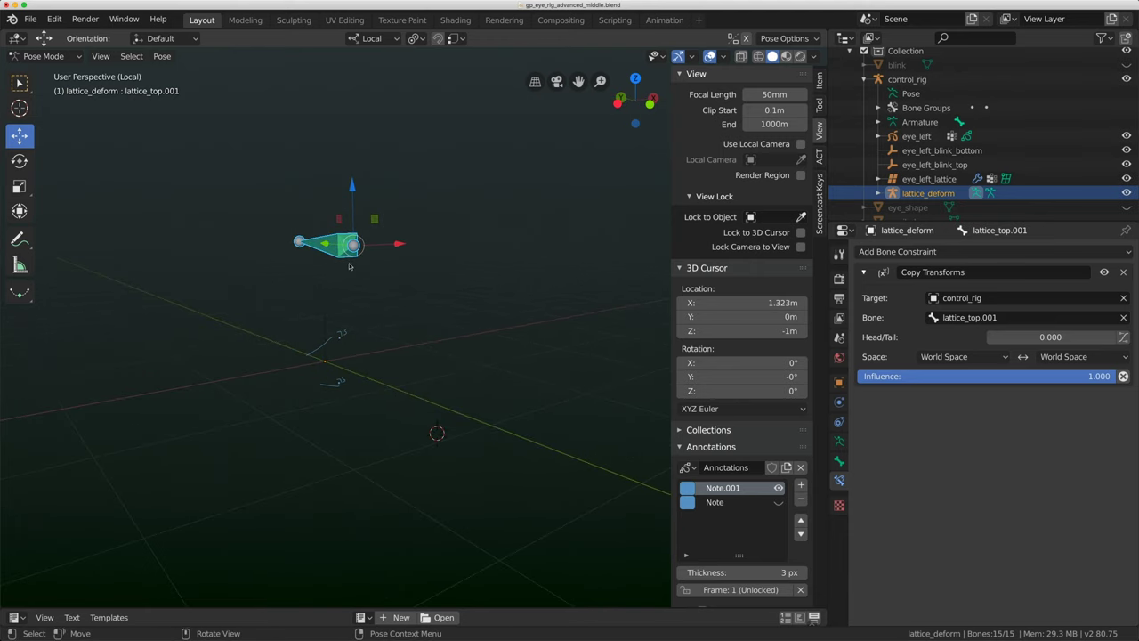
middle_click_drag(349, 265, 291, 232)
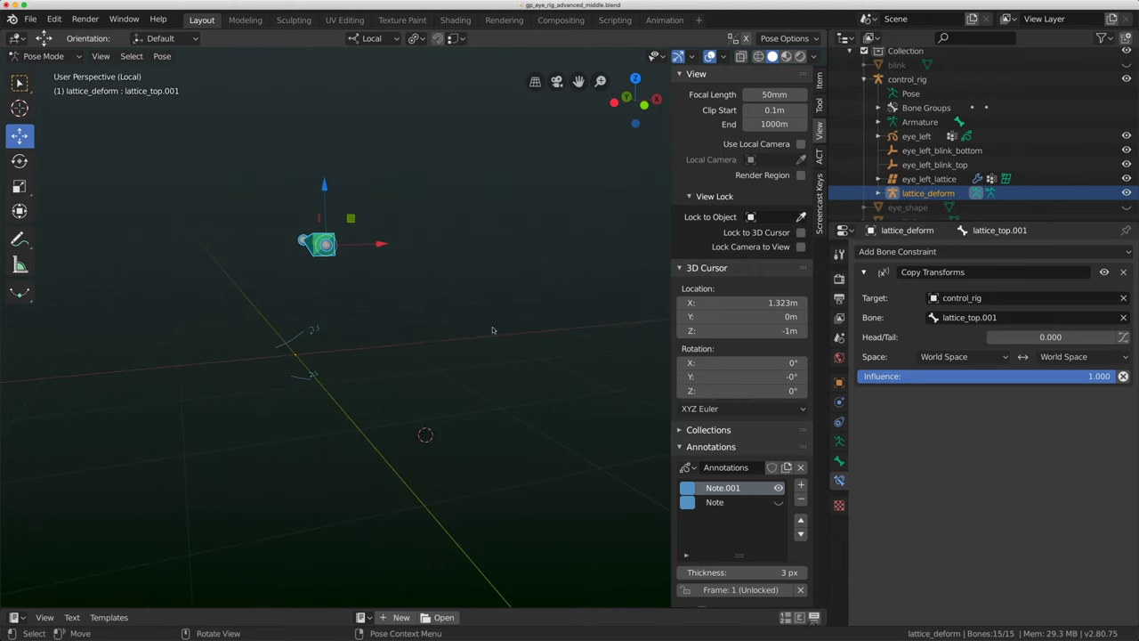
left_click(833, 440)
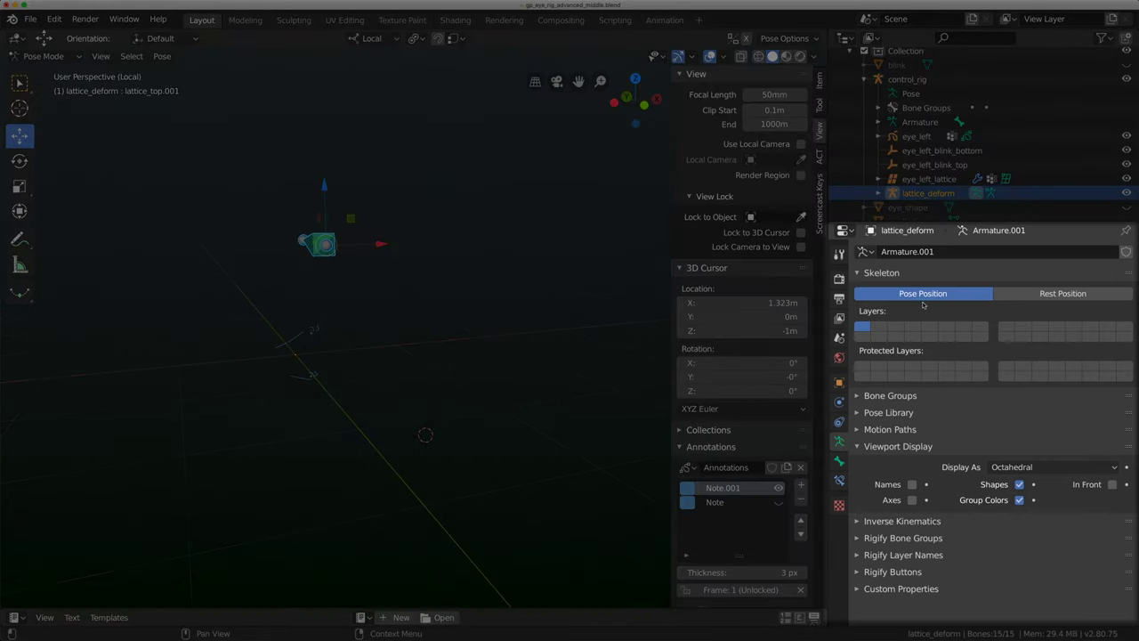
left_click(1063, 293)
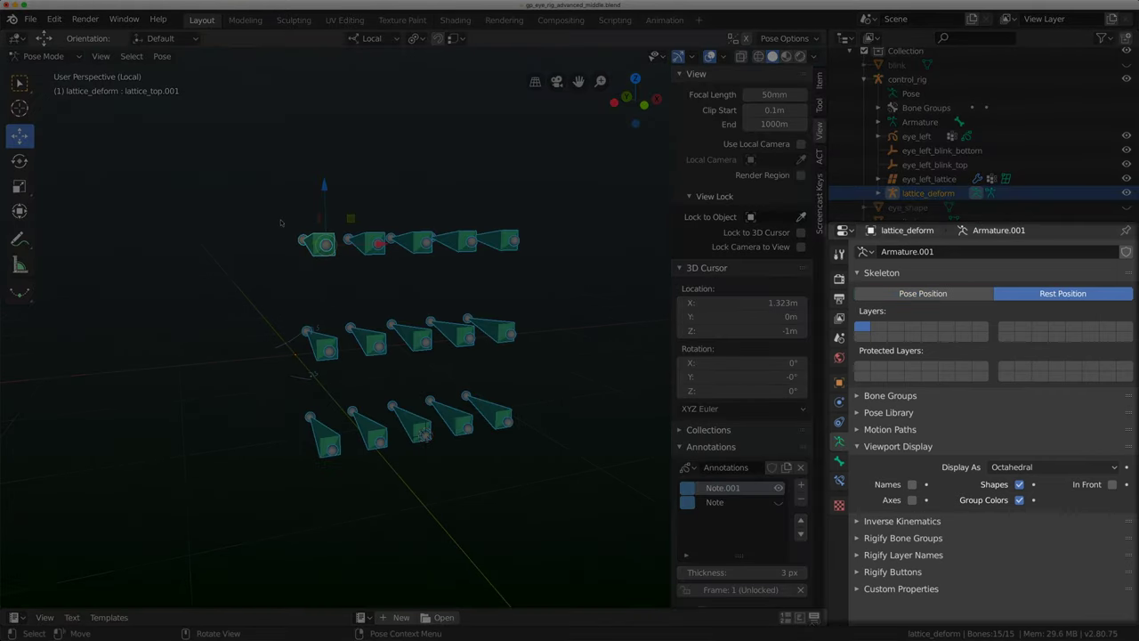
- Set the Copy Transforms target bone of lattice_top.002 to lattice_top.002
scroll(347, 281, "up", 1)
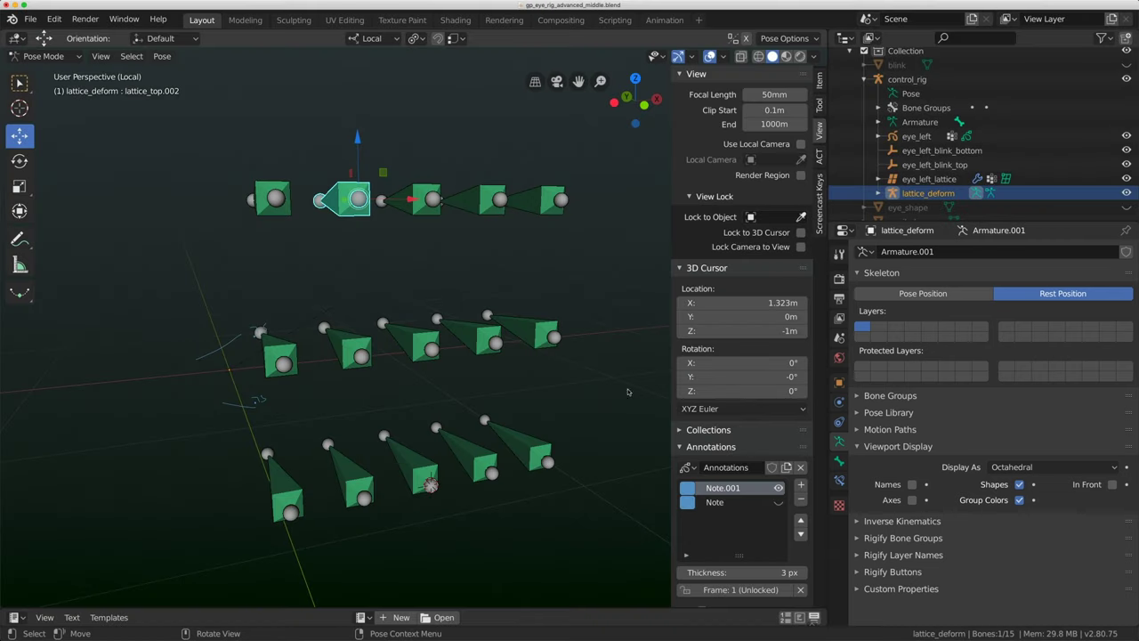
left_click(353, 203)
left_click(838, 480)
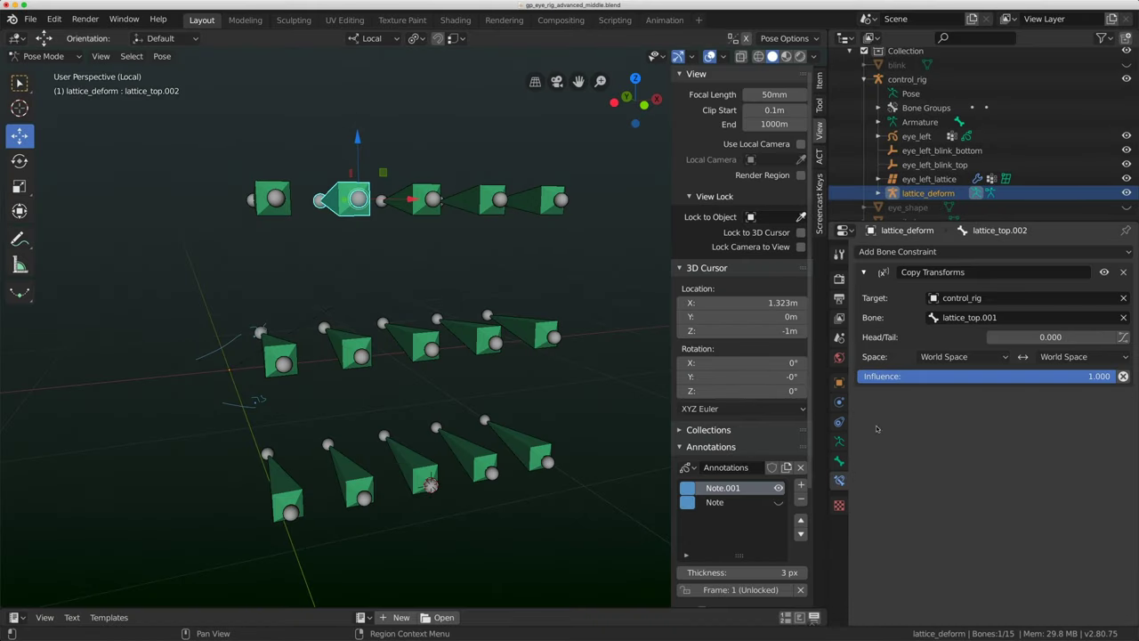
left_click(979, 318)
left_click(970, 352)
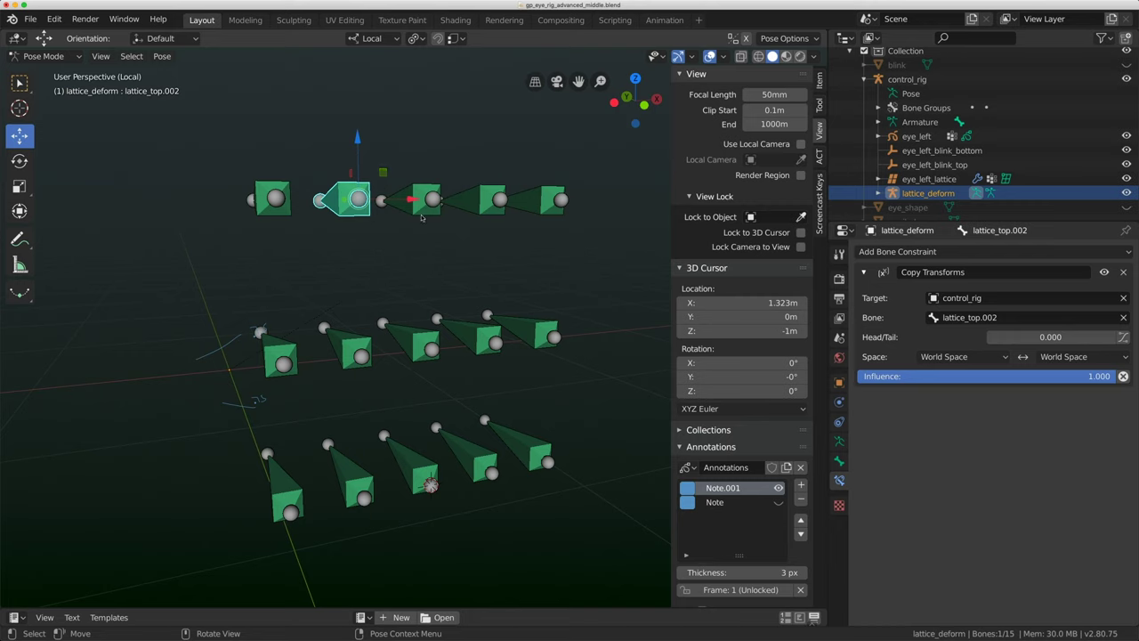
- Set the Copy Transforms target bone of lattice_top.003 to lattice_top.003
left_click(422, 214)
left_click(1032, 318)
left_click(1031, 318)
key("BackSpace")
type("3")
key("Return")
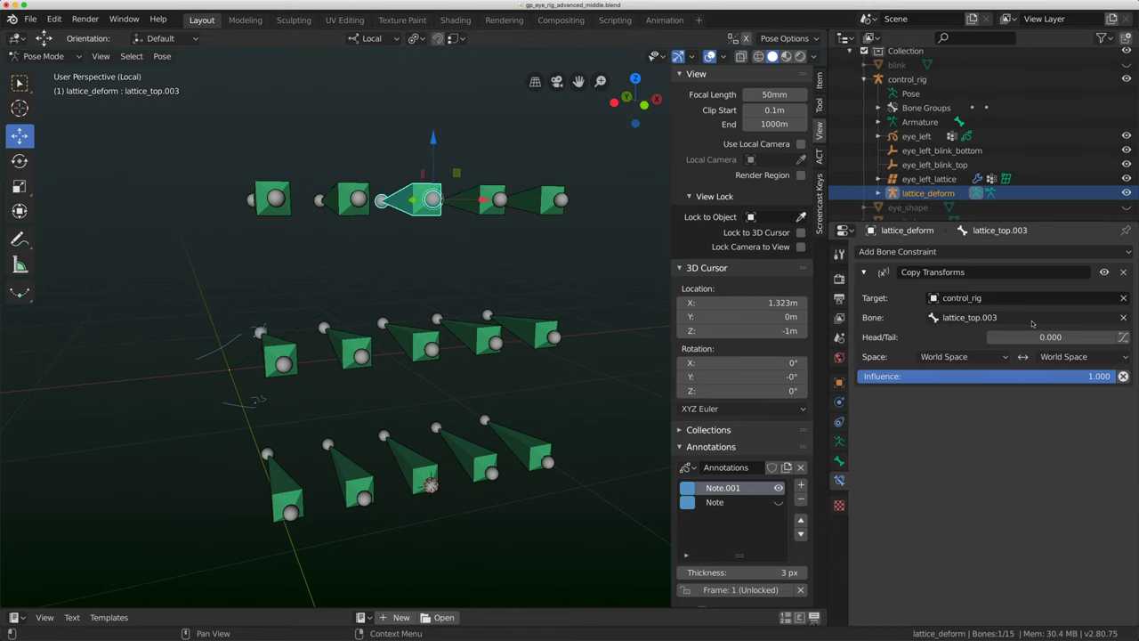
- Set the Copy Transforms target bone of lattice_top.004 to lattice_top.004
left_click(498, 199)
left_click(1008, 318)
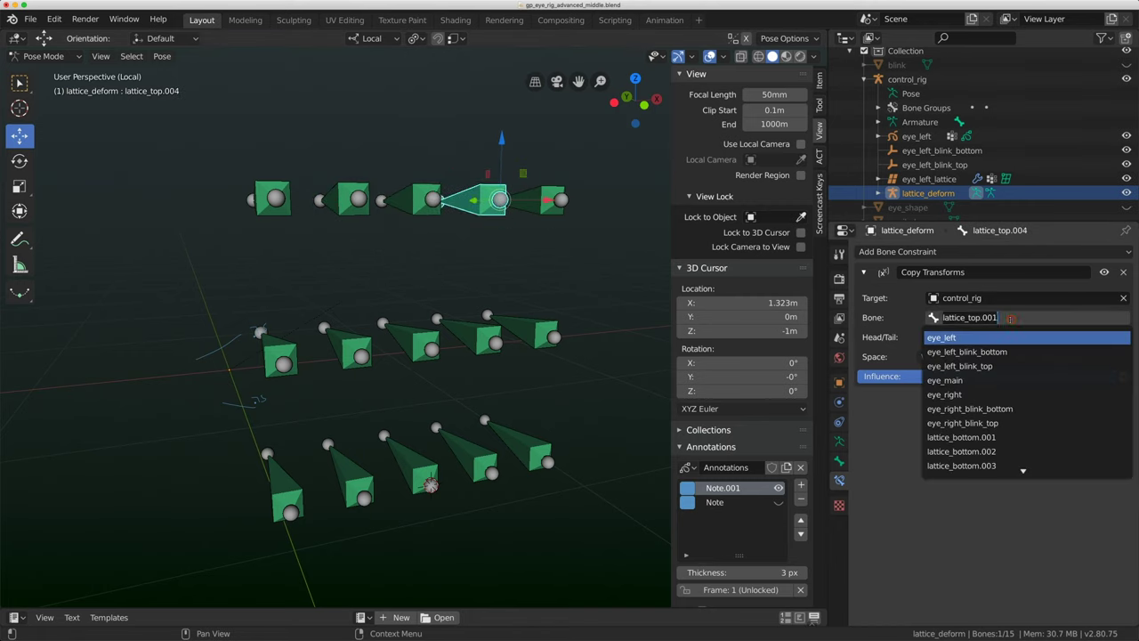
type("lattice_top.004")
key("Return")
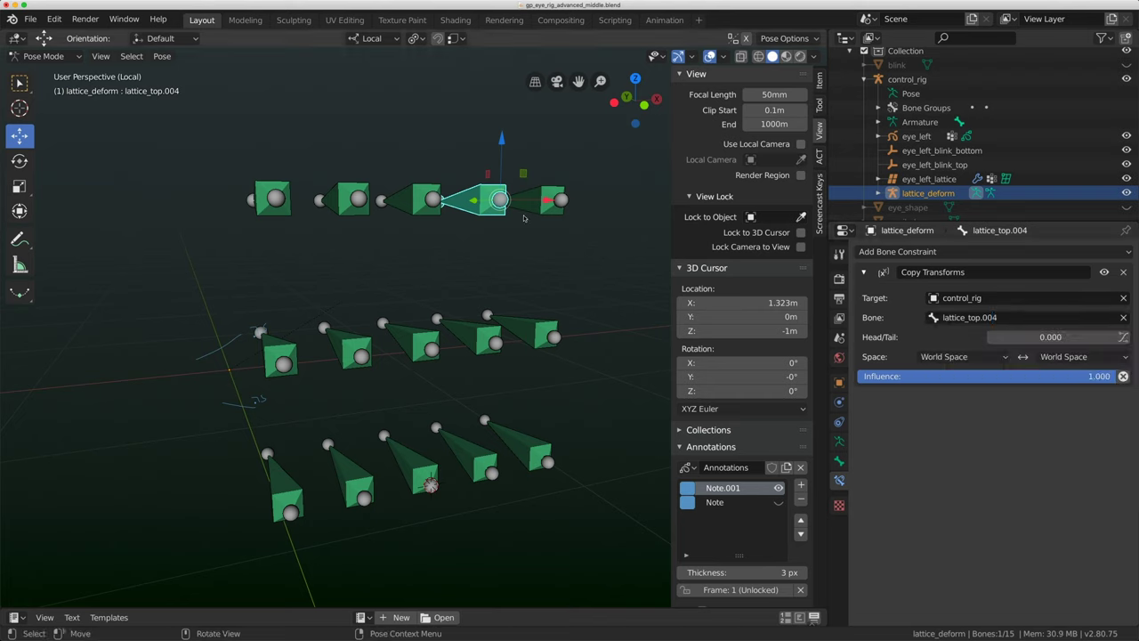
- Set the Copy Transforms target bone of lattice_top.005 to lattice_top.005
left_click(534, 201)
left_click(1022, 318)
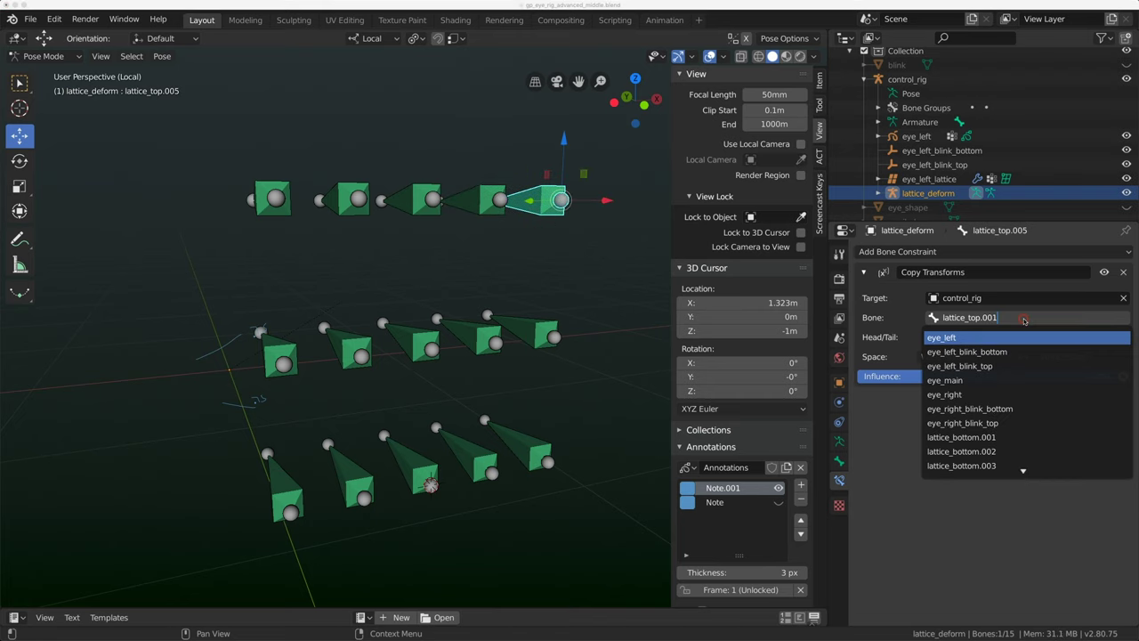
key("BackSpace")
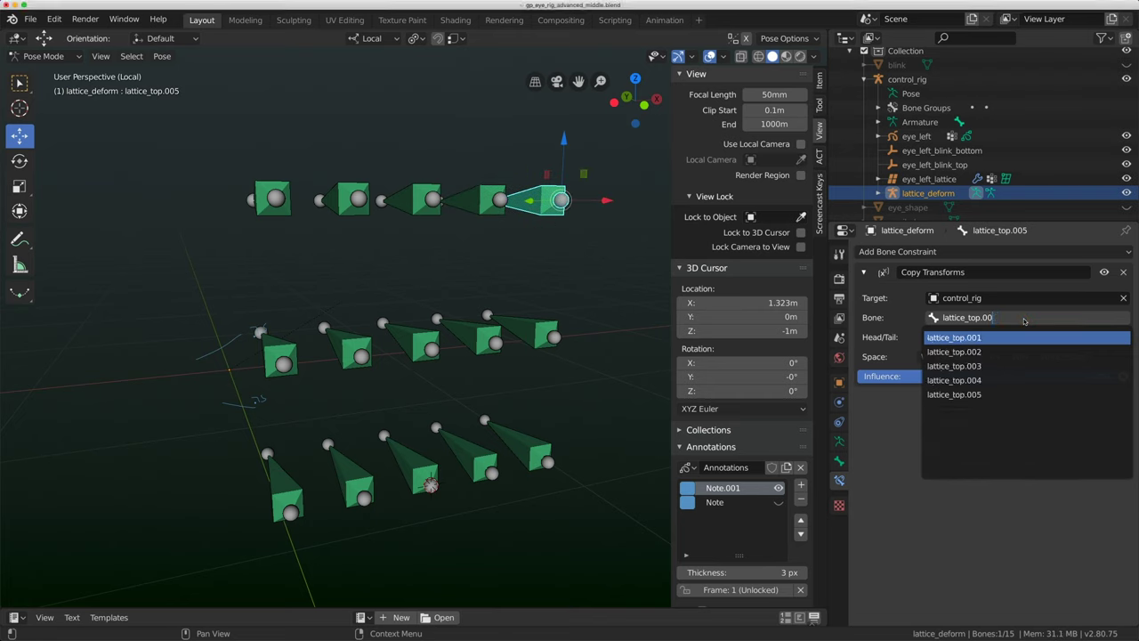
type("5")
key("Return")
- Enter lattice_middle.001 as the Copy Transforms target bone of lattice_middle.001 and copy that name for reuse
left_click(283, 349)
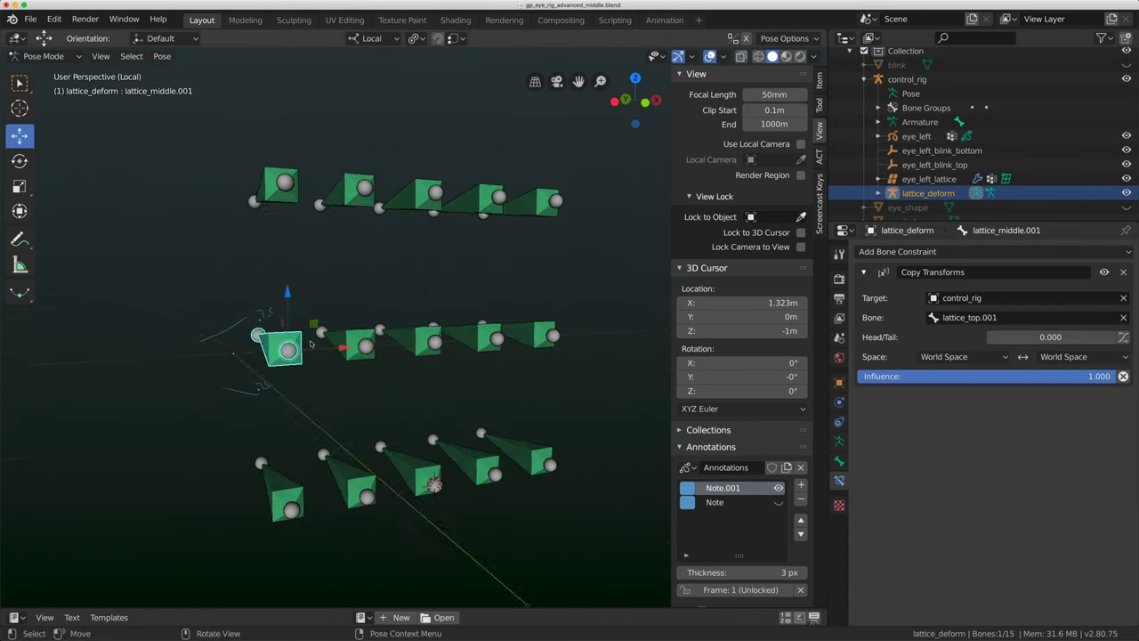
left_click(1028, 319)
key("BackSpace")
key("BackSpace")
key("BackSpace")
key("BackSpace")
key("BackSpace")
type("M")
key("BackSpace")
type("middle.001")
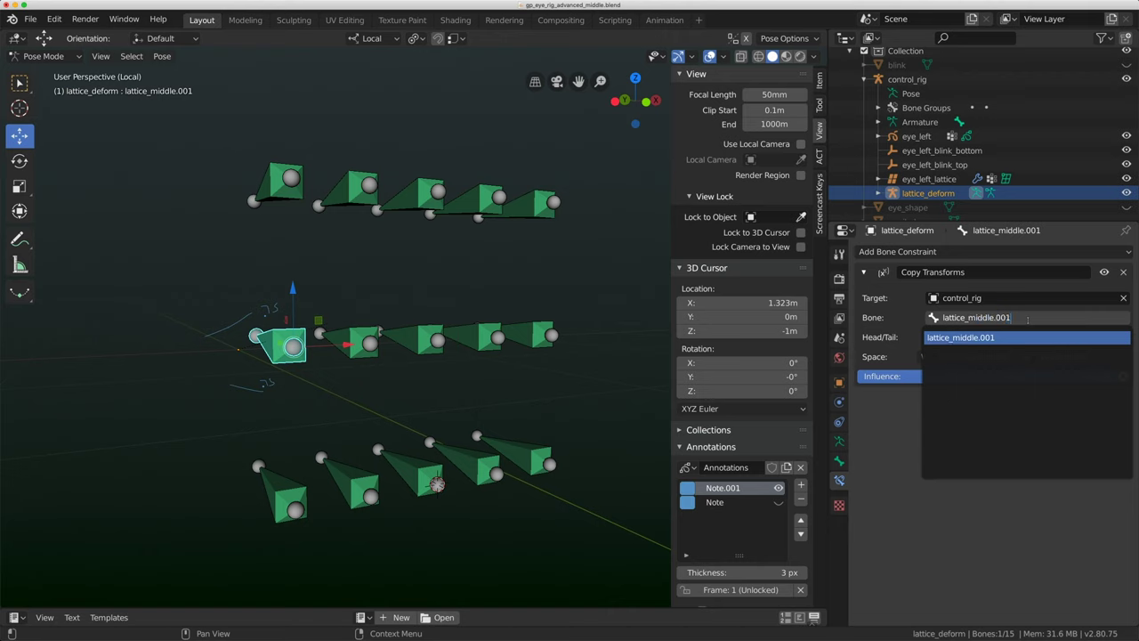
key("ctrl+a")
key("ctrl+c")
left_click(445, 371)
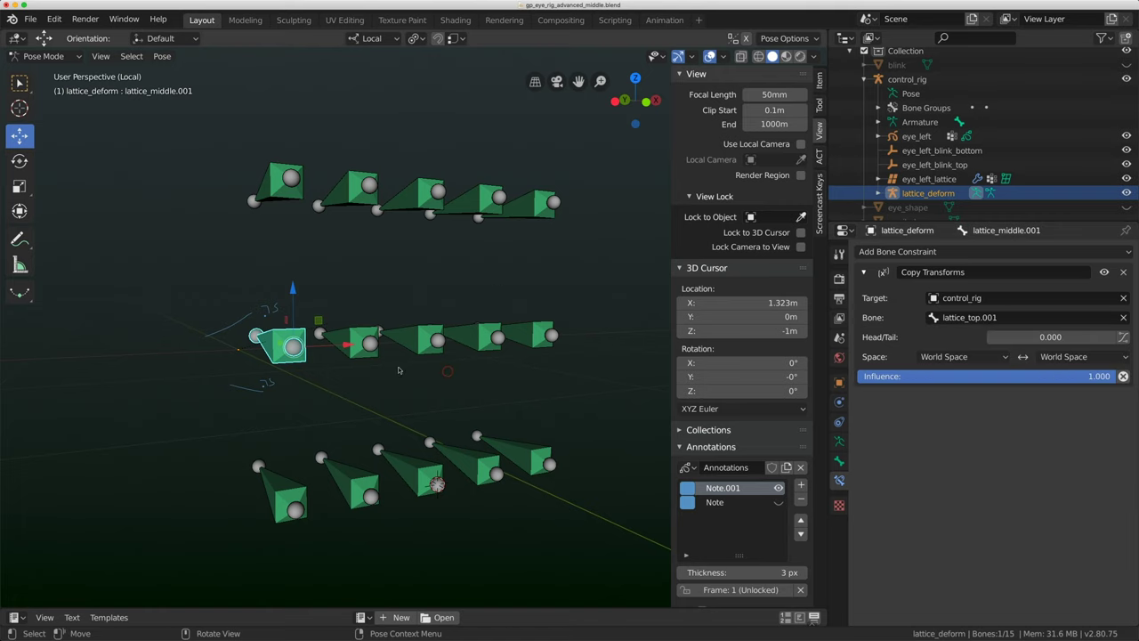
- Paste lattice_middle.001 as the Copy Transforms target bone of lattice_middle.002 through lattice_middle.005
left_click(367, 348)
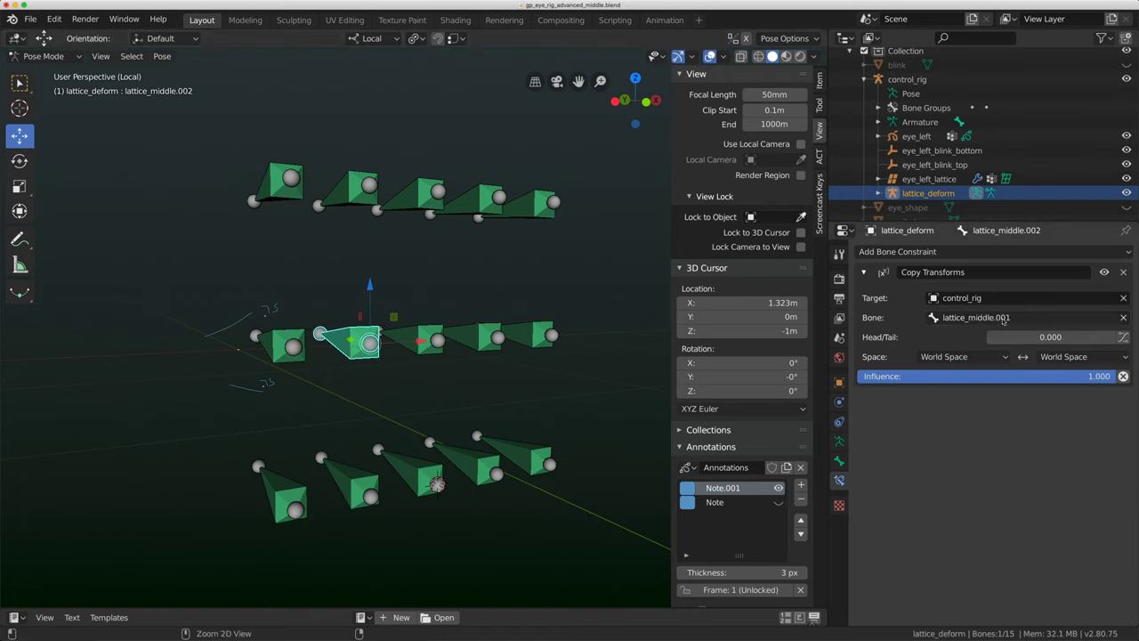
key("bracketright")
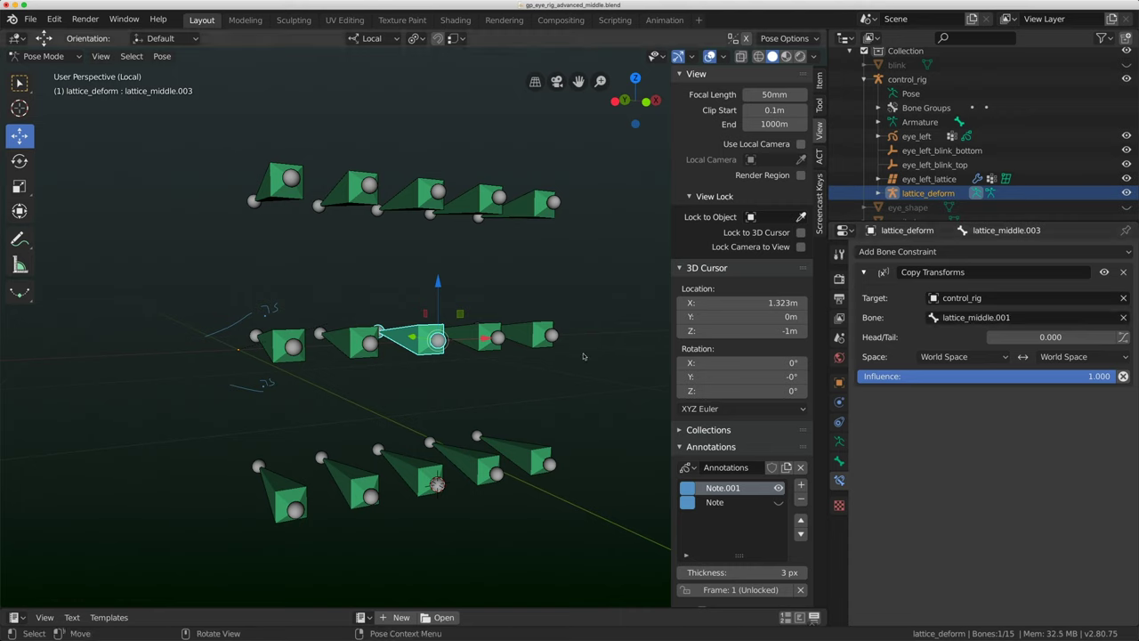
key("bracketright")
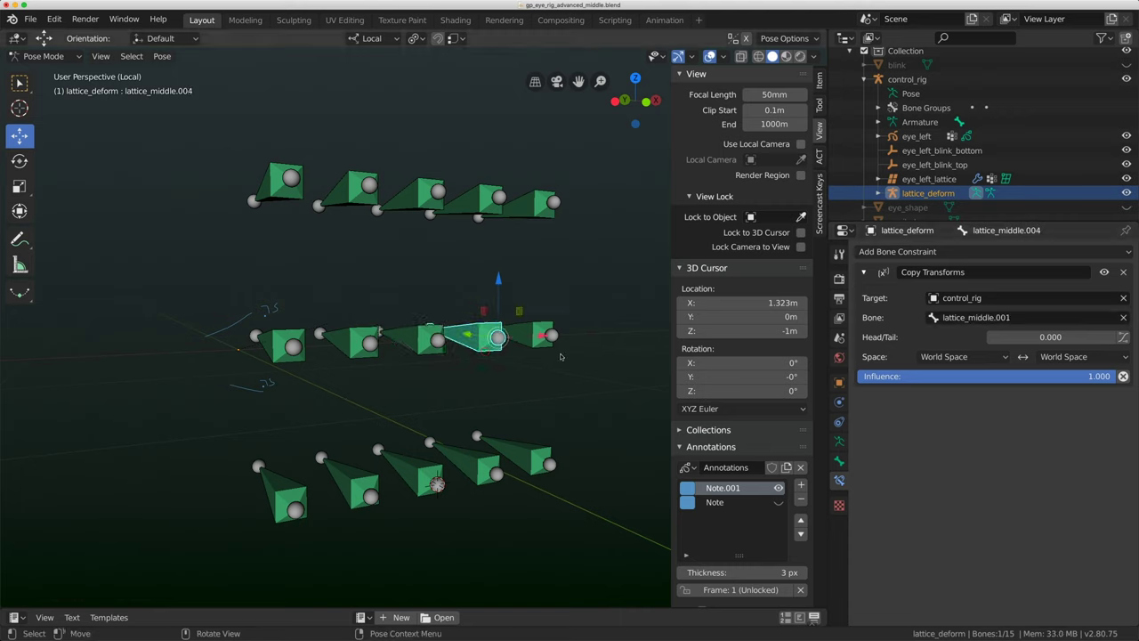
key("bracketright")
key("ctrl+v")
- Enter lattice_bottom.001 as the Copy Transforms target bone of lattice_bottom.001 and copy that name for reuse
middle_click_drag(382, 463, 415, 387, "shift")
left_click(298, 420)
left_click(987, 318)
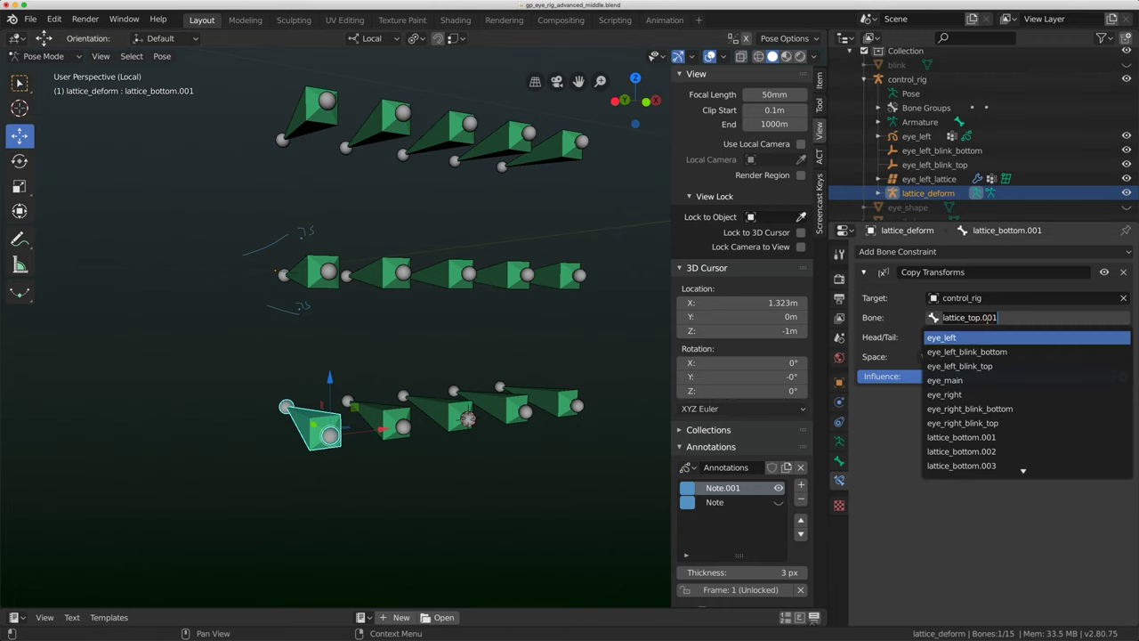
key("Escape")
left_click(988, 320)
key("Delete")
key("Delete")
key("Delete")
type("bottom")
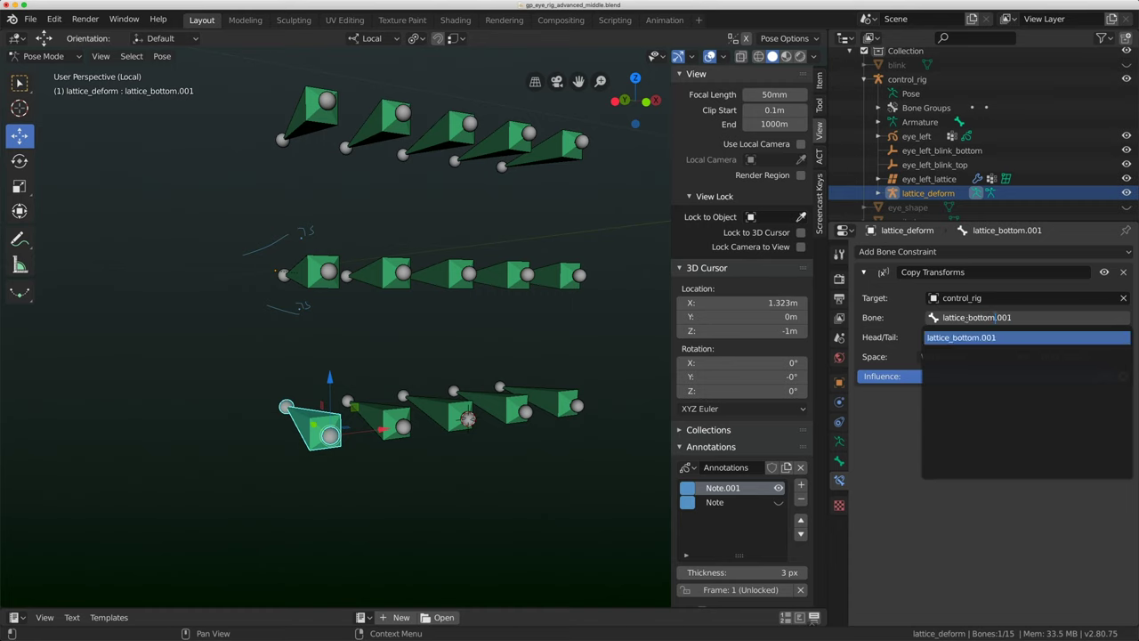
left_click_drag(923, 313, 892, 307)
key("ctrl+c")
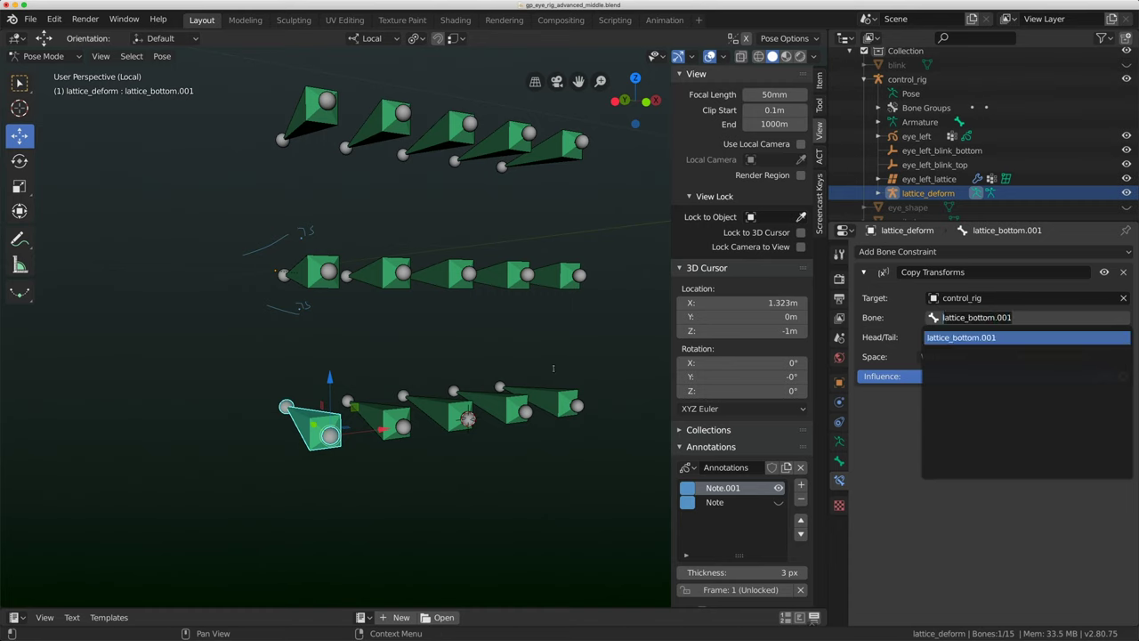
left_click(359, 413)
- Try to set the Copy Transforms target bone of lattice_bottom.002 to lattice_bottom.002
left_click(396, 426)
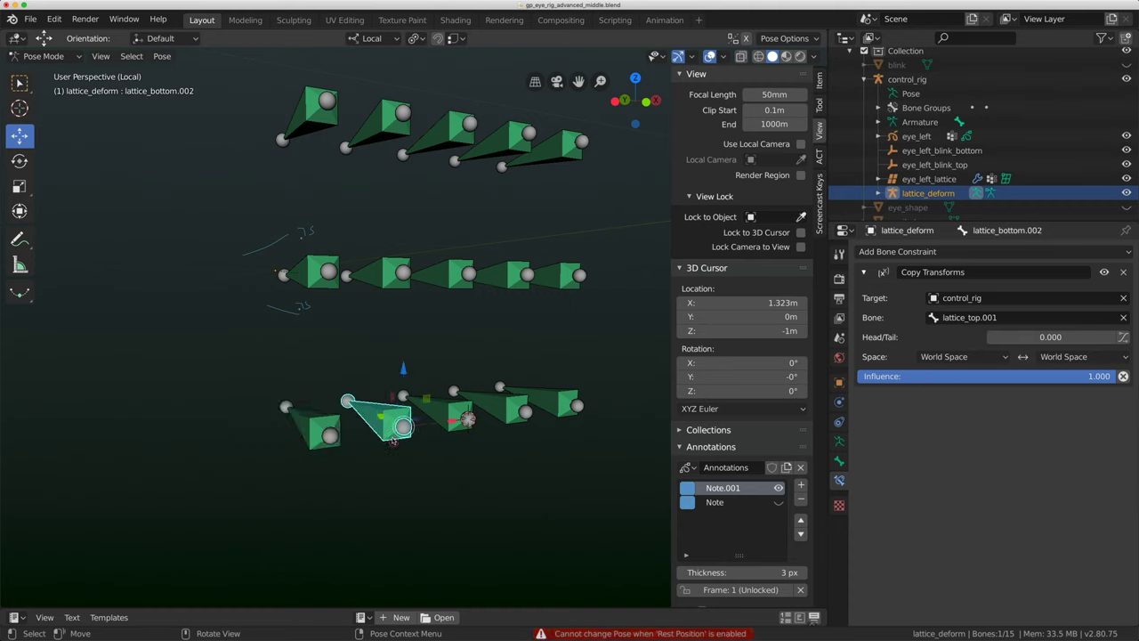
left_click(1019, 318)
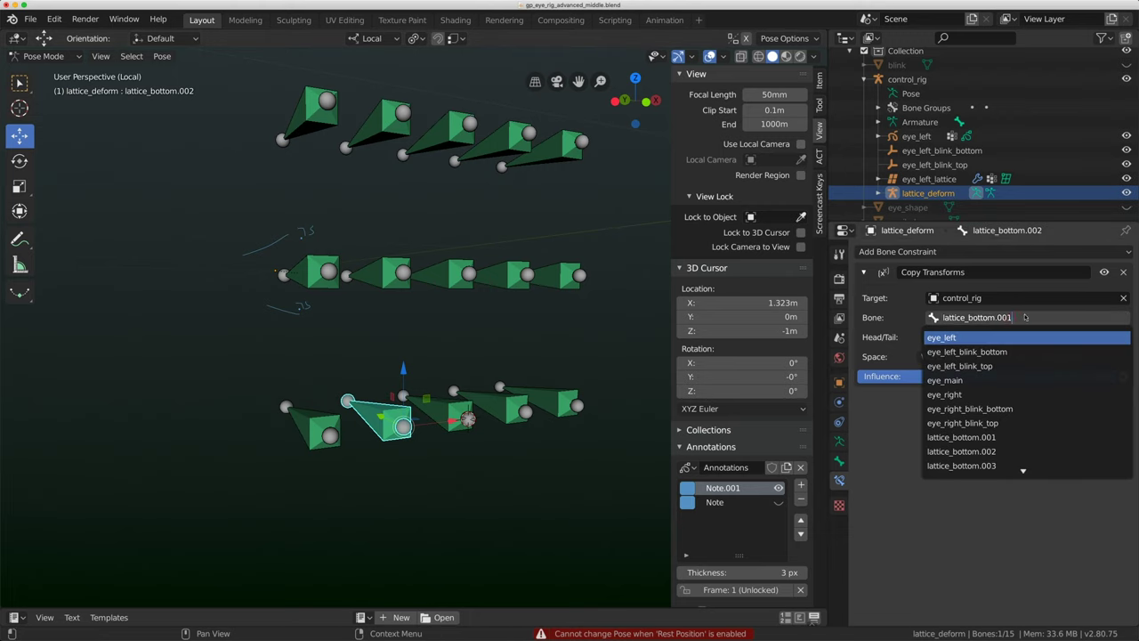
key("BackSpace")
type("2")
key("Return")
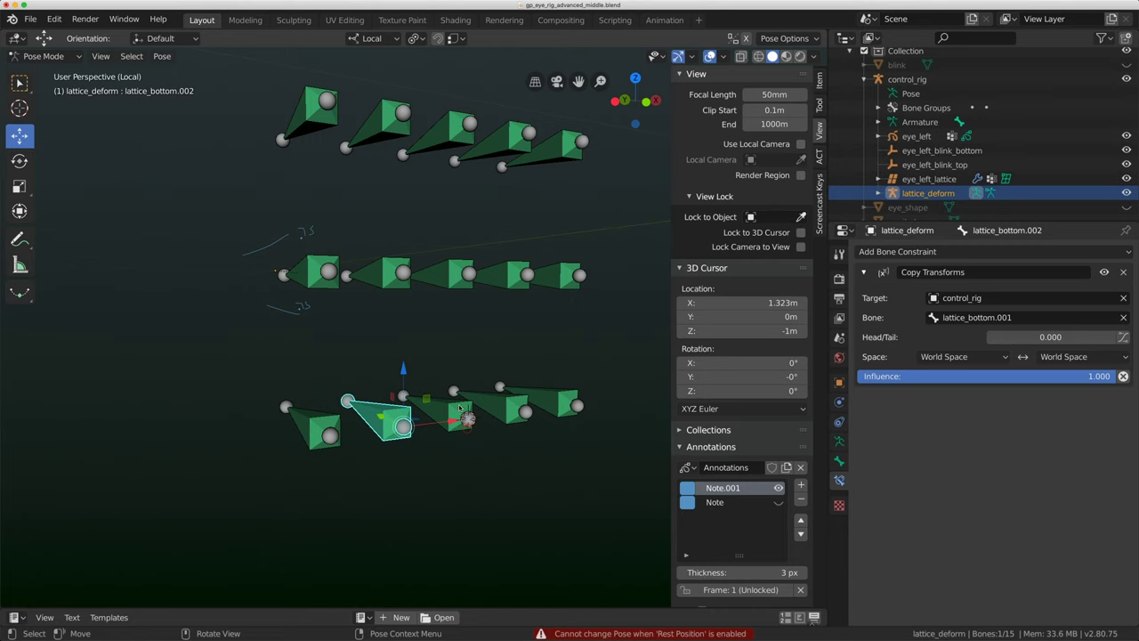
- Set the Copy Transforms target bone of lattice_bottom.003 to lattice_bottom.003
left_click(460, 413)
left_click(1005, 317)
key("super+v")
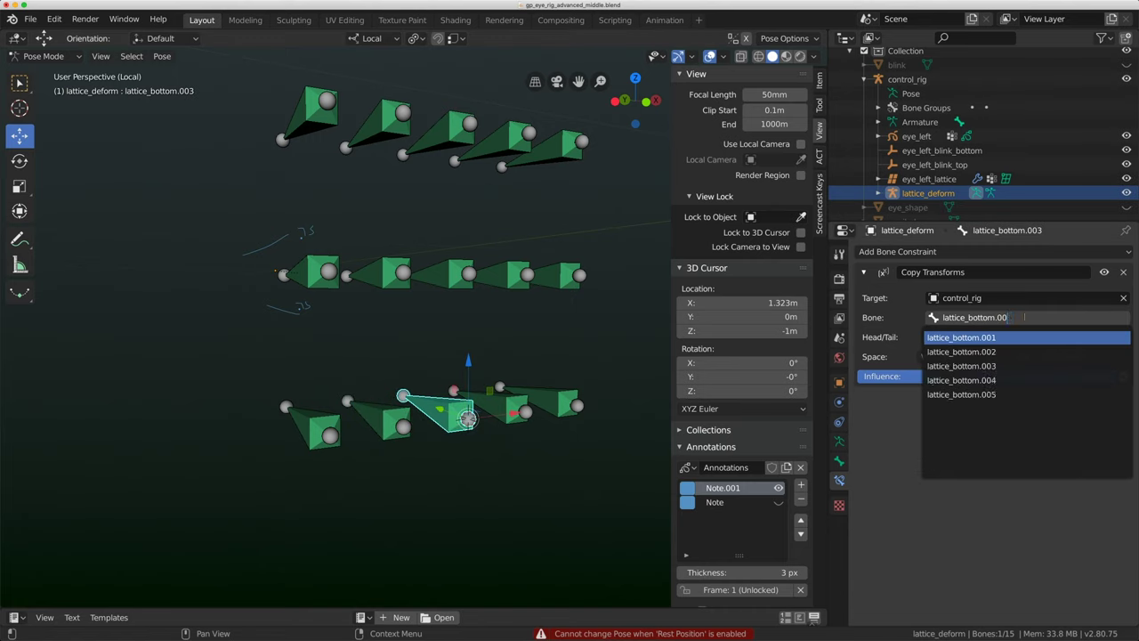
type("3")
key("Return")
- Set the Copy Transforms target bone of lattice_bottom.004 to lattice_bottom.004
left_click(502, 412)
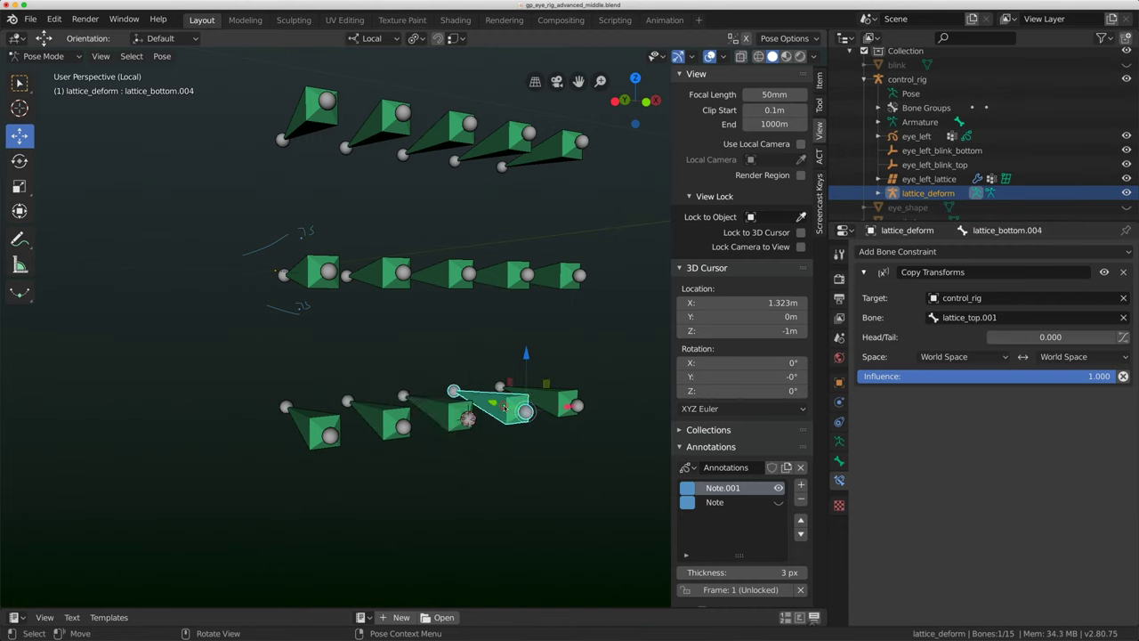
left_click(999, 326)
key("ctrl+v")
type("4")
key("Return")
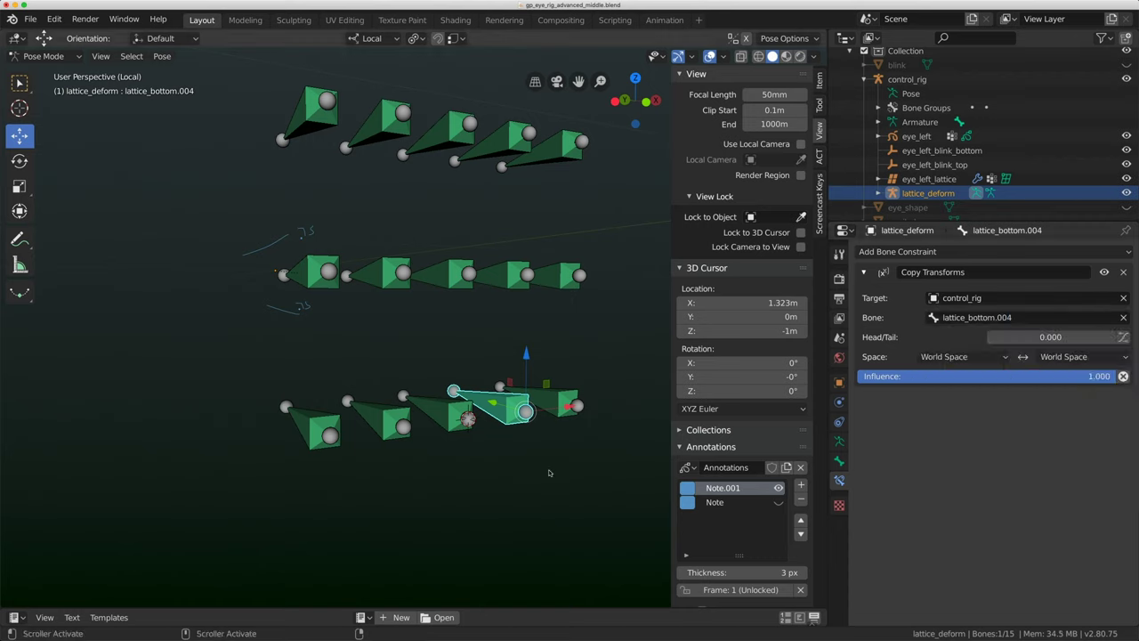
- Set the Copy Transforms target bone of lattice_bottom.005 to lattice_bottom.005
left_click(1043, 318)
key("ctrl+v")
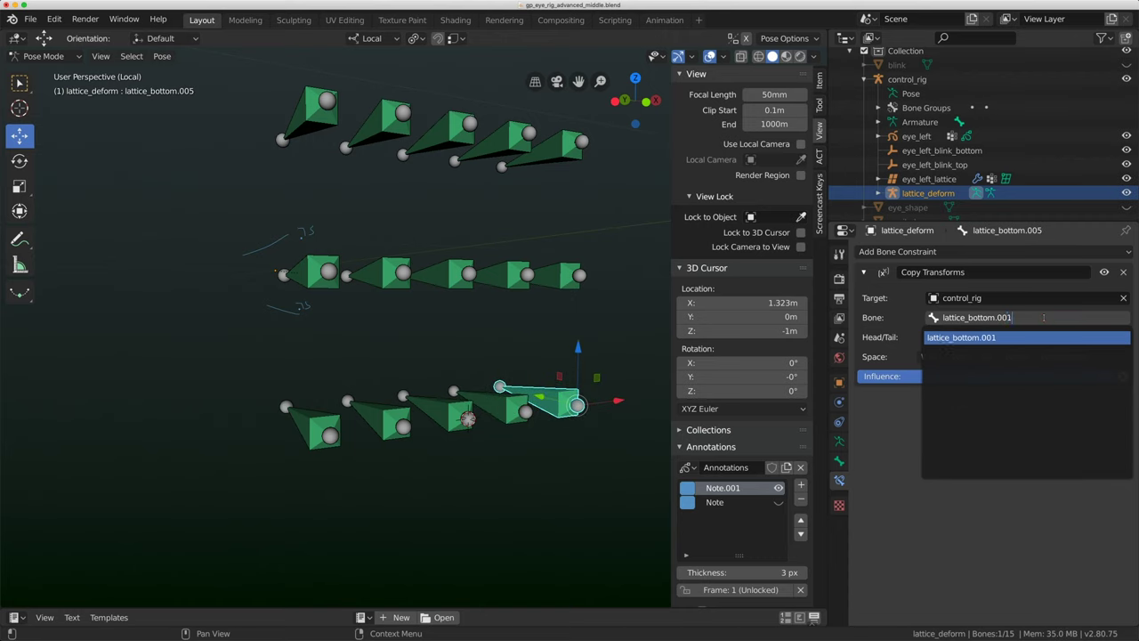
type("5")
key("Return")
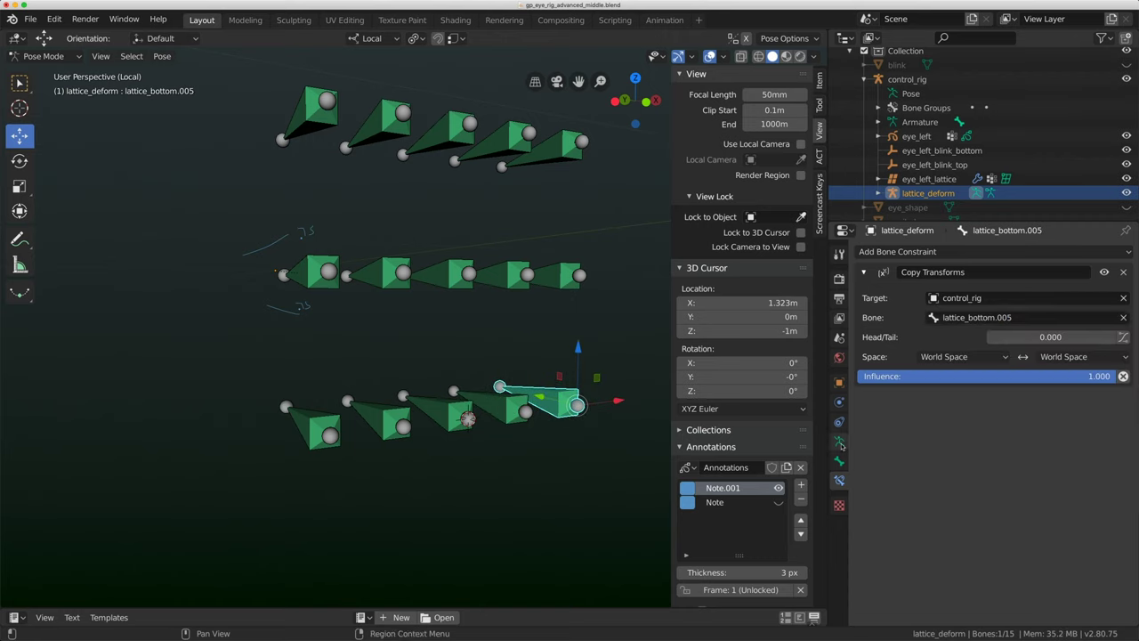
- Check the constrained bones in Pose Position for wrong targets and return the armature to Rest Position
left_click(840, 442)
left_click(890, 295)
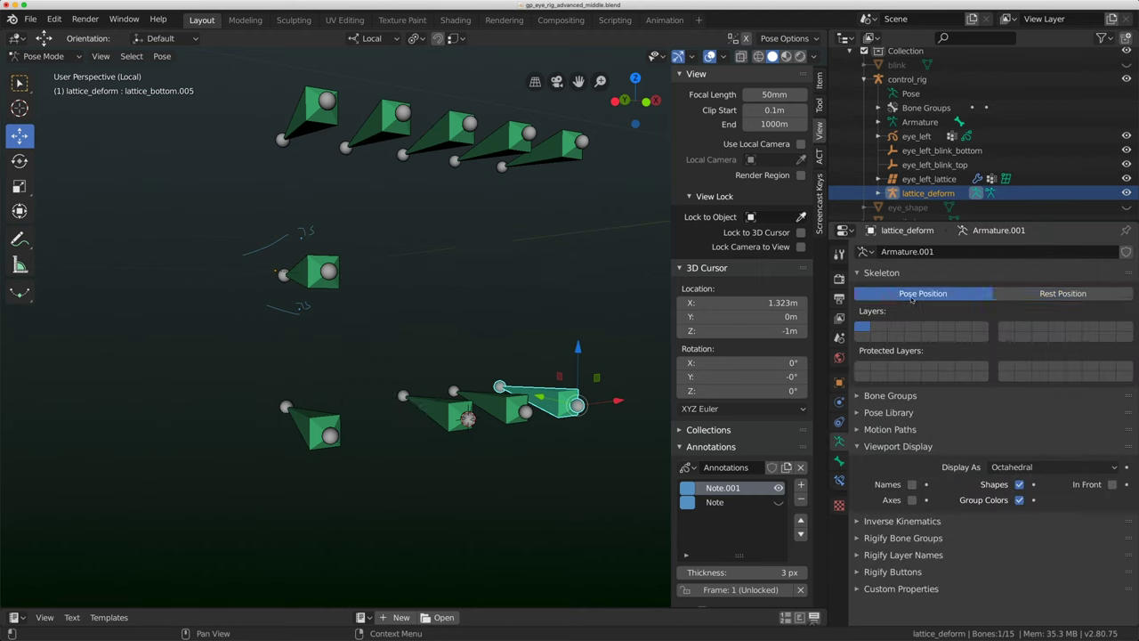
left_click(1072, 293)
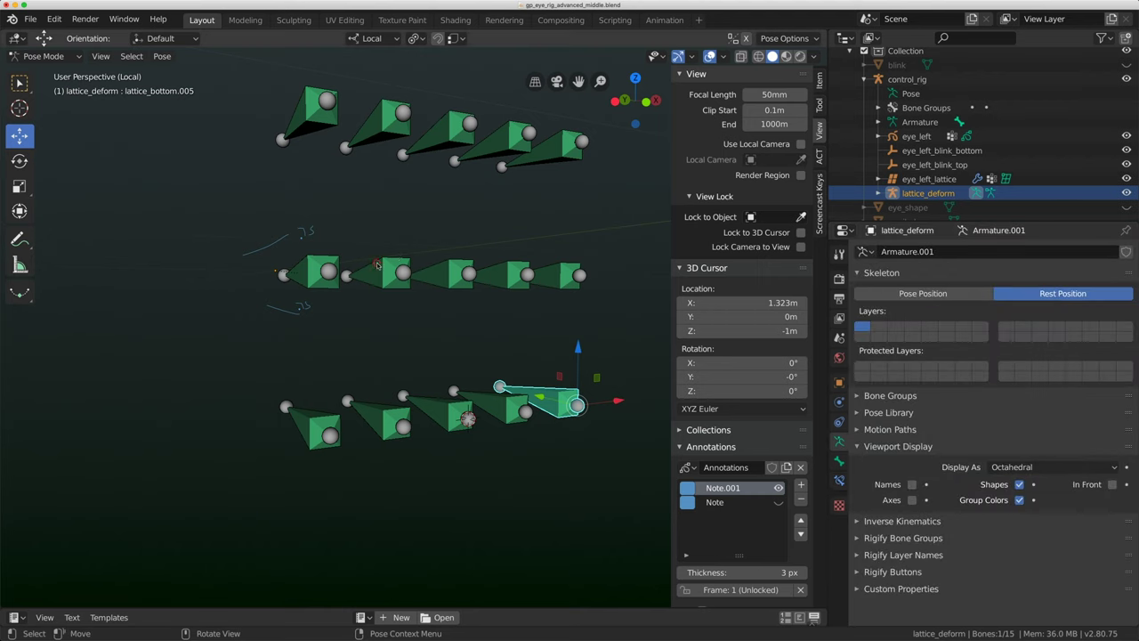
- Set the Copy Transforms target bone of lattice_middle.002 to lattice_middle.002
left_click(377, 267)
left_click(840, 481)
left_click(1021, 318)
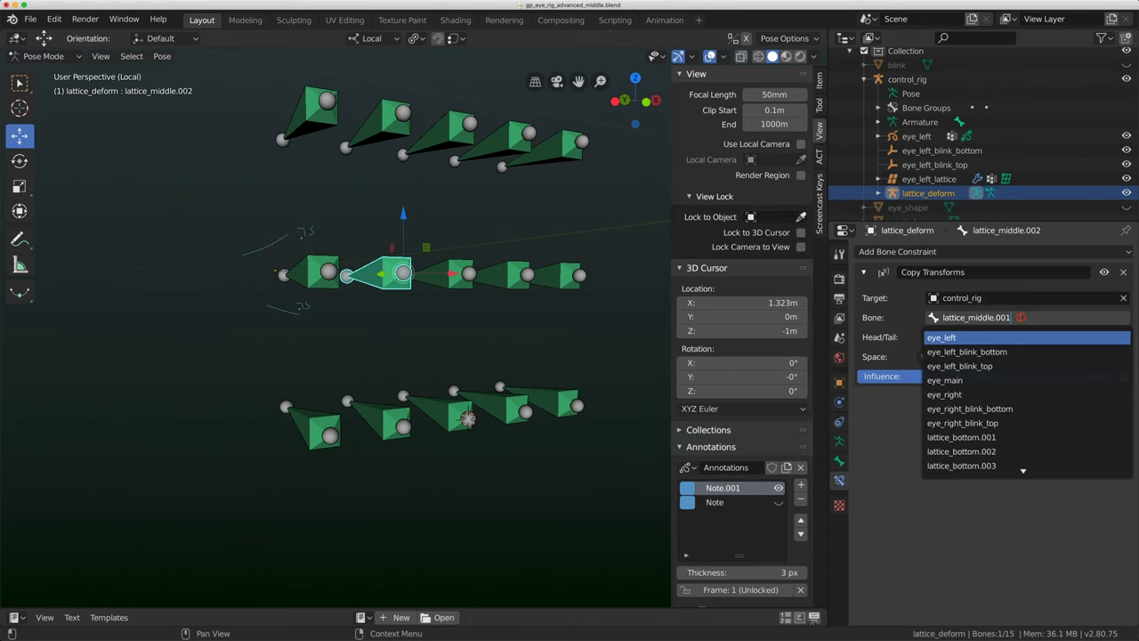
- Set the Copy Transforms target bone of lattice_middle.003 to lattice_middle.003
left_click(440, 277)
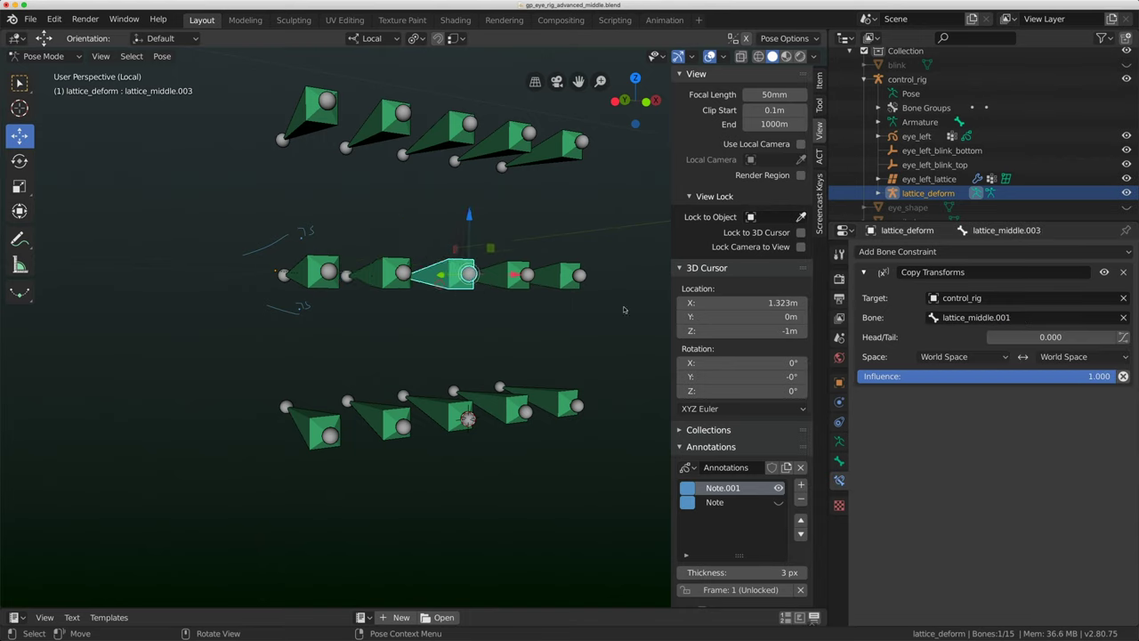
left_click(1025, 317)
key("BackSpace")
type("3")
key("Return")
- Set the Copy Transforms target bone of lattice_middle.004 to lattice_middle.004
left_click(517, 290)
left_click(1020, 318)
key("BackSpace")
type("4")
key("Return")
- Set the Copy Transforms target bone of lattice_middle.005 to lattice_middle.005
left_click(562, 281)
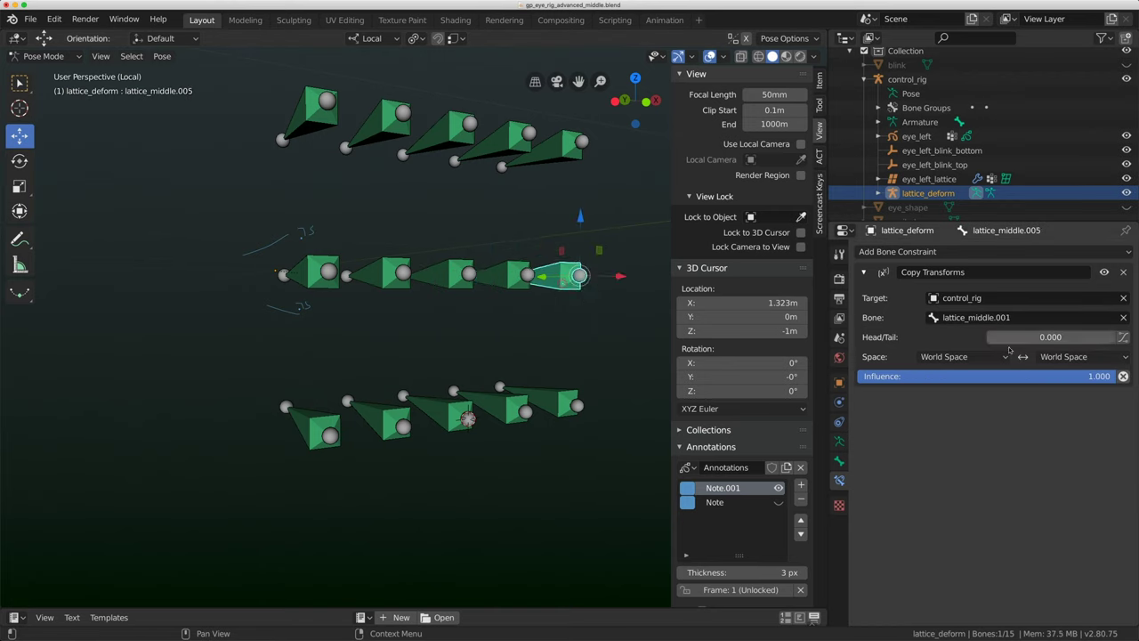
left_click(1025, 317)
key("BackSpace")
type("5")
key("Return")
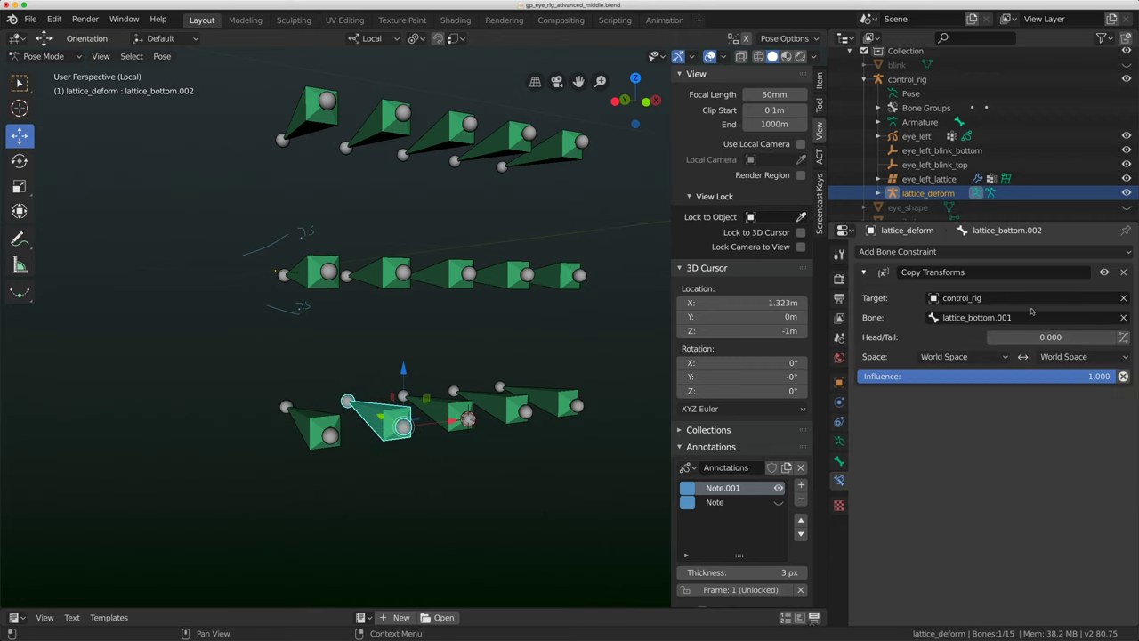
- Correct the Copy Transforms target bone of lattice_bottom.002 to lattice_bottom.002
left_click(1030, 313)
key("BackSpace")
type("2")
key("Return")
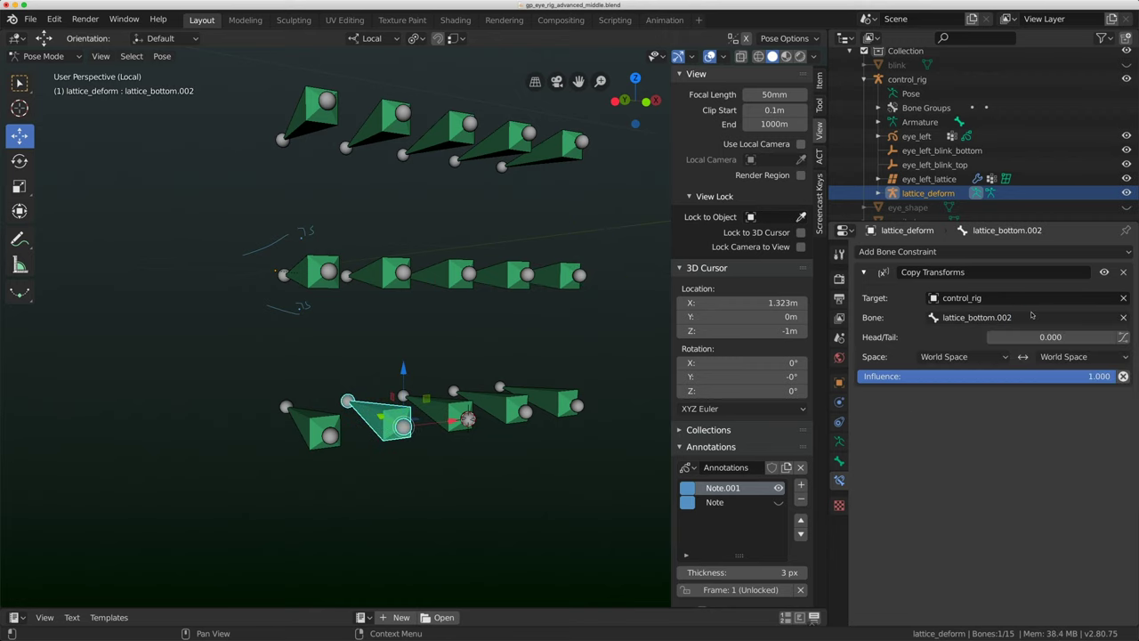
- Recheck the lattice_deform bones in Pose Position for remaining wrong targets and restore Rest Position
left_click(839, 441)
left_click(929, 297)
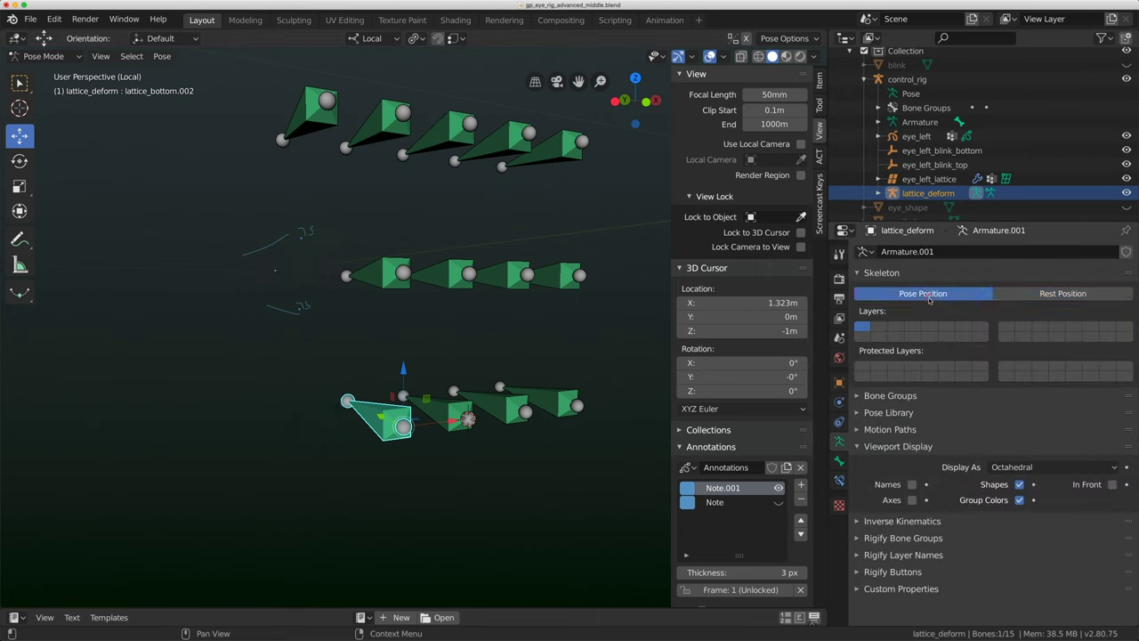
left_click(1056, 293)
- Set the Copy Transforms target bone of lattice_middle.001 to lattice_middle.001
left_click(307, 271)
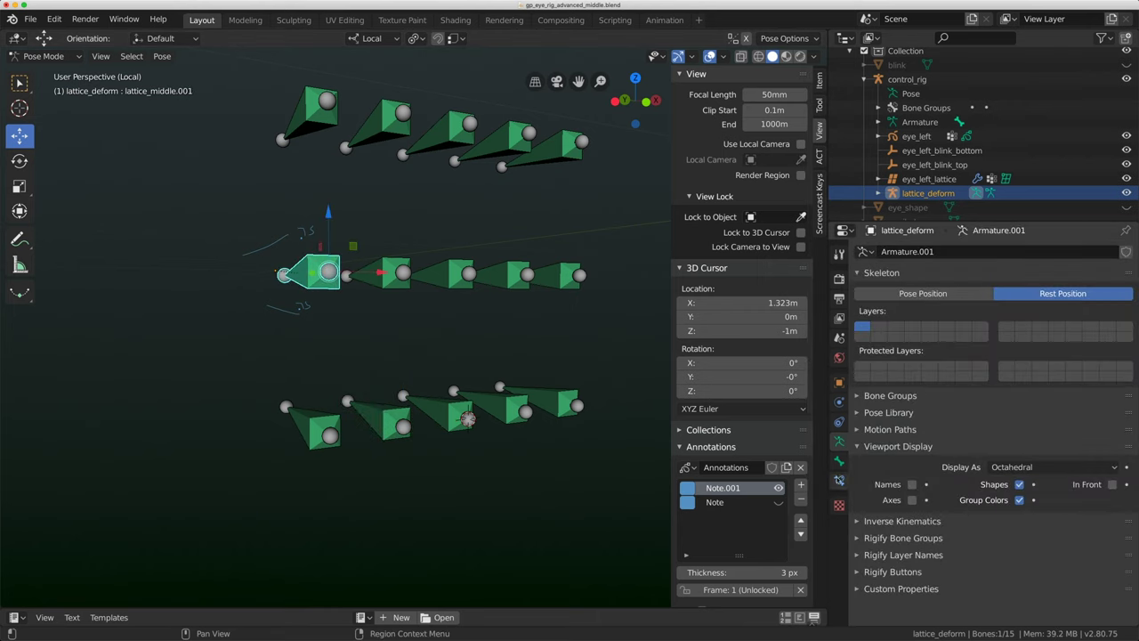
left_click(839, 480)
left_click(969, 318)
type("middle")
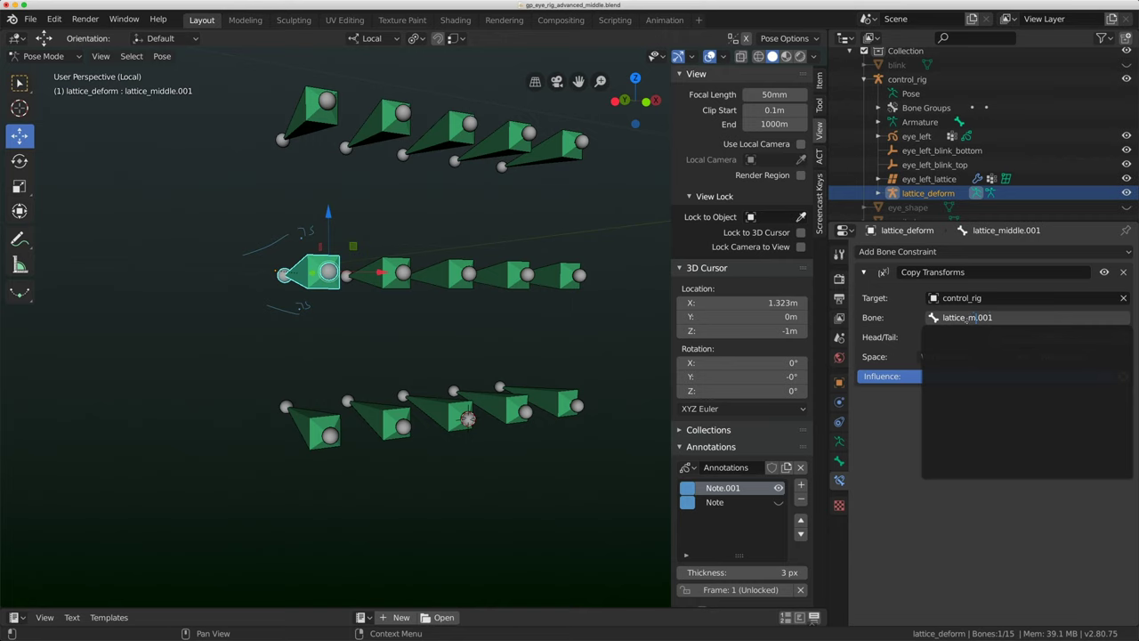
key("Return")
- Set the Copy Transforms target bone of lattice_bottom.001 to lattice_bottom.001
left_click(315, 431)
left_click(981, 318)
left_click_drag(980, 318, 969, 318)
type("bottom")
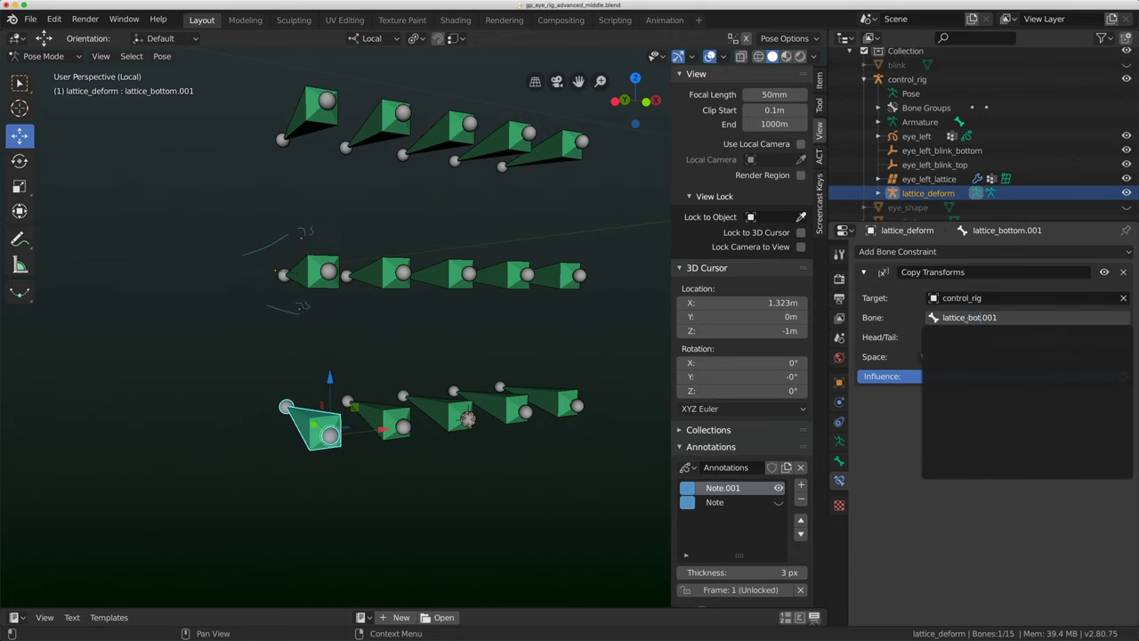
key("Return")
- Switch the lattice_deform armature to Pose Position and inspect all three rows of bones
left_click(839, 442)
left_click(945, 293)
middle_click_drag(647, 306, 380, 284)
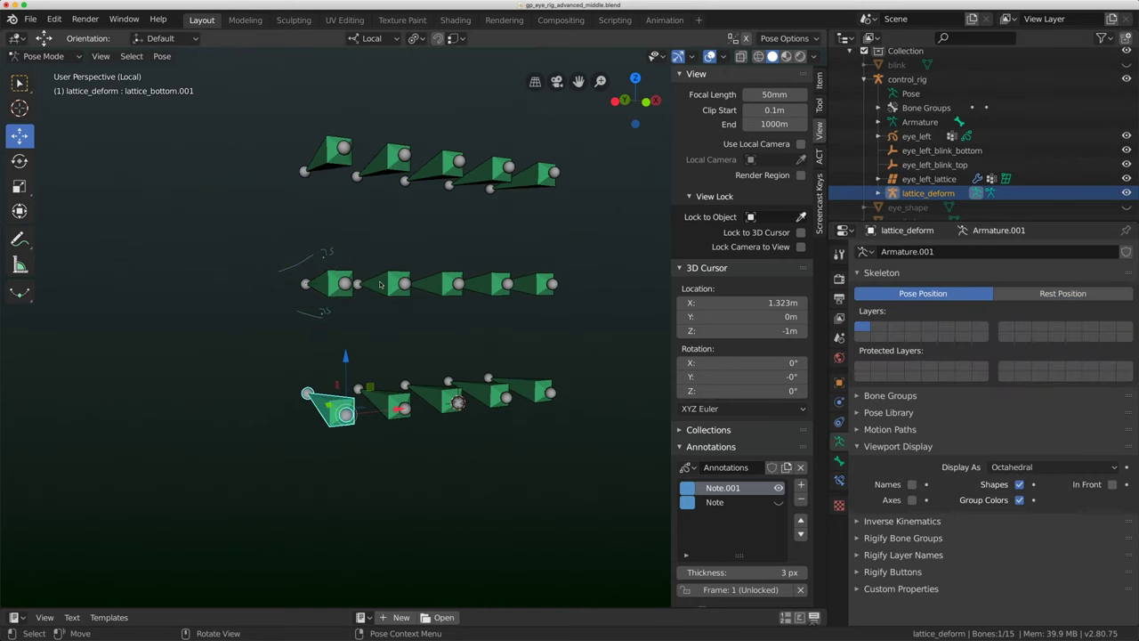
- Exit local view to show the eye, the lattice and the control rig together with the deform bones
left_click(100, 57)
mouse_move(147, 179)
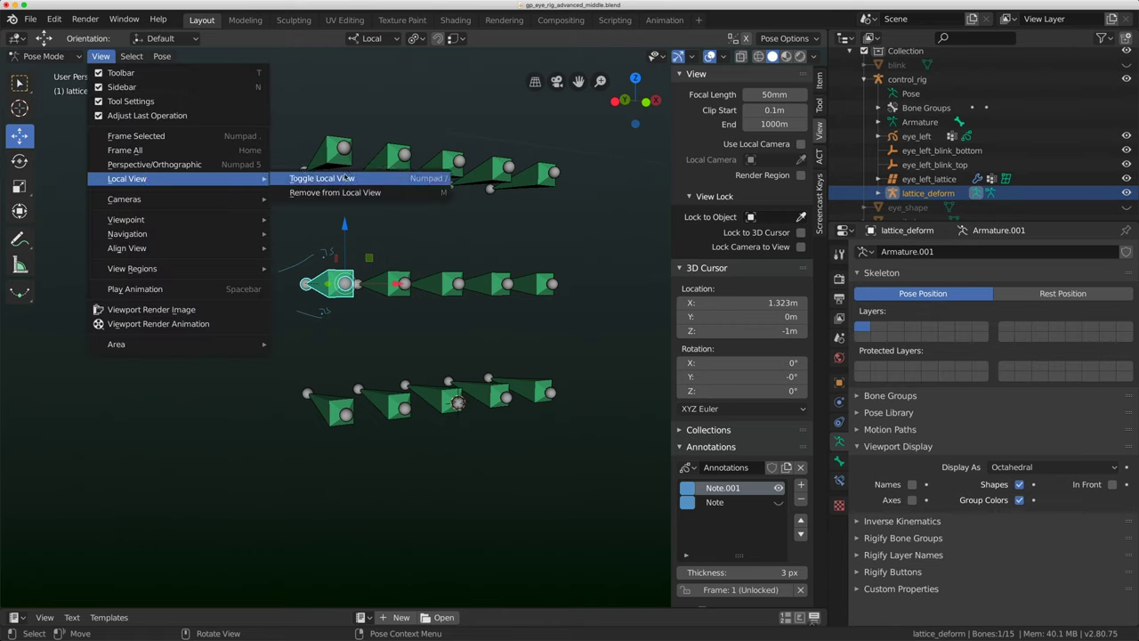
left_click(347, 179)
middle_click_drag(478, 303, 483, 315)
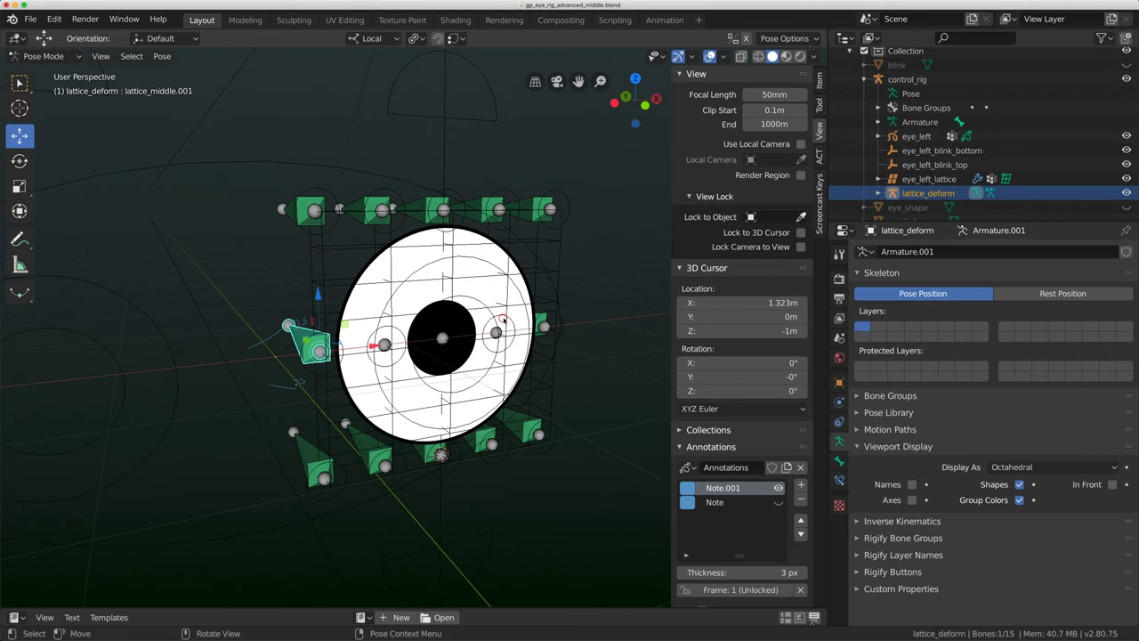
- Leave pose mode on lattice_deform and enter it on control_rig with its lattice_middle.005 bone selected
left_click(503, 319)
left_click(500, 318)
left_click(498, 317)
key("ctrl+Tab")
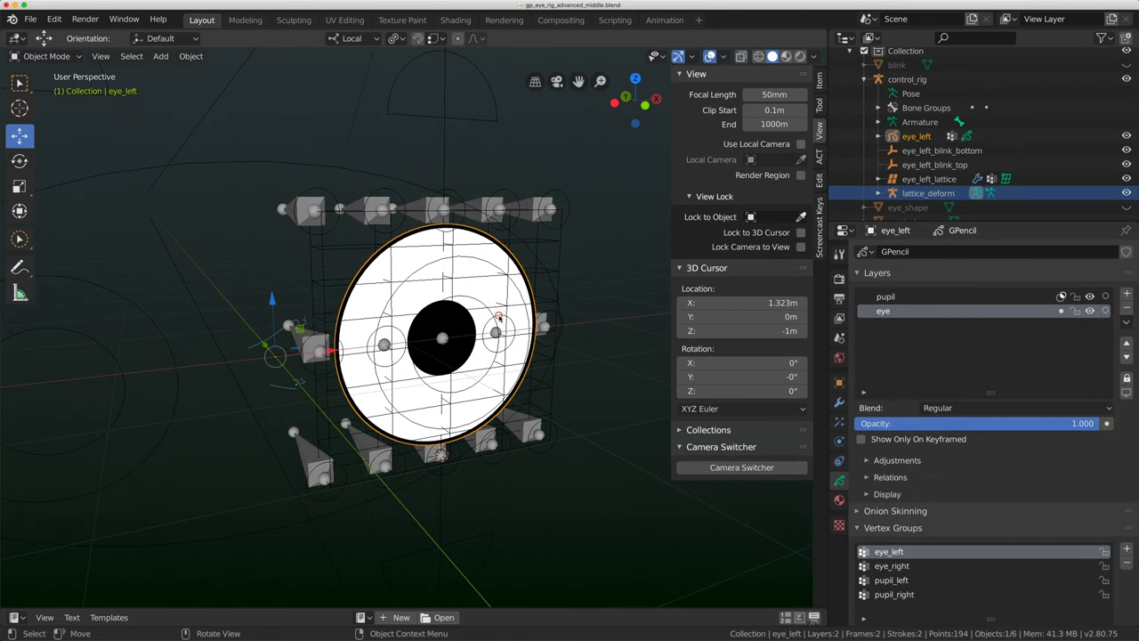
left_click(499, 318)
key("ctrl+Tab")
key("ctrl+Tab")
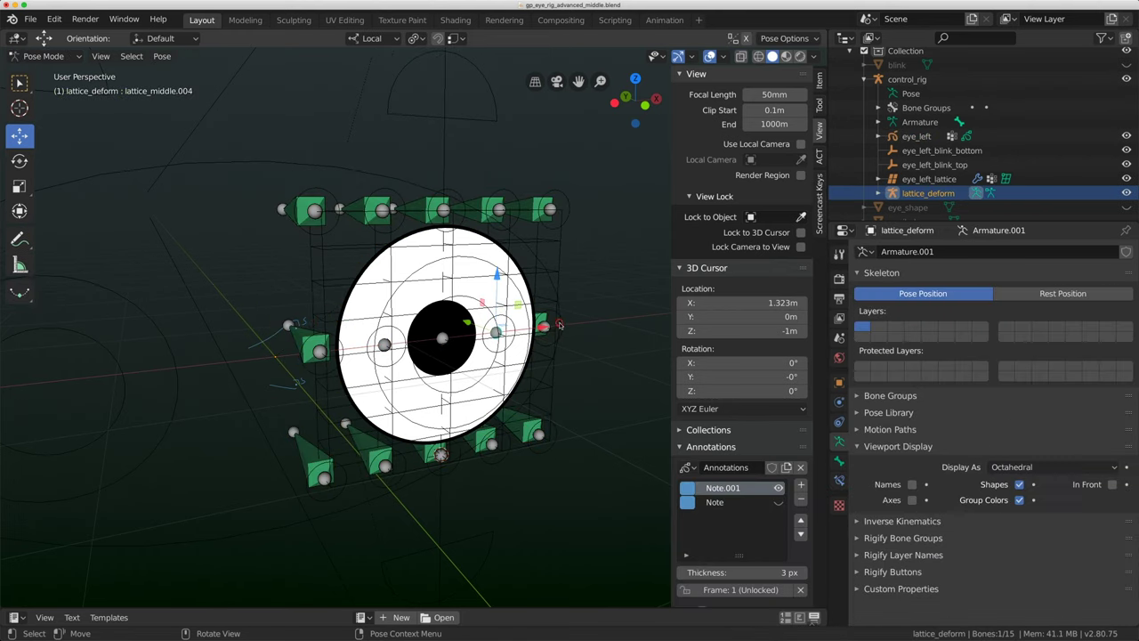
left_click(562, 323)
key("ctrl+Tab")
left_click(564, 325)
- Test the eye deformation by trying a move of control_rig's lattice_middle.005 and moving its lattice_top.005 downward
middle_click_drag(564, 324, 540, 287)
key("g")
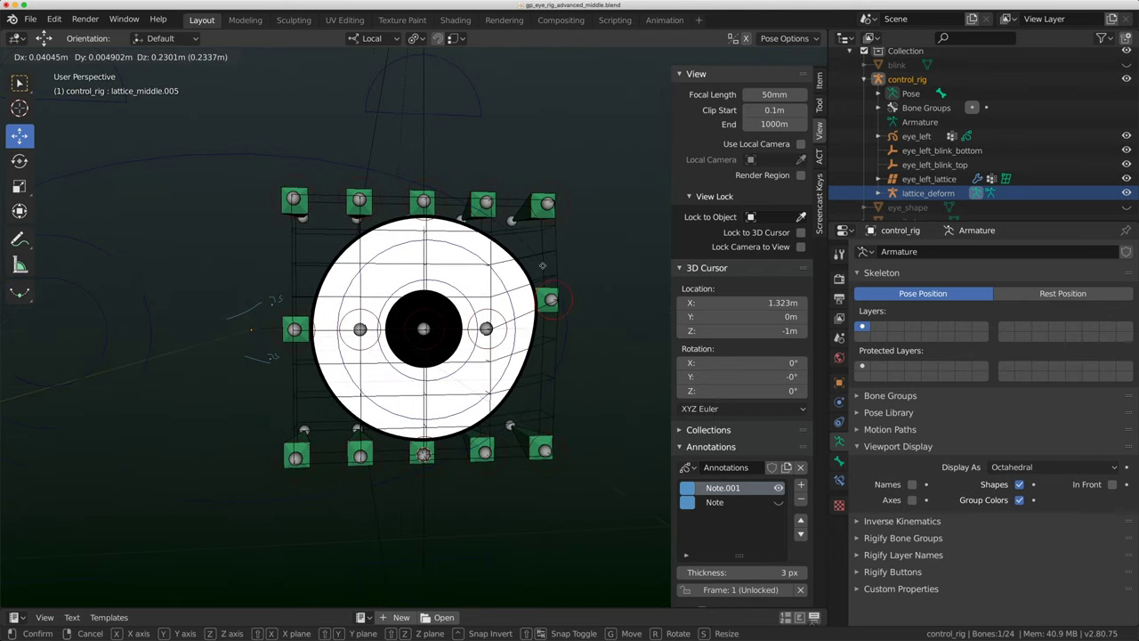
key("Escape")
left_click_drag(552, 183, 547, 248)
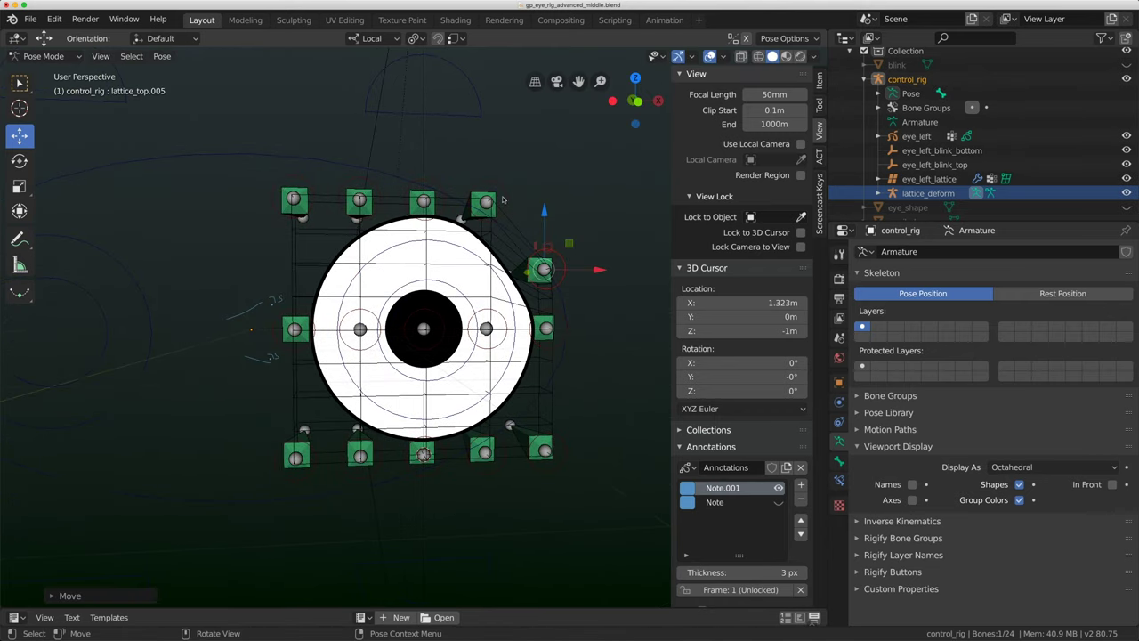
- Test the eye deformation by moving lattice_top.004 and the remaining top-row lattice controls to different heights
left_click_drag(502, 188, 504, 76)
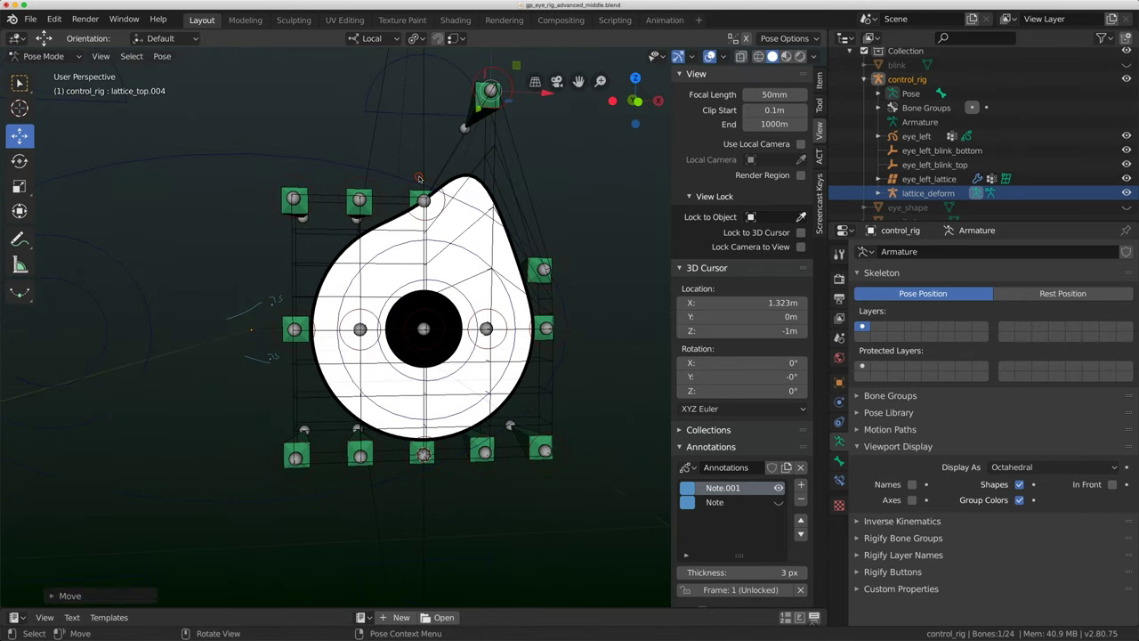
left_click_drag(420, 178, 416, 138)
left_click_drag(361, 180, 350, 137)
left_click_drag(295, 178, 283, 234)
left_click_drag(412, 140, 408, 97)
left_click_drag(344, 138, 342, 155)
- Lower the eye_left_blink_top control along its local Z axis to flatten the upper part of the eye
left_click(377, 76)
scroll(378, 117, "down", 1)
key("g")
key("z")
key("z")
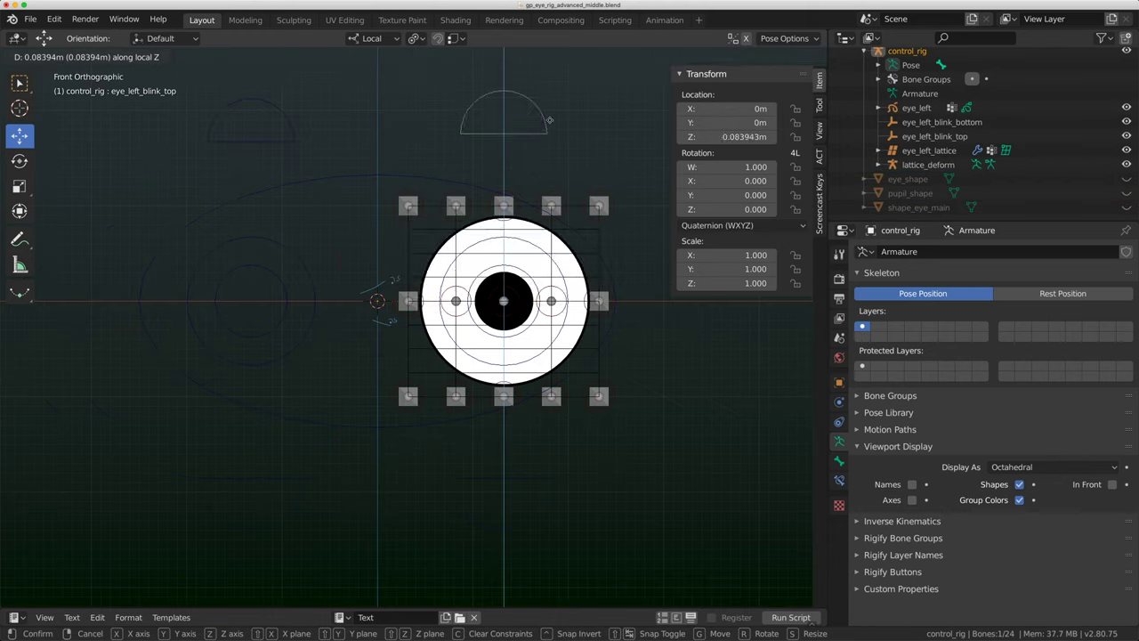
left_click(549, 189)
- Move lattice_top.004 to about -0.11 m in X and 0.50 m in Z, and start raising lattice_top.003
left_click(553, 193)
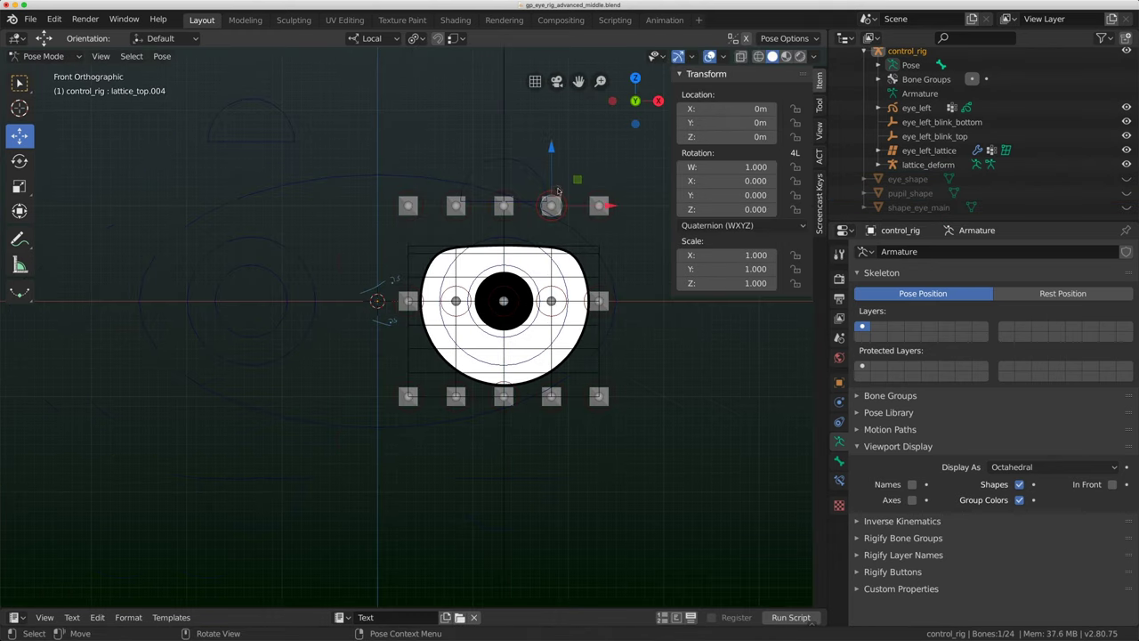
key("g")
left_click(535, 194)
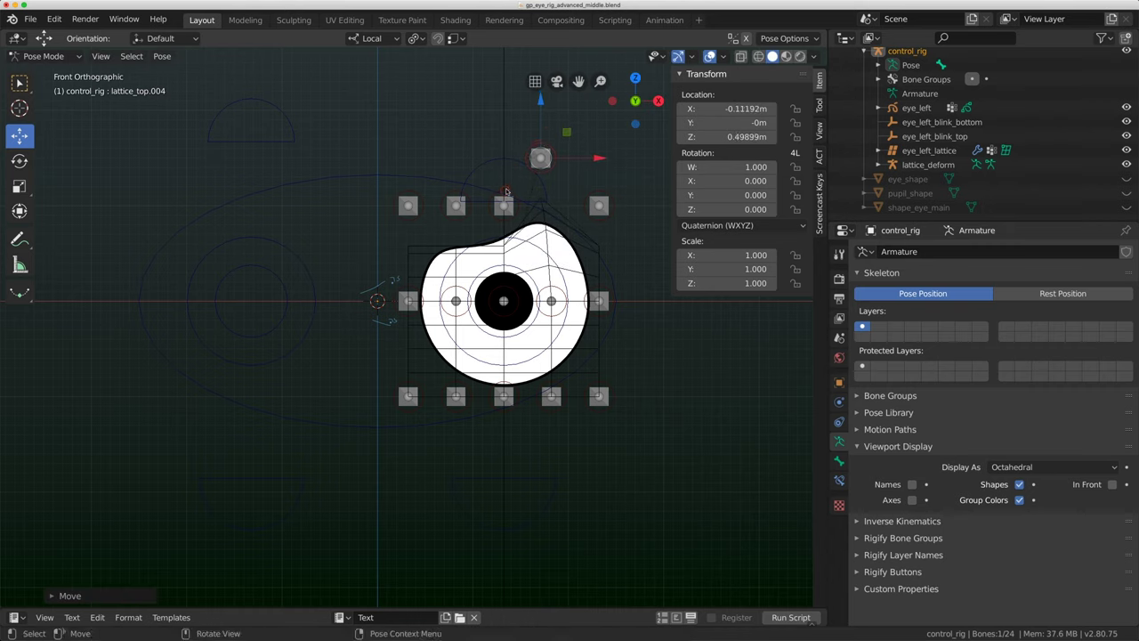
left_click(504, 205)
key("g")
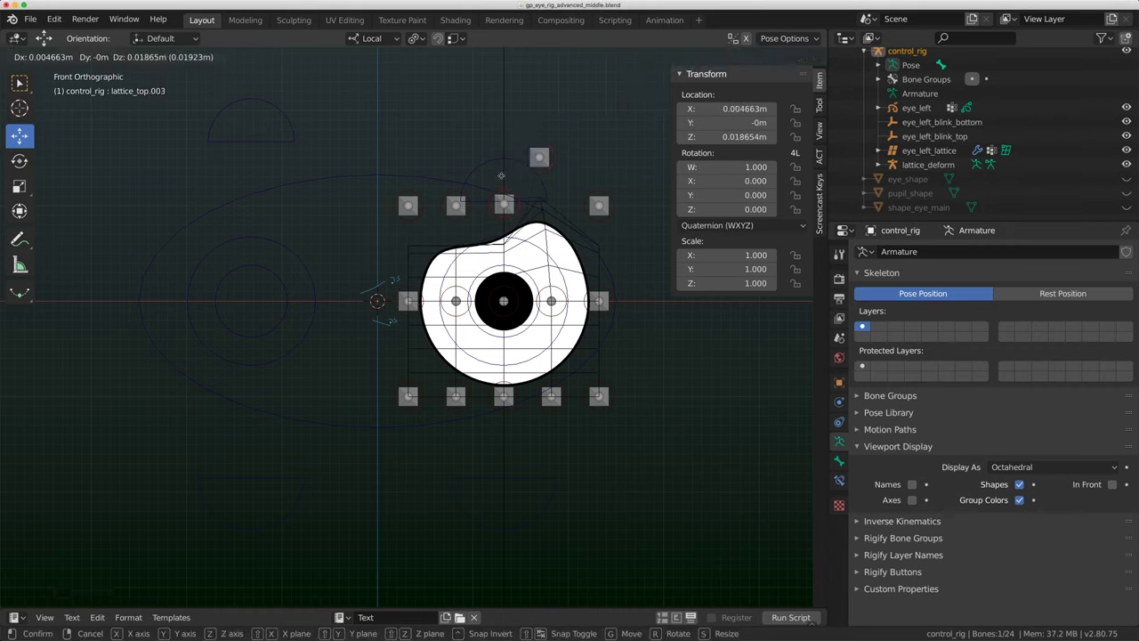
- Raise the other top-row lattice controls to uneven heights to shape the upper lid into a slanted curve
left_click(435, 199)
key("g")
left_click(448, 154)
left_click(409, 191)
left_click(409, 192)
key("g")
left_click(411, 129)
key("g")
left_click(539, 144)
key("g")
left_click(509, 164)
- Test the blink on the shaped lid by moving eye_left_blink_top, leaving it at about -0.19 m in Z
left_click_drag(494, 152, 496, 179)
left_click_drag(461, 149, 416, 163)
left_click(418, 140)
left_click_drag(523, 164, 522, 121)
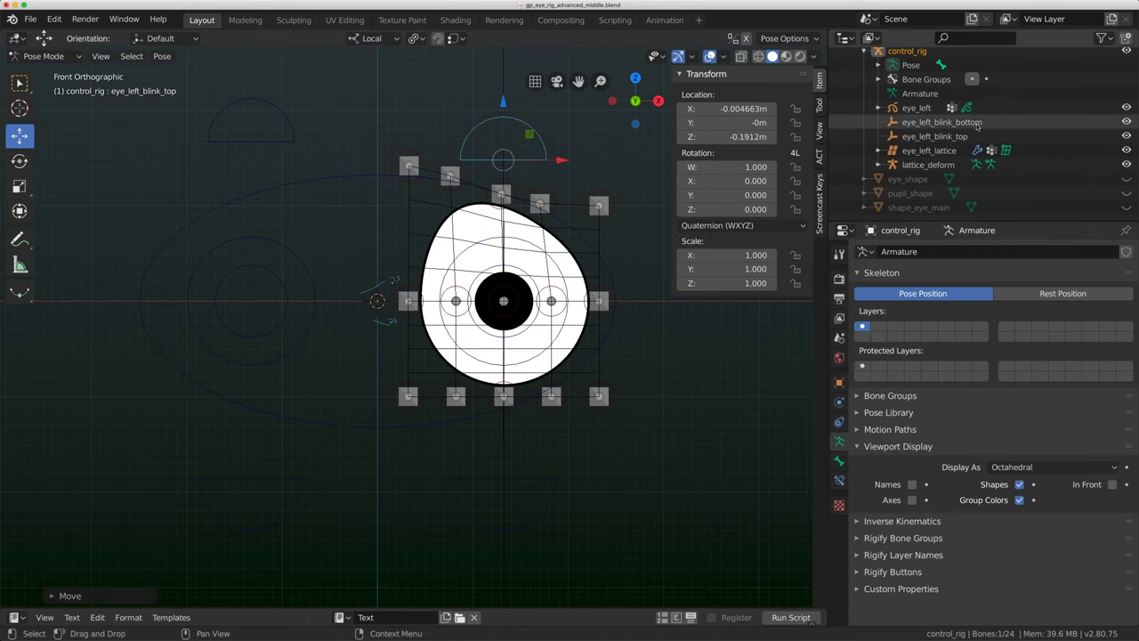
- Hide eye_left_blink_bottom, eye_left_blink_top, eye_left_lattice and lattice_deform in the viewport
left_click(1127, 123)
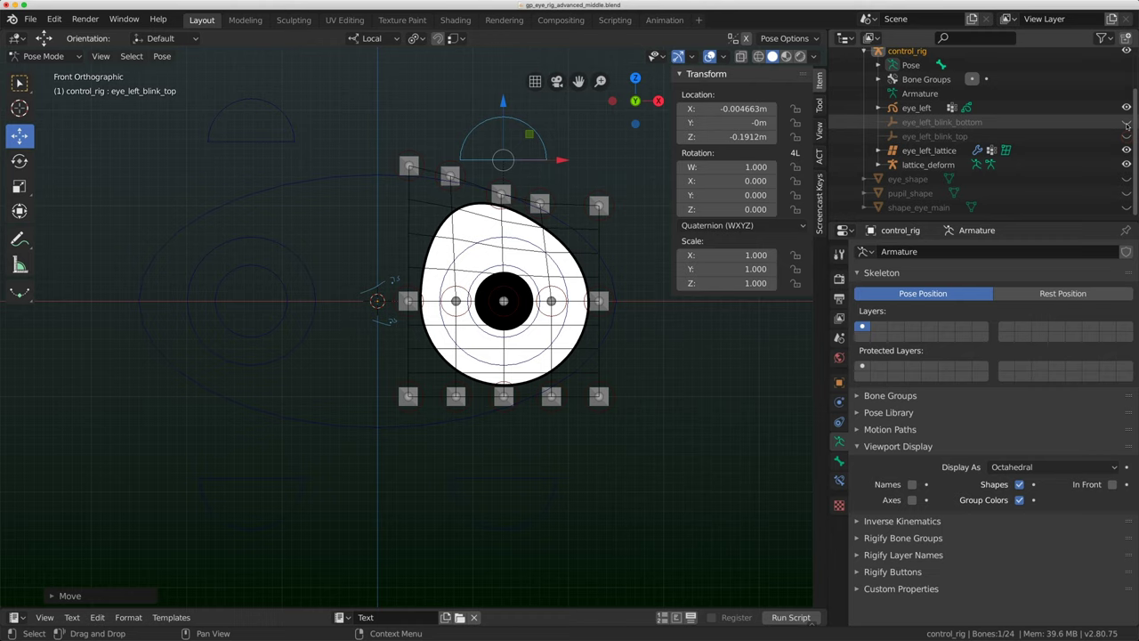
left_click(1128, 152)
scroll(600, 218, "down", 3)
middle_click_drag(599, 218, 602, 222)
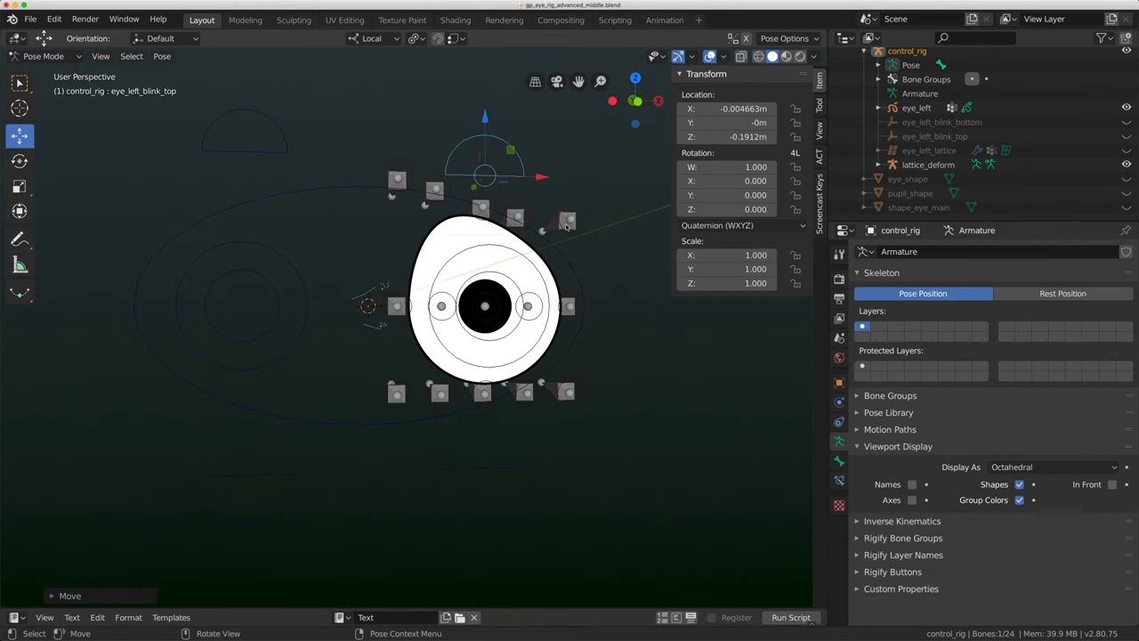
left_click(1127, 165)
- Clear the location of all control_rig pose bones and test moving an upper eye control down along Z
middle_click_drag(541, 299, 564, 352)
key("a")
key("alt+g")
left_click(505, 222)
key("g")
key("z")
left_click(504, 270)
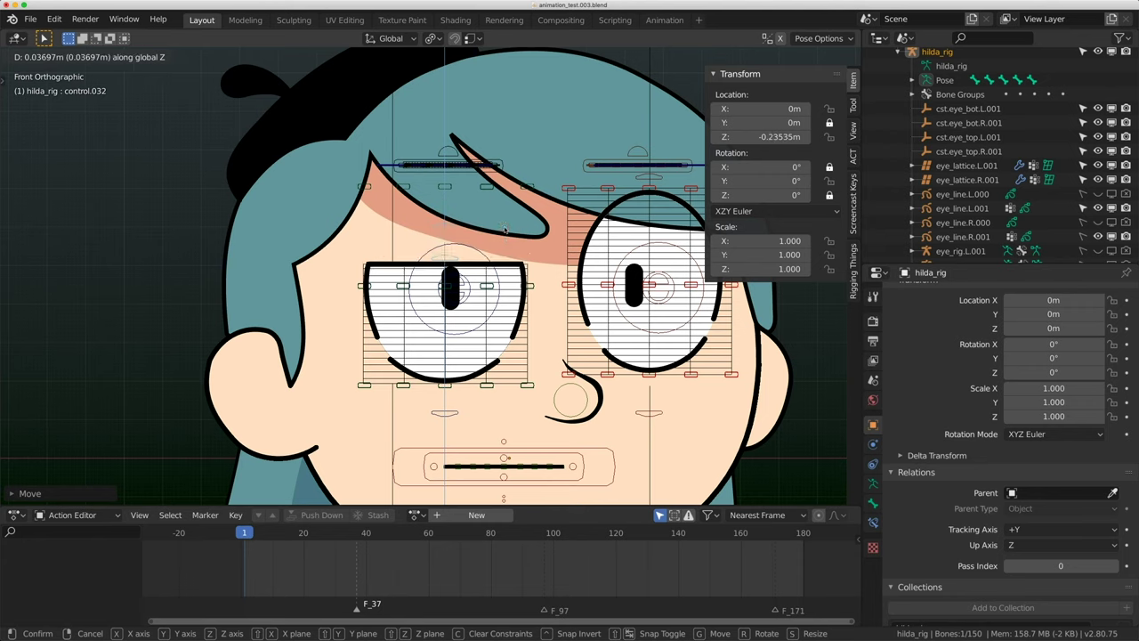
- On hilda_rig, set the upper eyelid control.032 to about -0.16 m in Z and raise the lower eyelid control.031
middle_click_drag(505, 229, 487, 189, "shift")
left_click(482, 393)
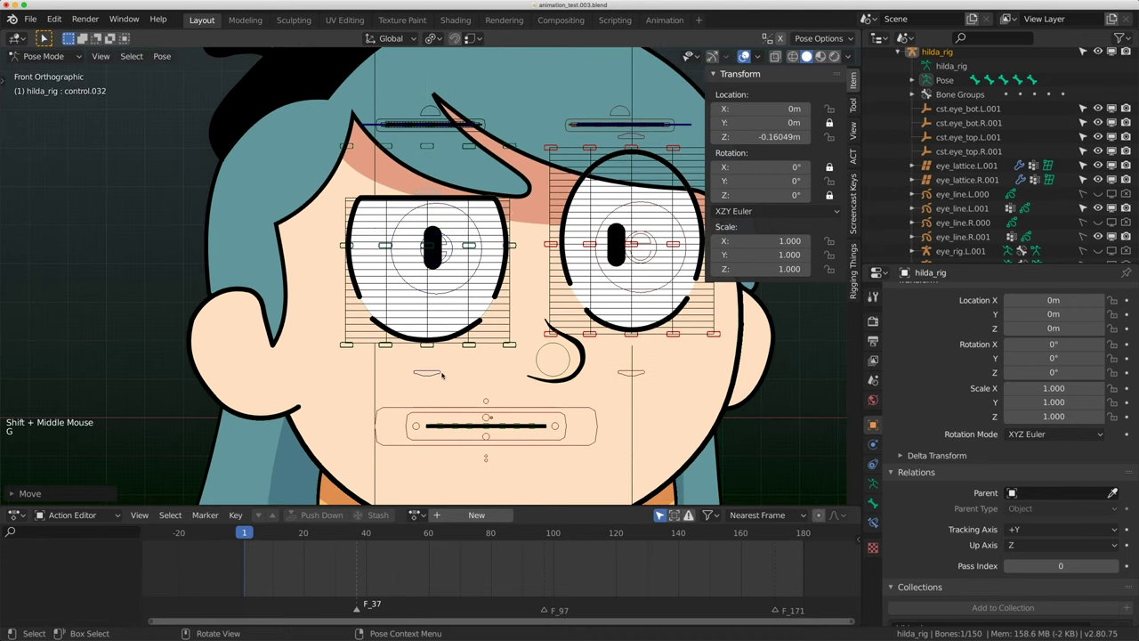
left_click(442, 375)
key("g")
scroll(644, 330, "down", 9)
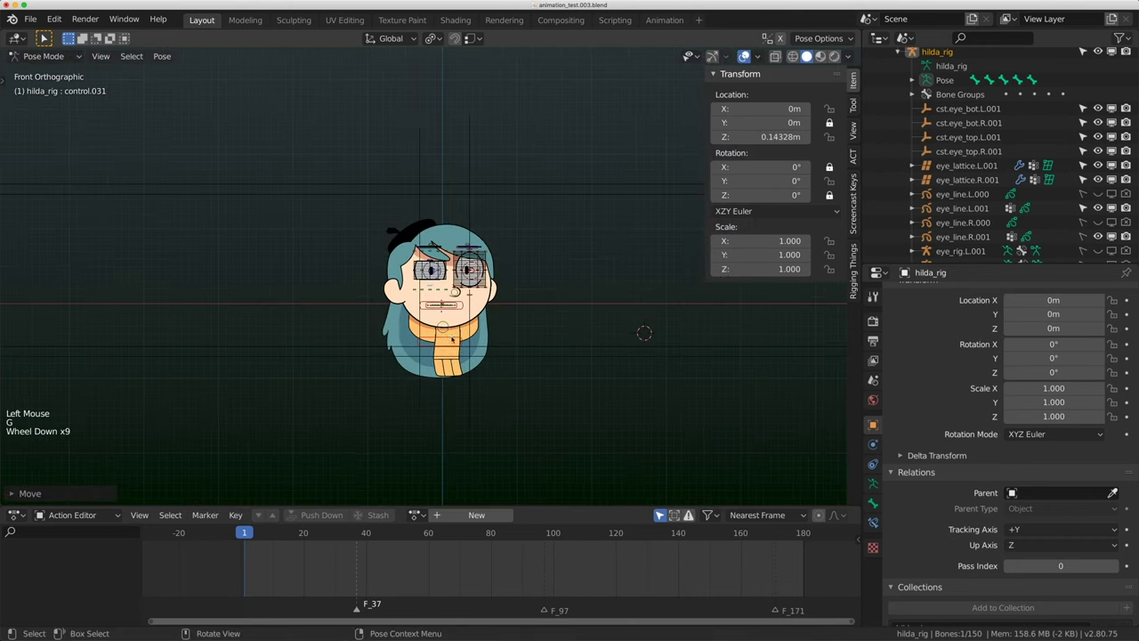
key("g")
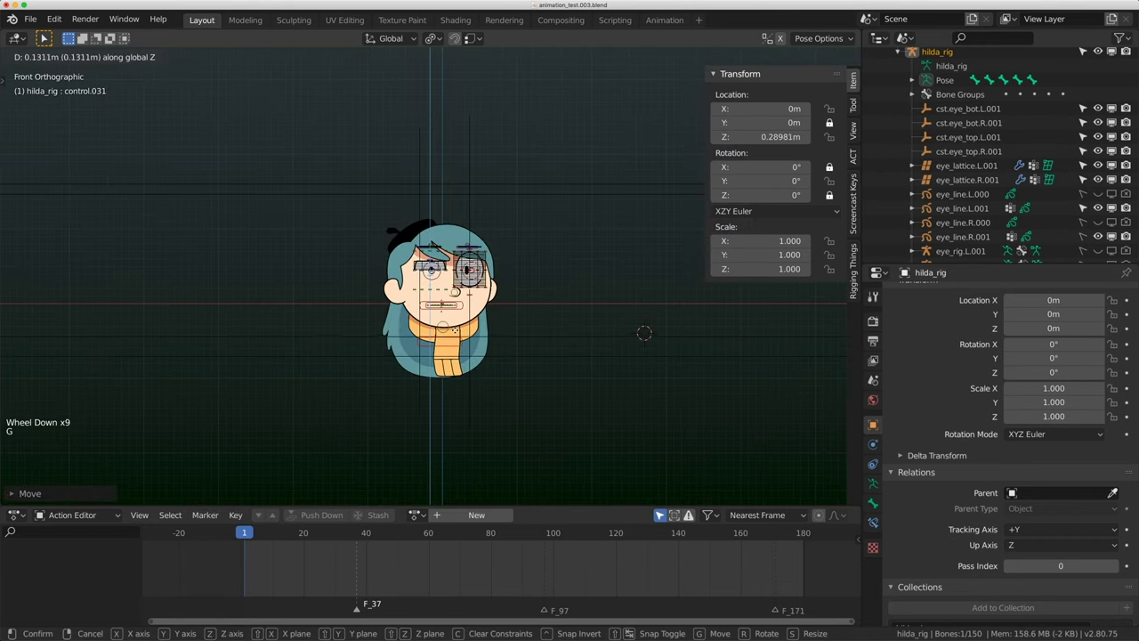
scroll(644, 331, "up", 6)
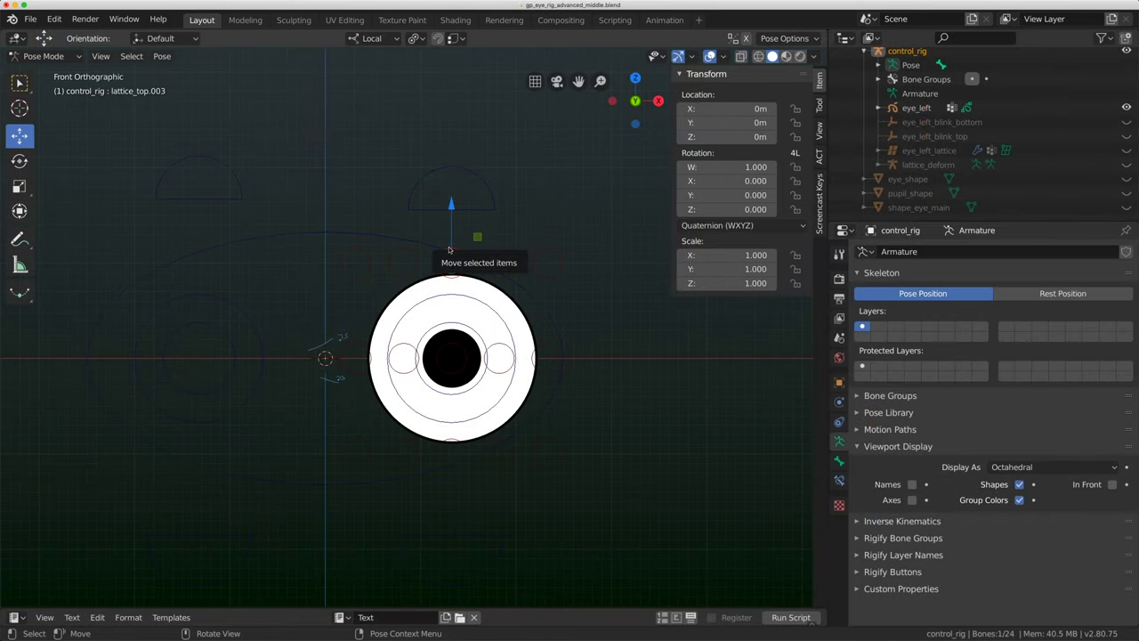
- On control_rig, lower lattice_top.003 and move the eye_left bone about 0.69 m in X and 0.88 m in Z
left_click_drag(452, 205, 452, 223)
left_click(484, 305)
key("g")
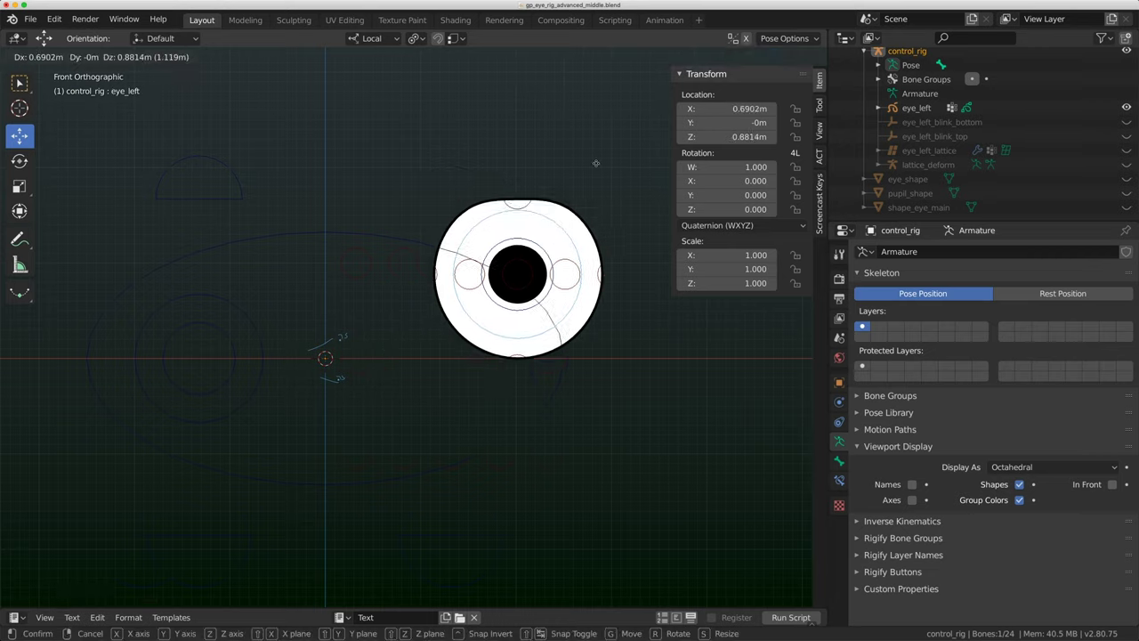
left_click(596, 163)
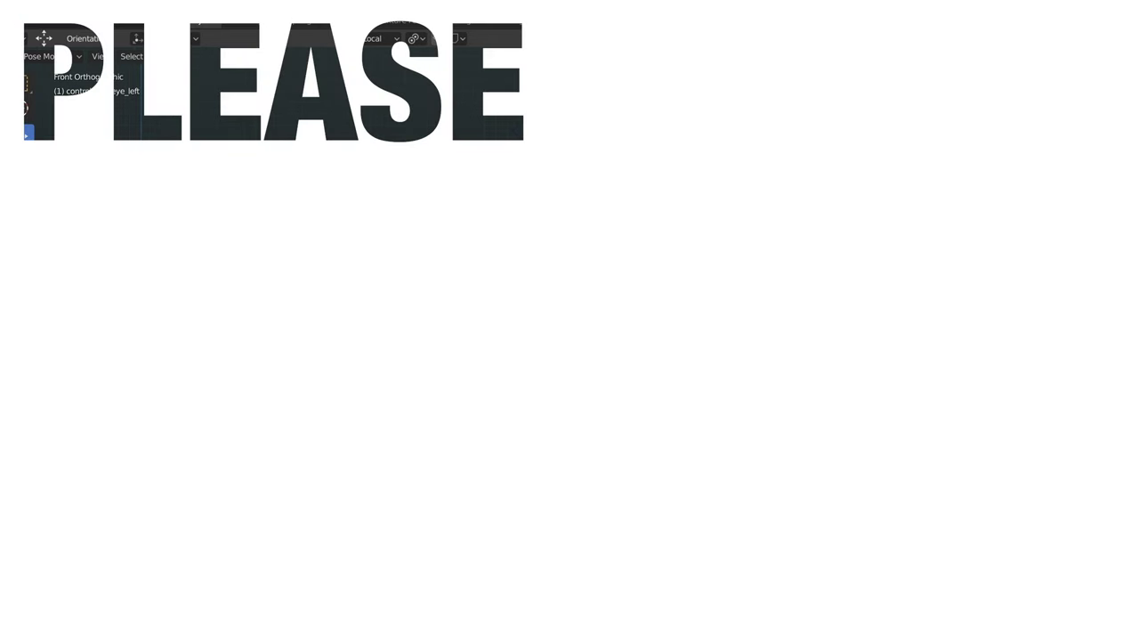